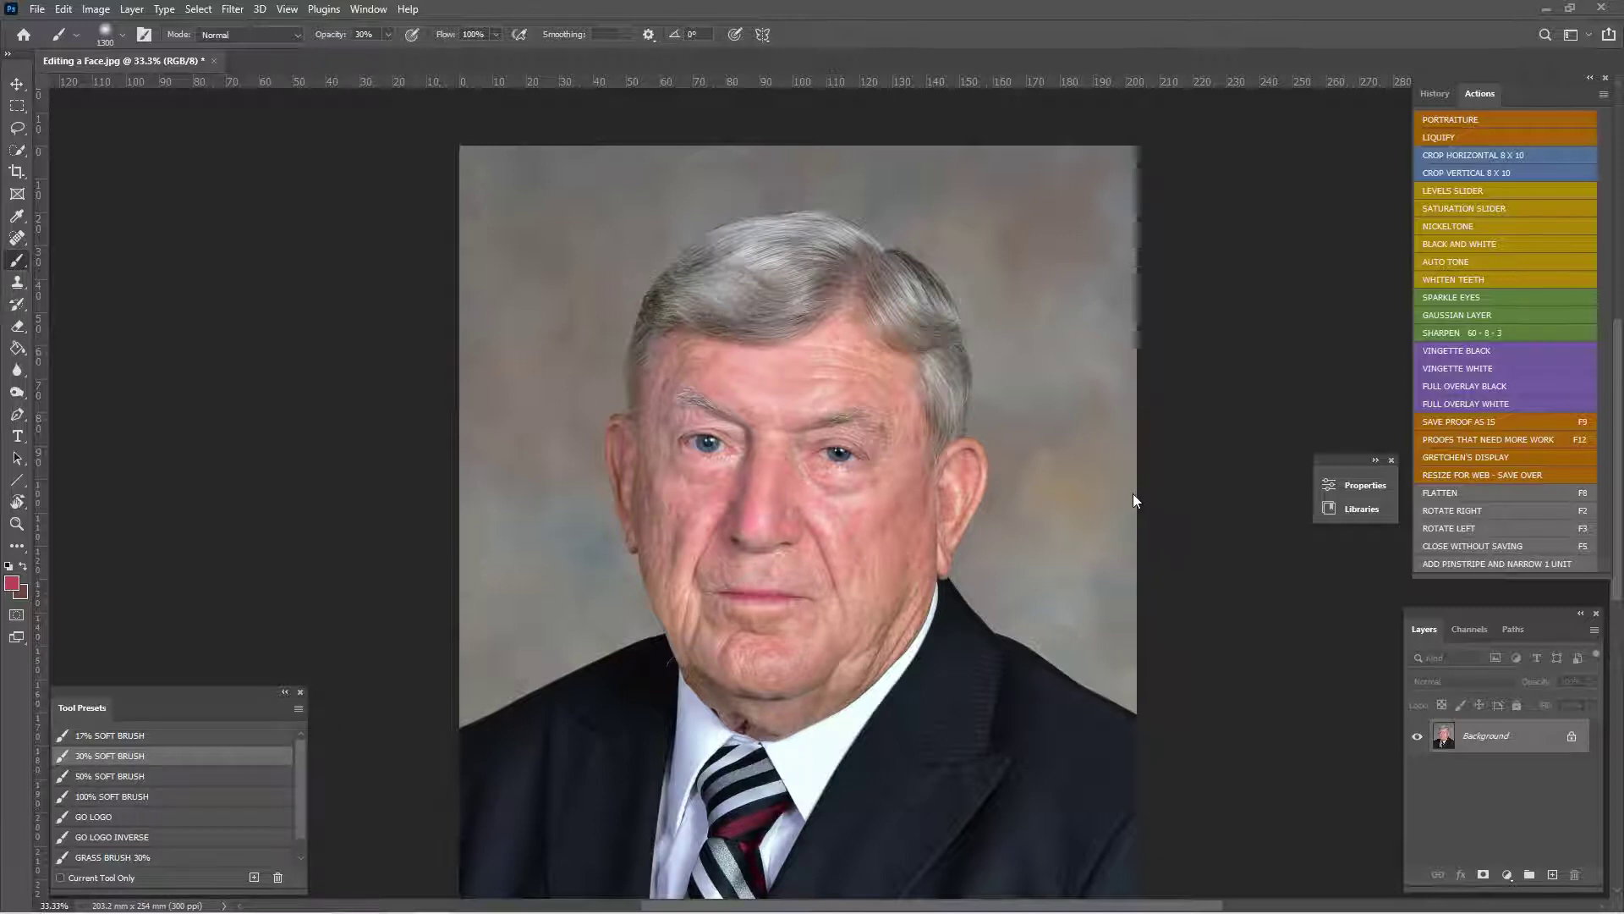
- Duplicate the Background layer and make the new copy the active layer for retouching
key(ctrl+plus)
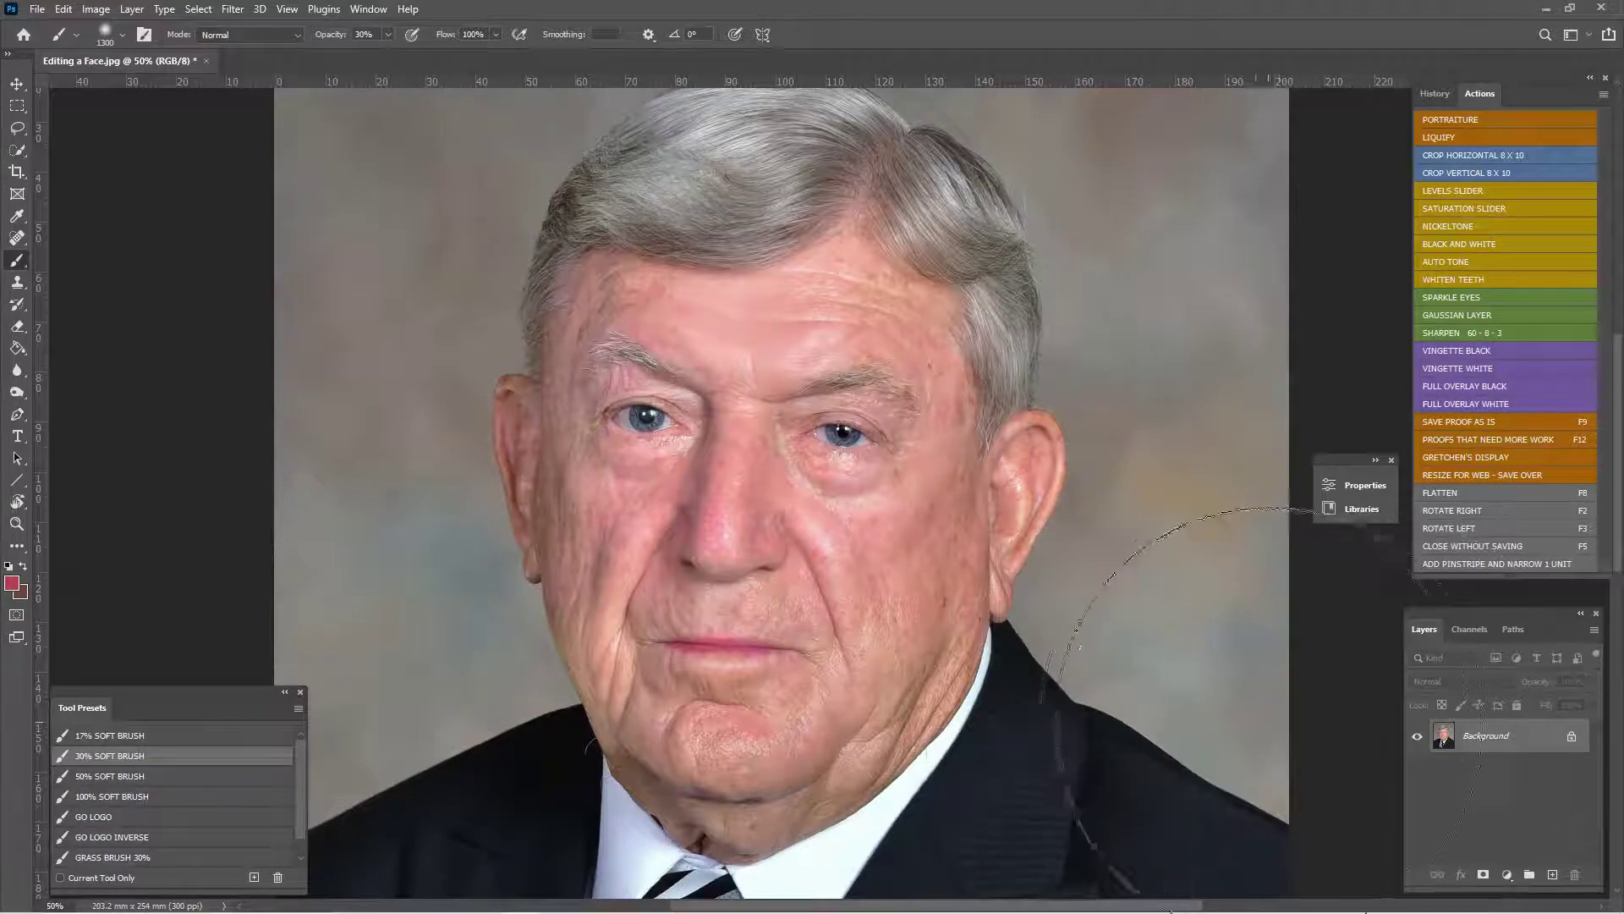
key(ctrl+j)
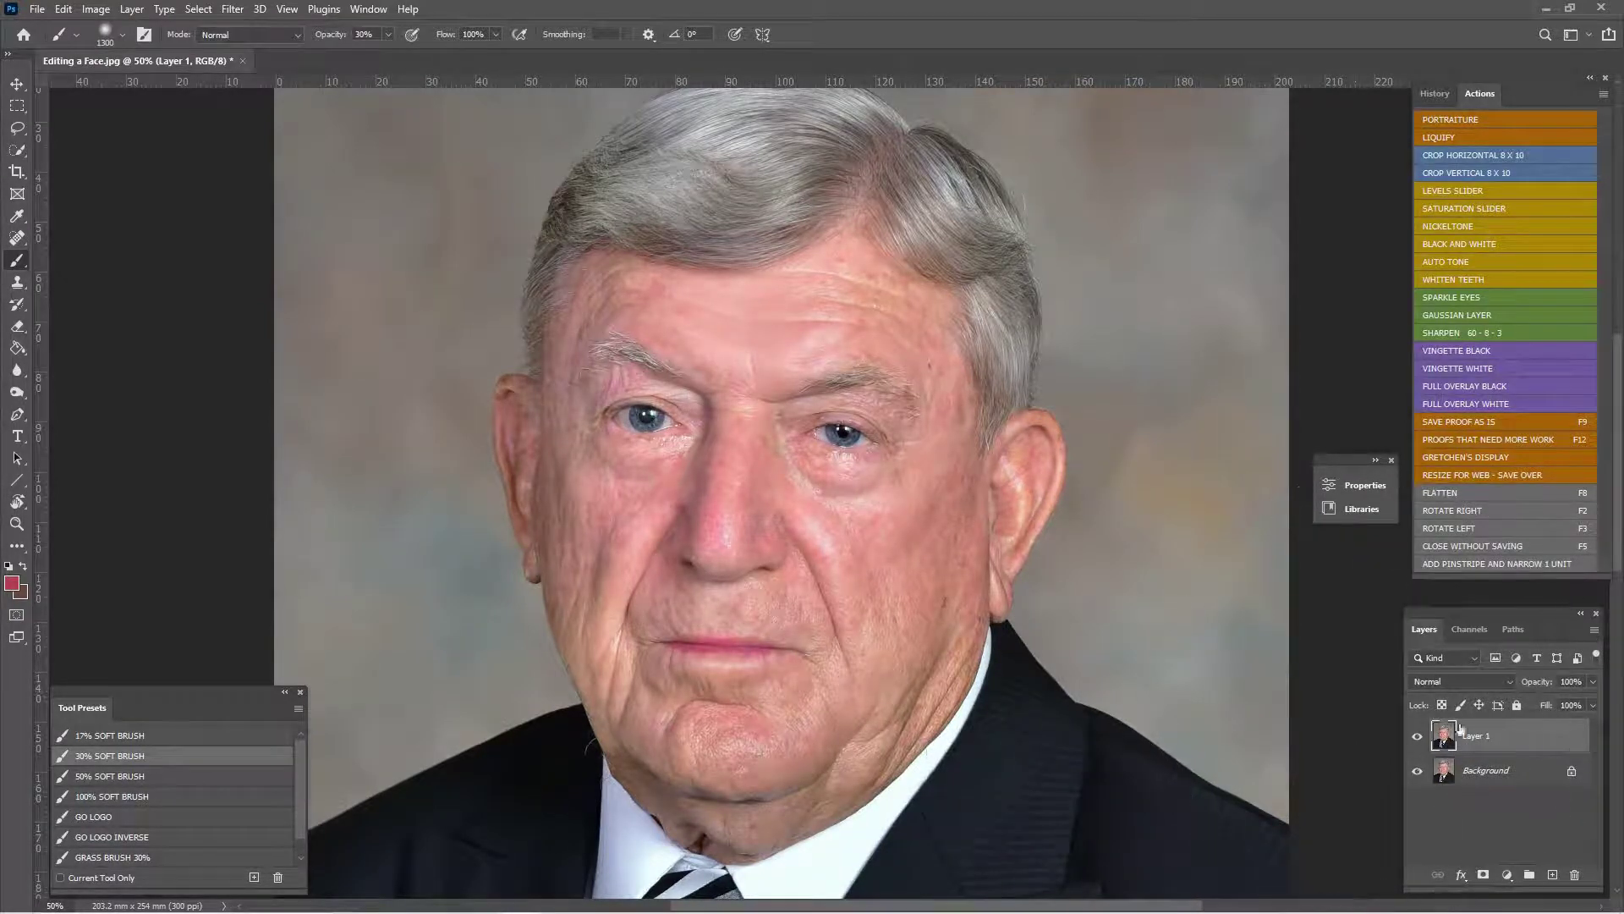
click(1528, 776)
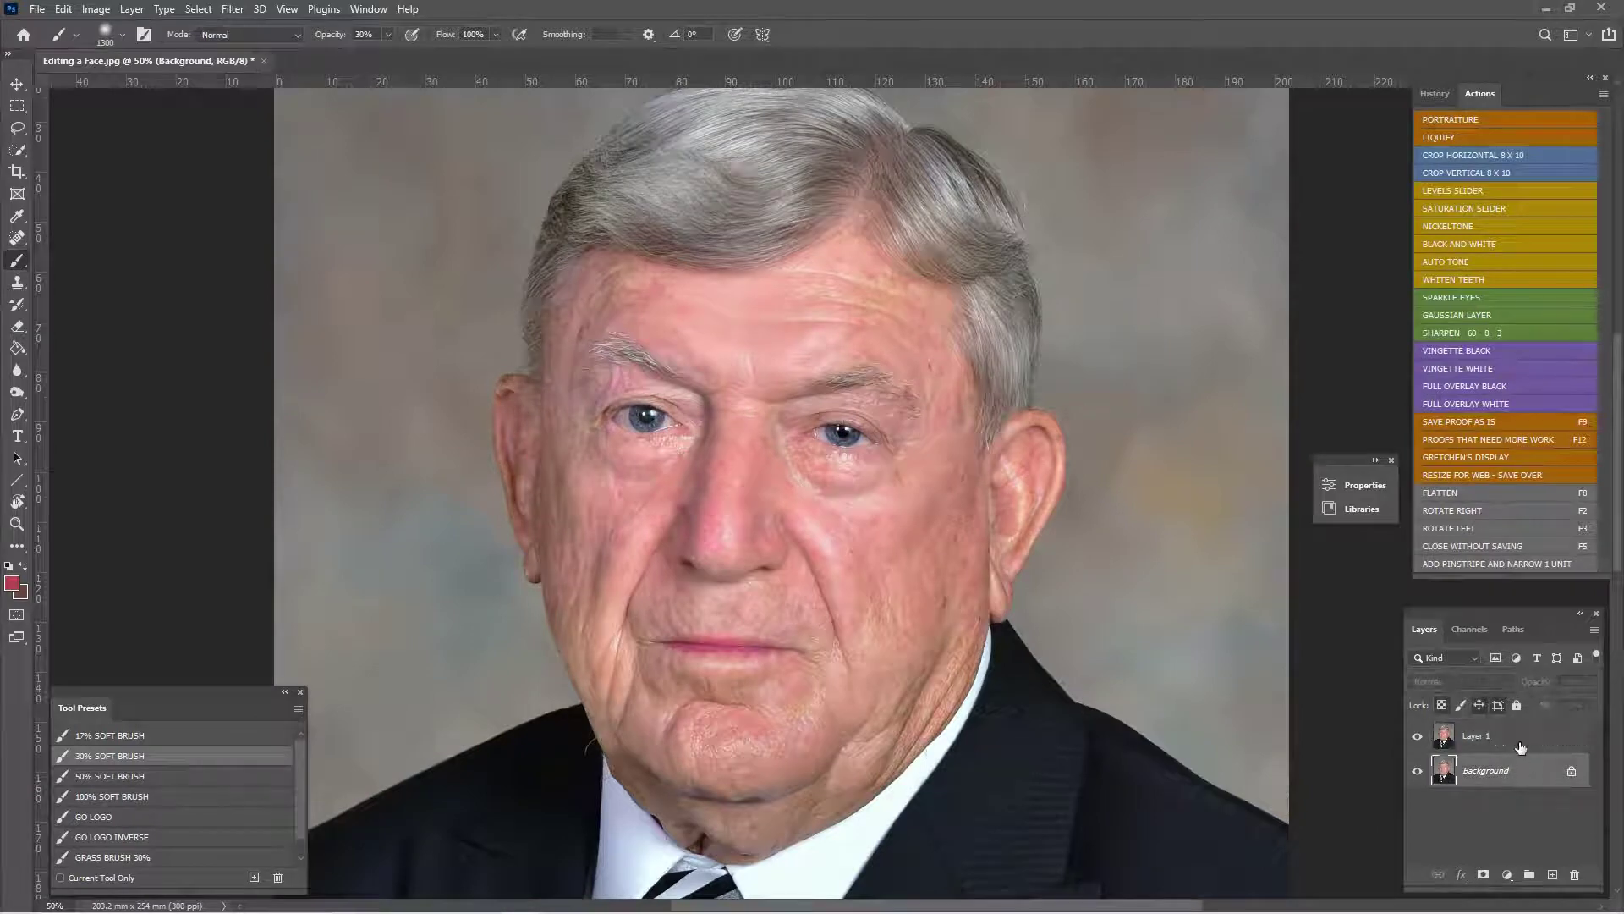
click(1520, 744)
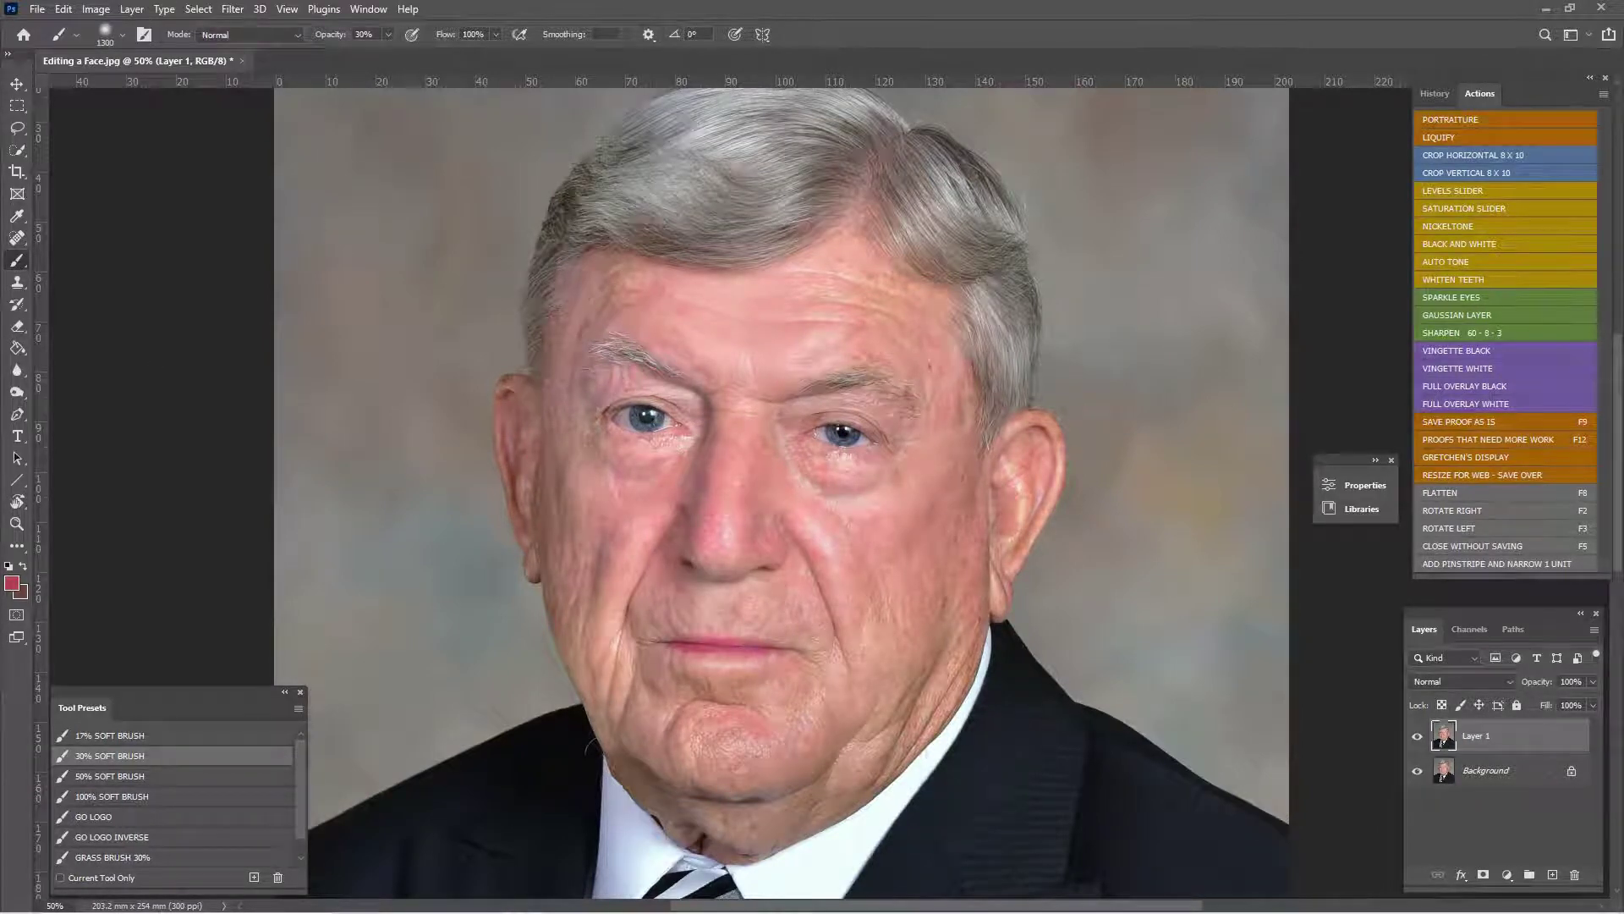
- Heal the wrinkles and blemishes across the forehead with the Spot Healing Brush in Content-Aware mode
click(13, 245)
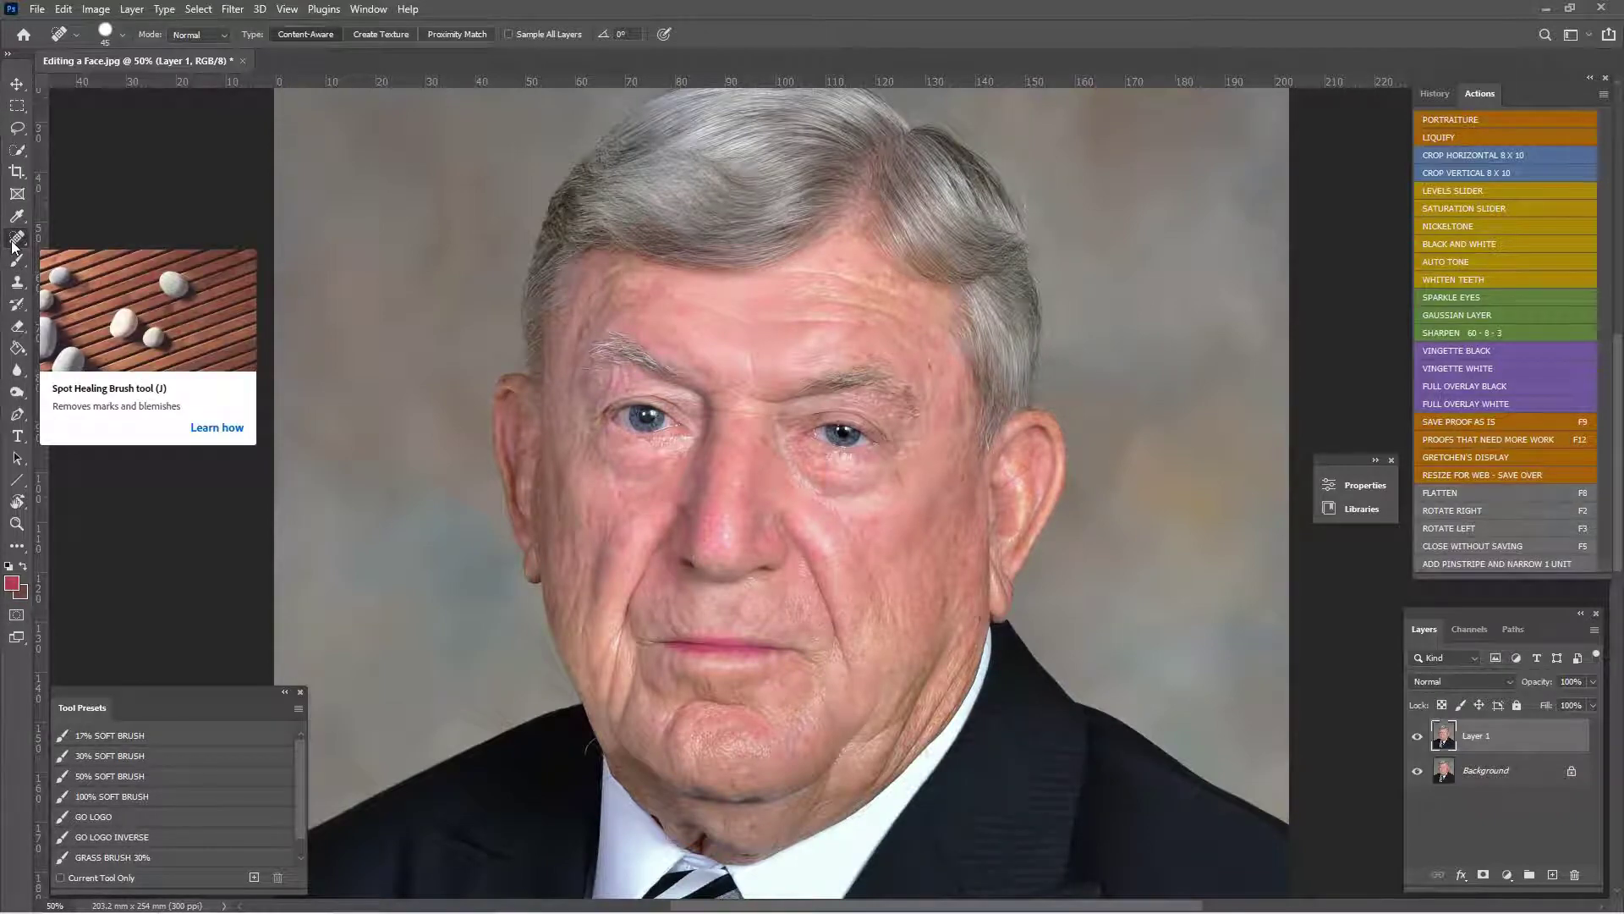
right_click(13, 243)
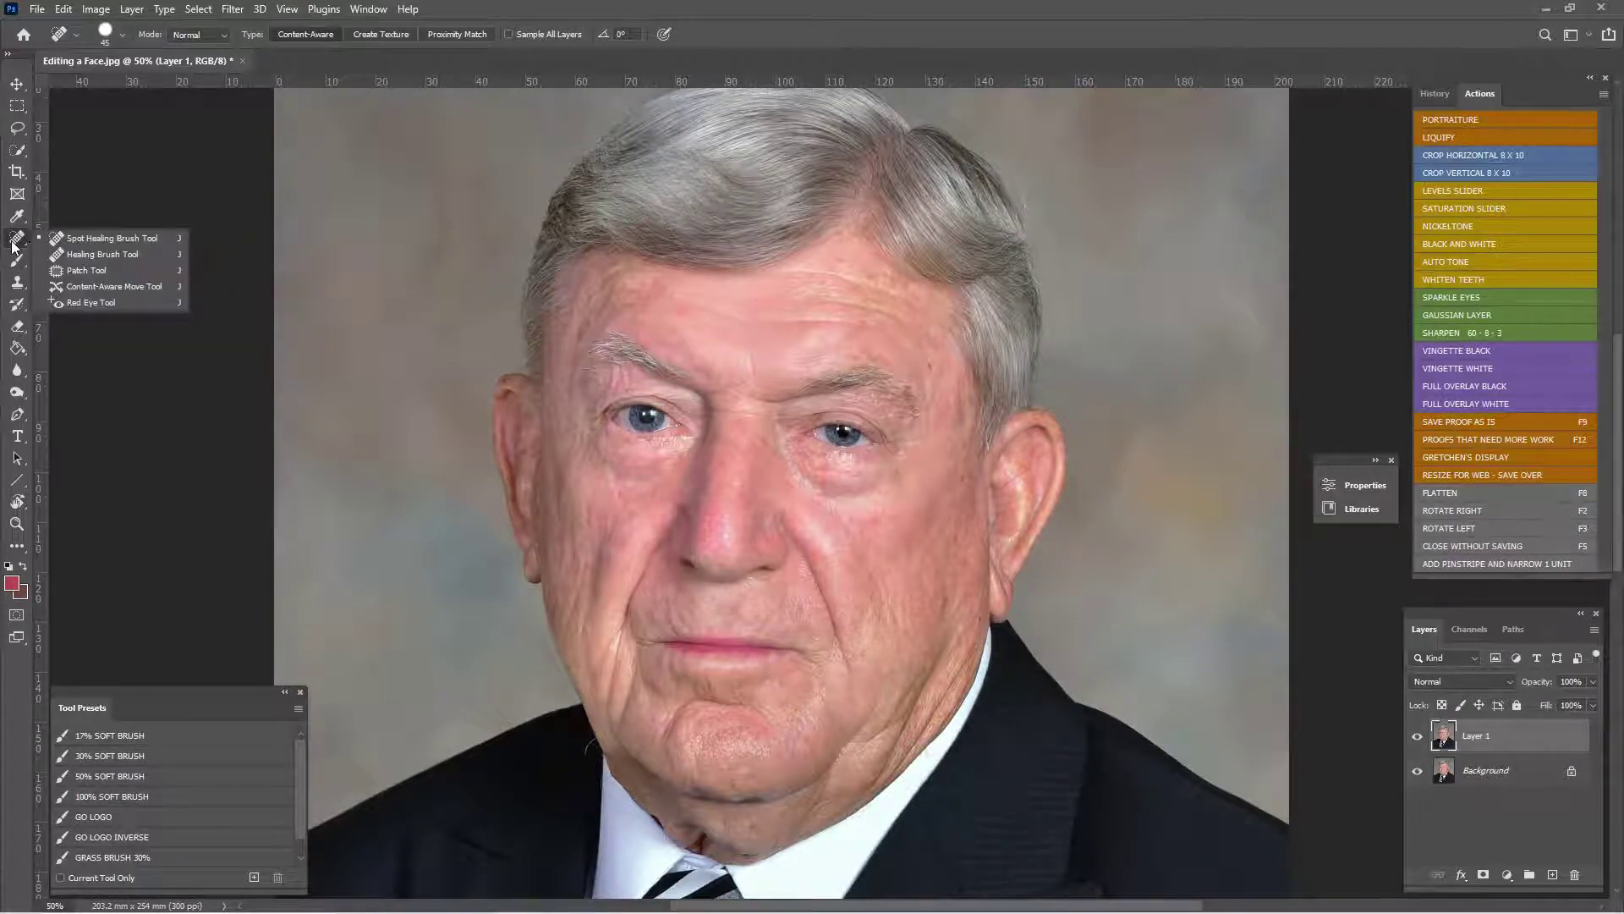
click(67, 240)
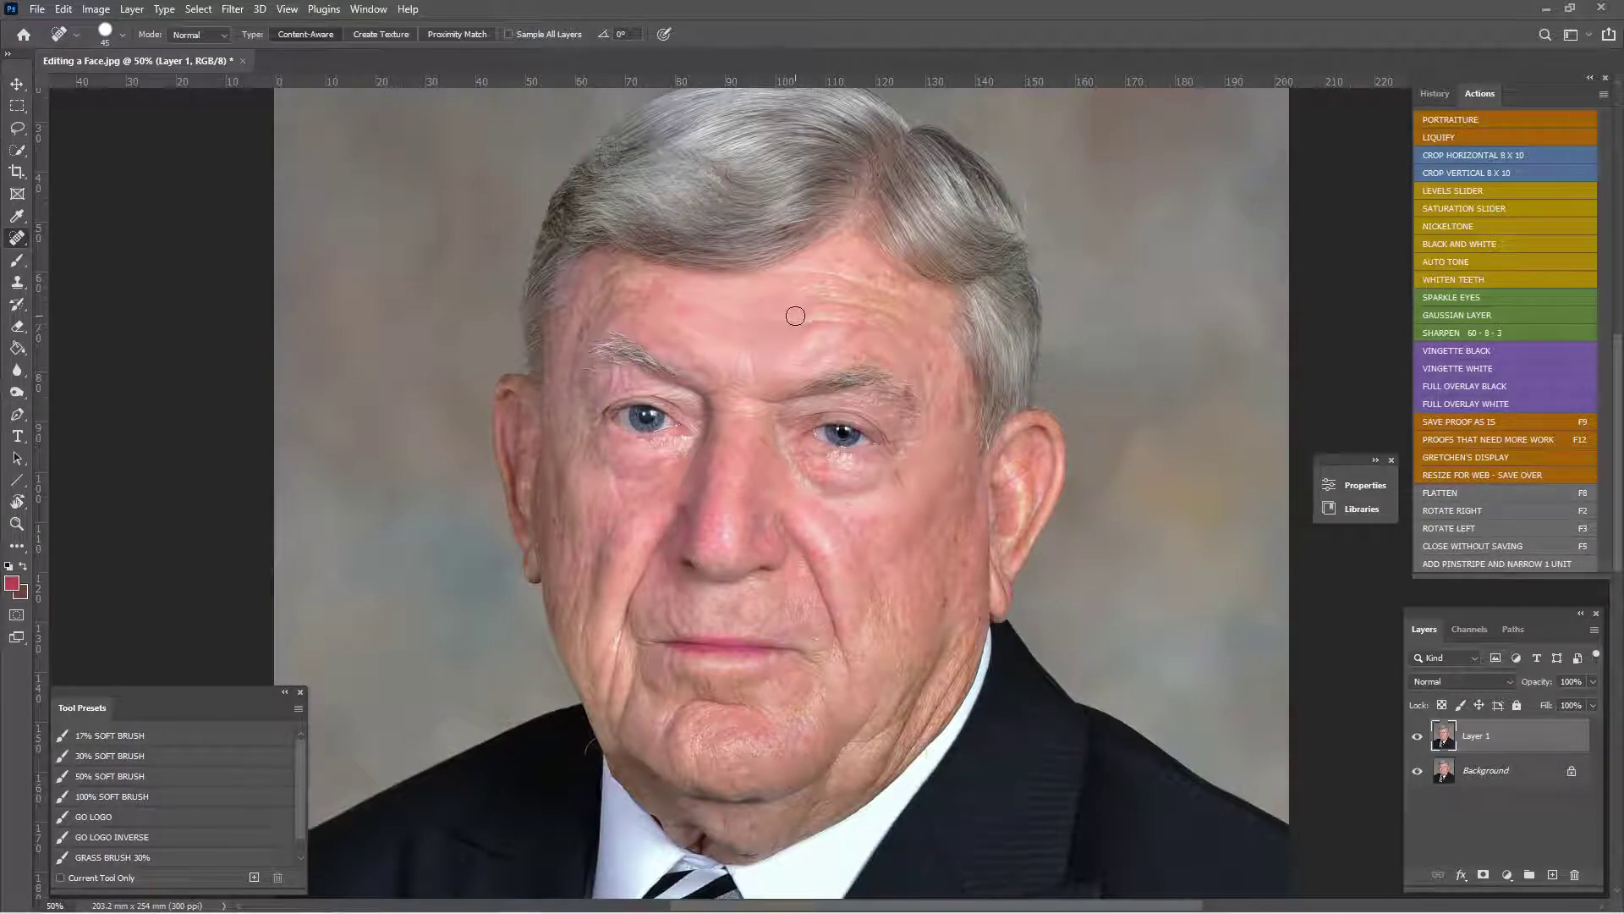
mouse_move(787, 317)
mouse_down()
mouse_move(888, 325)
mouse_move(880, 306)
mouse_move(902, 307)
mouse_up()
mouse_move(802, 275)
mouse_down()
mouse_move(897, 296)
mouse_move(878, 322)
mouse_up()
mouse_move(768, 320)
mouse_down()
mouse_move(670, 299)
mouse_move(601, 310)
mouse_up()
mouse_move(625, 290)
mouse_down()
mouse_move(616, 277)
mouse_move(679, 329)
mouse_move(713, 333)
mouse_up()
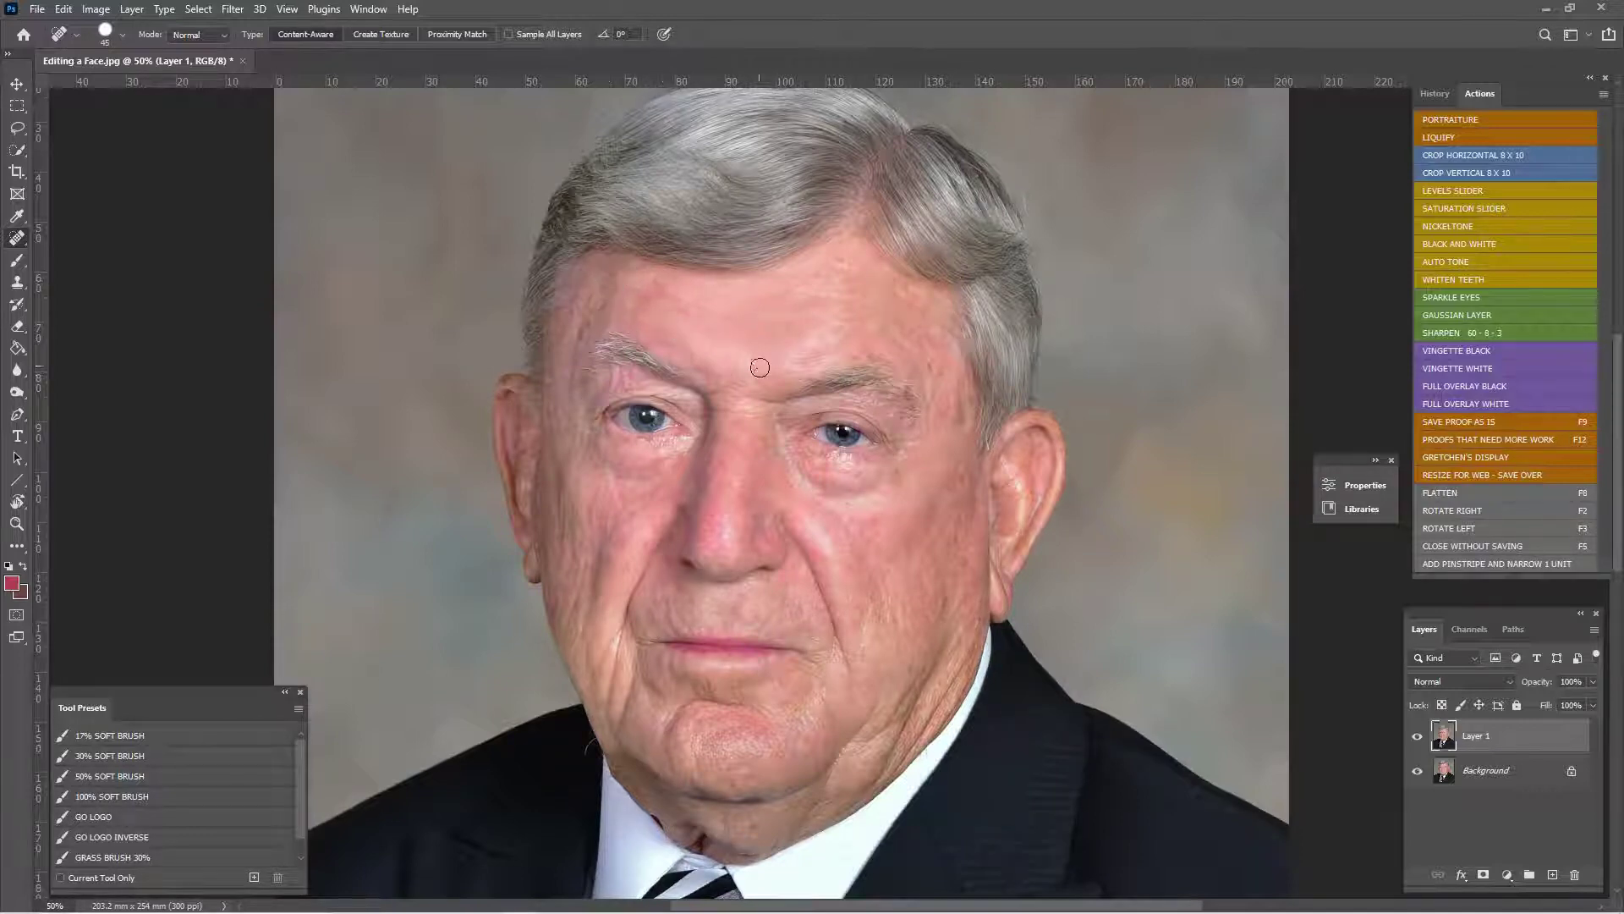
drag(800, 293, 863, 294)
click(876, 328)
click(878, 305)
drag(811, 317, 748, 317)
drag(650, 299, 670, 288)
- Tone down the bright area in the middle of the forehead with the Clone Stamp in Darken mode at 25% opacity
click(17, 282)
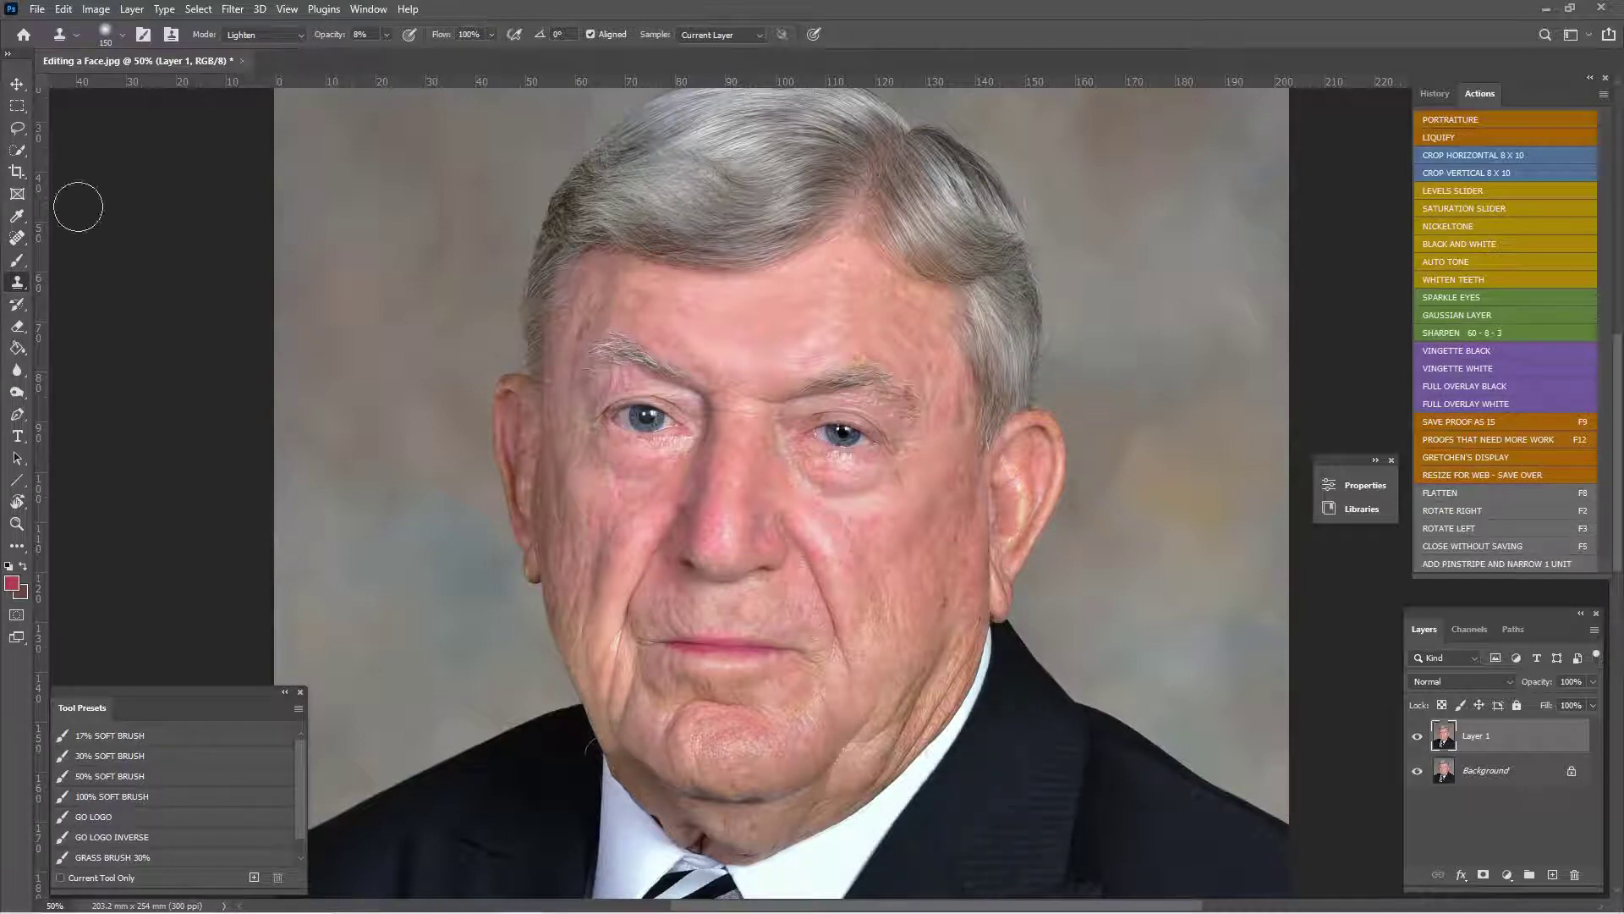
click(273, 35)
click(247, 95)
click(387, 35)
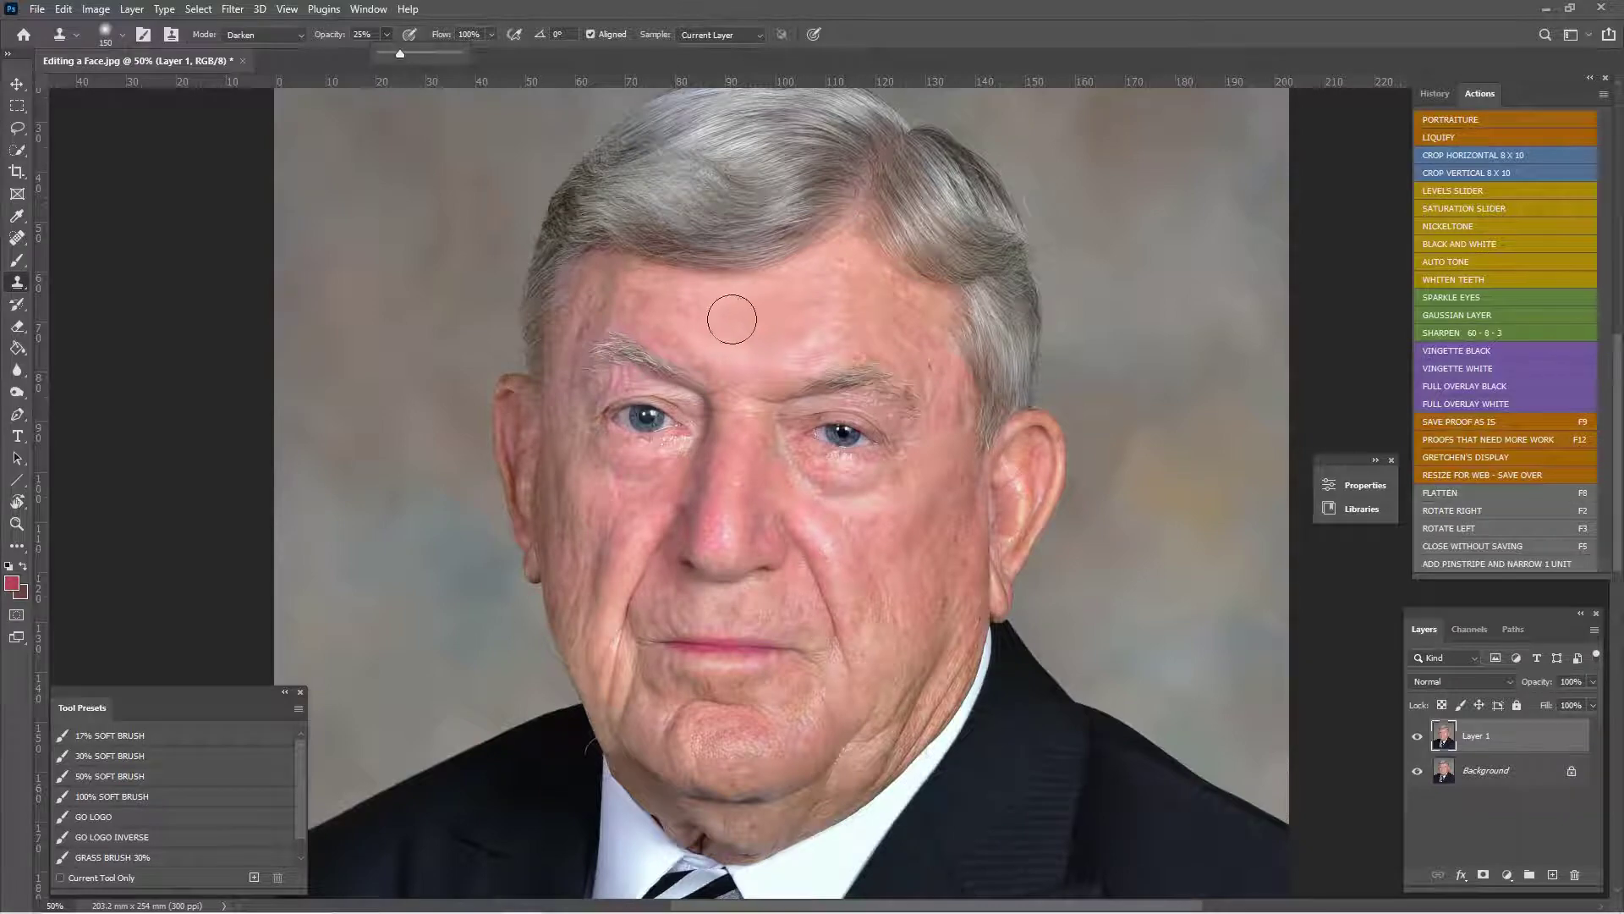
alt+click(765, 346)
mouse_move(827, 343)
mouse_down()
mouse_move(804, 337)
mouse_move(816, 345)
mouse_move(845, 302)
mouse_move(776, 344)
mouse_up()
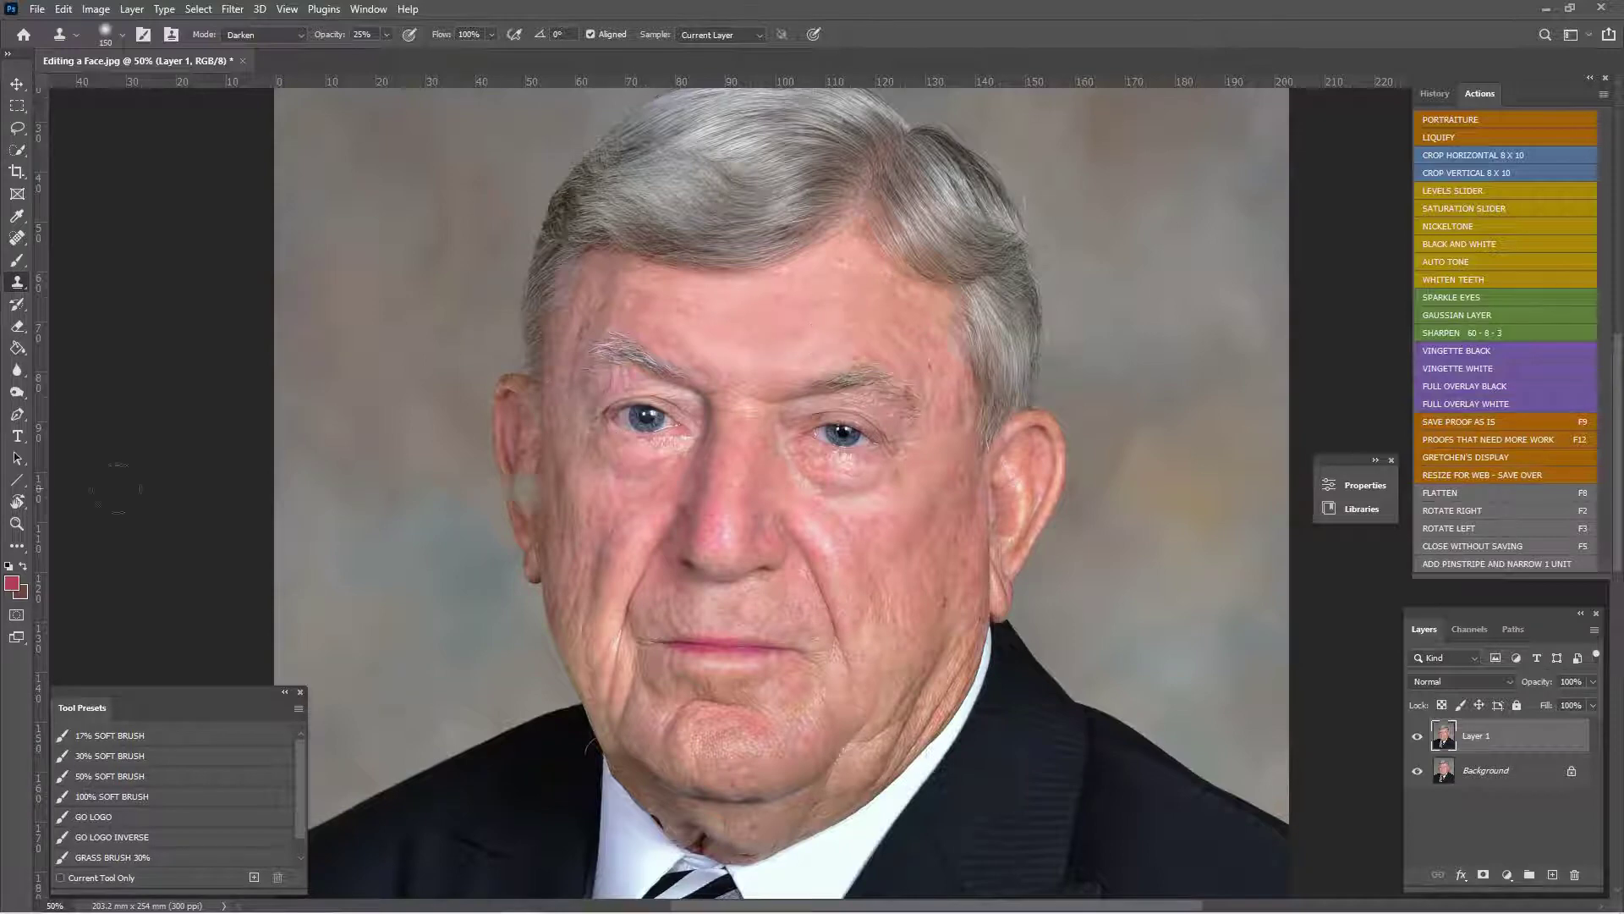
- Heal the leftover lines and marks on the upper forehead with the Spot Healing Brush
click(17, 238)
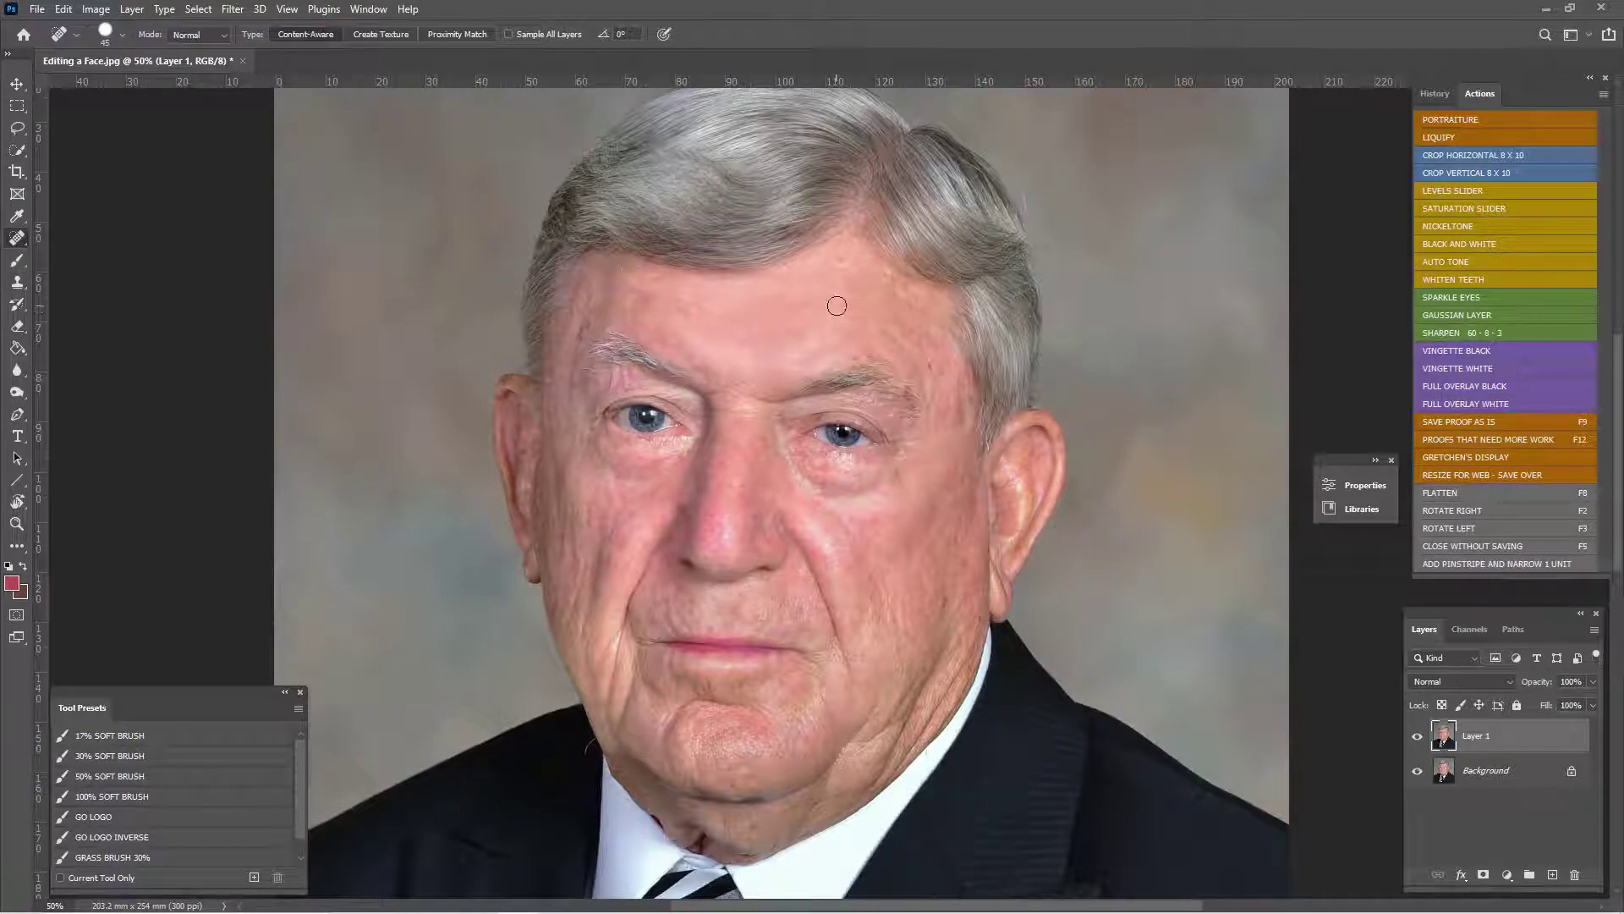
drag(837, 305, 882, 298)
scroll(889, 328, up, 1)
drag(836, 390, 835, 404)
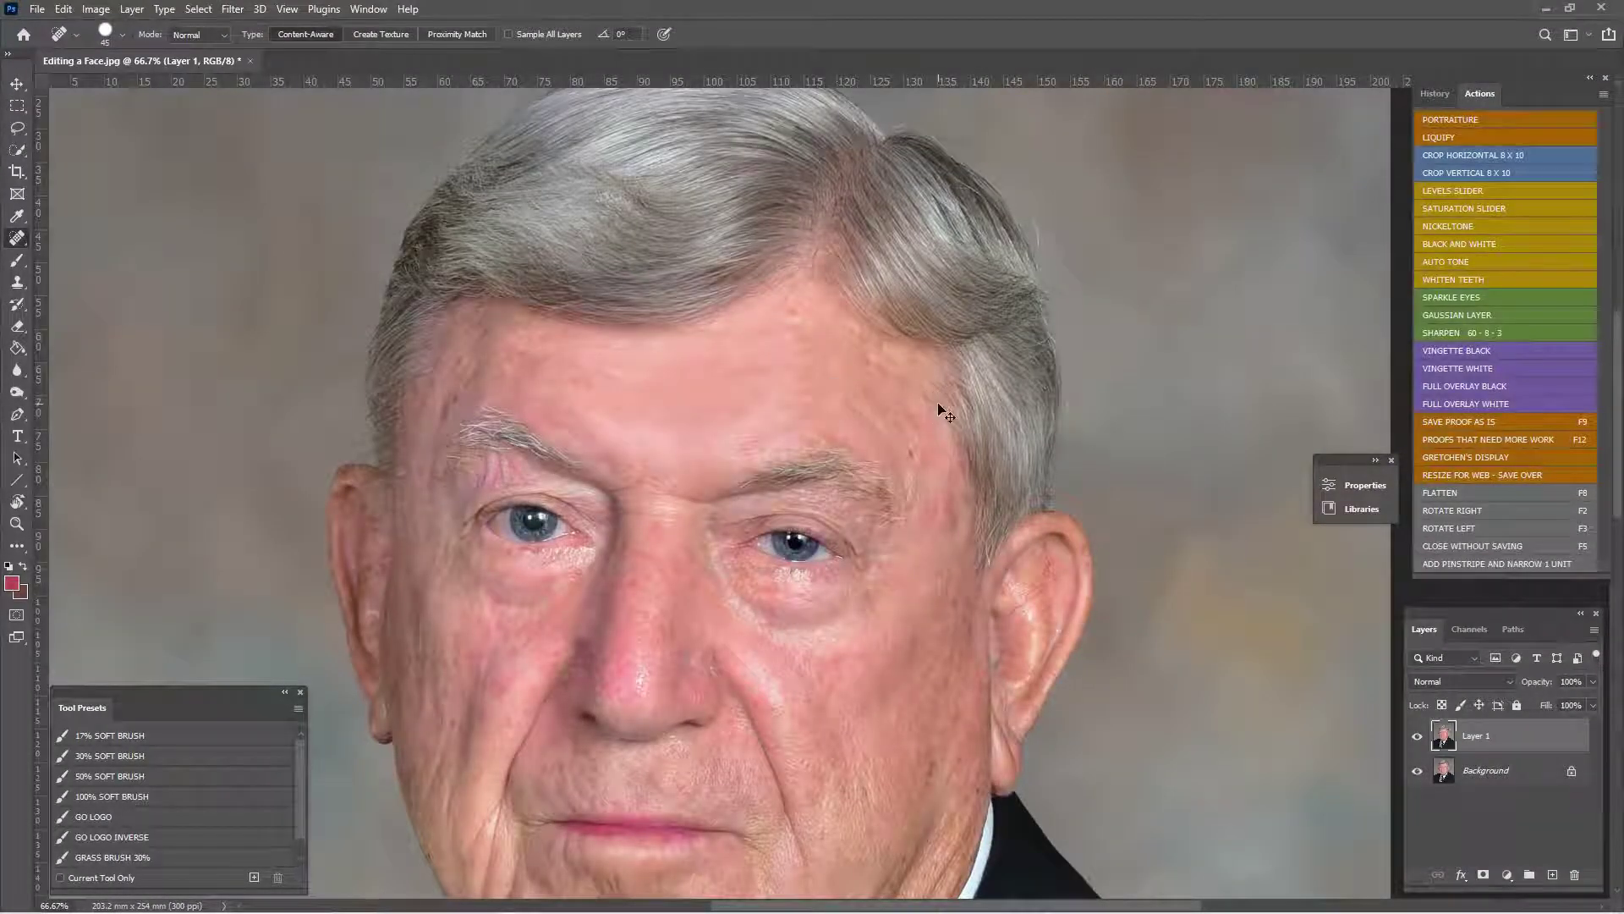
mouse_move(813, 394)
mouse_down()
mouse_move(789, 395)
mouse_move(839, 410)
mouse_move(758, 377)
mouse_up()
- Even out the forehead tones with the Clone Stamp at size 100 and 12% opacity in Lighten mode, finishing with the mode set to Darken
click(19, 285)
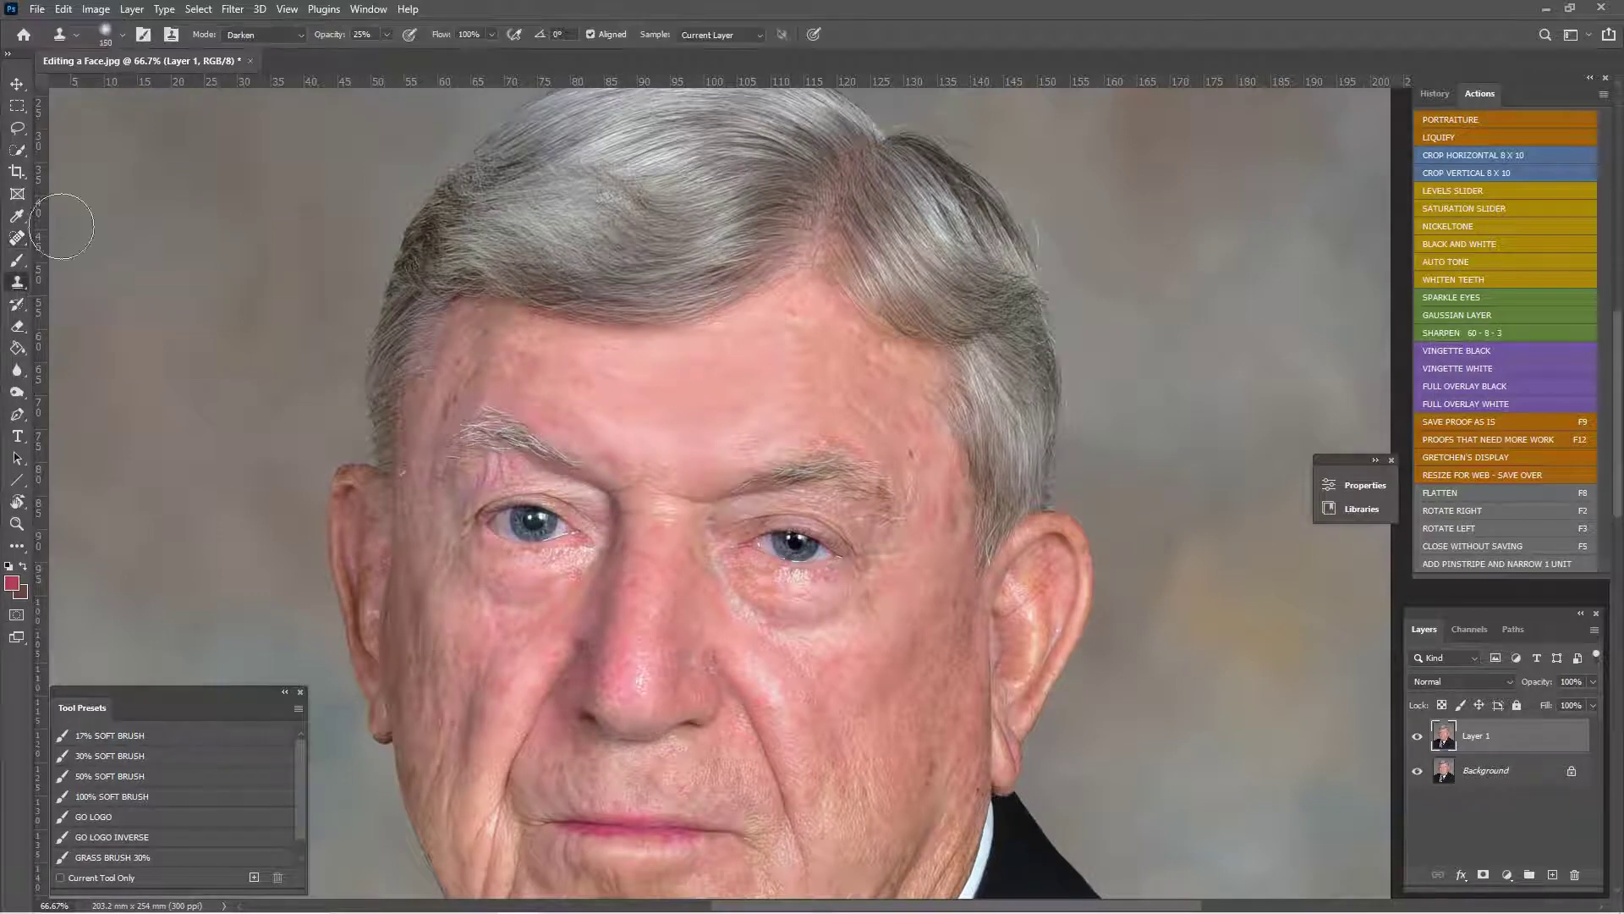
click(289, 37)
click(261, 175)
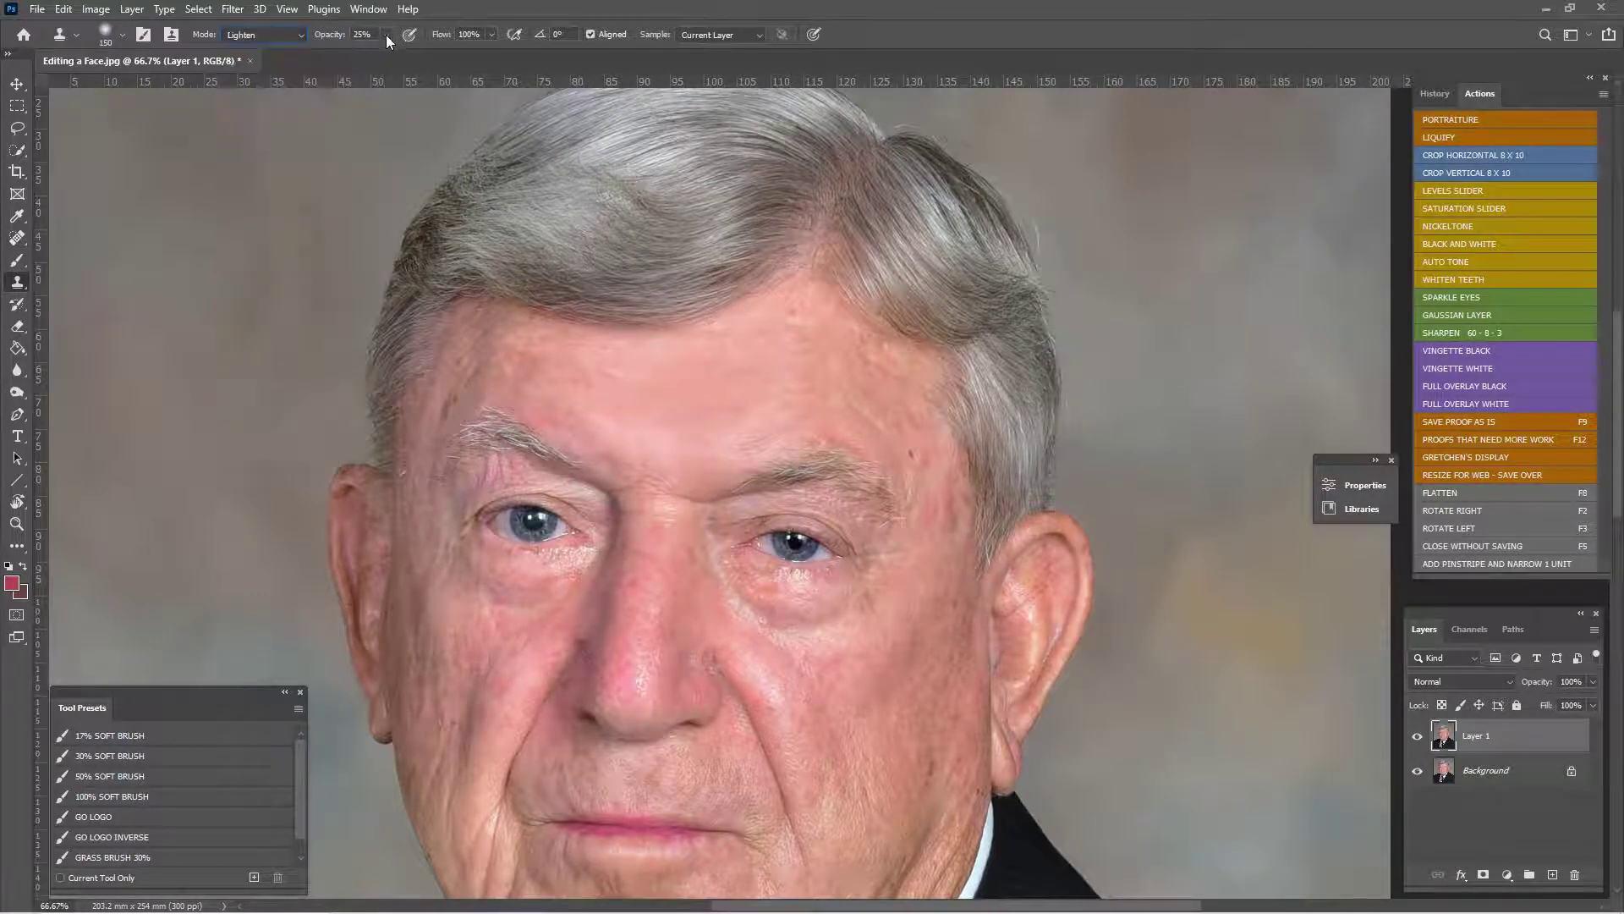
drag(386, 34, 377, 53)
key(bracketleft)
key(bracketleft)
alt+click(627, 420)
mouse_move(807, 421)
mouse_down()
mouse_move(815, 397)
mouse_move(860, 374)
mouse_move(789, 395)
mouse_up()
alt+click(472, 363)
click(937, 411)
click(297, 35)
click(253, 108)
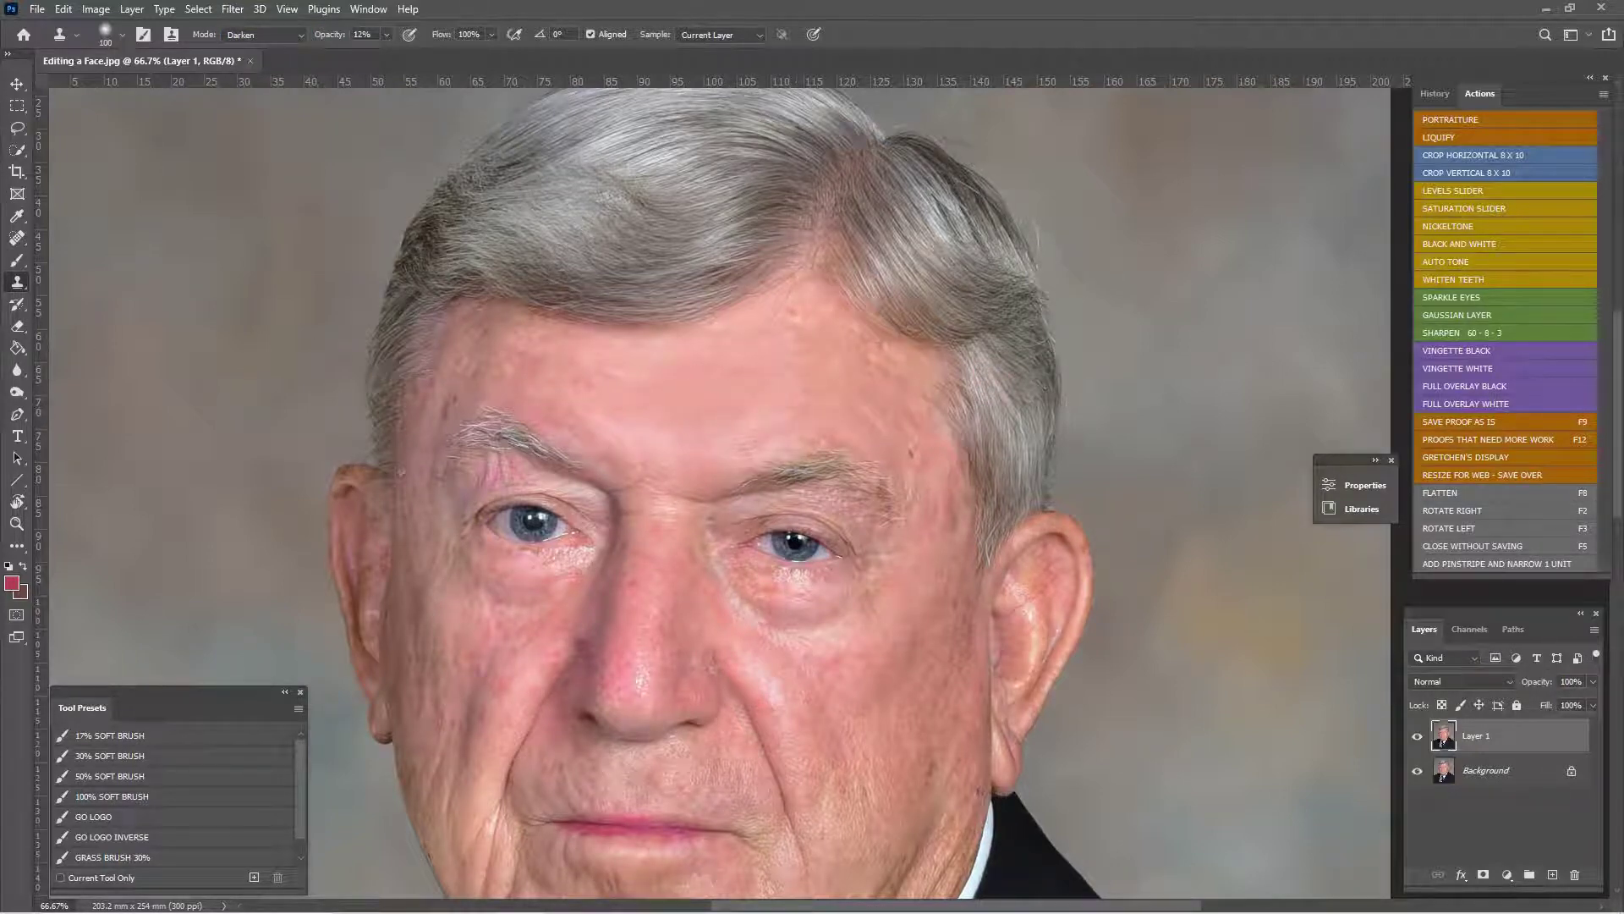
- Heal the small creases between the eyebrows with the Spot Healing Brush
click(17, 240)
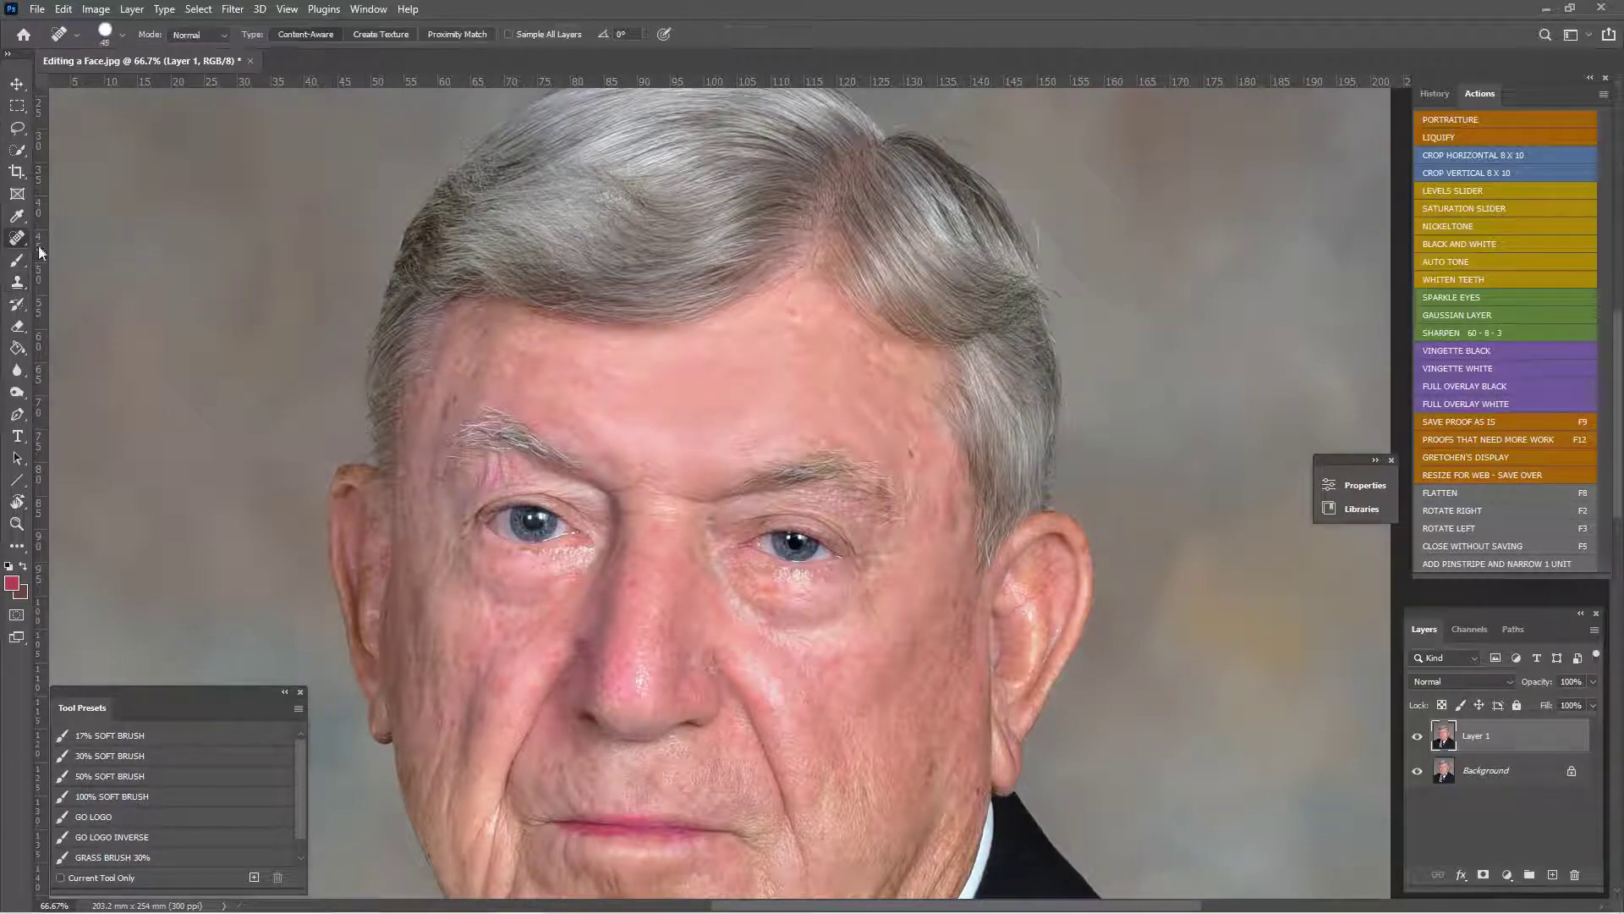
click(631, 486)
mouse_move(660, 498)
mouse_down()
mouse_move(696, 499)
mouse_move(689, 513)
mouse_move(664, 486)
mouse_move(677, 495)
mouse_up()
- Heal the scattered age spots on both sides of the forehead and at the temples
key(ctrl+minus)
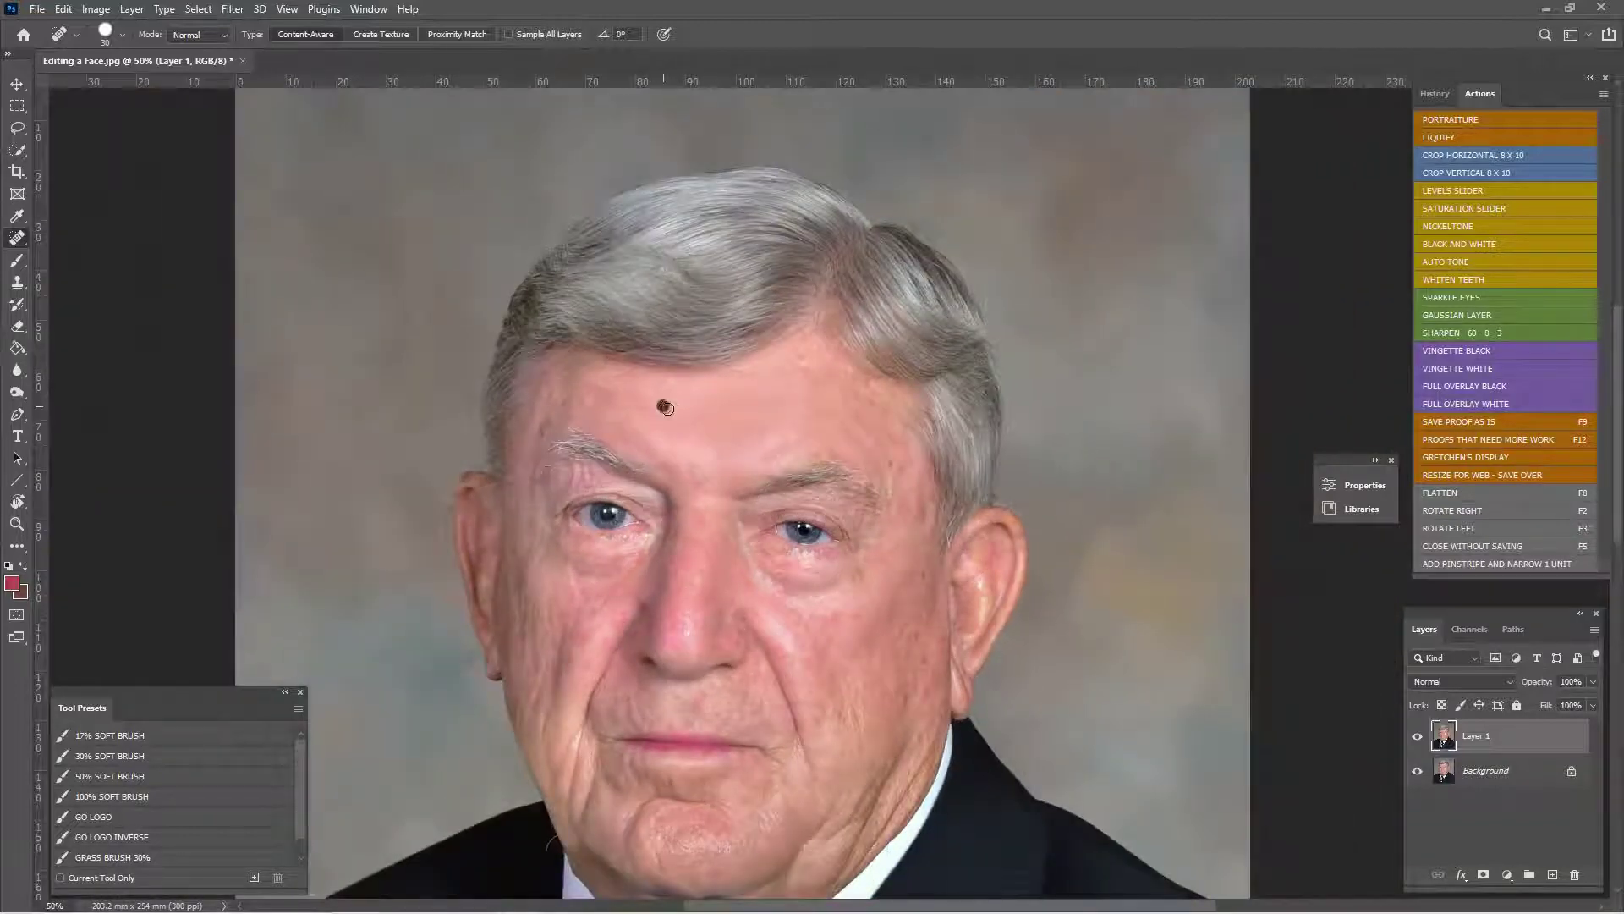
drag(664, 407, 637, 400)
drag(544, 428, 544, 427)
drag(878, 454, 878, 455)
drag(853, 438, 873, 400)
click(574, 395)
- Lighten the dark patches above the eyebrow on the image's left side with the Clone Stamp in Lighten mode at 23% opacity
key(ctrl+plus)
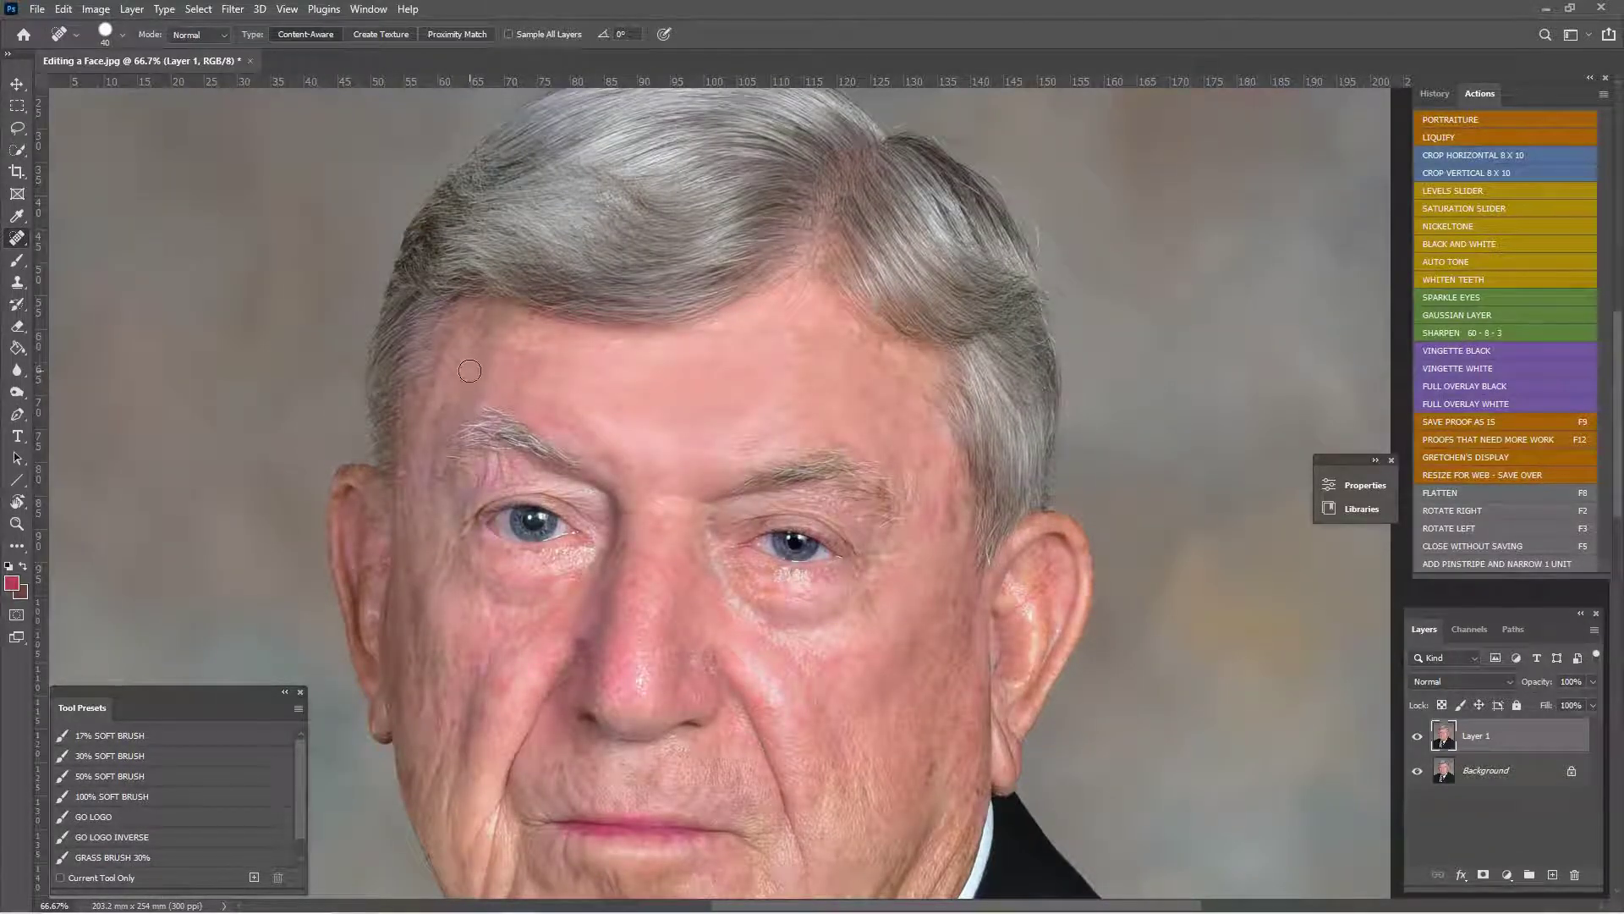
click(17, 288)
click(296, 35)
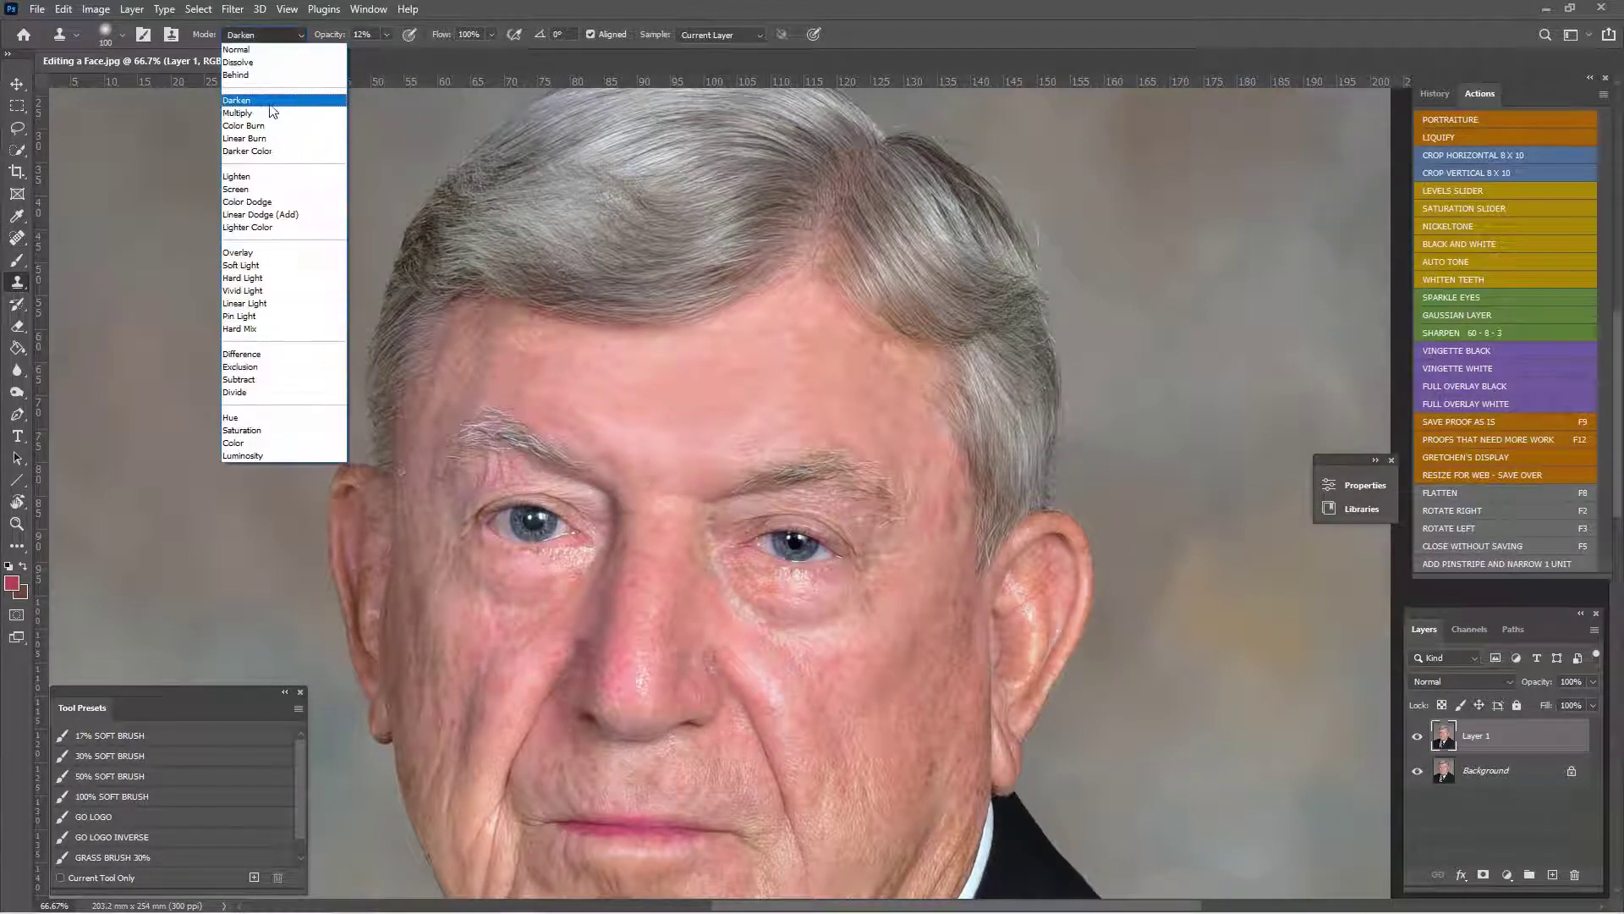
click(279, 178)
click(387, 35)
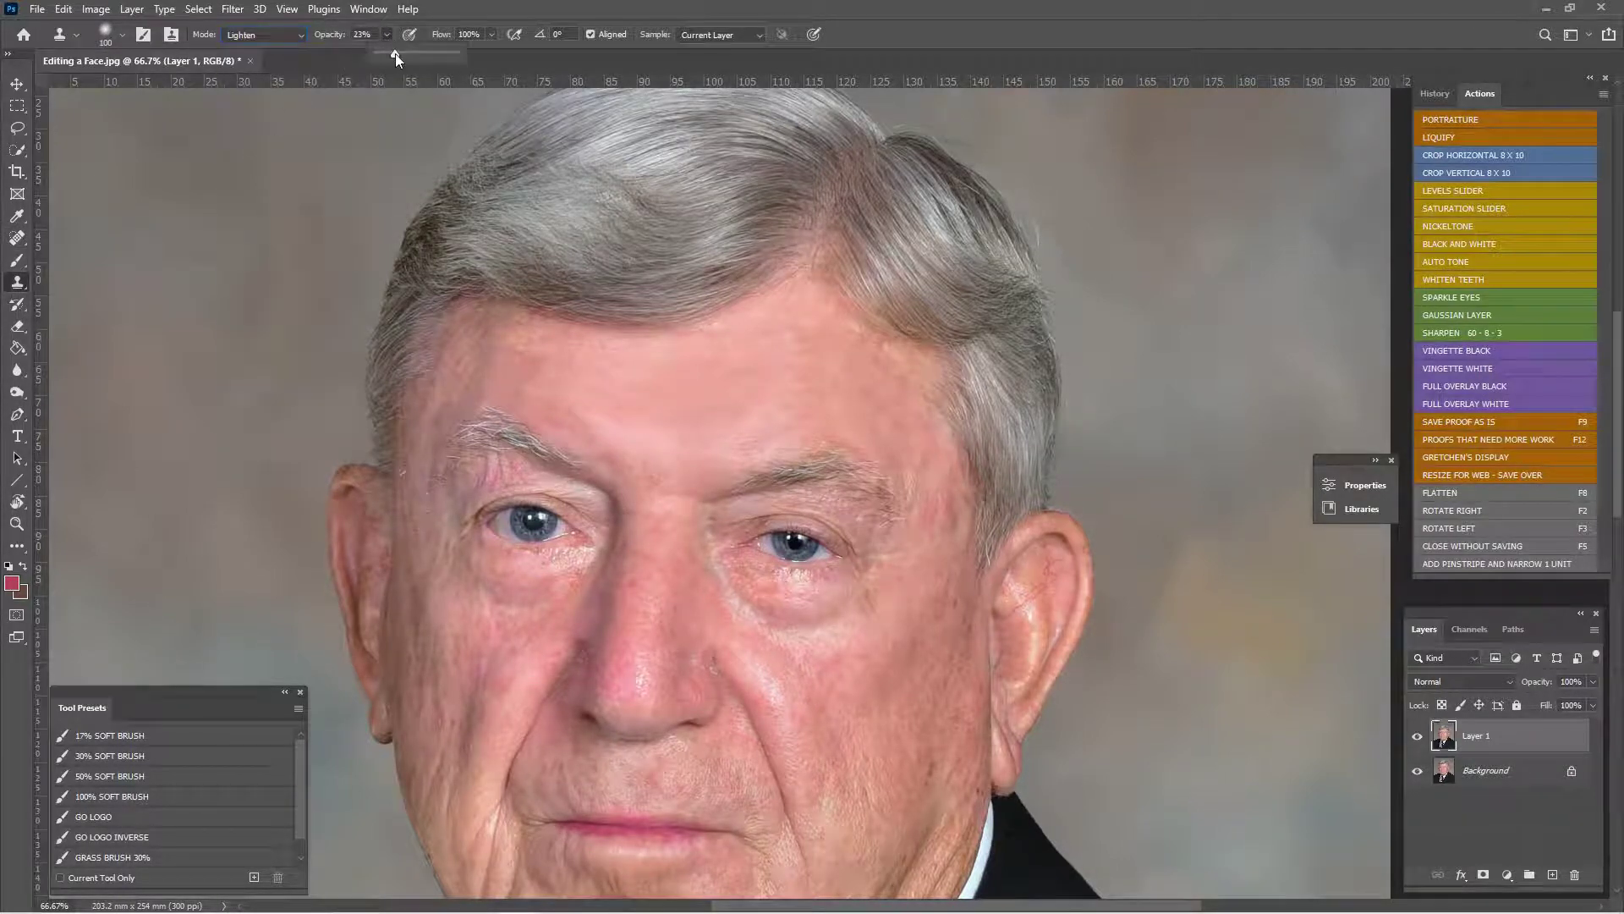
alt+click(576, 363)
click(477, 364)
drag(477, 364, 441, 419)
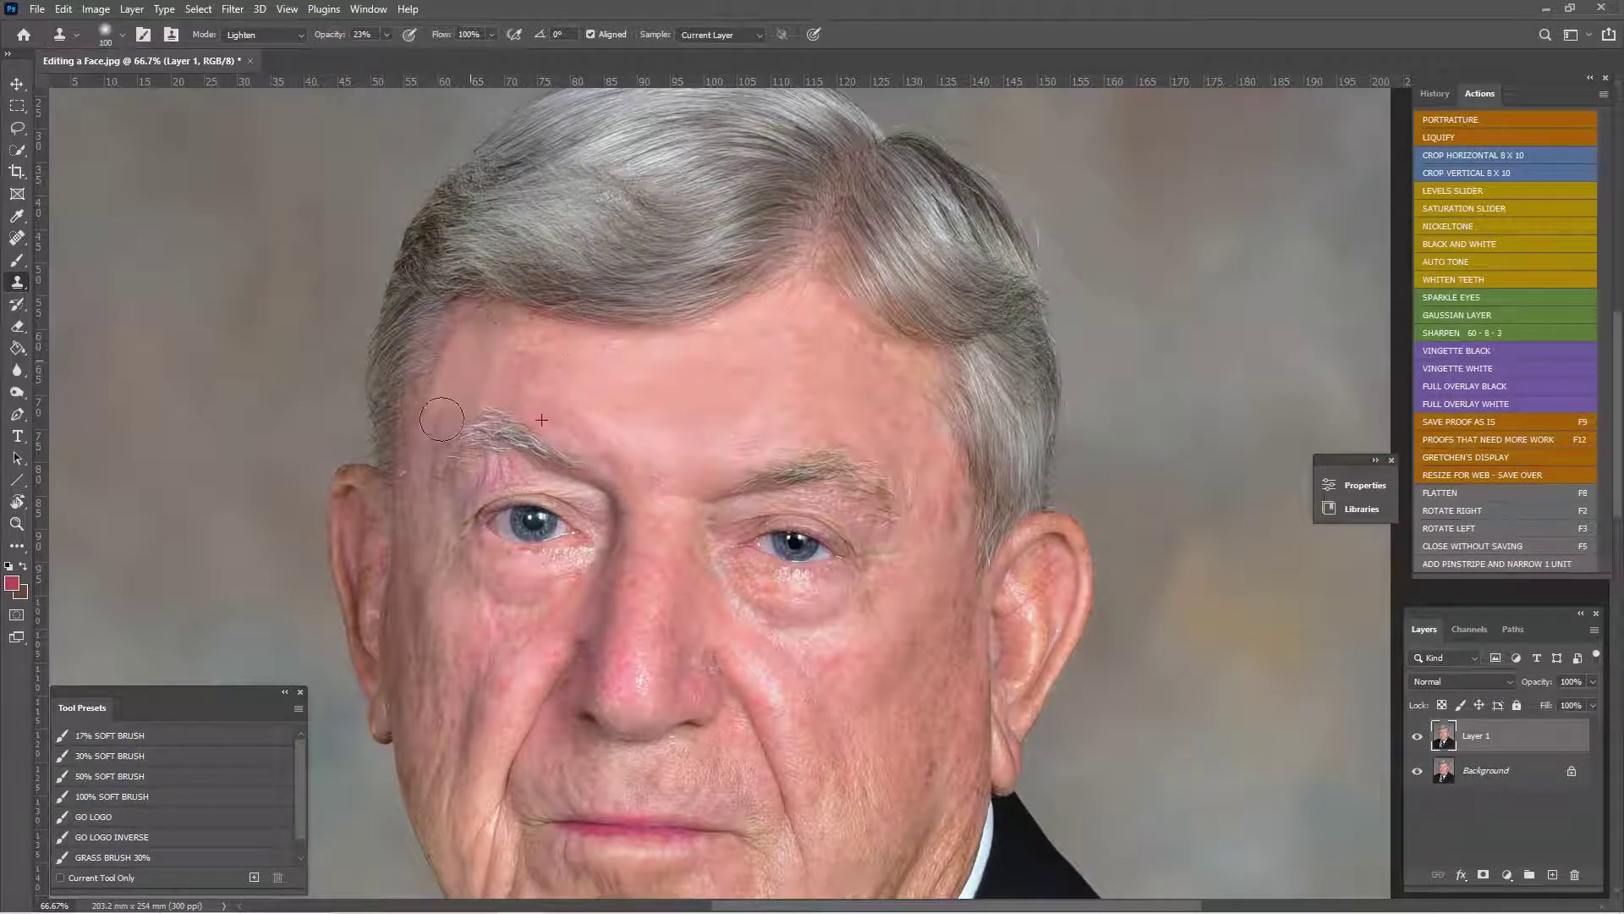
- Blend the same side of the forehead with a smaller Clone Stamp brush, lowering the opacity to 12%
key(ctrl+minus)
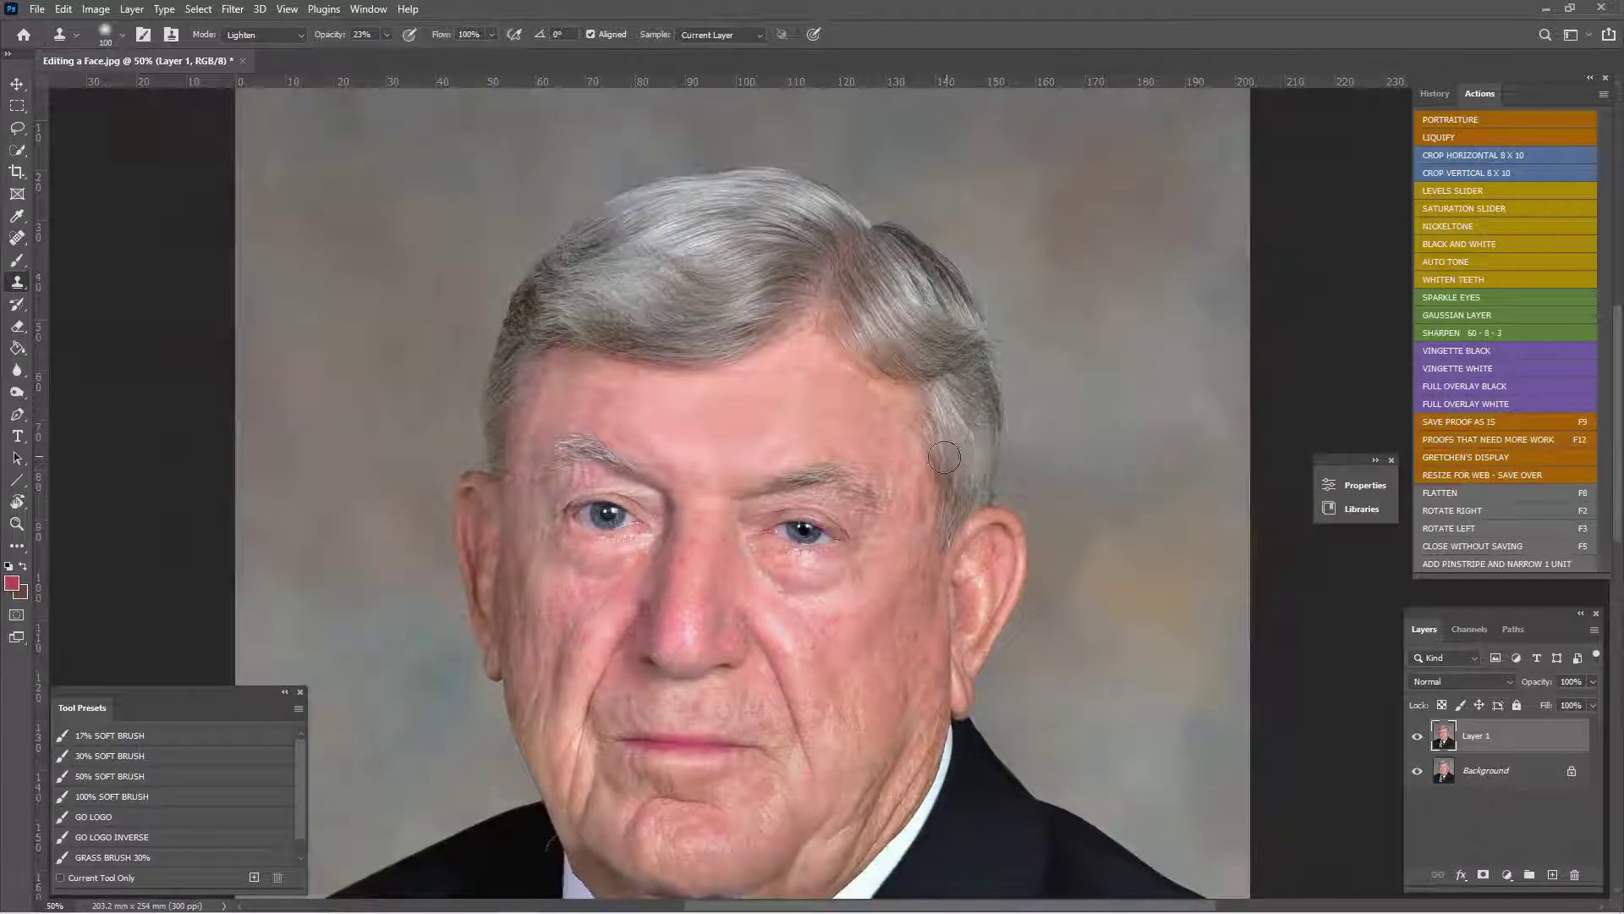
key(ctrl+plus)
key(bracketleft)
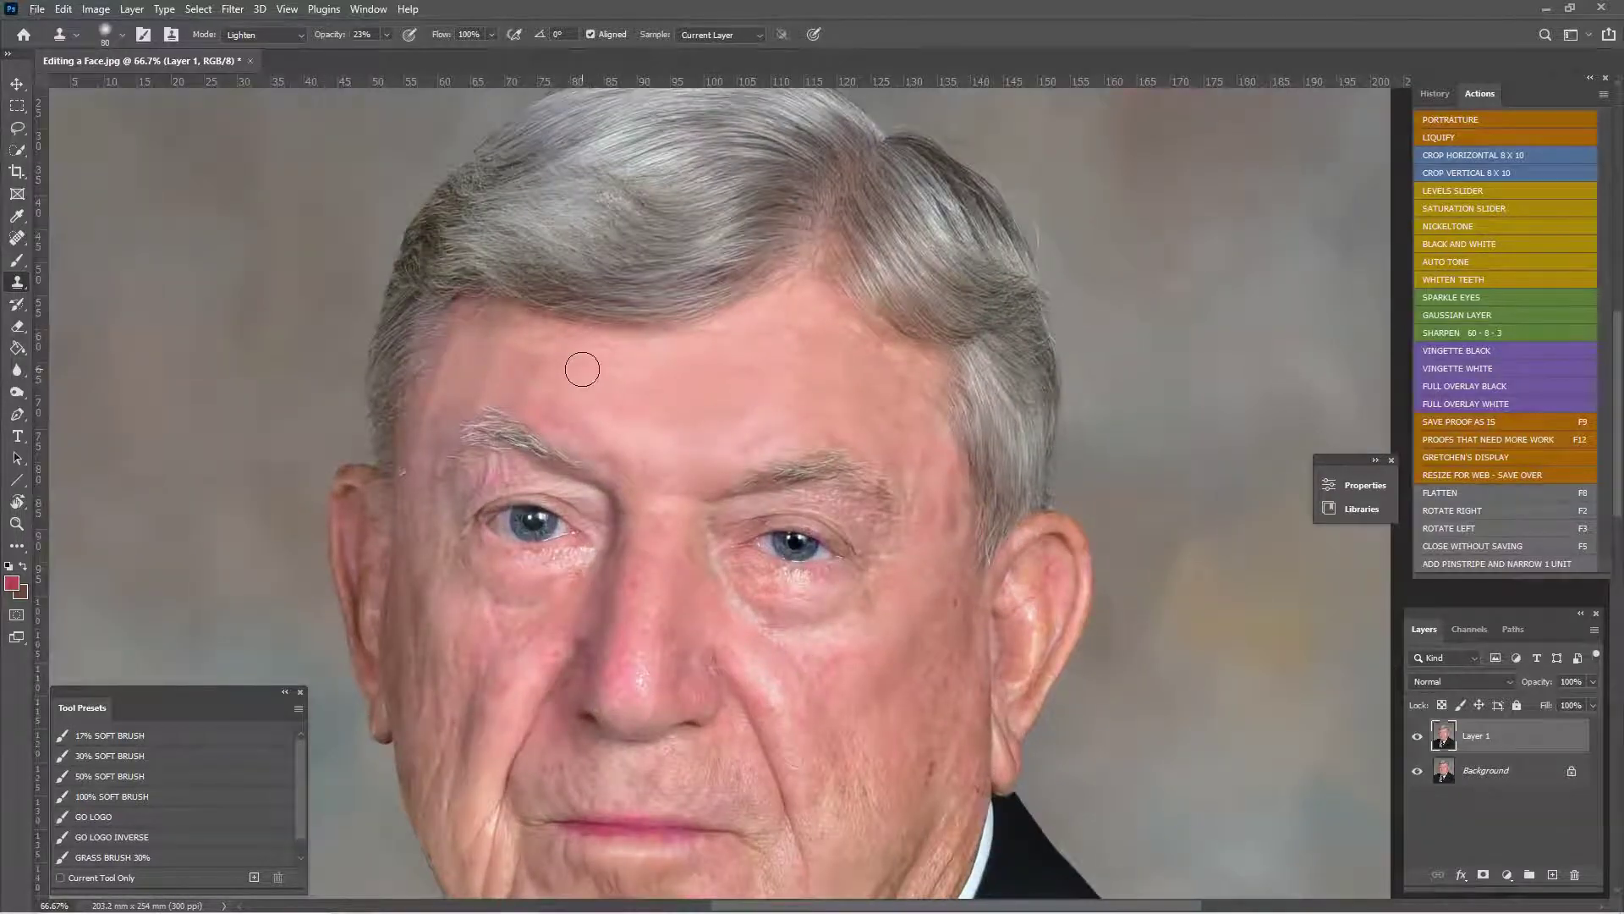
mouse_move(503, 351)
mouse_down()
mouse_move(485, 388)
mouse_move(489, 356)
mouse_move(546, 352)
mouse_up()
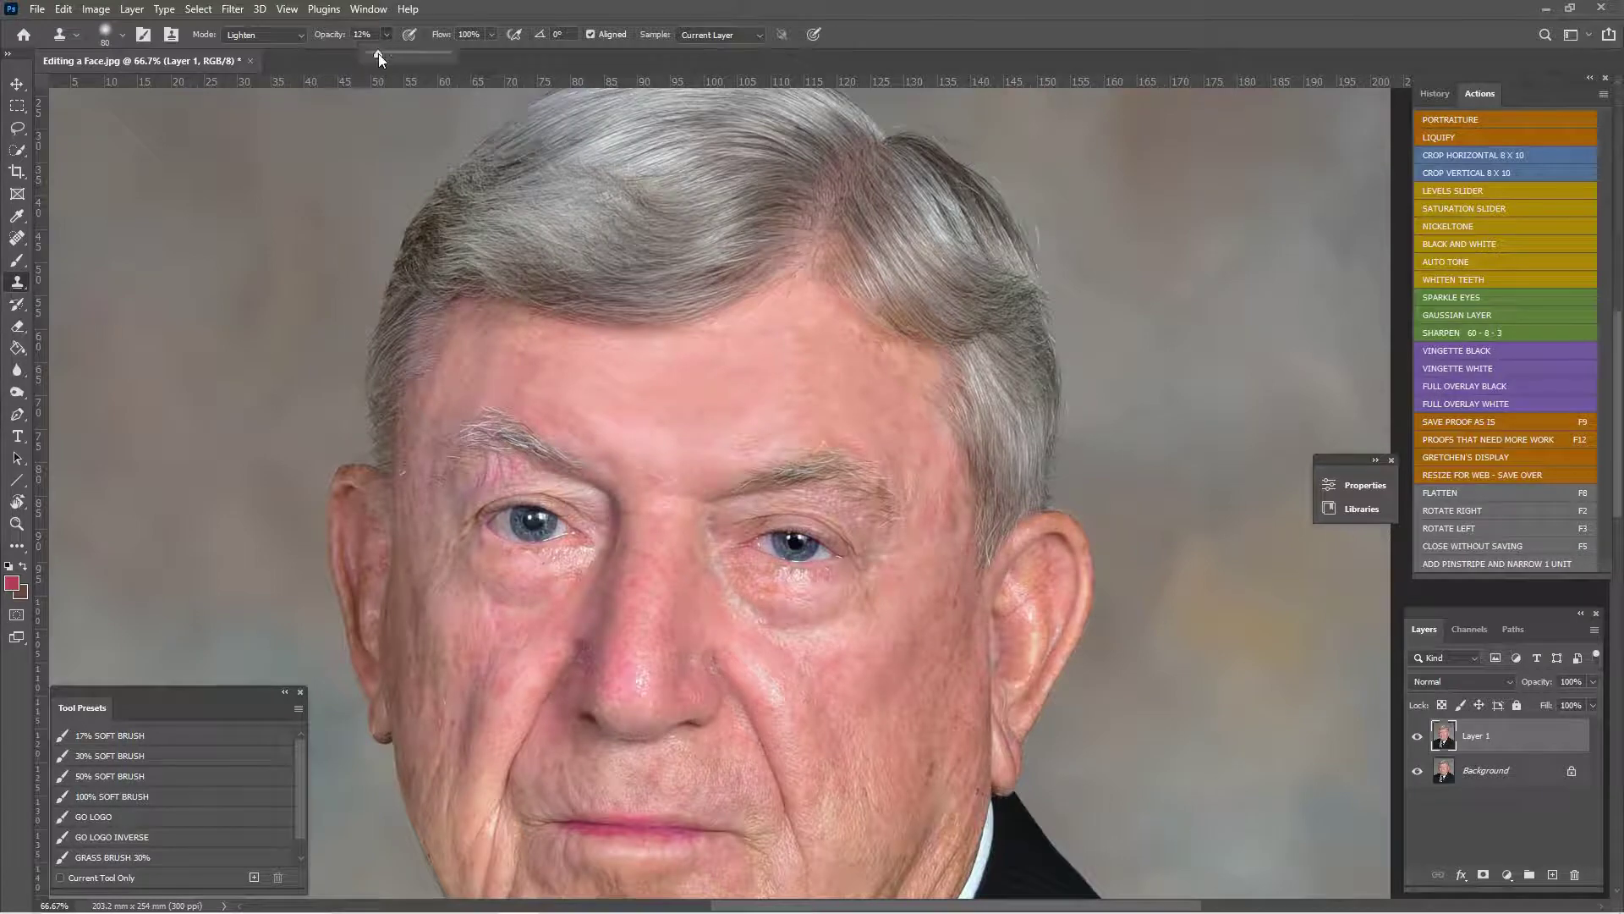
mouse_move(479, 351)
mouse_down()
mouse_move(468, 386)
mouse_move(494, 328)
mouse_move(473, 423)
mouse_up()
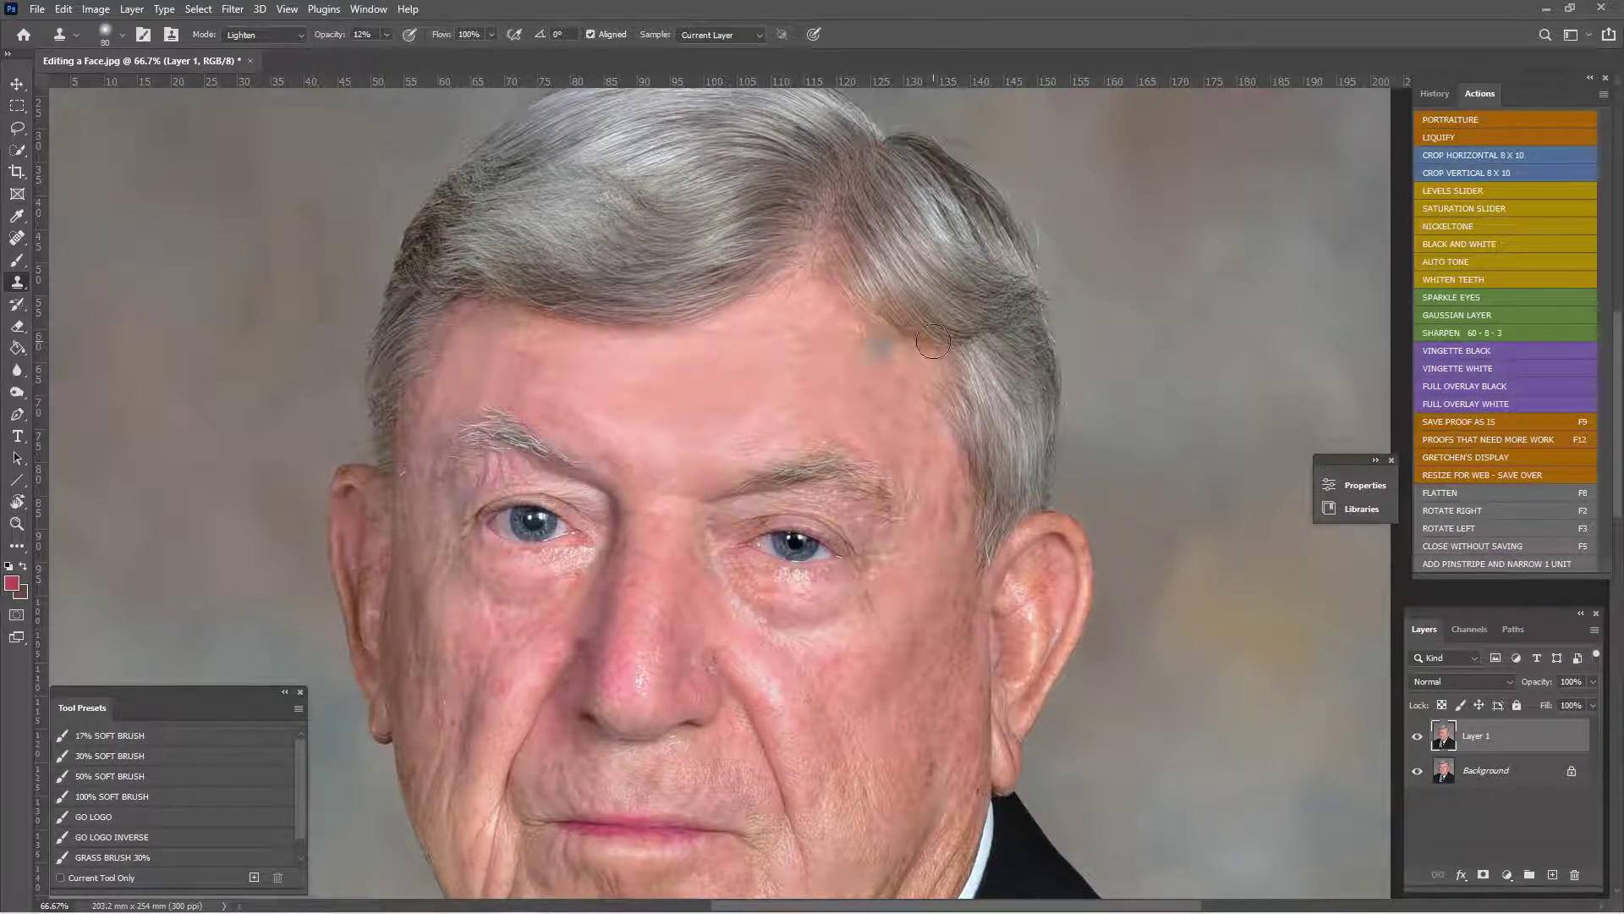
- Set the opacity of Layer 1 to 50% to blend the retouching with the original face
scroll(933, 342, down, 2)
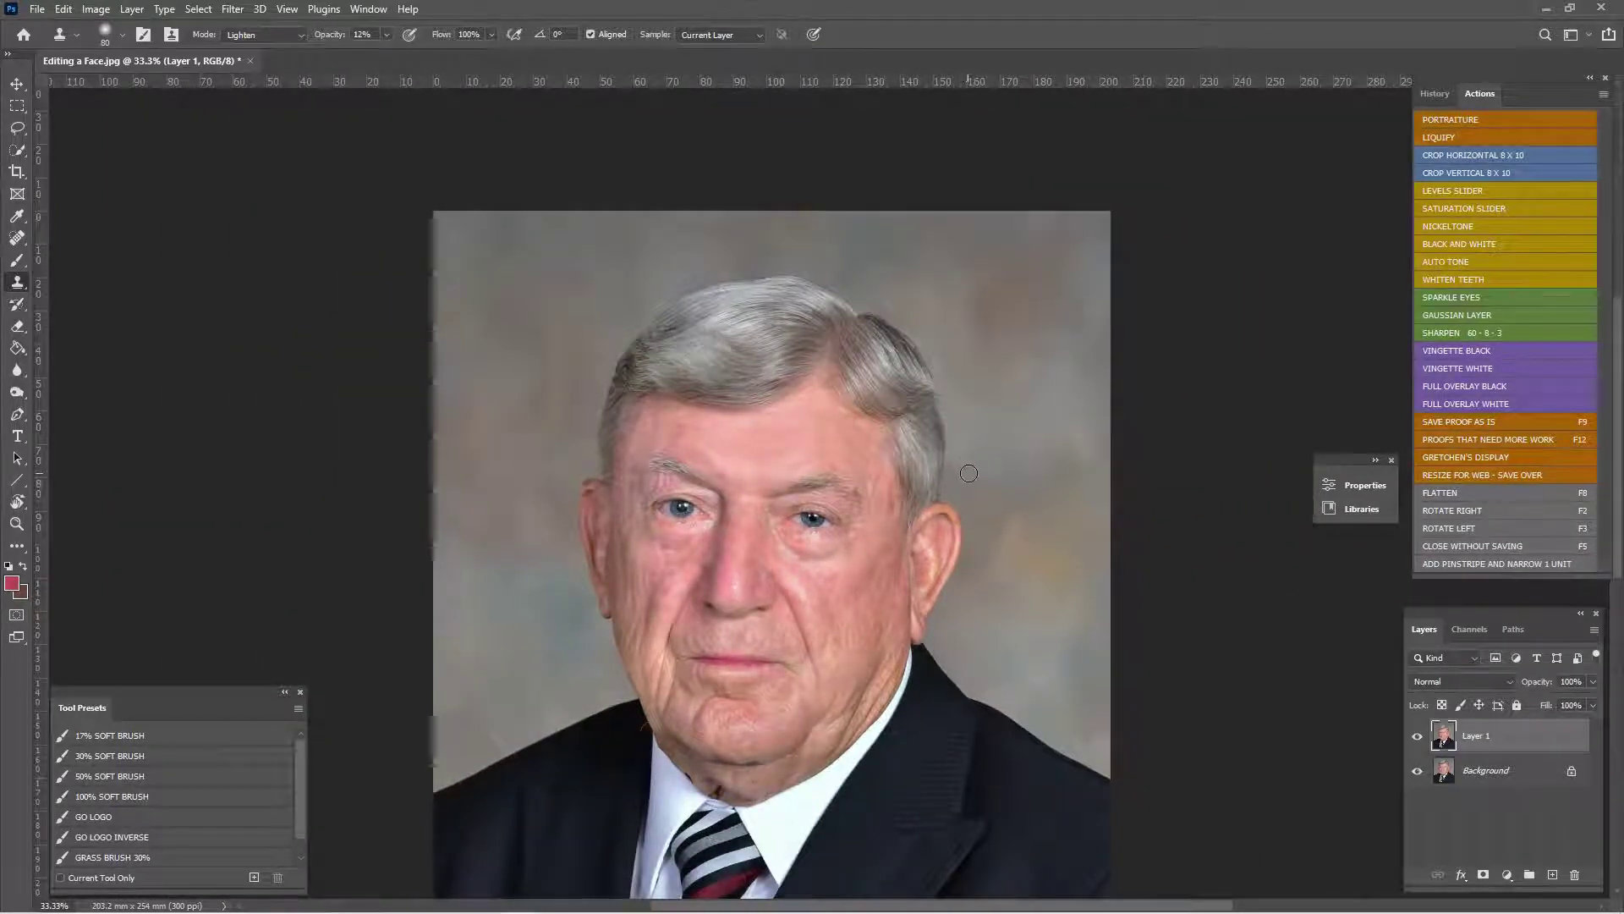
scroll(971, 467, up, 1)
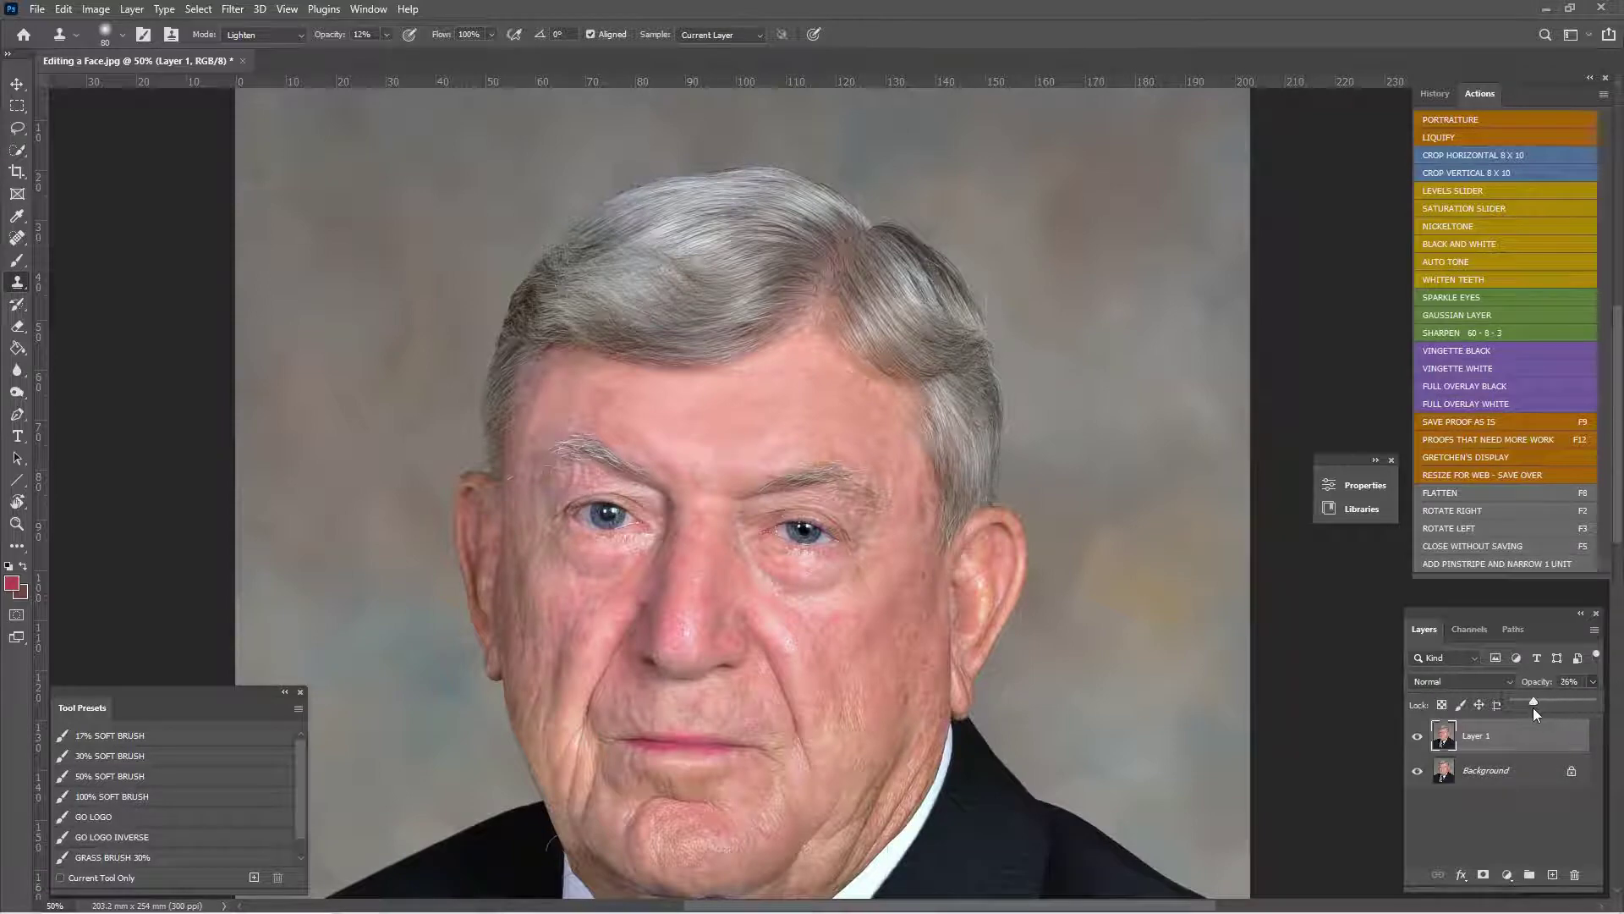
drag(1533, 707, 1545, 707)
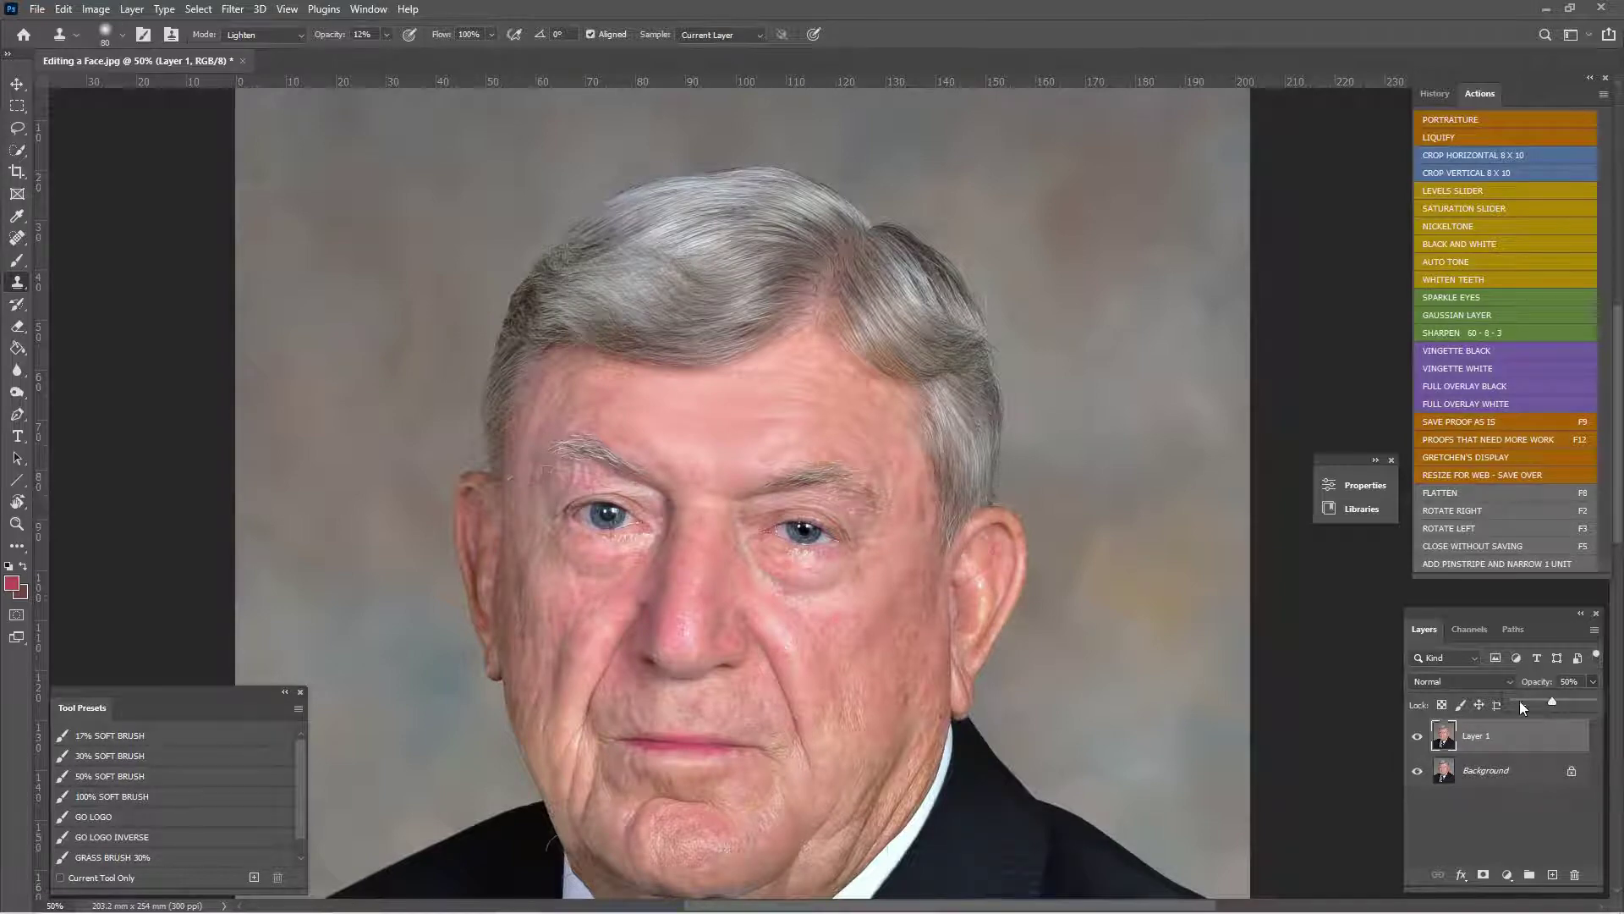
- Toggle the visibility of Layer 1 to compare the forehead before and after retouching
click(1418, 736)
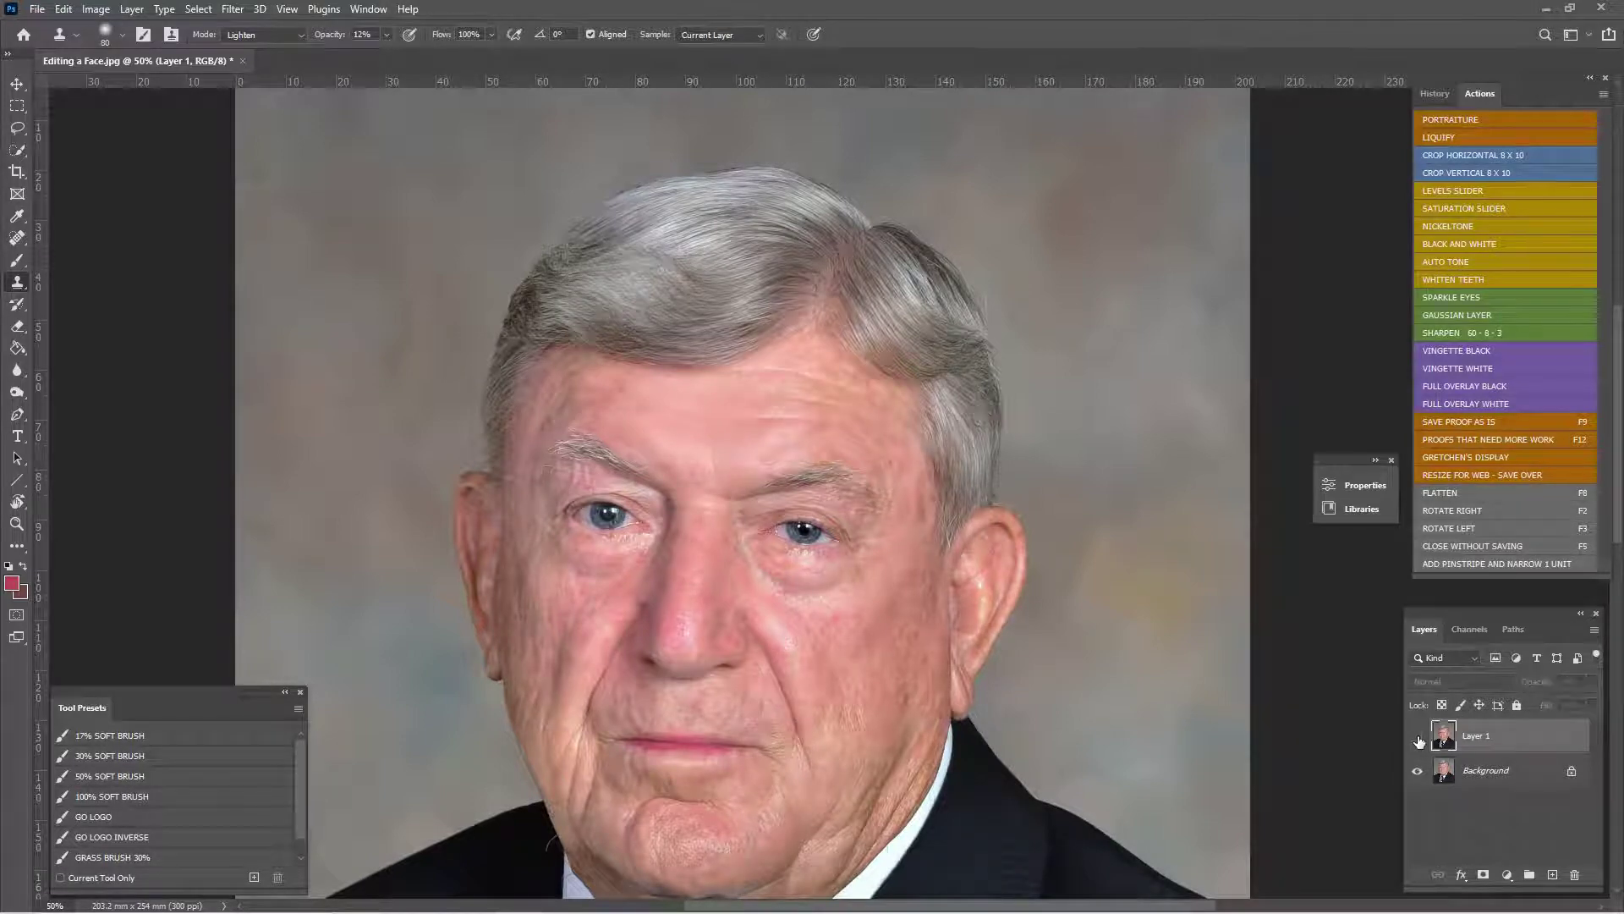
click(1418, 737)
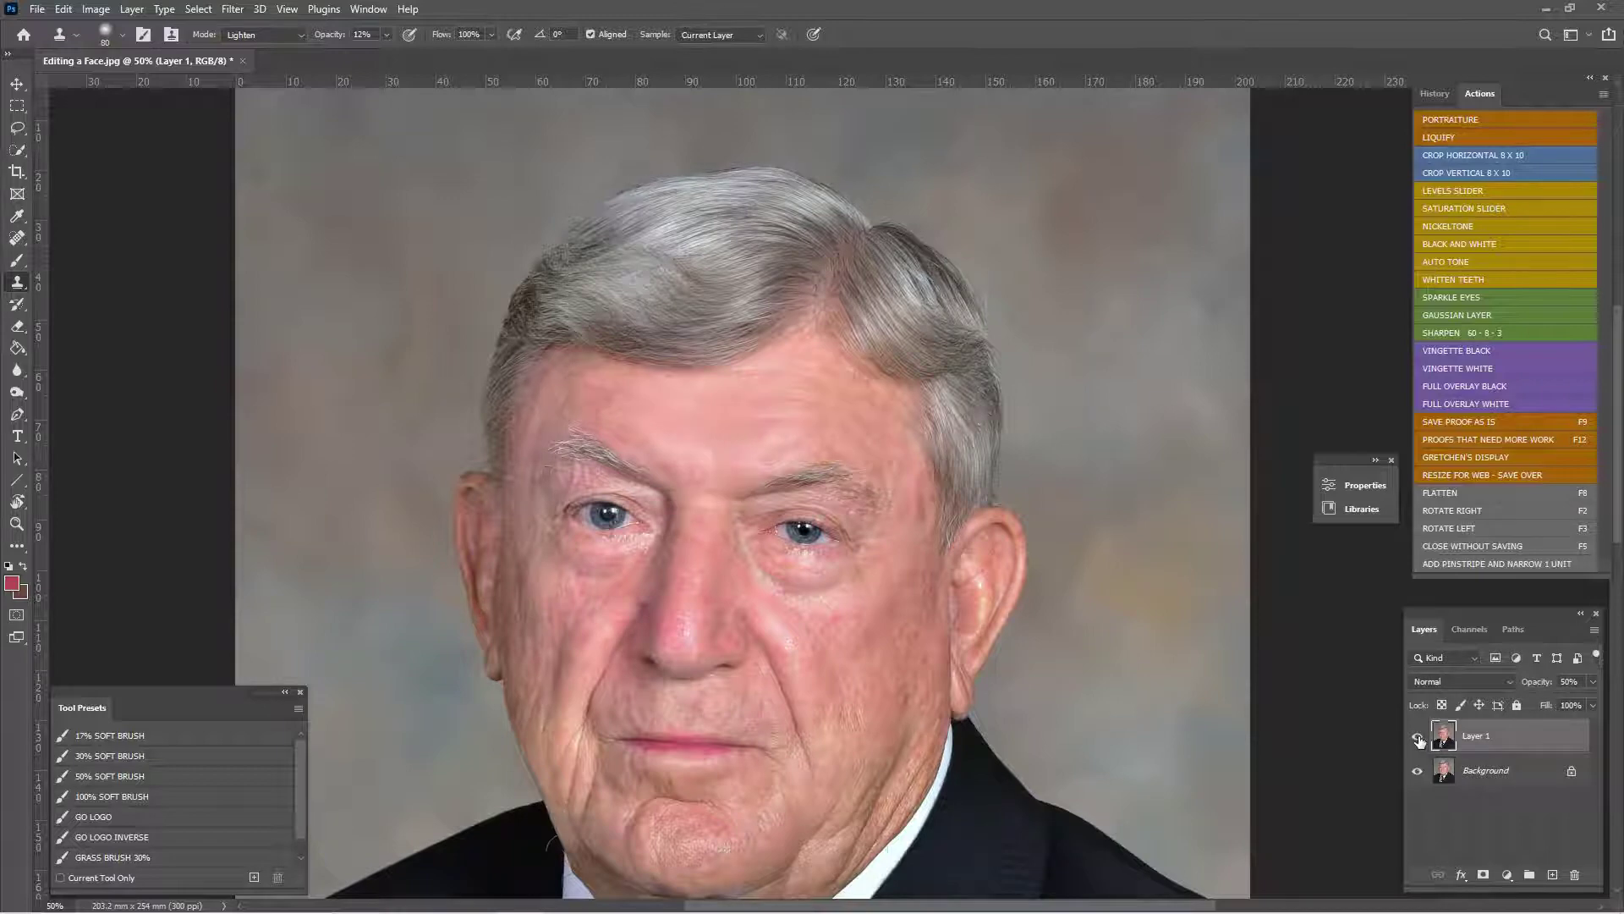
click(1418, 737)
click(1418, 737)
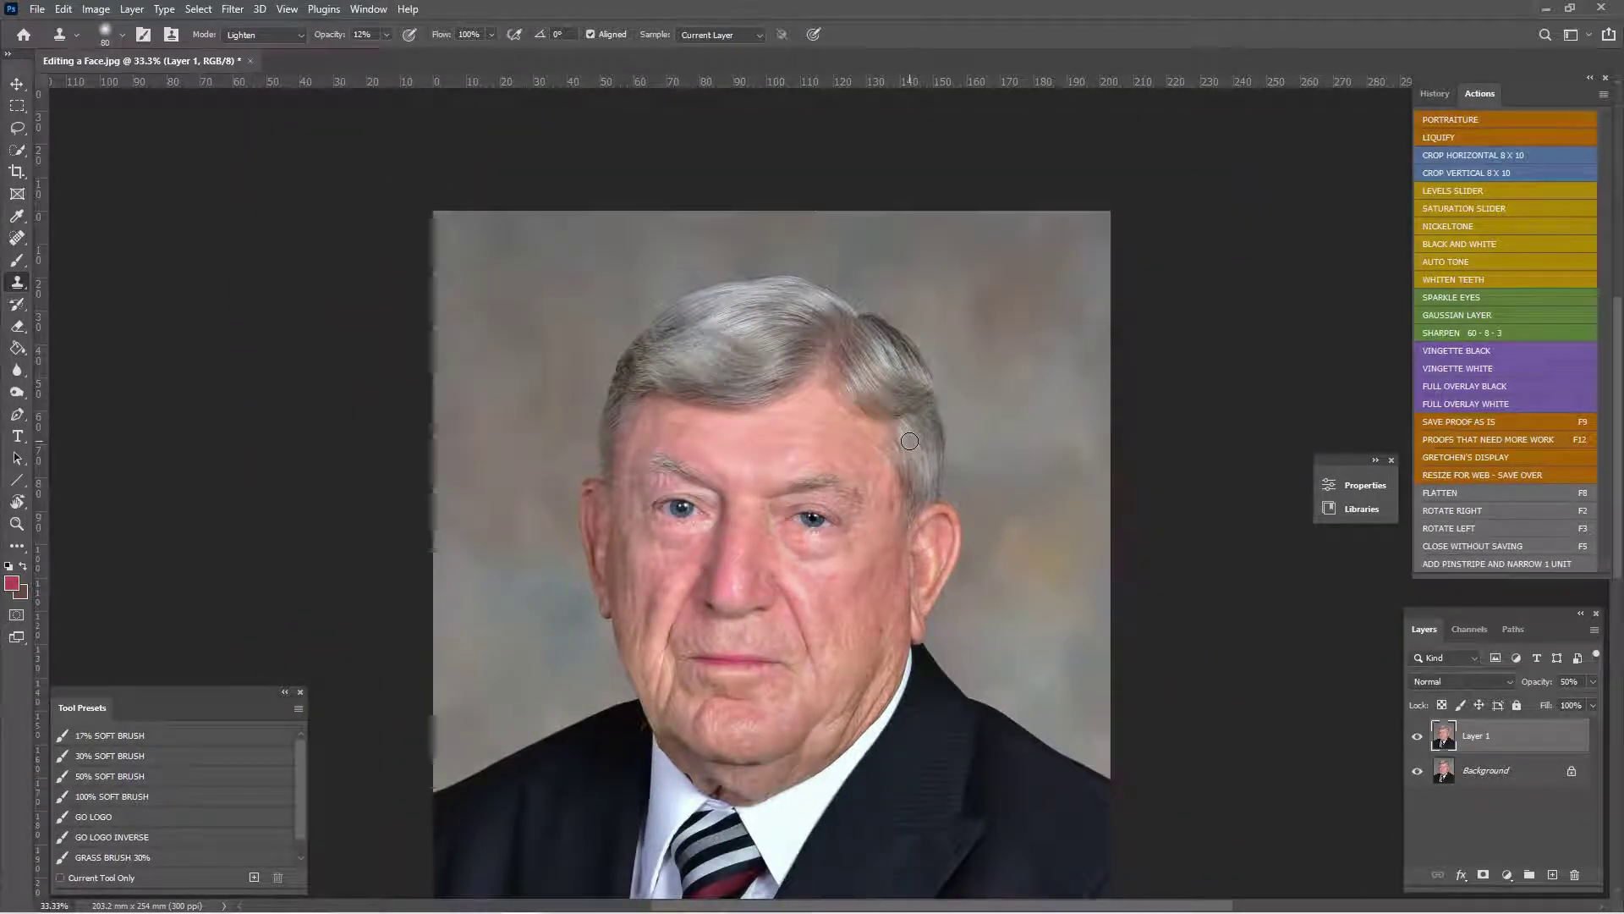
- Flatten the image into a single Background layer
key(ctrl+plus)
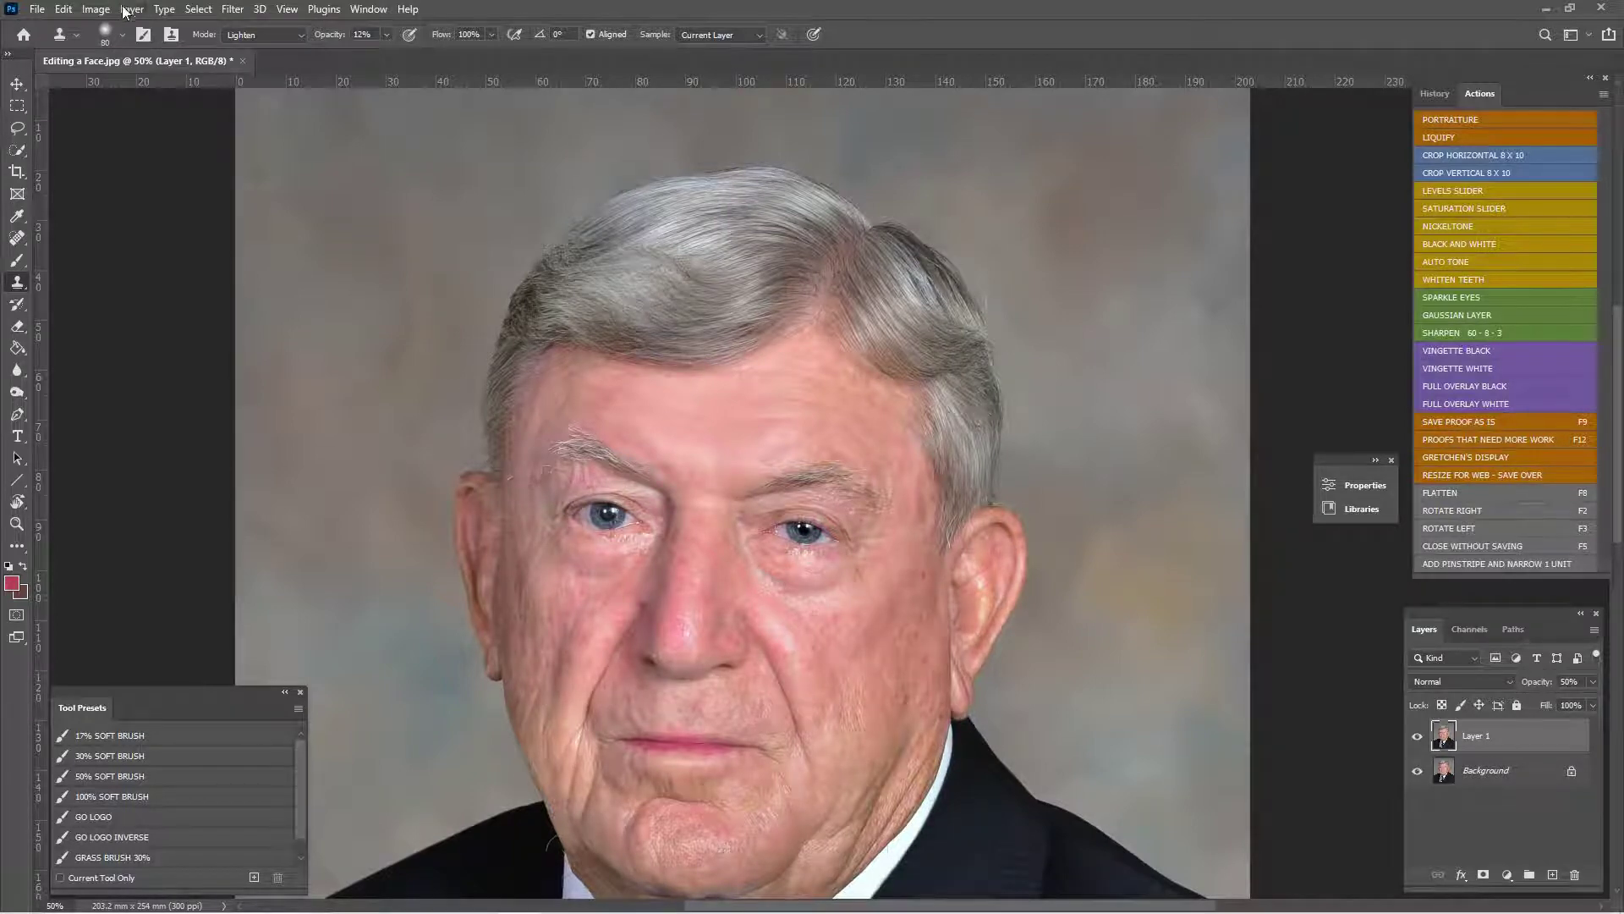
click(225, 12)
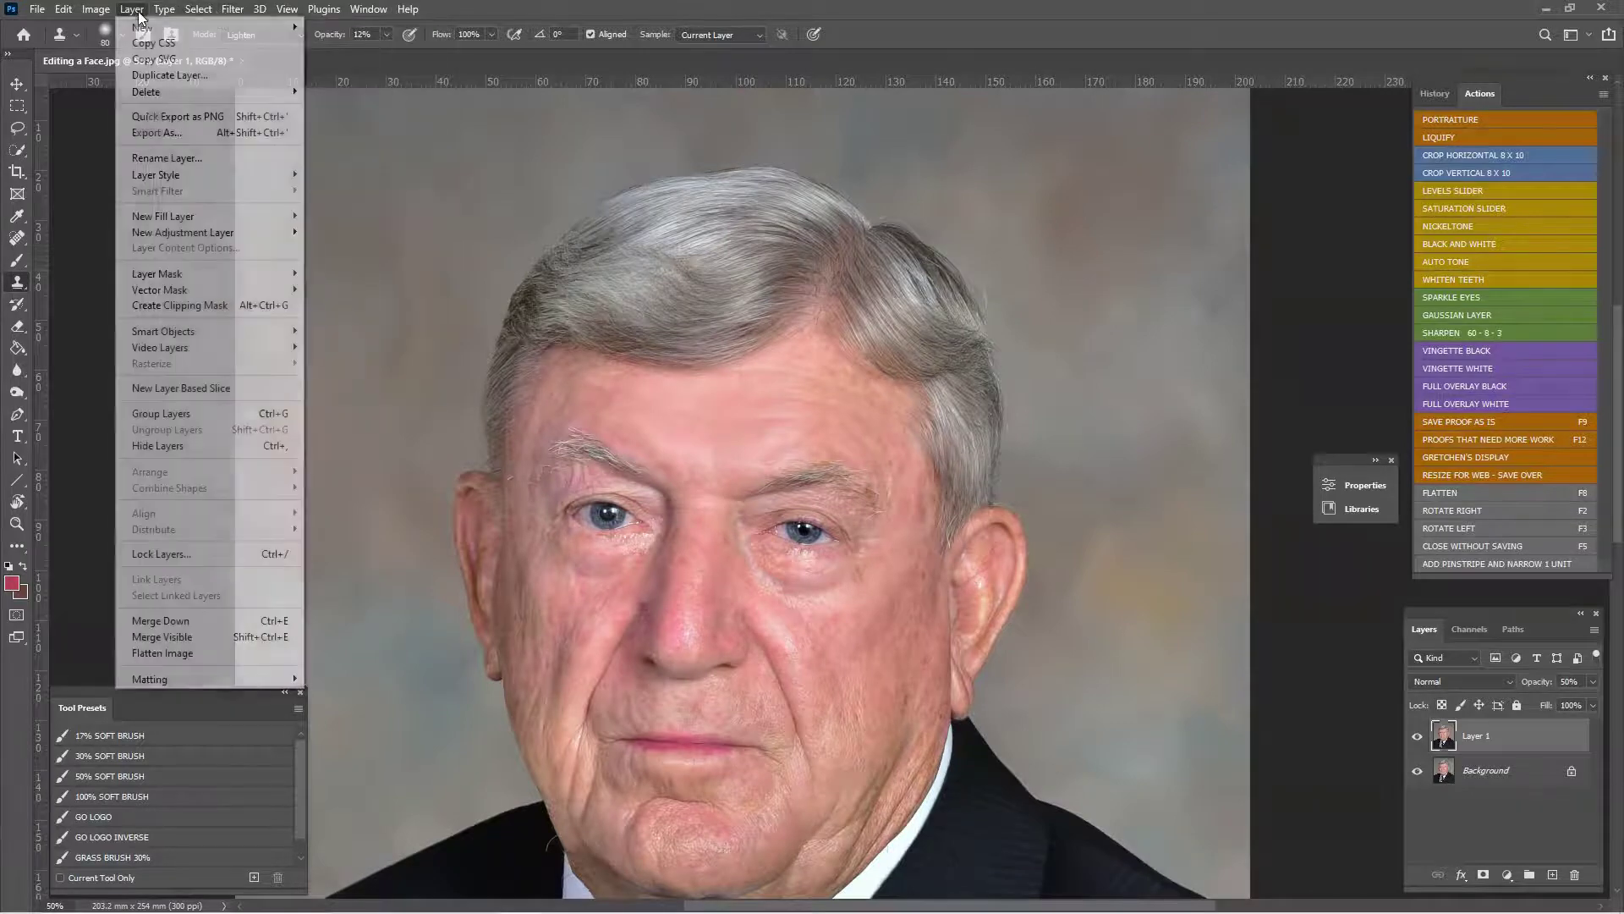
click(169, 652)
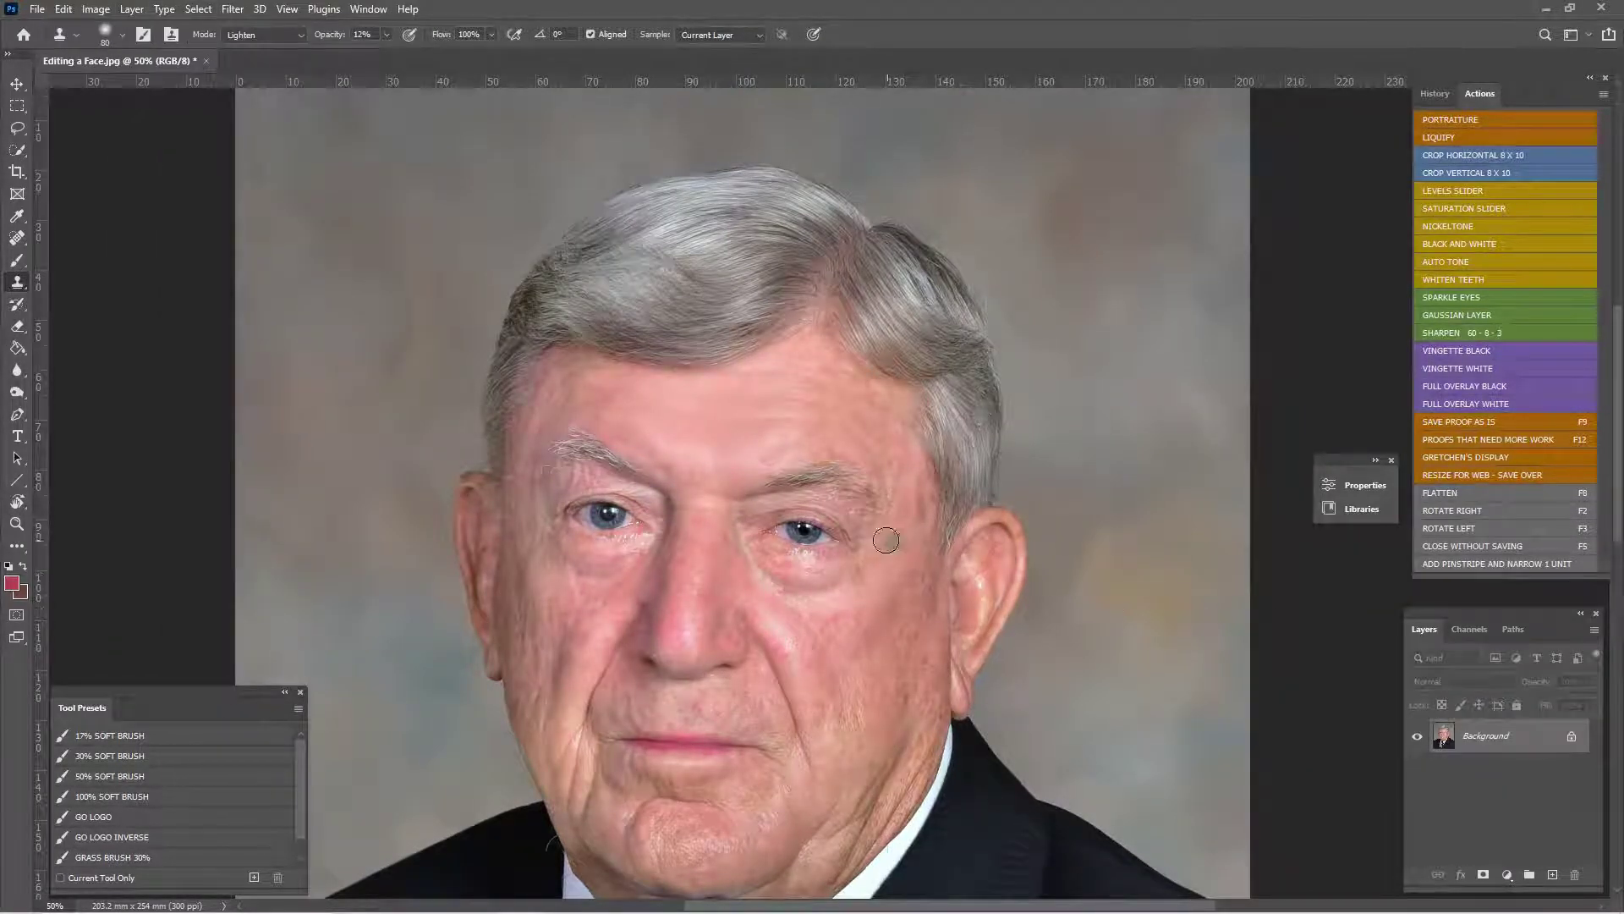
- Duplicate the Background layer and set the Clone Stamp to Darken mode at 21% opacity
key(ctrl+j)
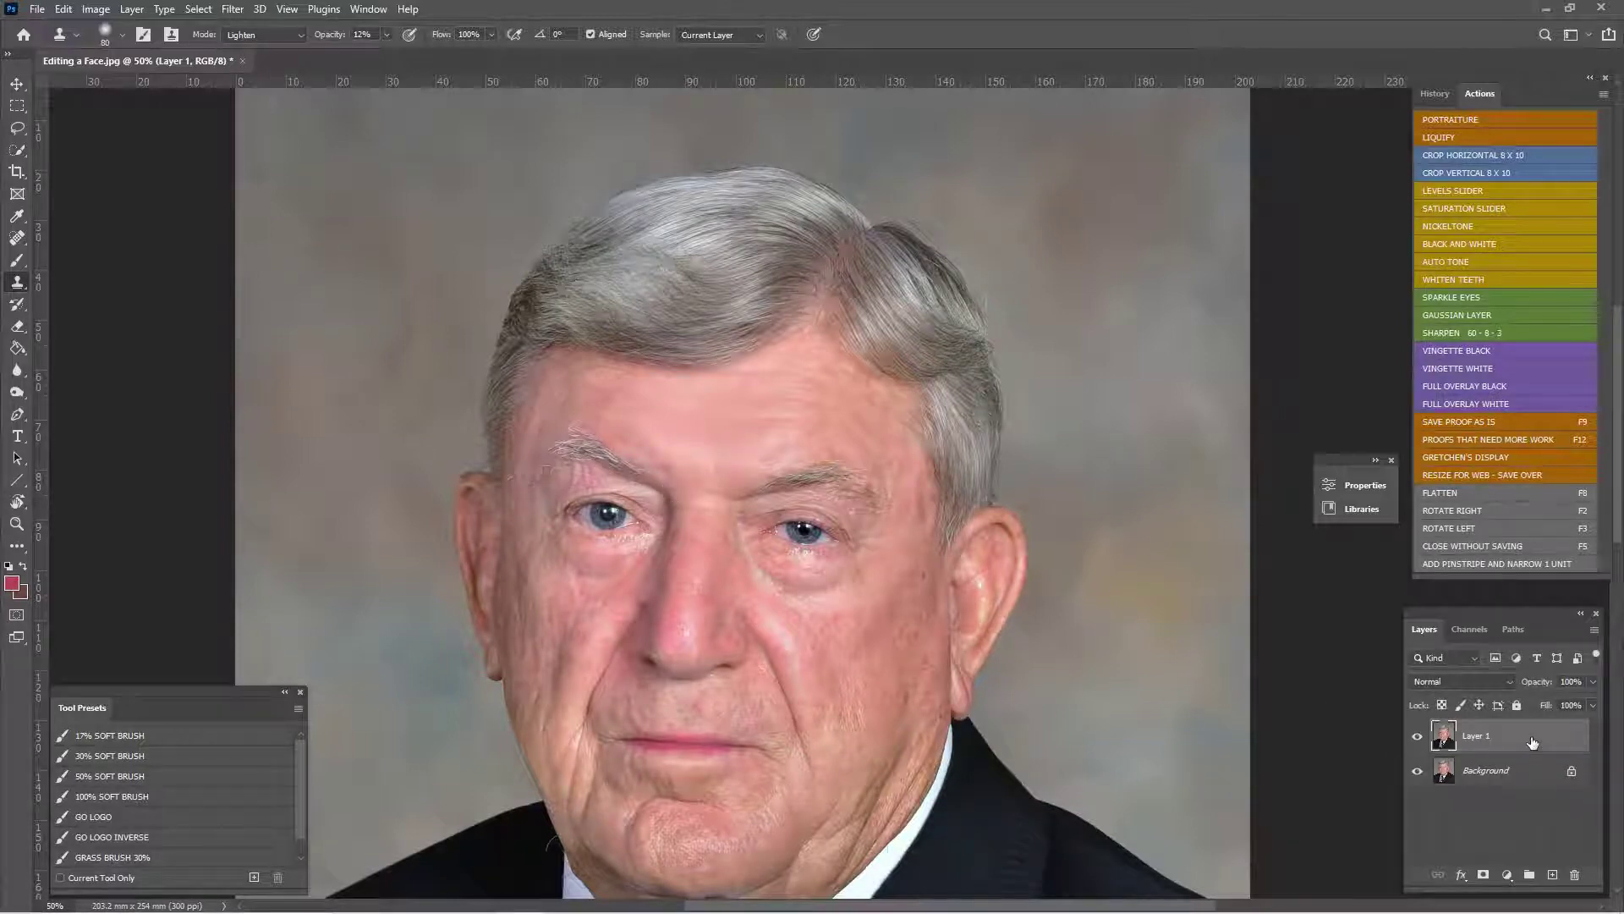
key(ctrl+plus)
drag(899, 509, 960, 470)
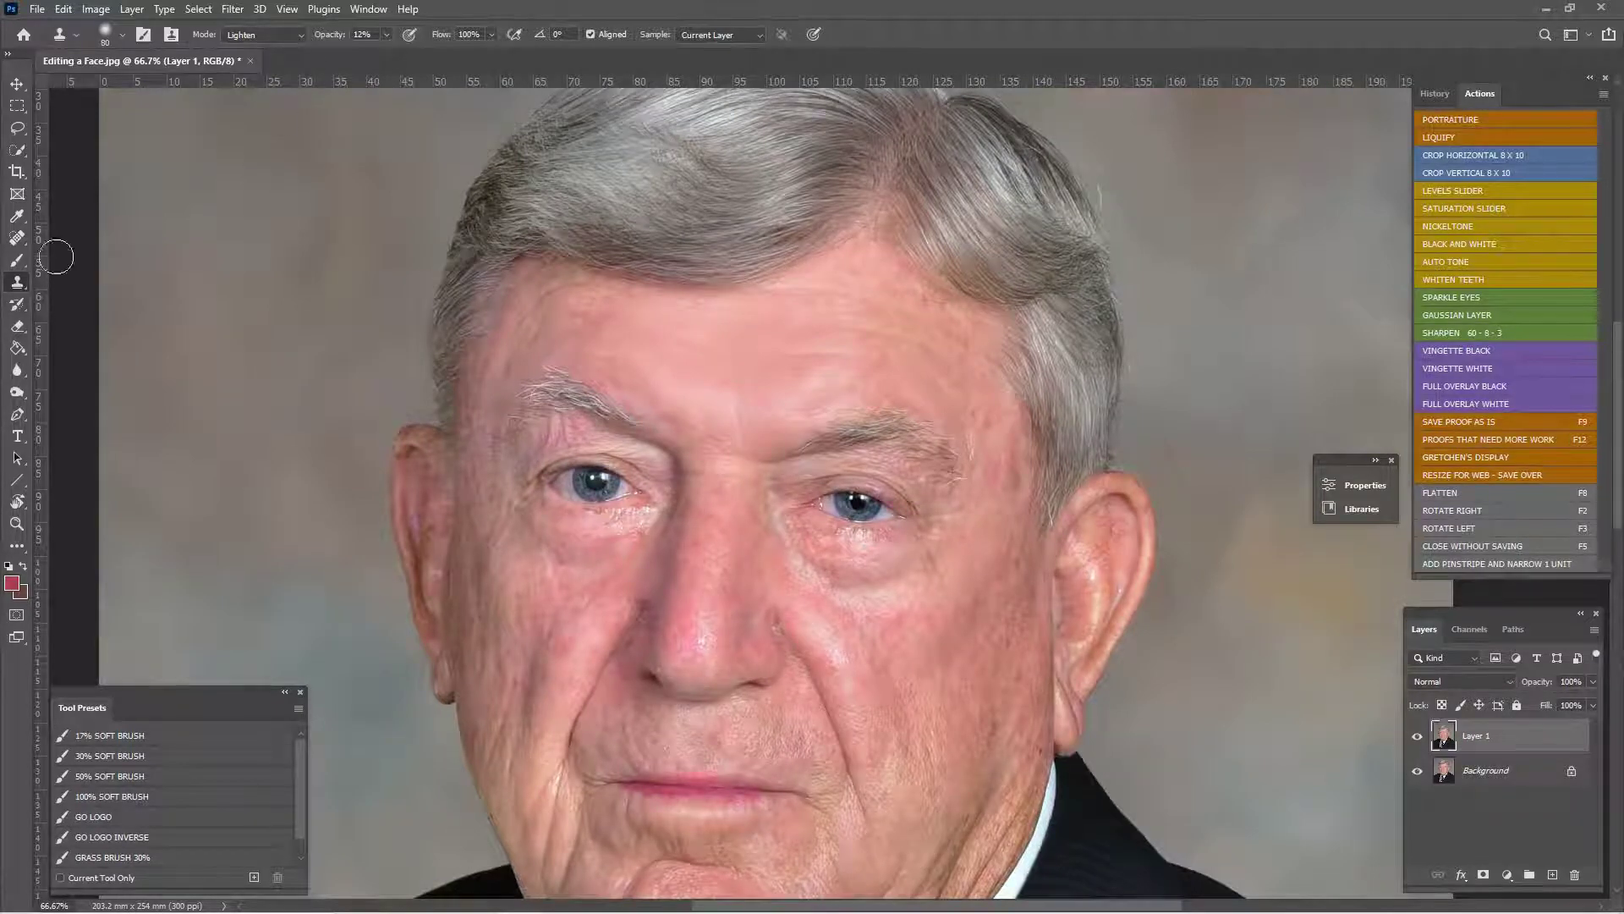
click(269, 34)
click(254, 69)
click(385, 34)
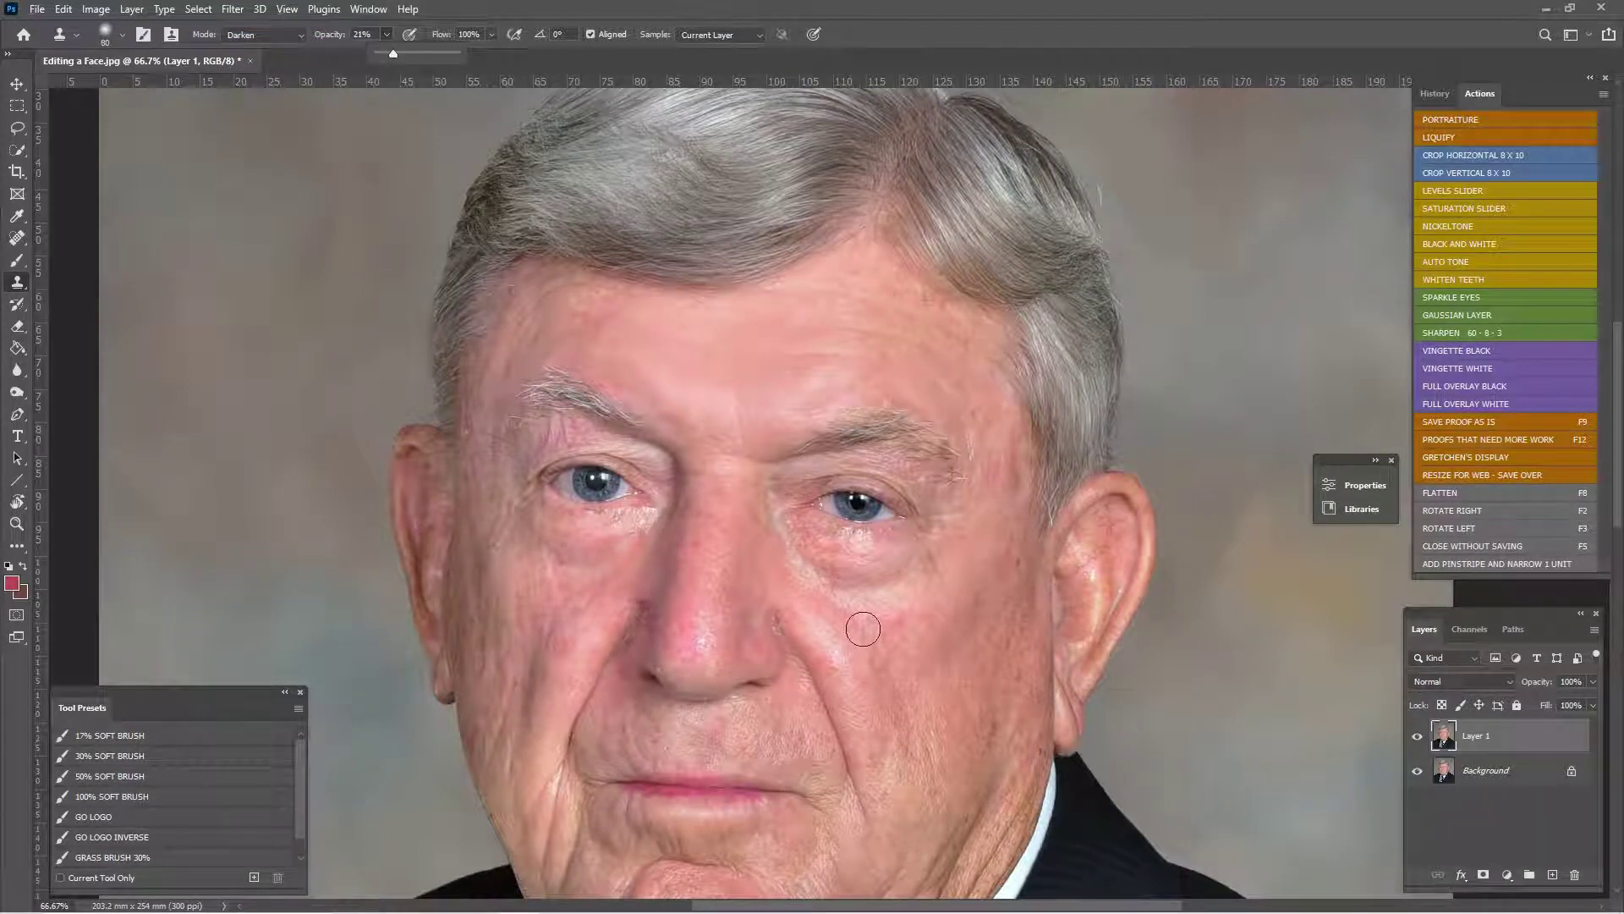
- Tone down the shiny creases beneath both eyes by cloning darker skin from the cheeks on Layer 1
alt+click(991, 650)
mouse_move(899, 547)
mouse_down()
mouse_move(780, 528)
mouse_move(849, 582)
mouse_move(892, 557)
mouse_move(837, 538)
mouse_move(885, 540)
mouse_up()
alt+click(1005, 676)
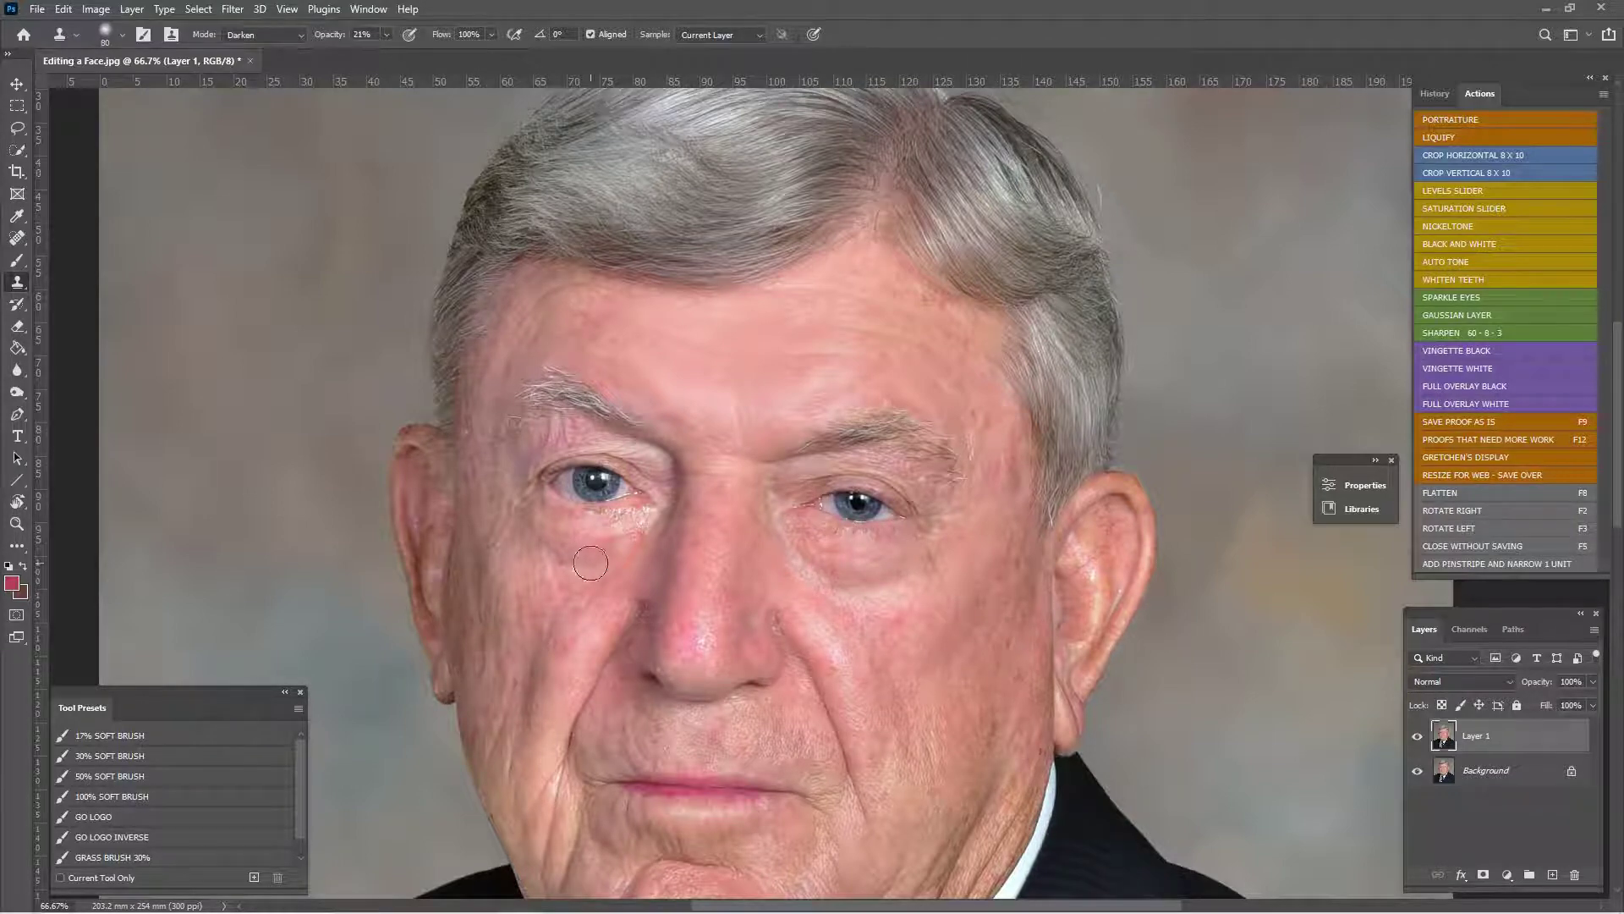
drag(591, 562, 650, 523)
alt+click(522, 618)
- Soften remaining highlights on the eyelids and eye bags with more Darken-mode cloning from clean cheek skin
alt+click(959, 606)
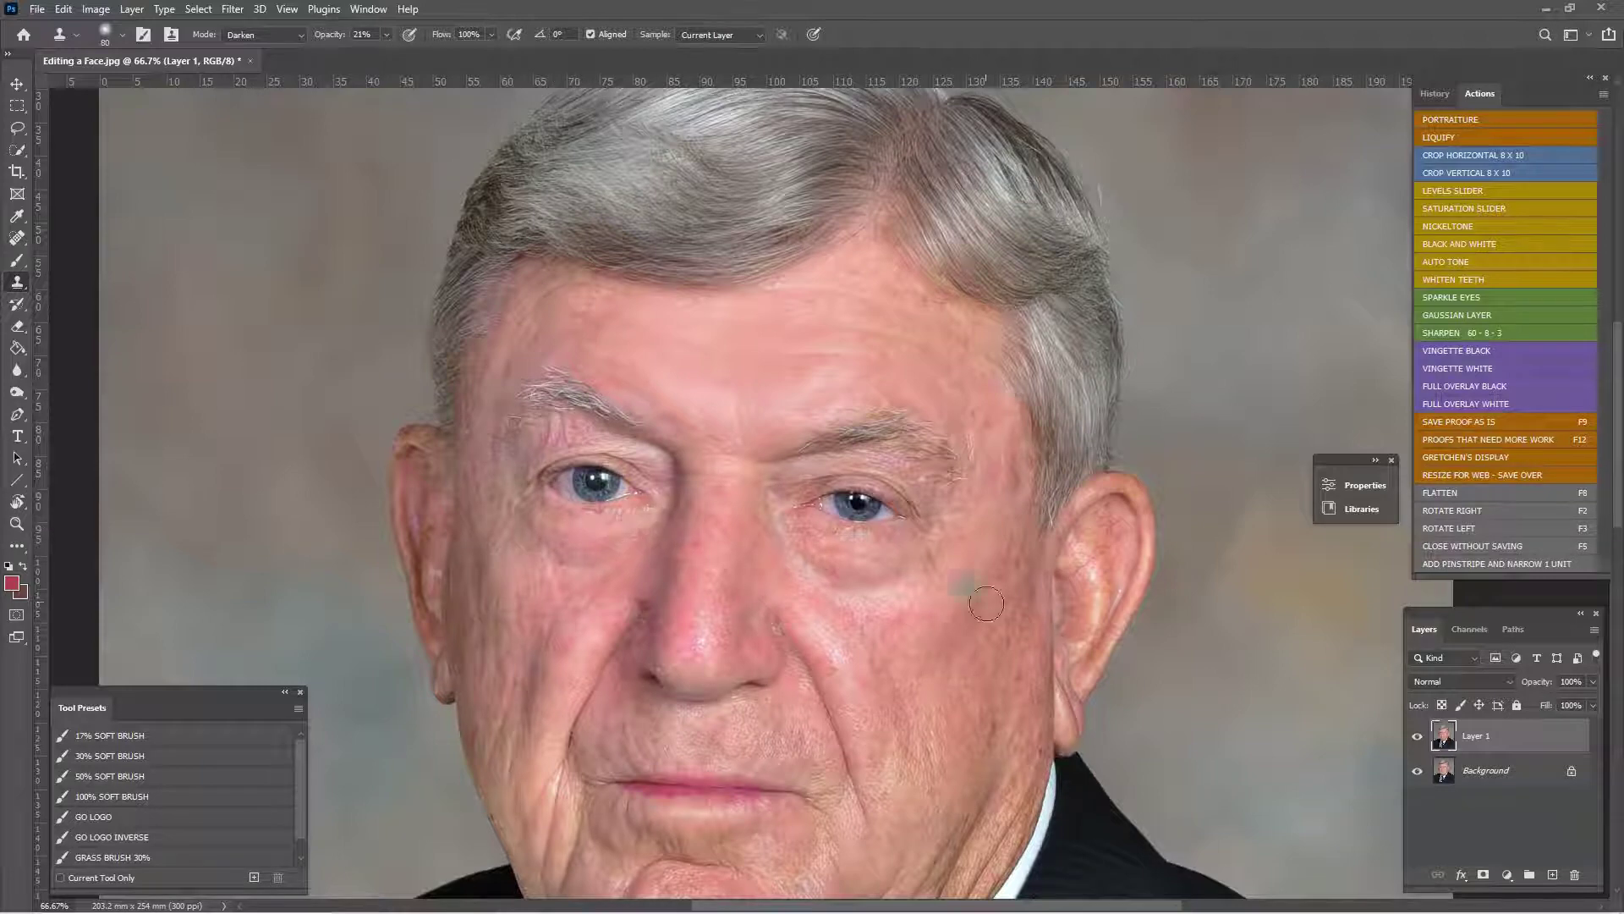
alt+click(968, 637)
drag(655, 462, 578, 443)
drag(910, 470, 919, 480)
alt+click(977, 640)
drag(797, 518, 850, 586)
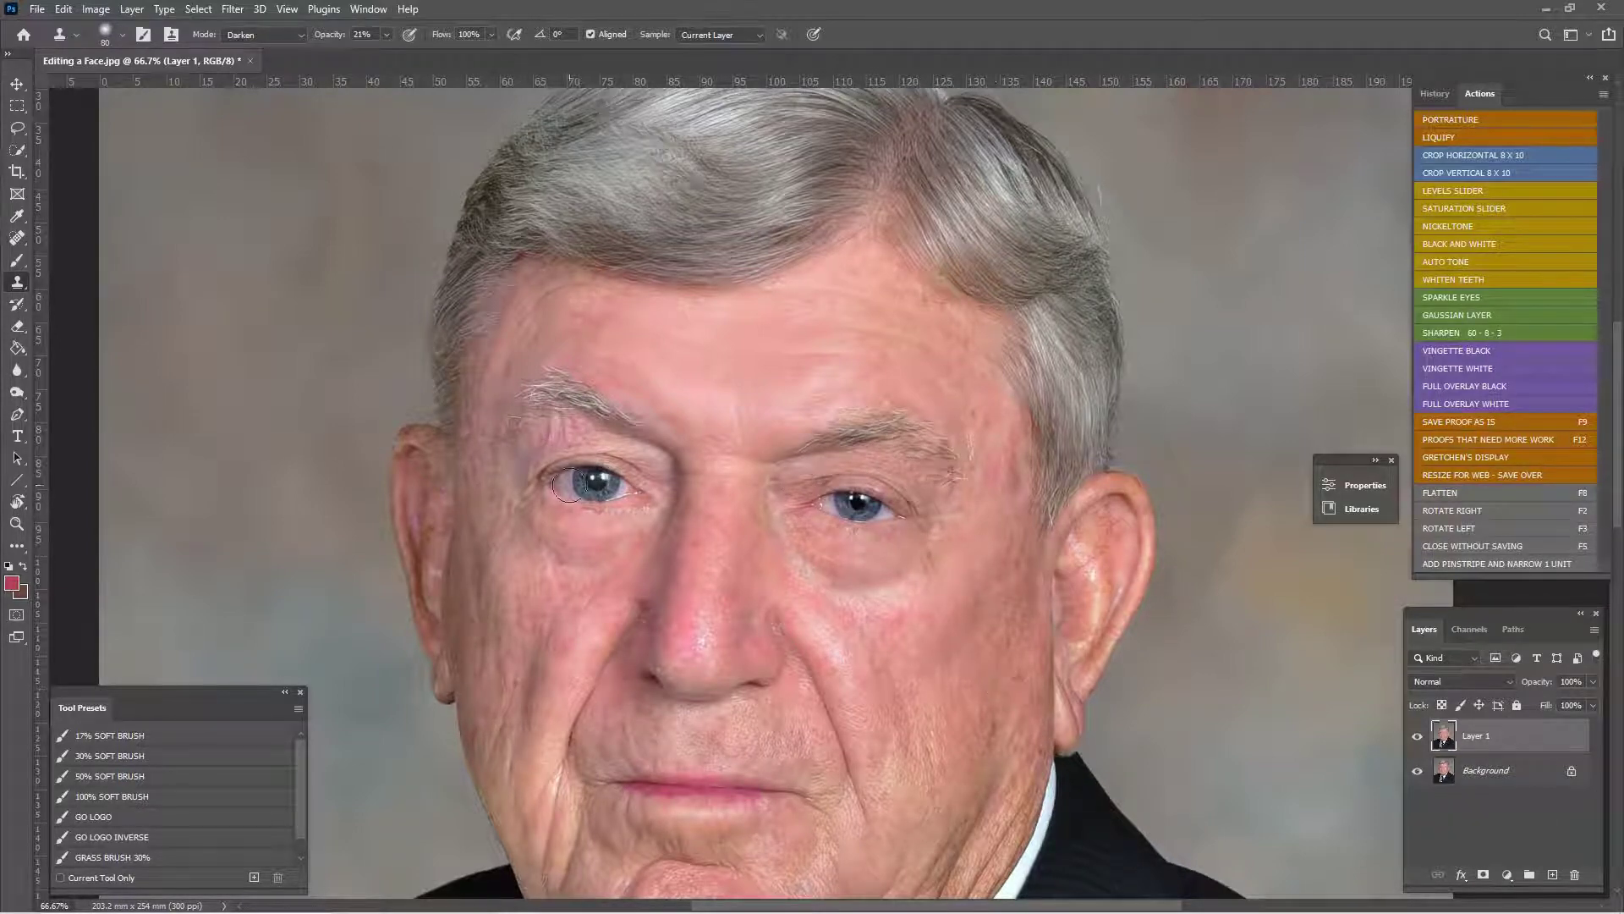
drag(614, 525, 659, 482)
key(ctrl+minus)
key(ctrl+minus)
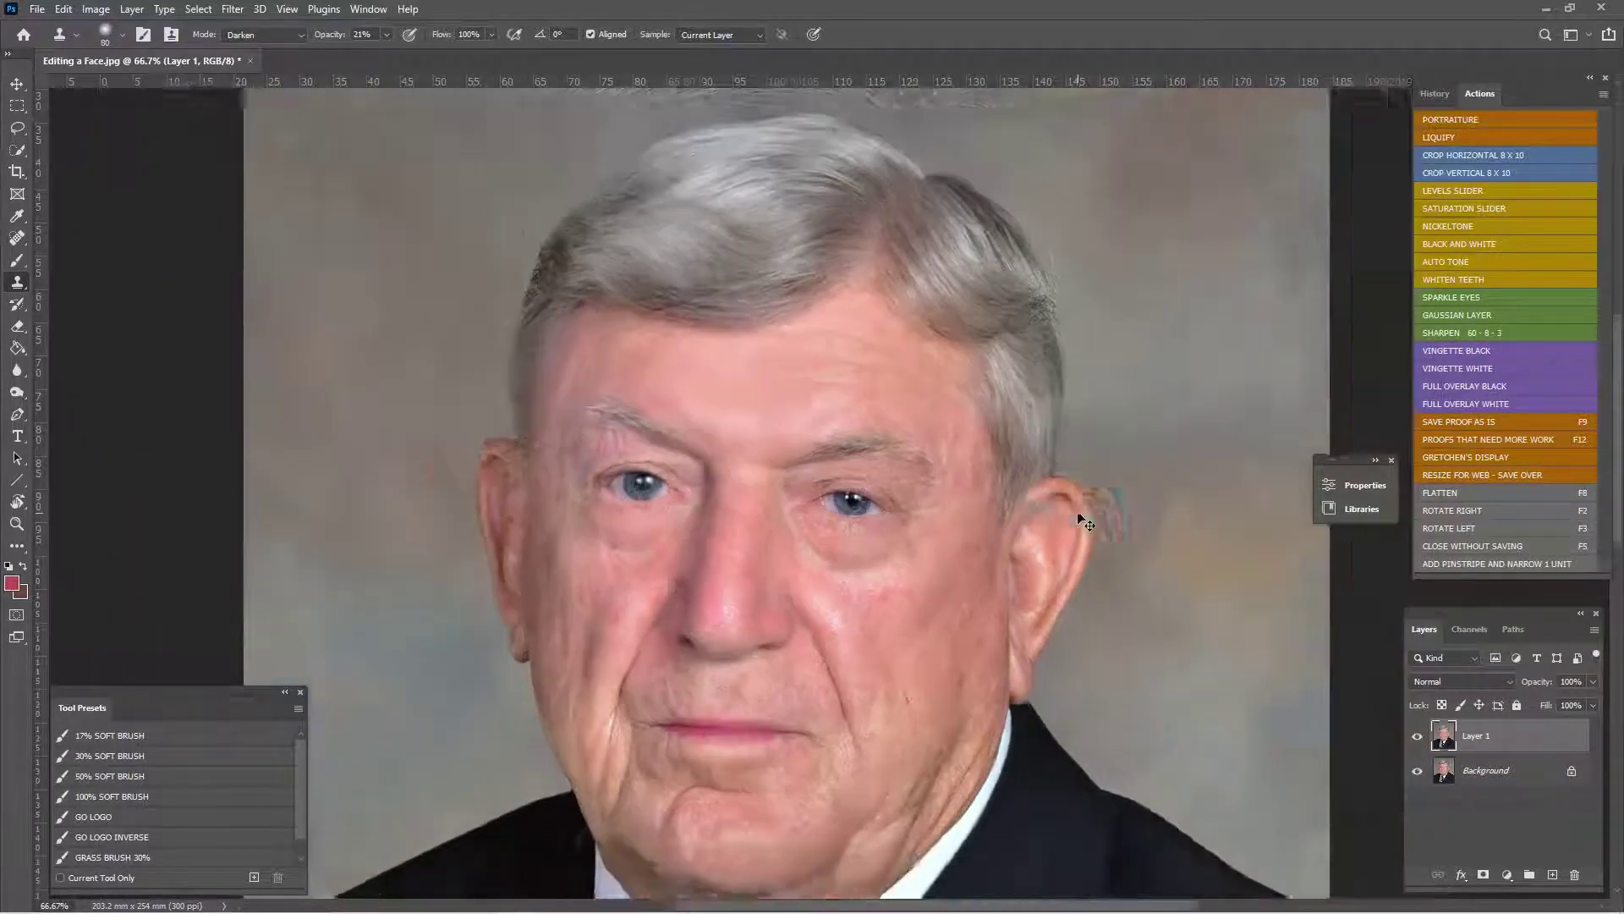
- Compare the eye area before and after cloning using the Layer Via Copy and latest Clone Stamp history states
click(1433, 92)
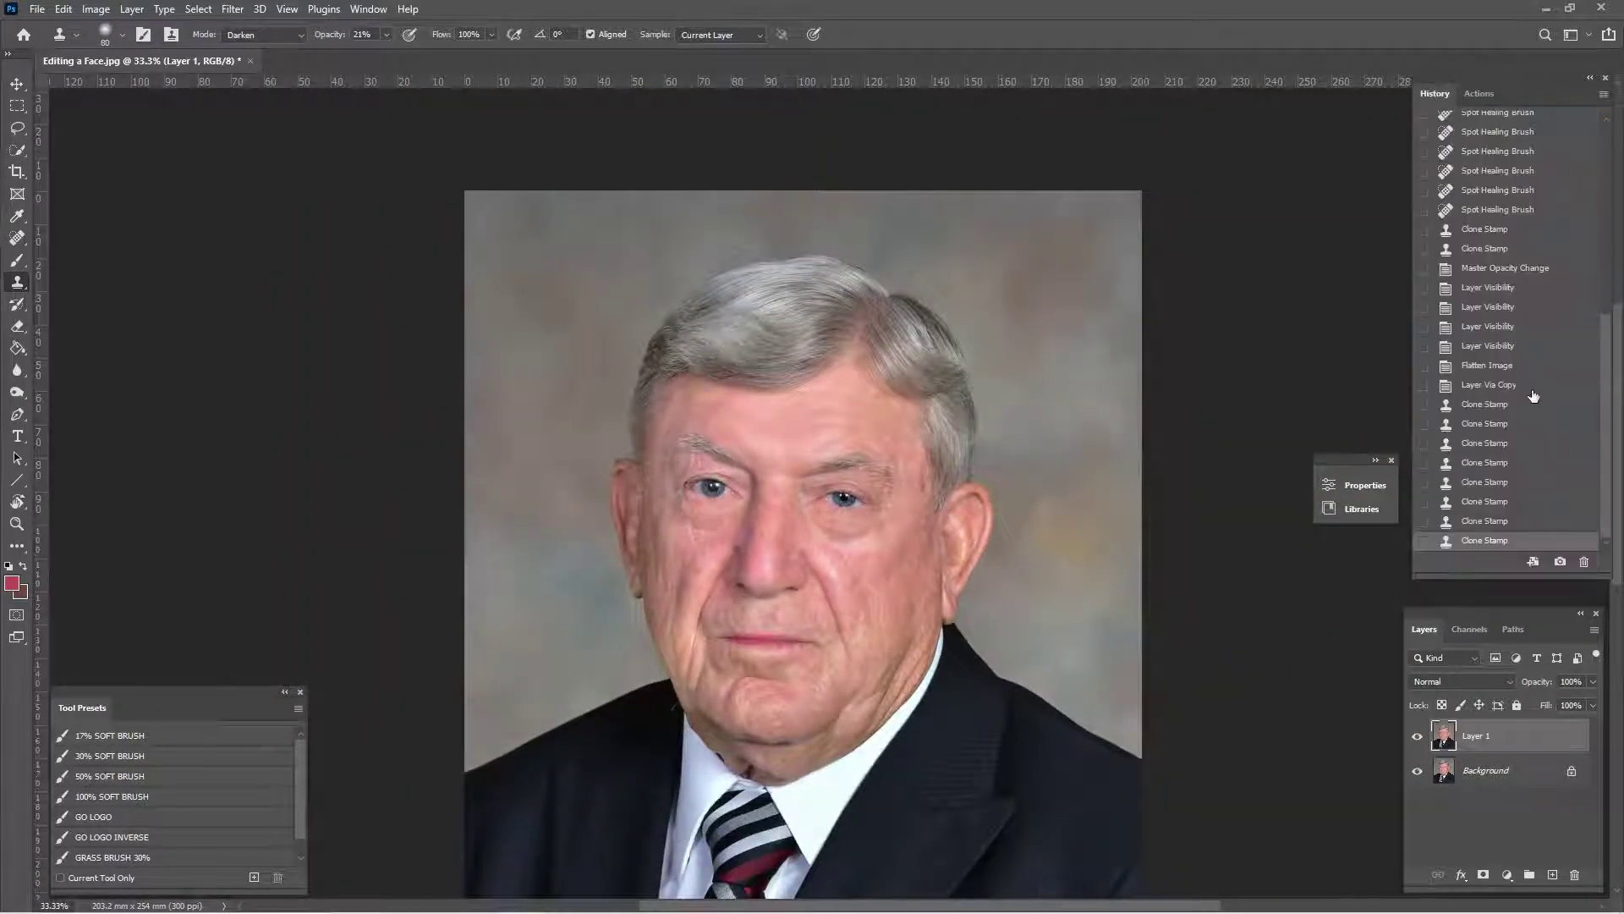
key(ctrl+plus)
key(ctrl+plus)
click(1533, 389)
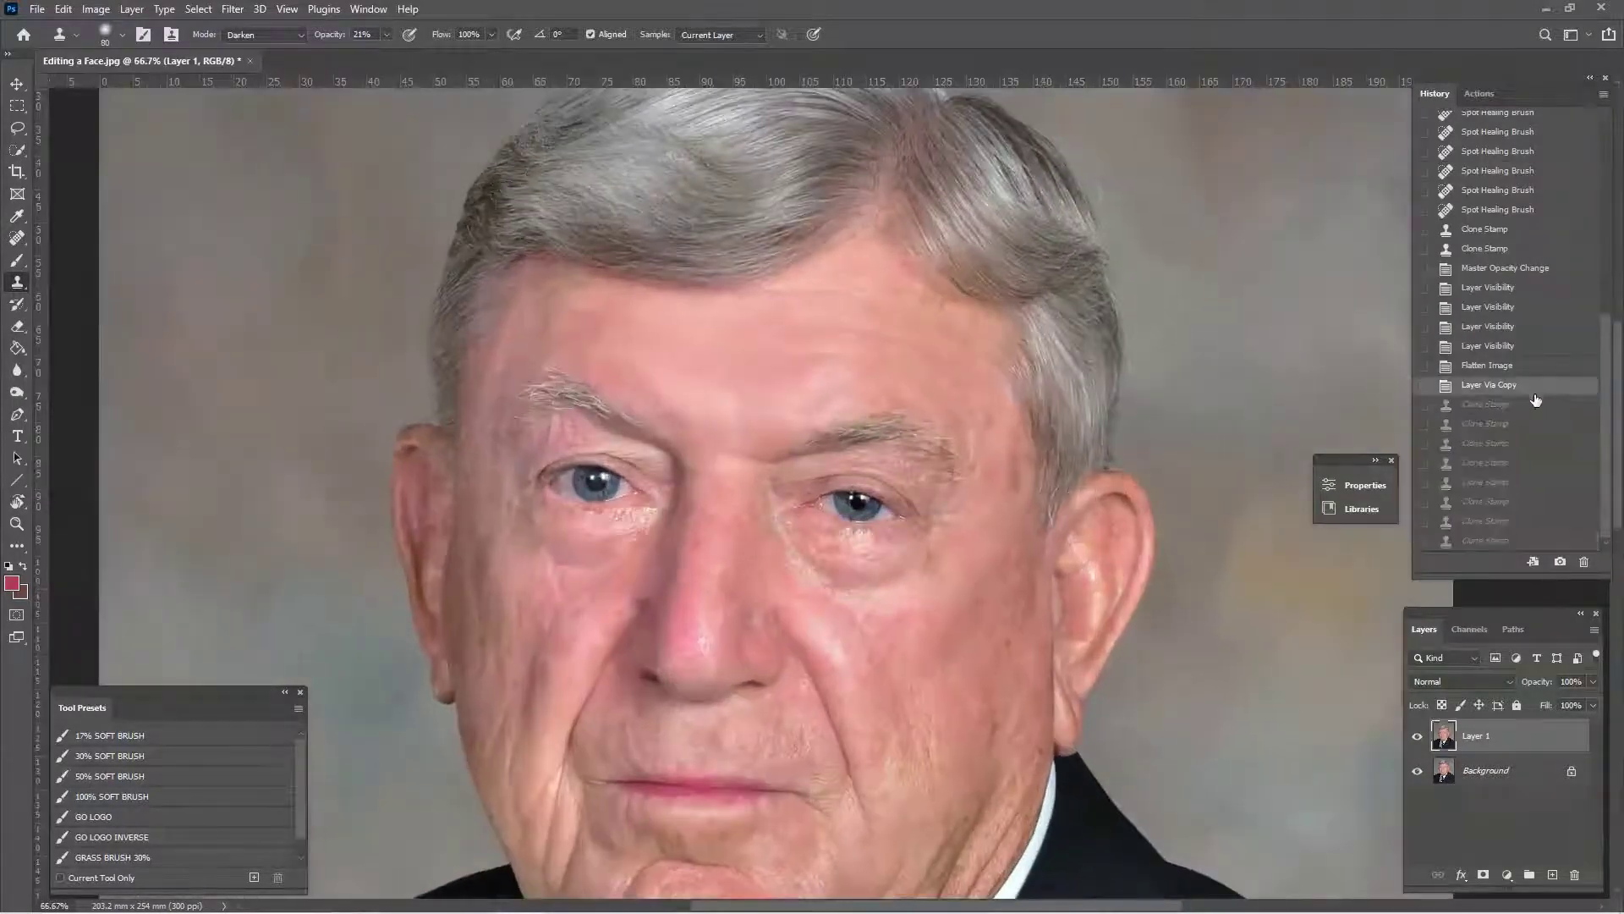
click(1532, 541)
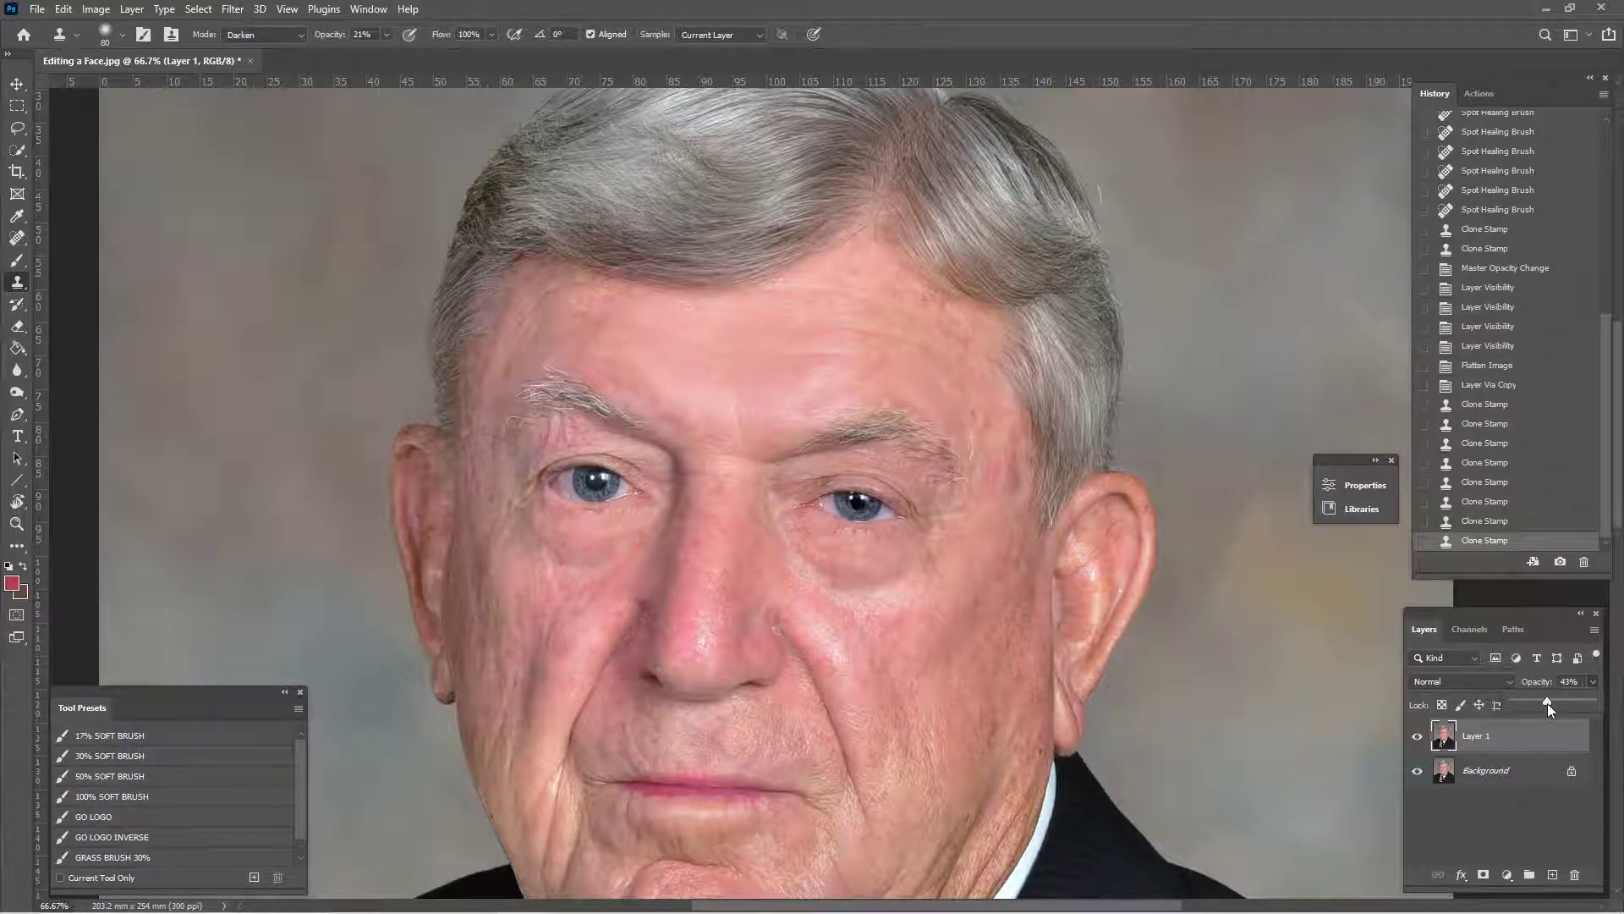
- Set the opacity of Layer 1 to 100% and flatten the image
drag(1546, 703, 1618, 707)
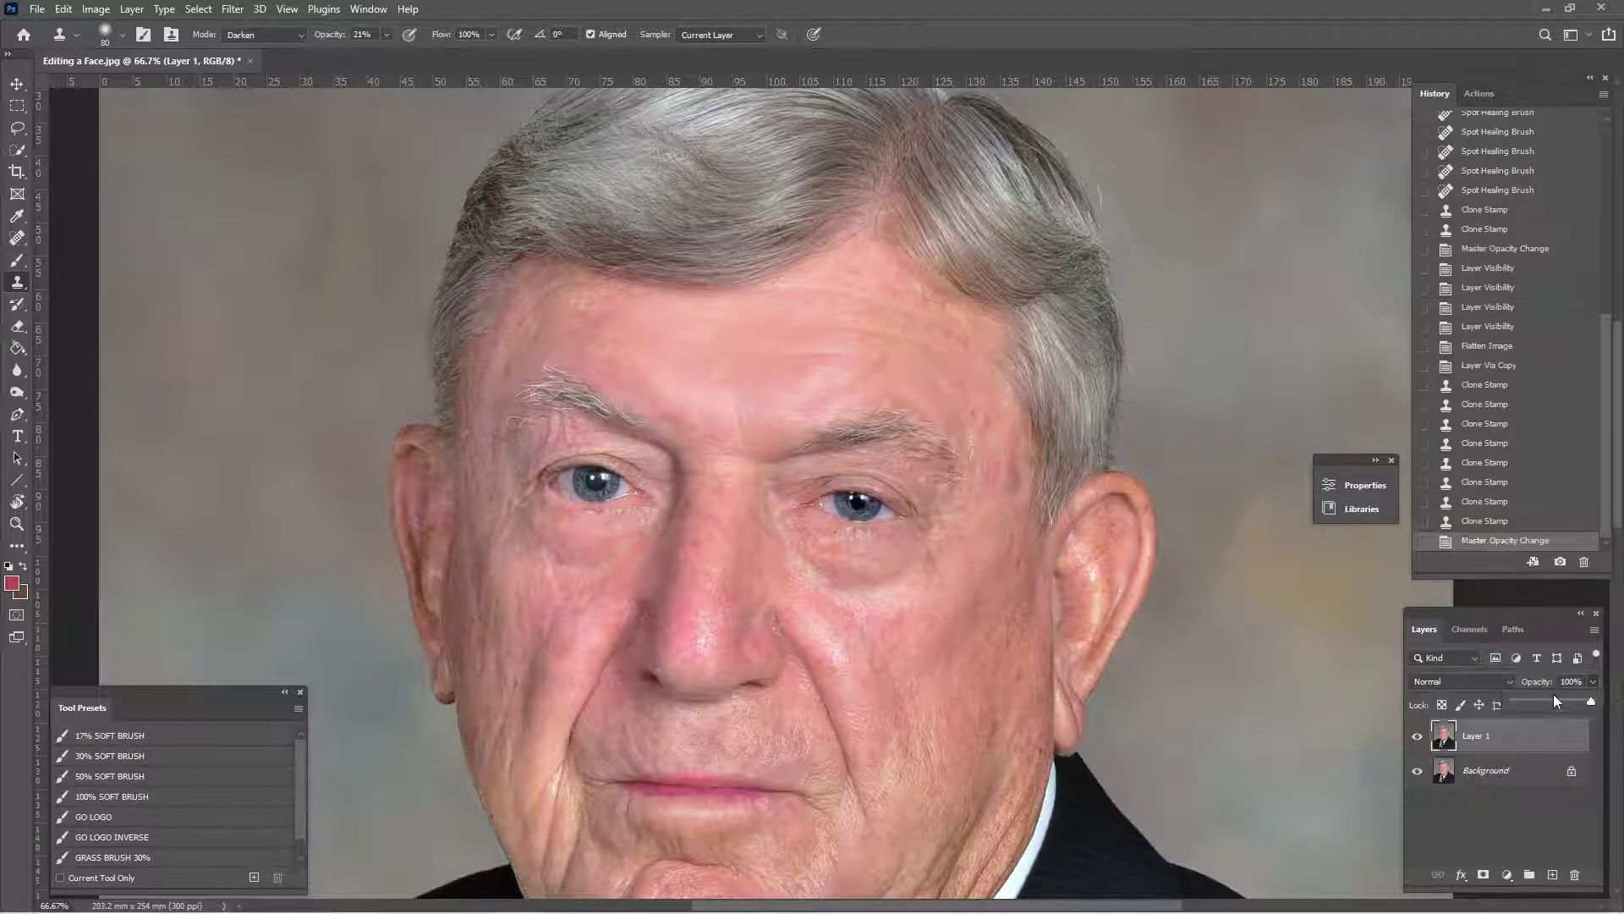
click(1470, 661)
key(ctrl+shift+e)
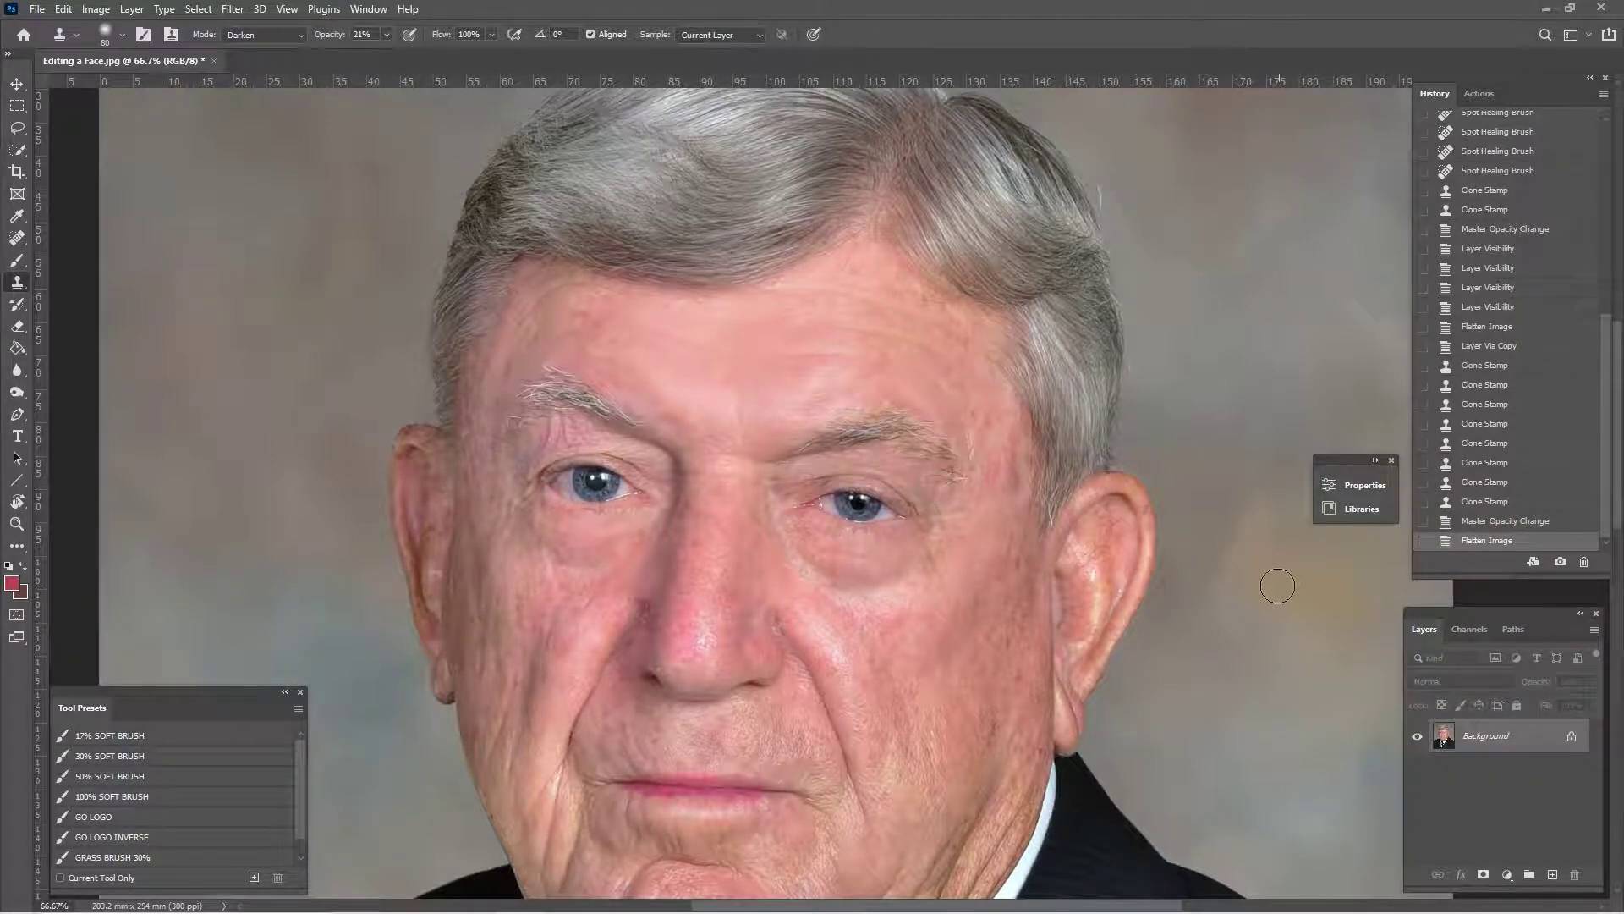
- Duplicate the Background layer again and darken bright spots on the image-left upper eyelid with a size 70 Clone Stamp
key(ctrl+j)
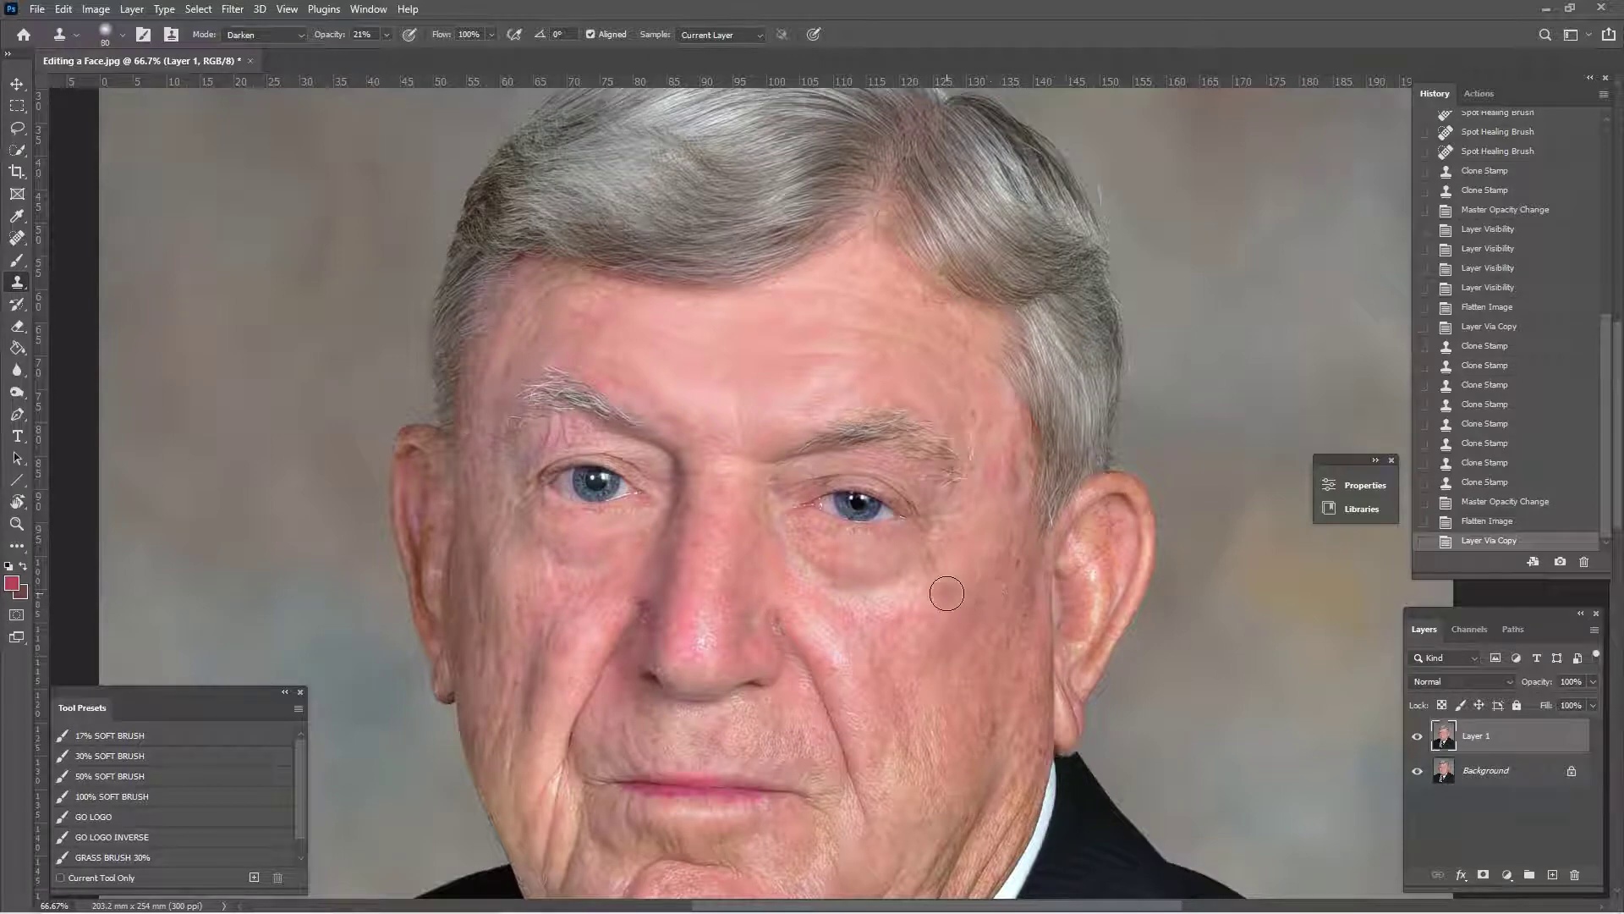
key(bracketleft)
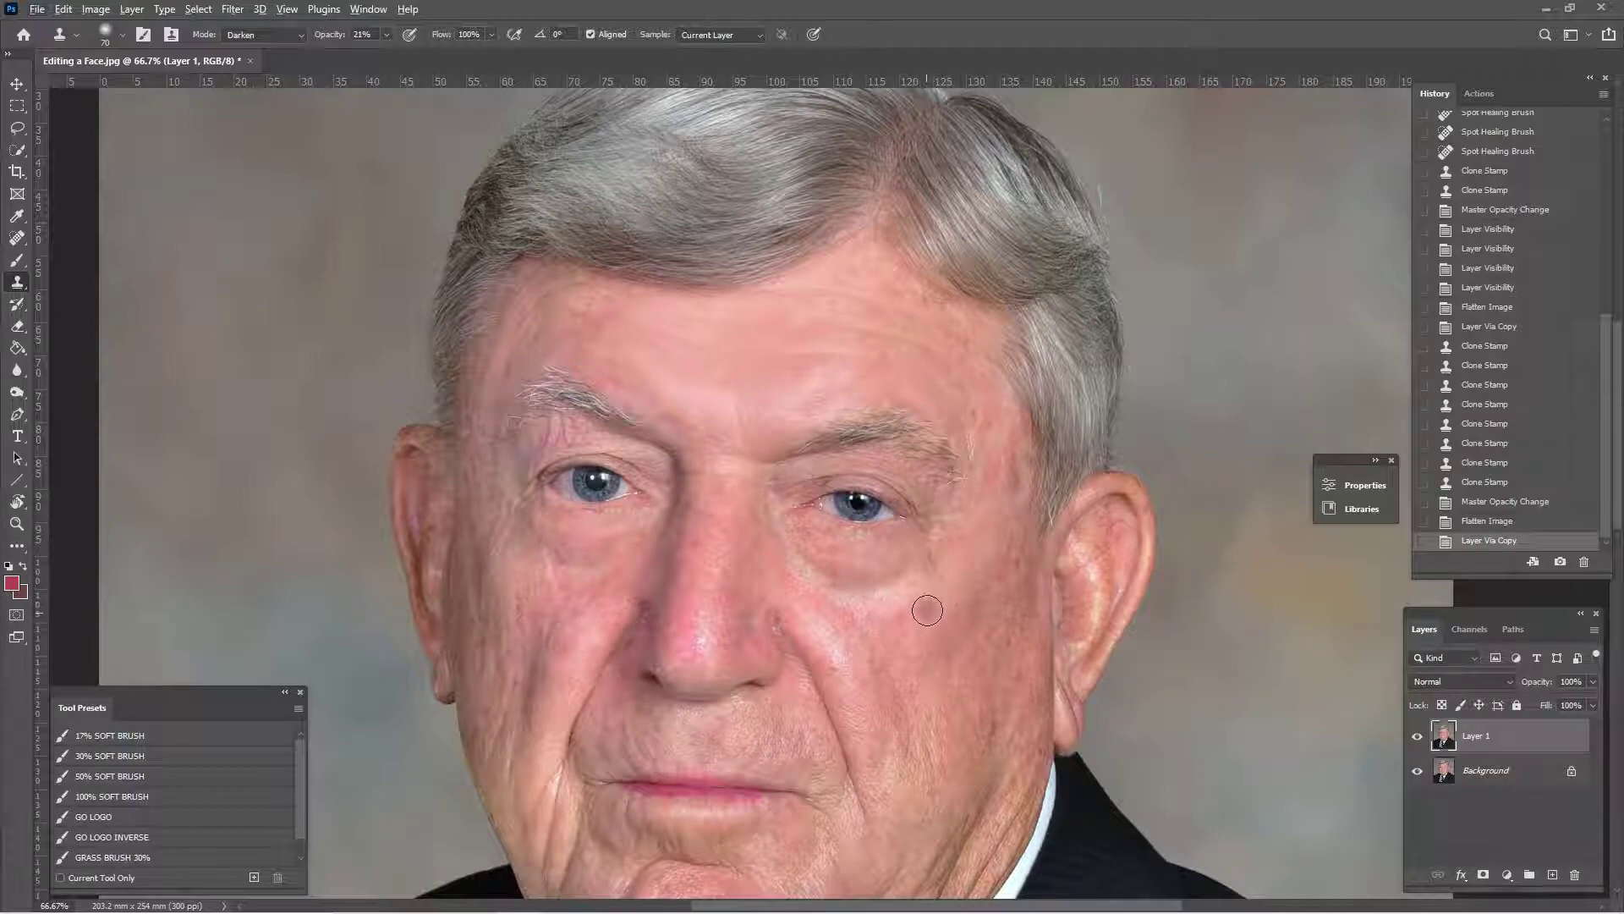
drag(1606, 383, 1600, 191)
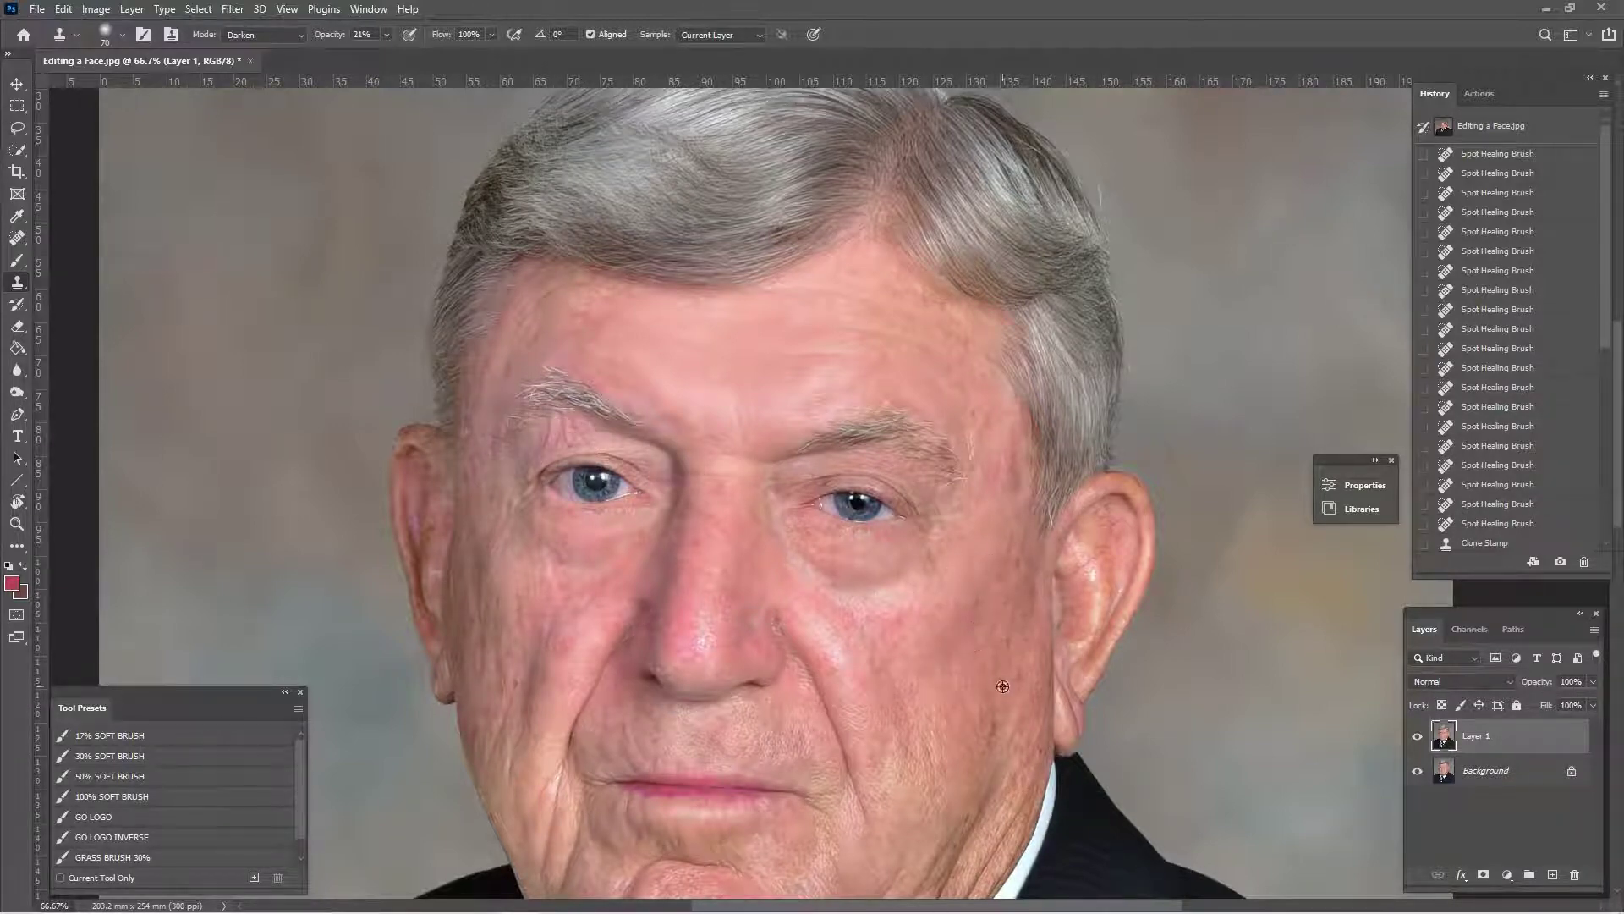
alt+click(875, 585)
drag(593, 449, 547, 433)
- Lighten shadows around the image-left eyelid with the Clone Stamp in Lighten mode, and compare against the Layer Via Copy state
click(280, 34)
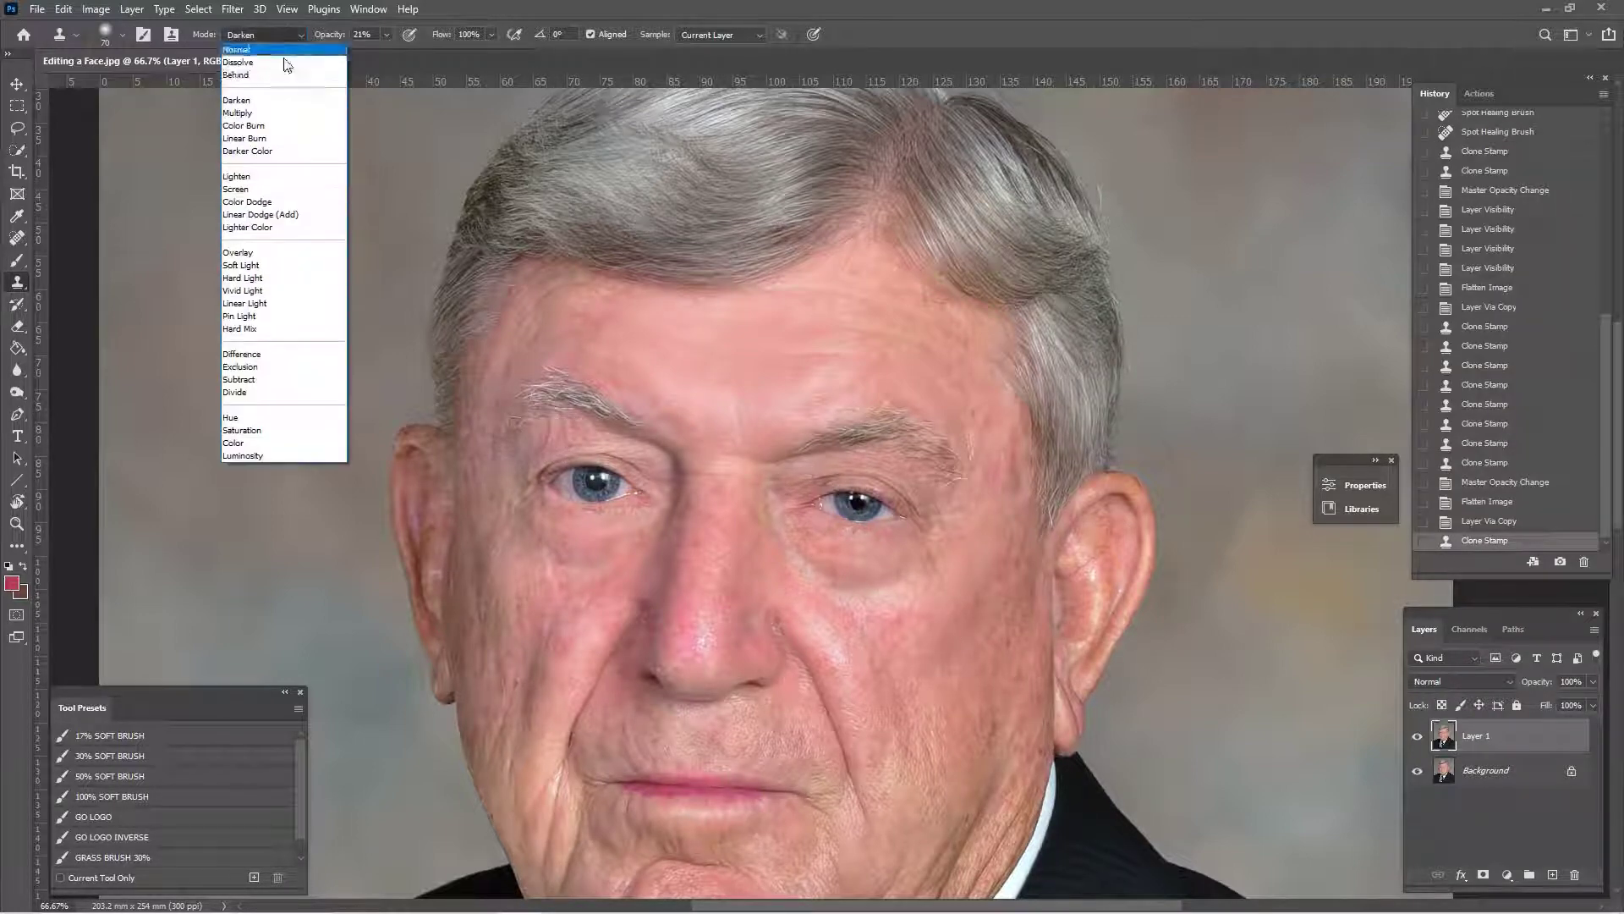
click(258, 175)
alt+click(924, 594)
mouse_move(533, 419)
mouse_down()
mouse_move(578, 433)
mouse_move(538, 445)
mouse_move(719, 456)
mouse_up()
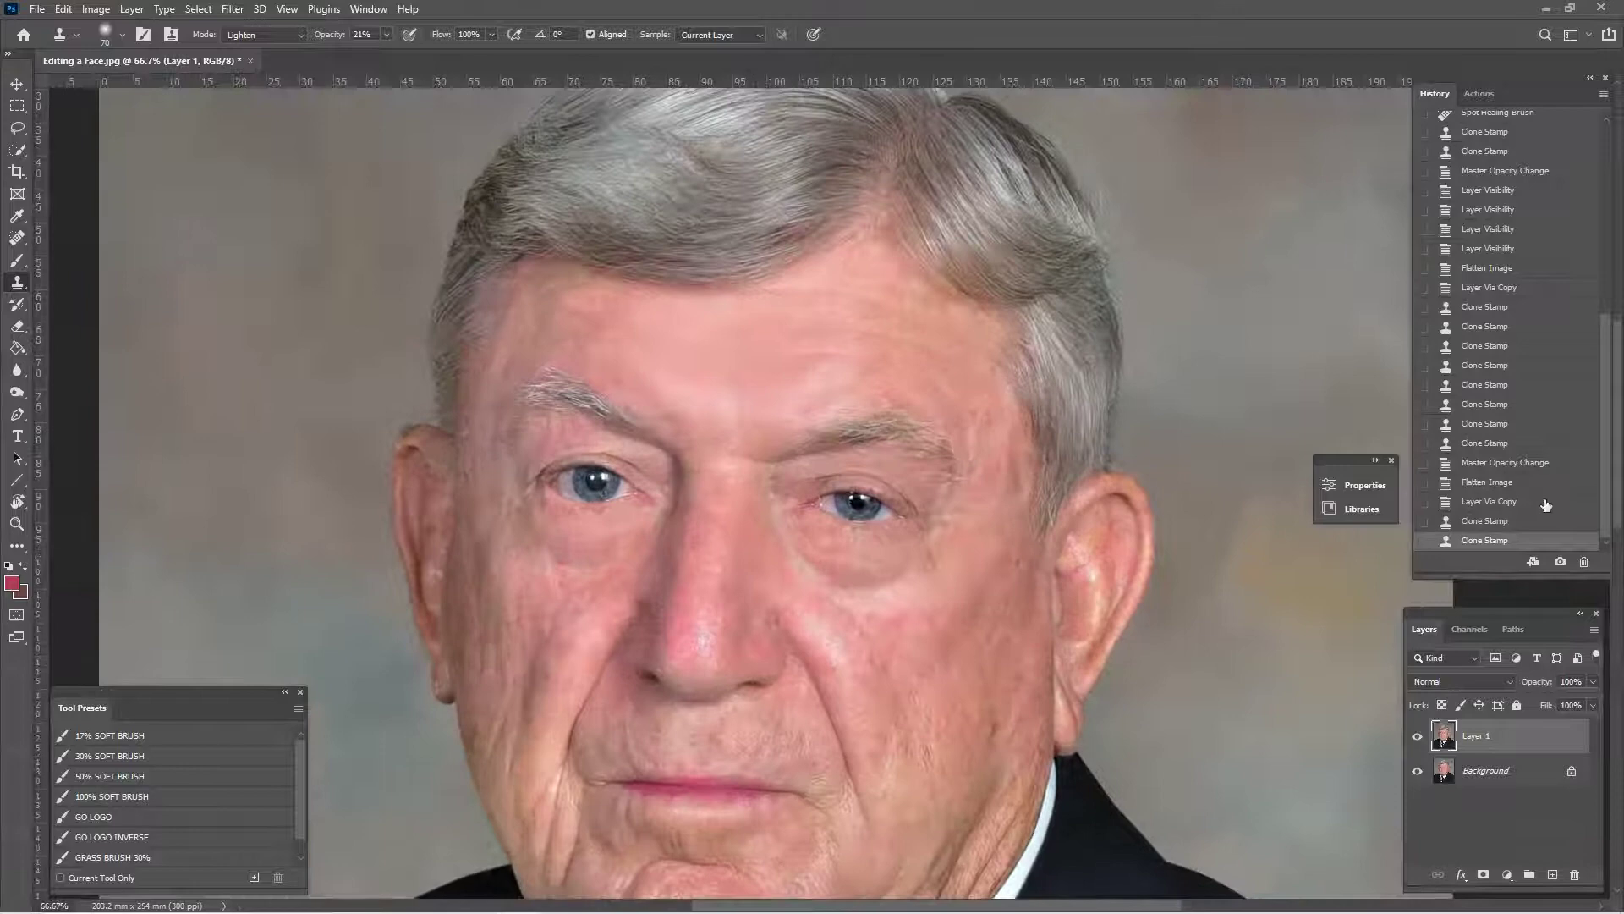
click(1546, 503)
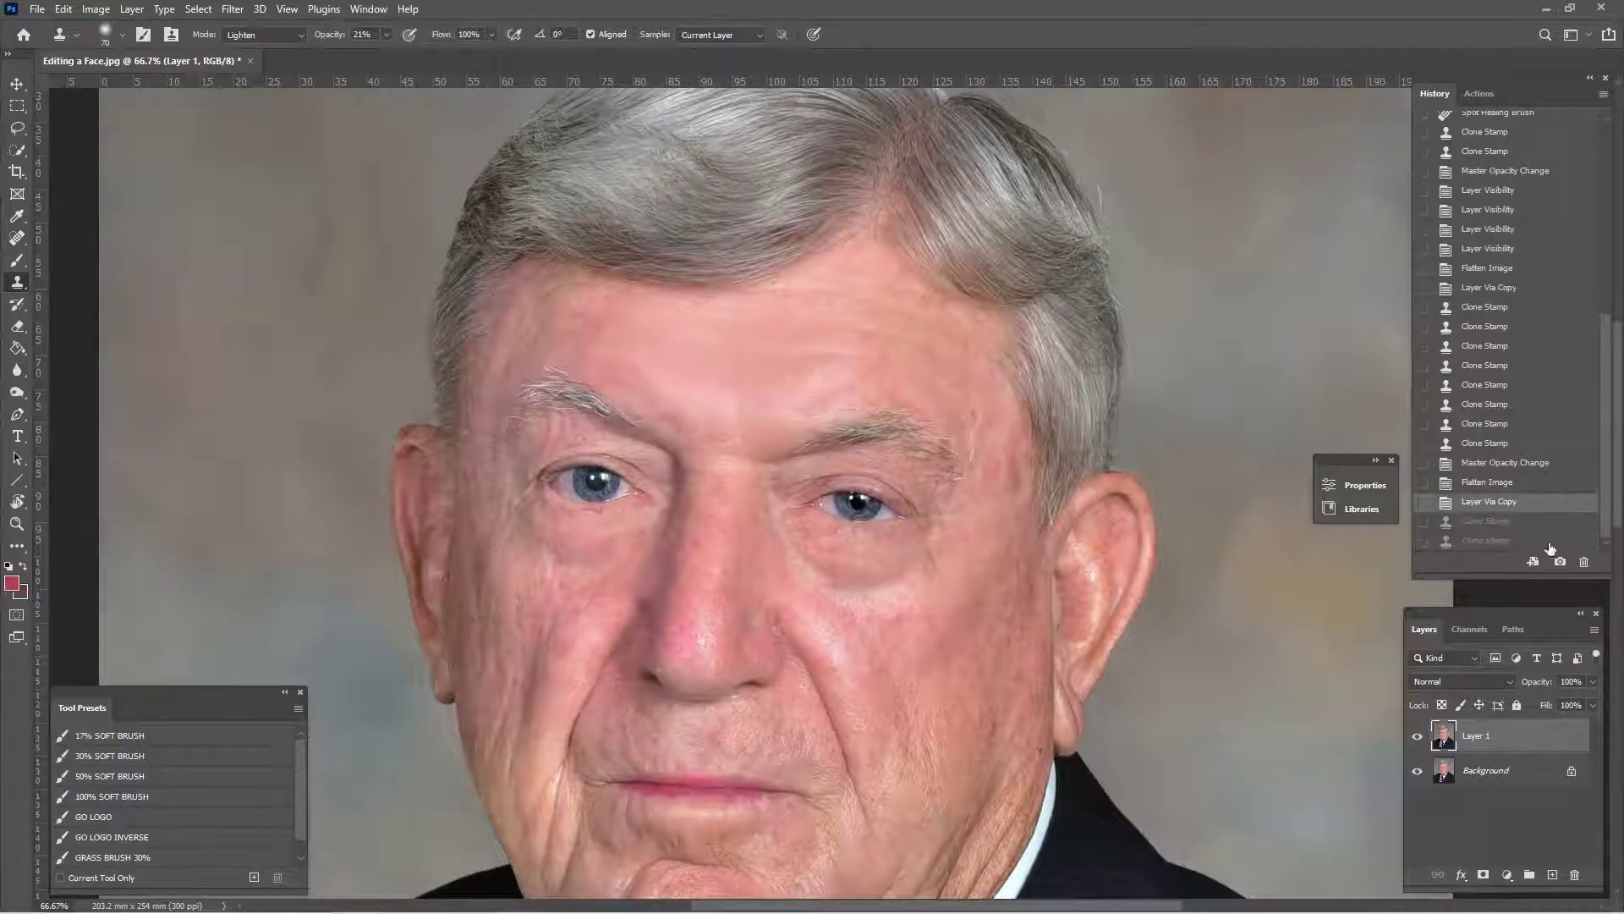
click(1541, 540)
- Heal the fine creases and discoloration between the image-left eyebrow and eye with a size 20 Spot Healing Brush
click(16, 238)
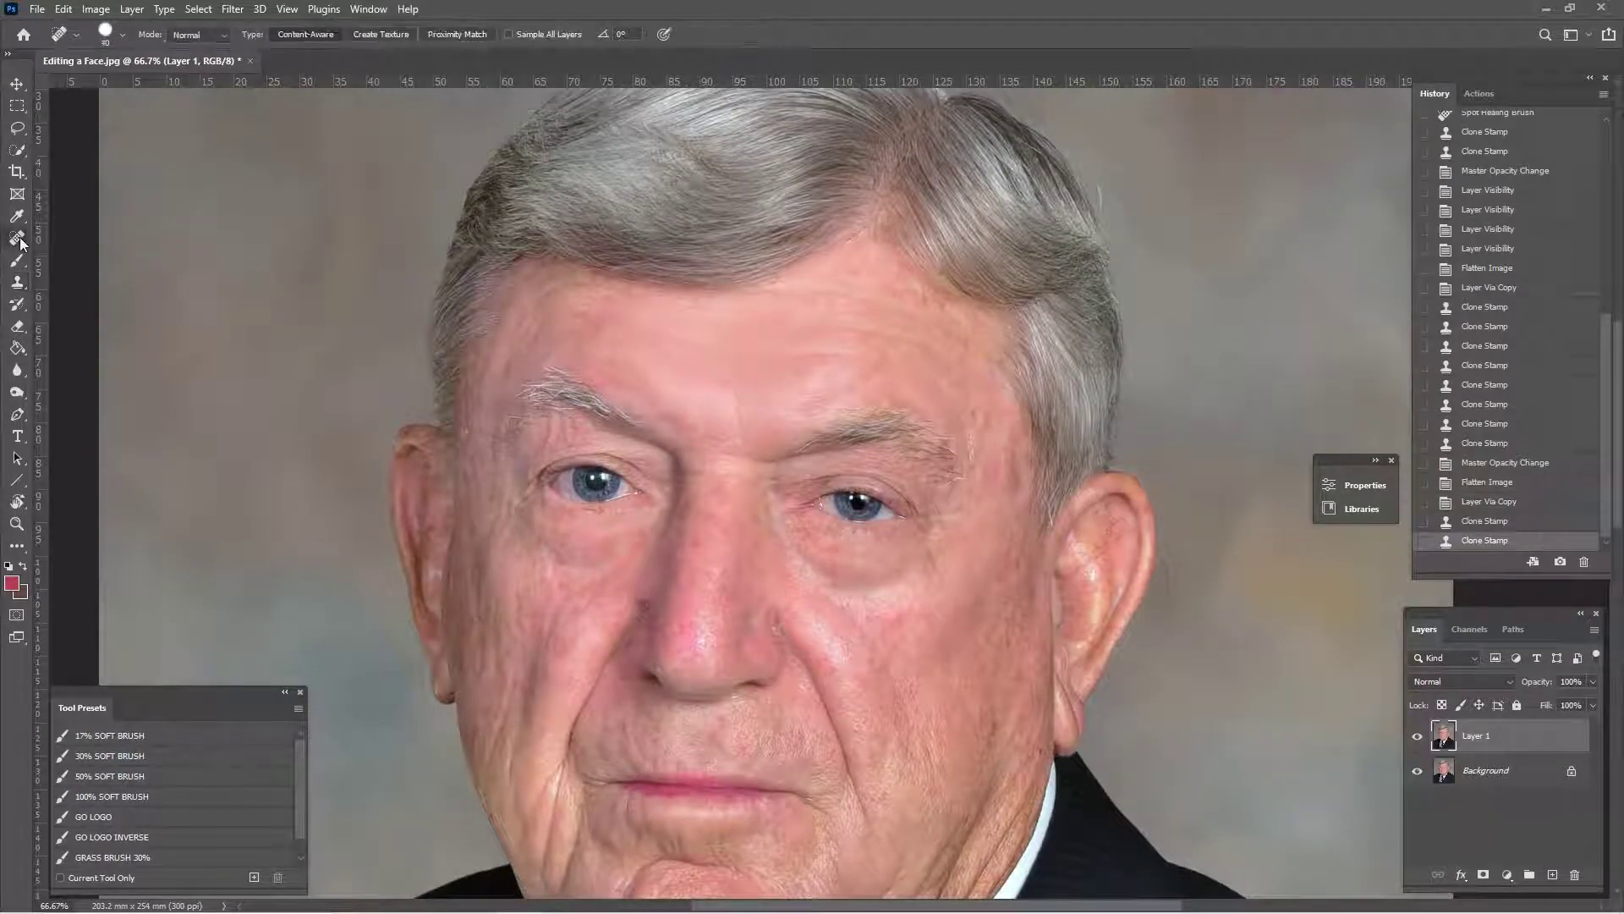
scroll(548, 429, up, 1)
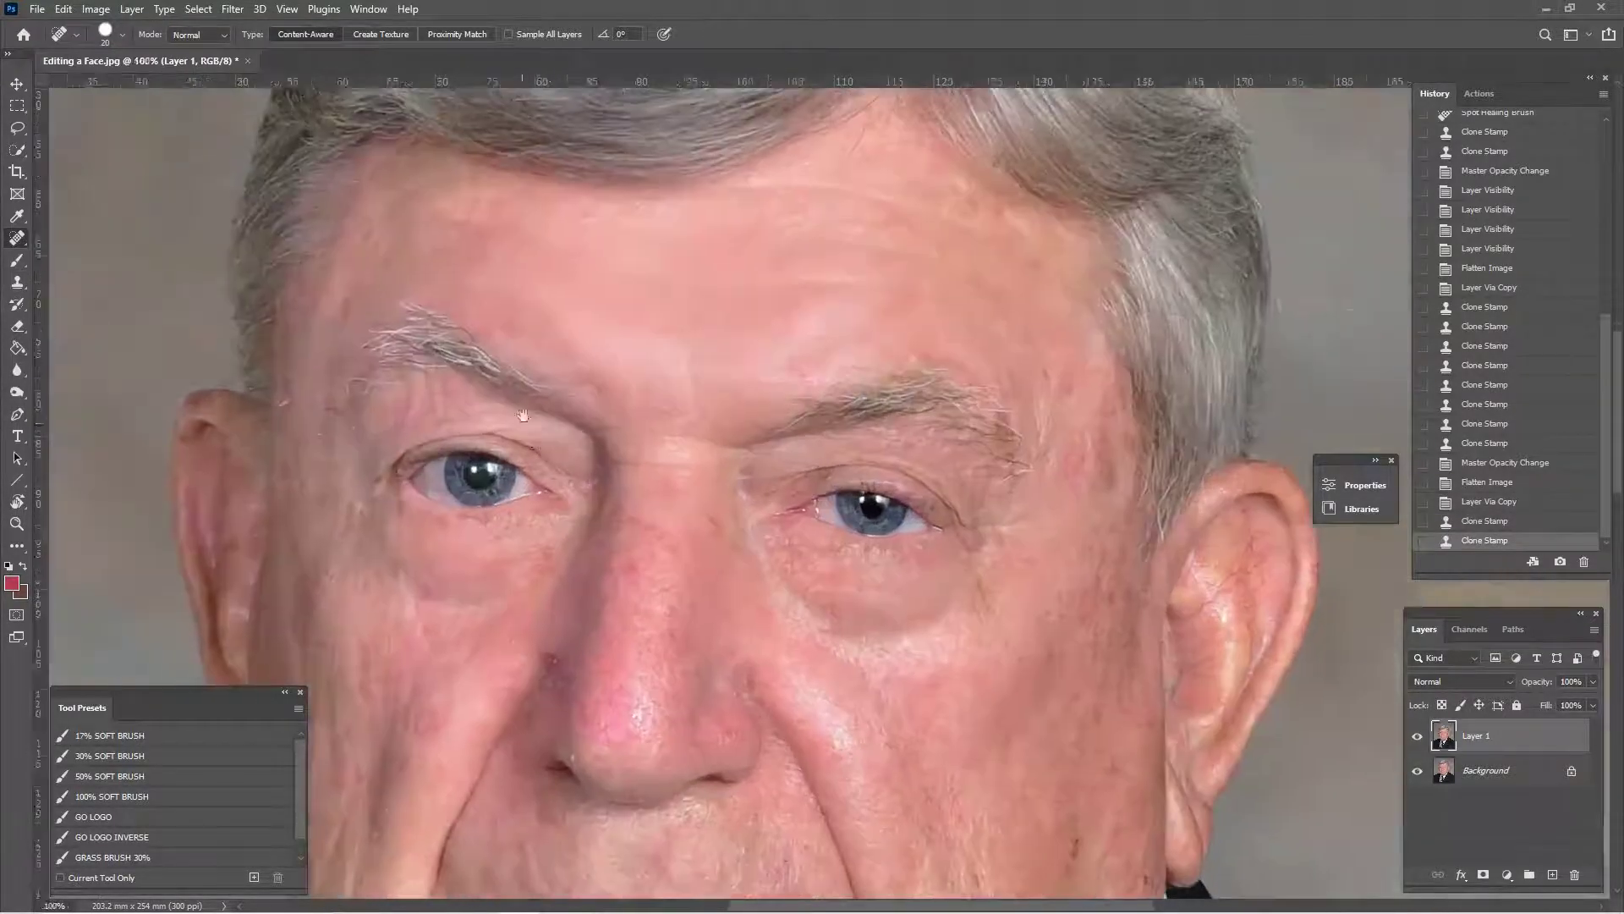
mouse_move(496, 410)
mouse_down()
mouse_move(487, 442)
mouse_move(534, 417)
mouse_up()
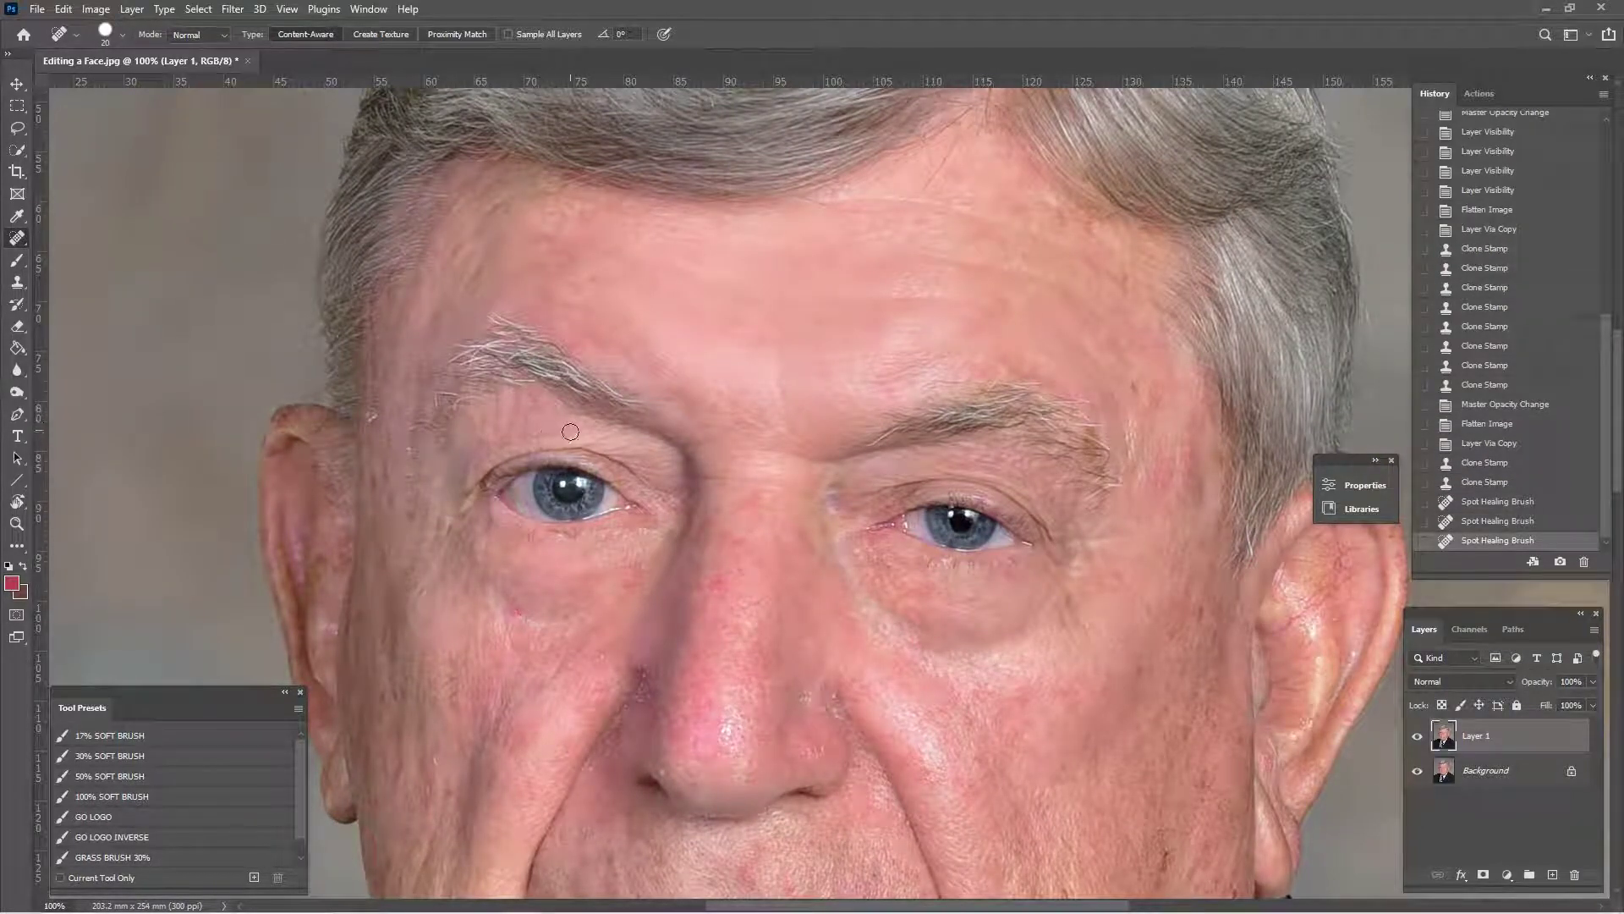
mouse_move(529, 433)
mouse_down()
mouse_move(542, 414)
mouse_move(501, 429)
mouse_up()
drag(529, 411, 532, 410)
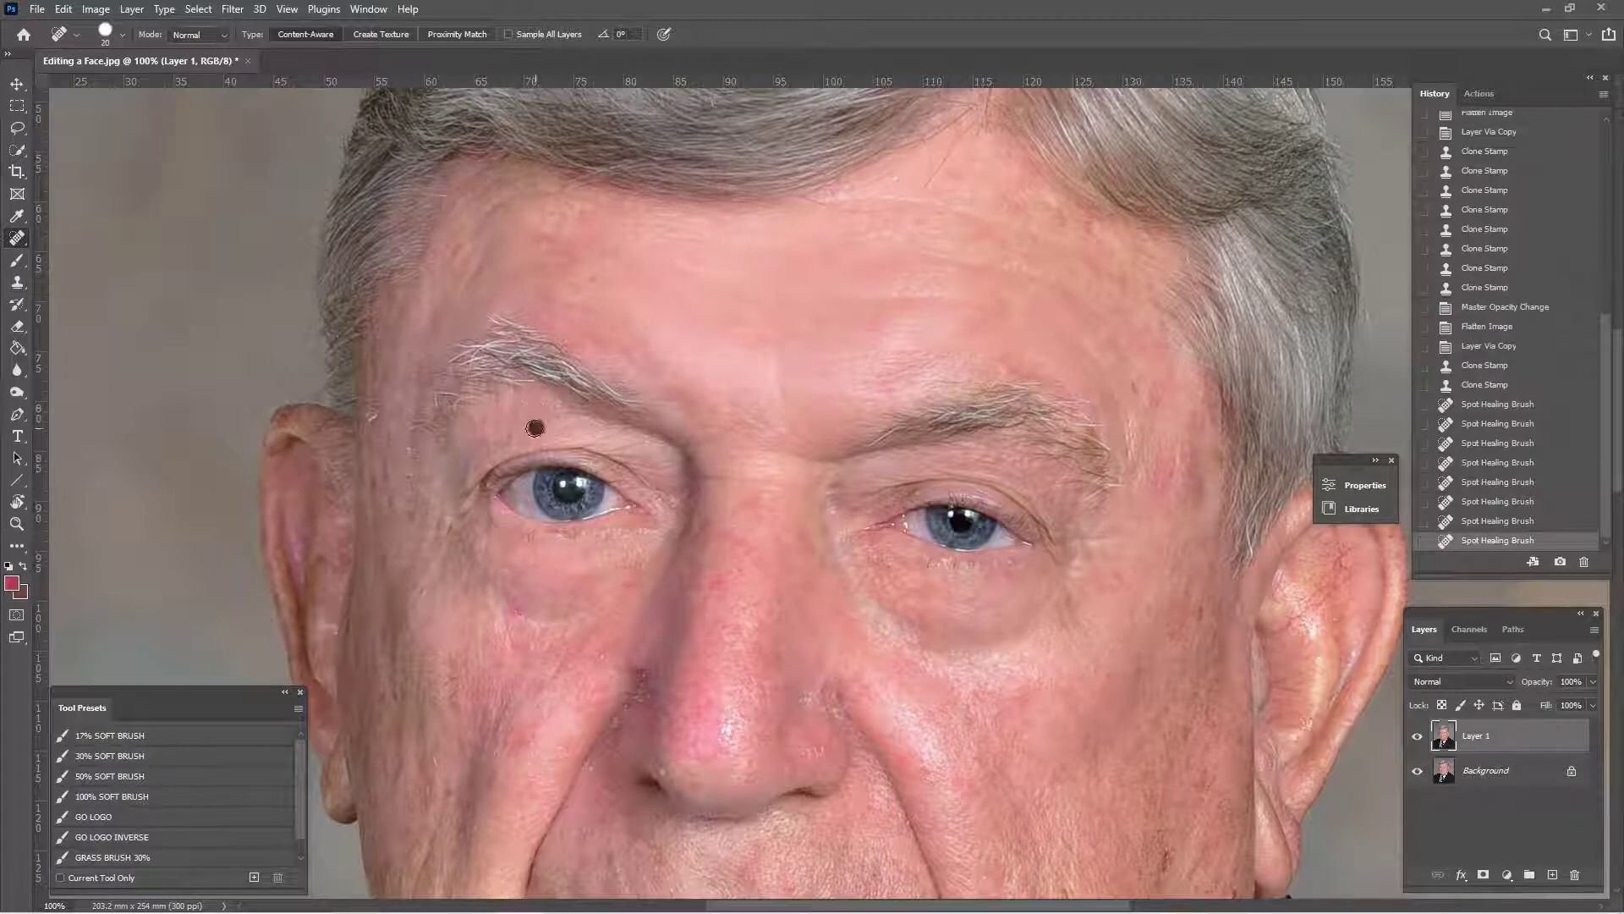
click(535, 428)
click(516, 432)
click(547, 409)
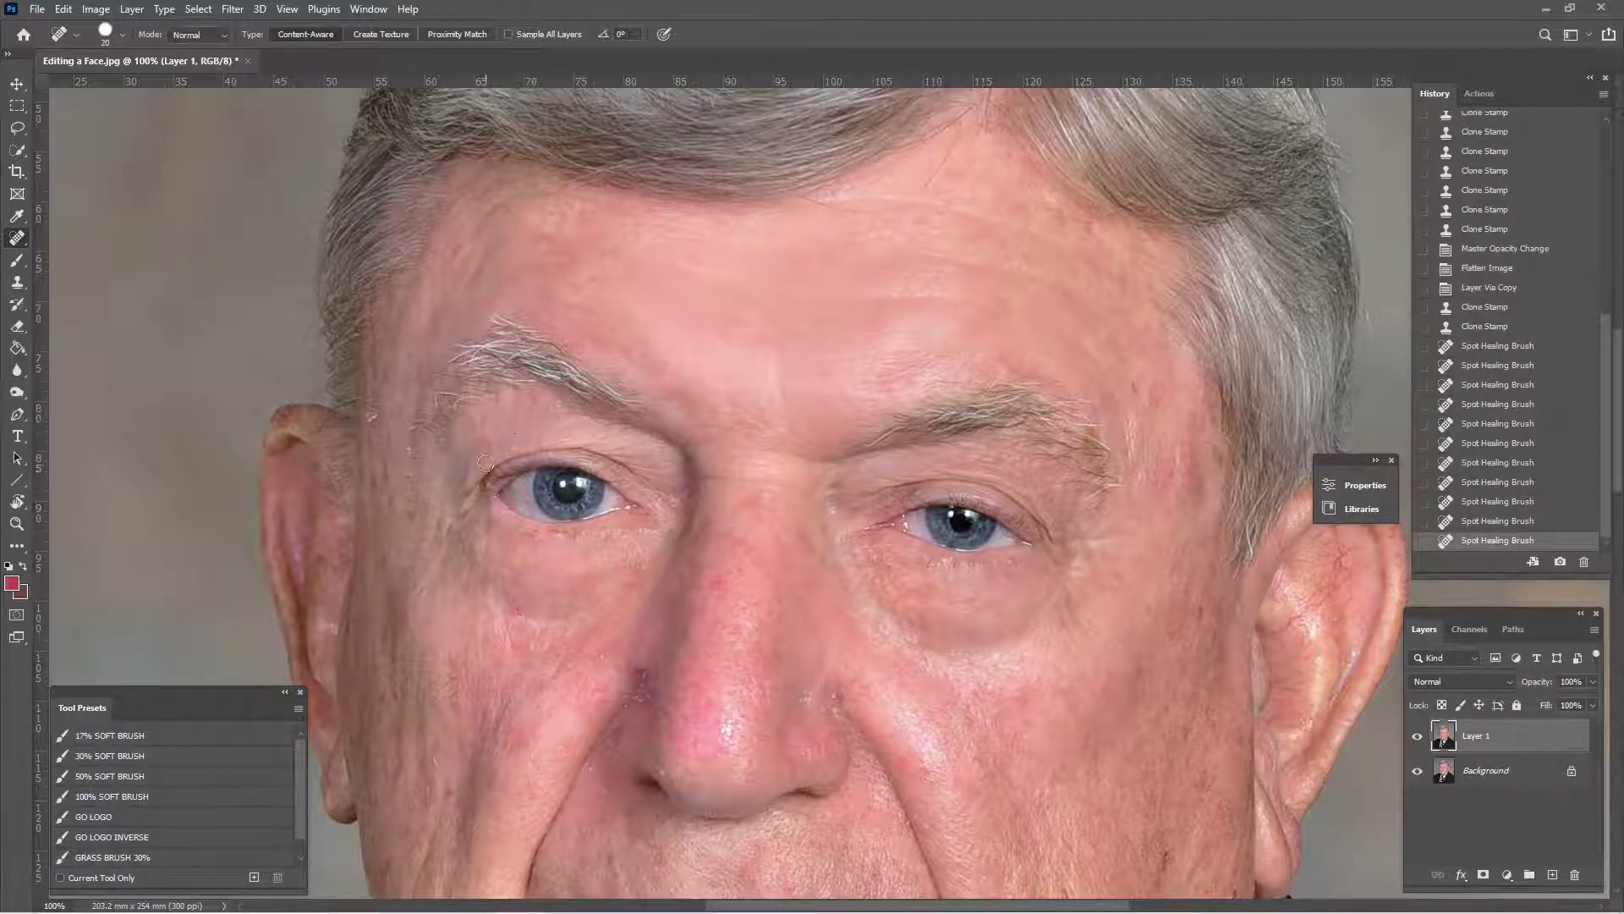
drag(536, 402, 538, 403)
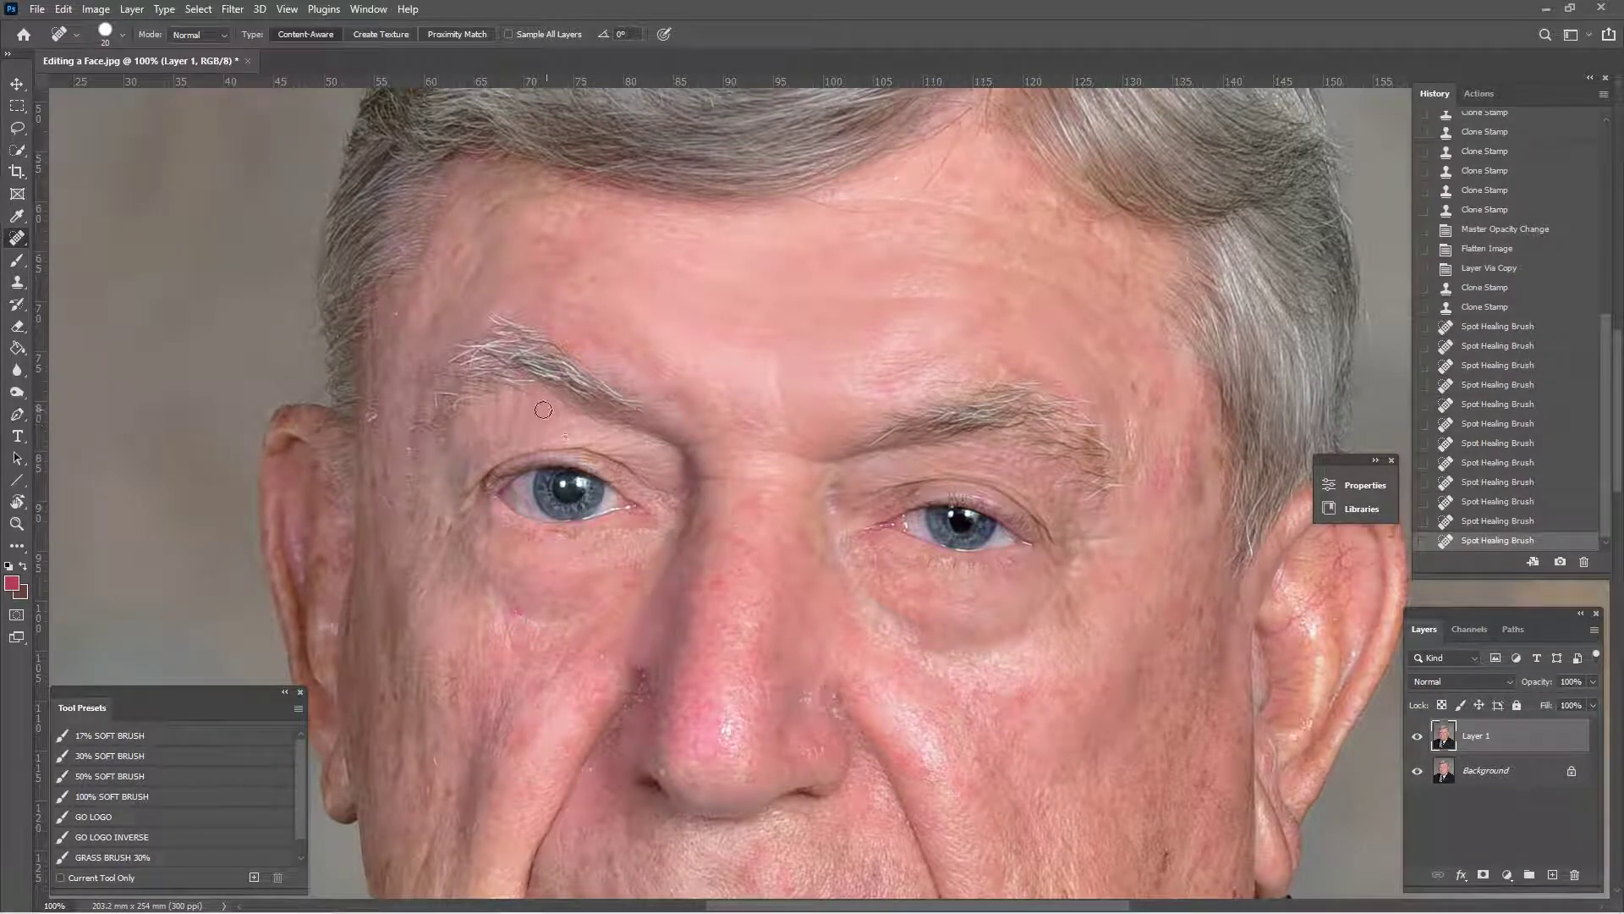
click(533, 441)
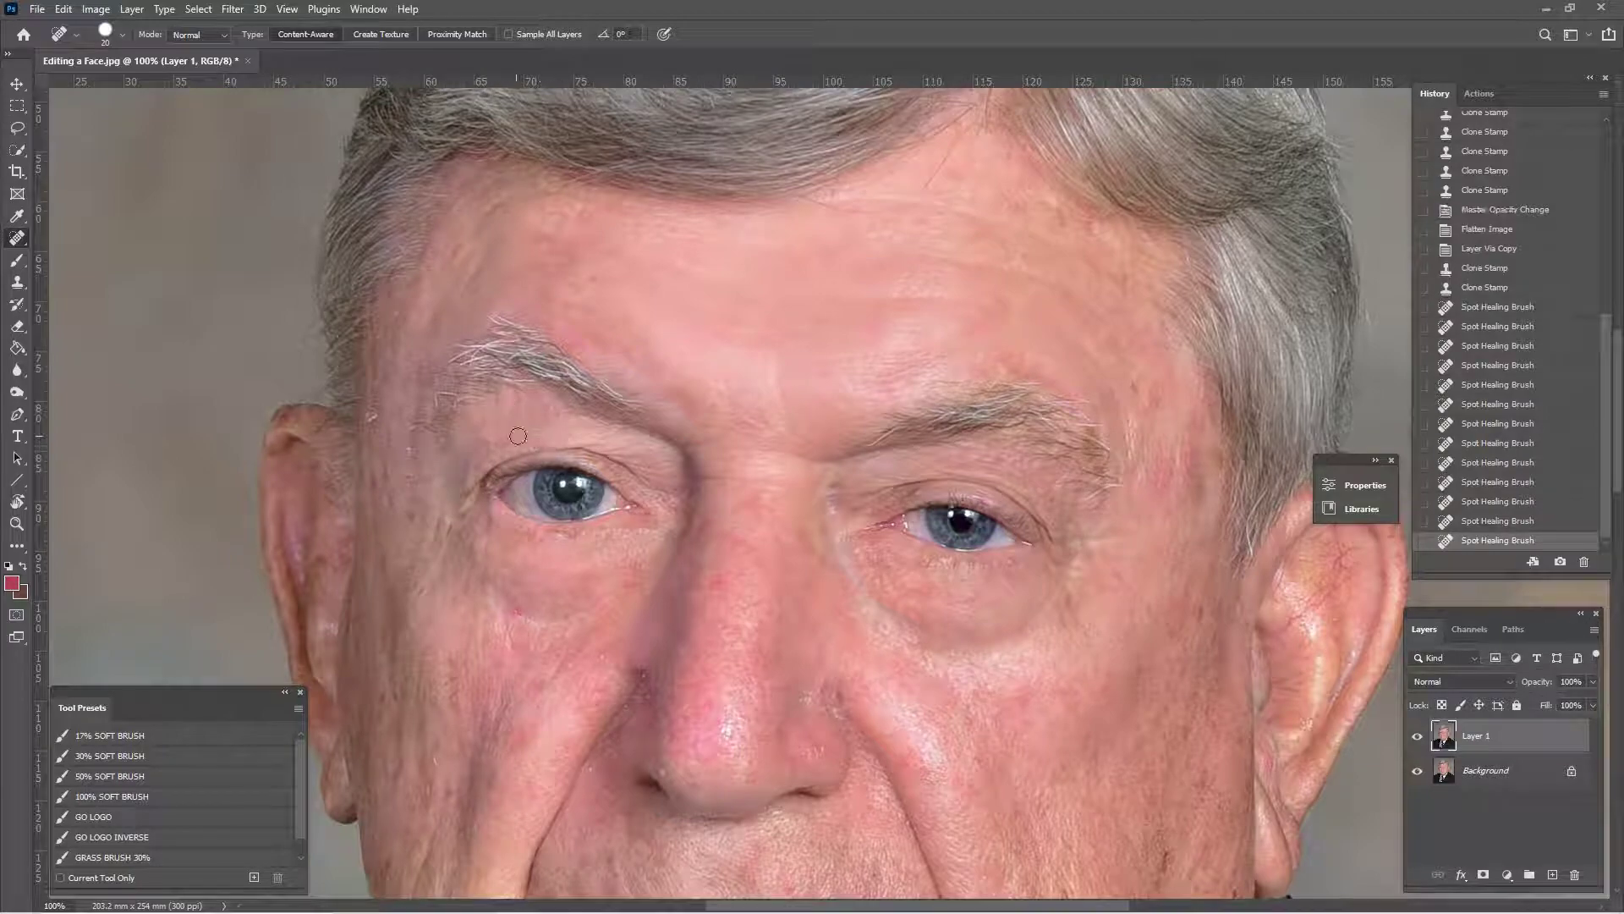
key(ctrl+minus)
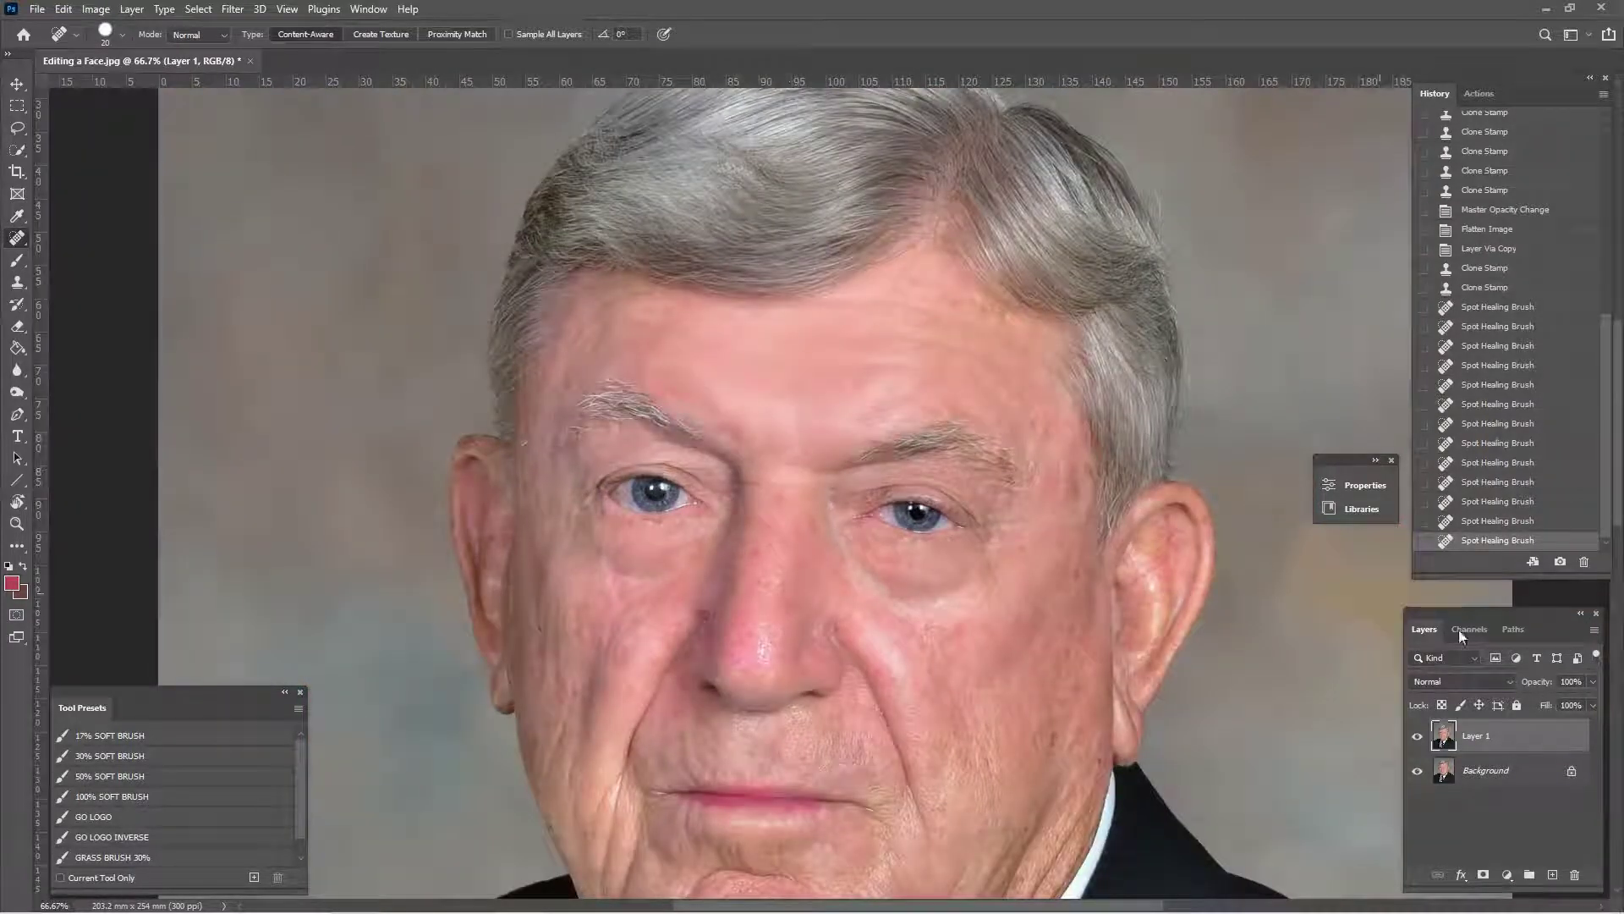
- Clean up small leftover marks on the same upper eyelid with the Spot Healing Brush reduced to size 15
key(ctrl+plus)
key(ctrl+plus)
drag(553, 434, 974, 515)
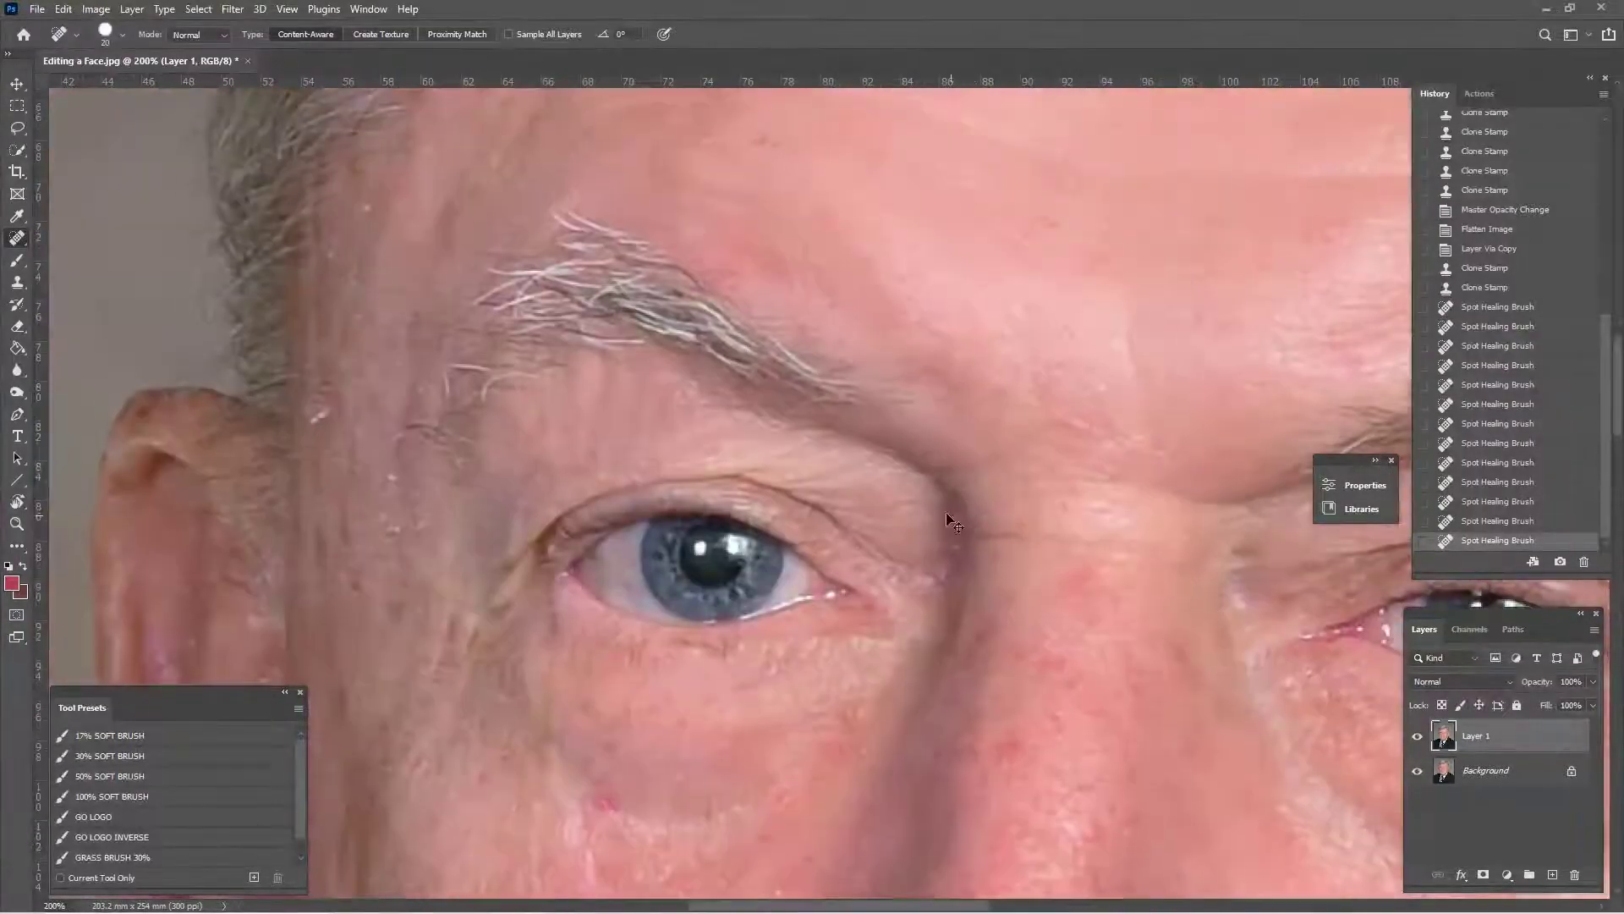
key(ctrl+minus)
key(bracketleft)
mouse_move(716, 445)
mouse_down()
mouse_move(723, 484)
mouse_move(690, 489)
mouse_move(705, 460)
mouse_up()
click(721, 441)
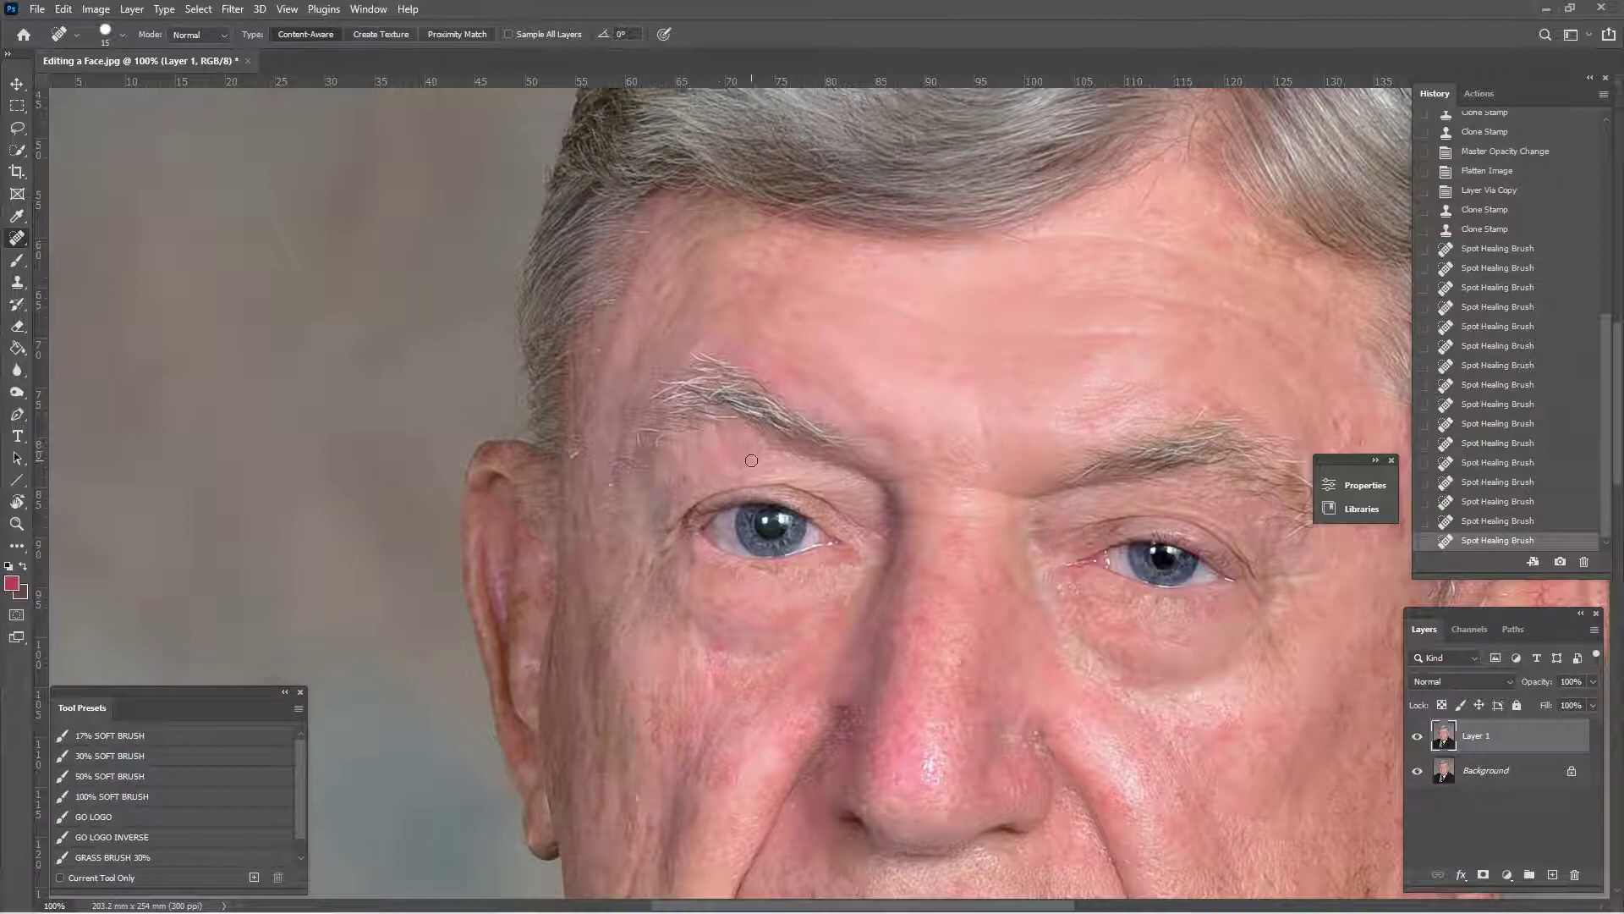
key(ctrl+minus)
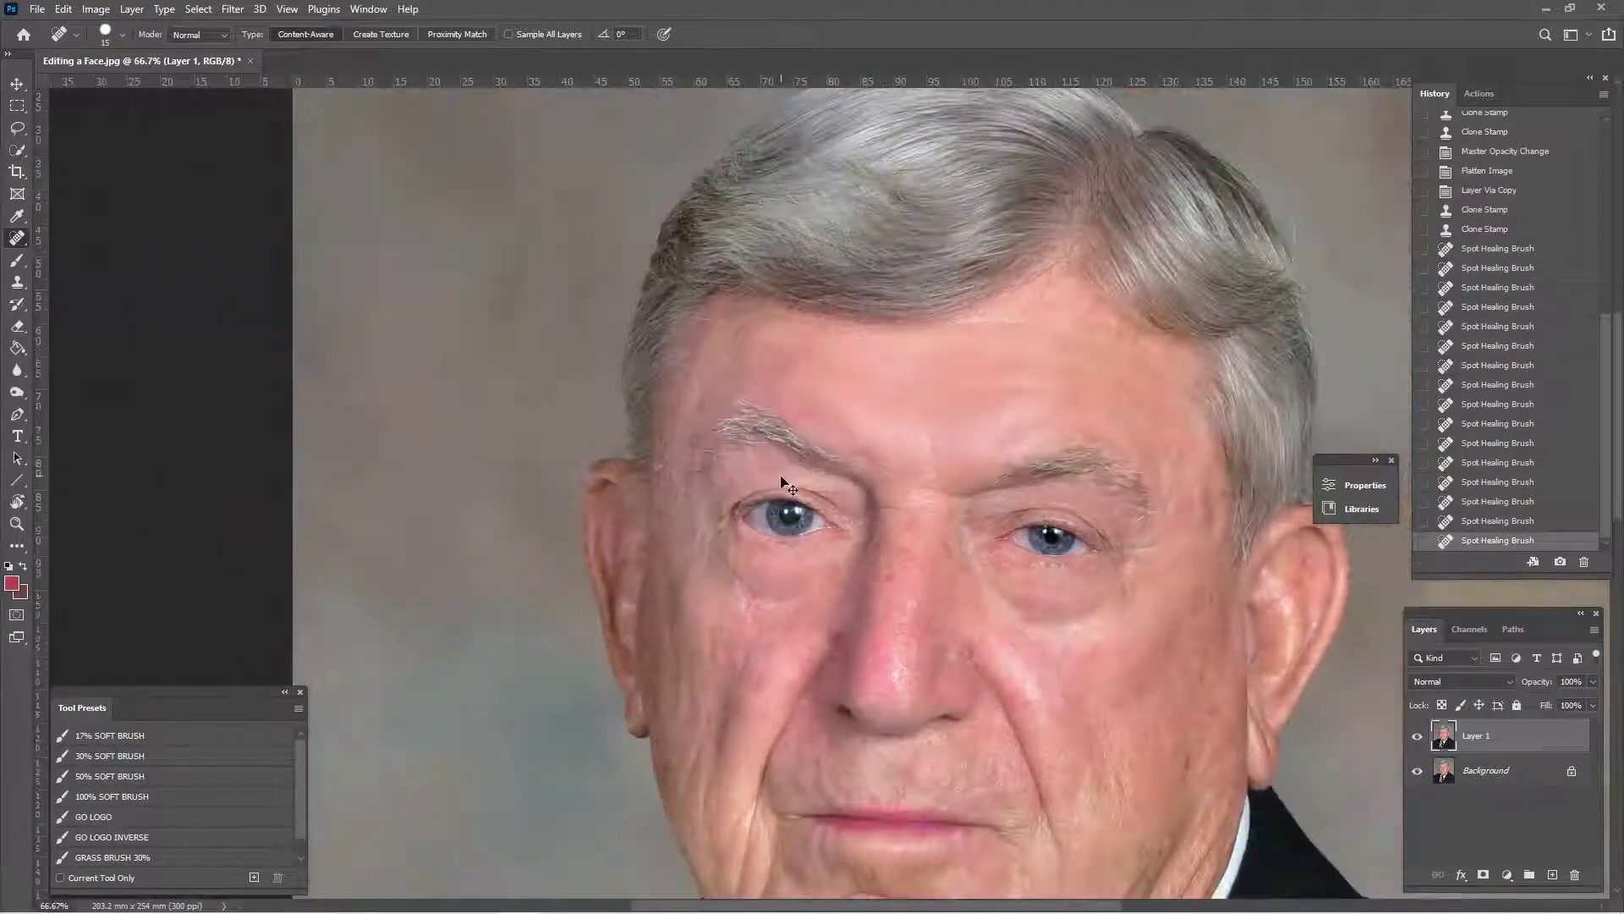
- Sample the skin tone just below the image-left eyebrow as the foreground color
key(ctrl+plus)
key(ctrl+plus)
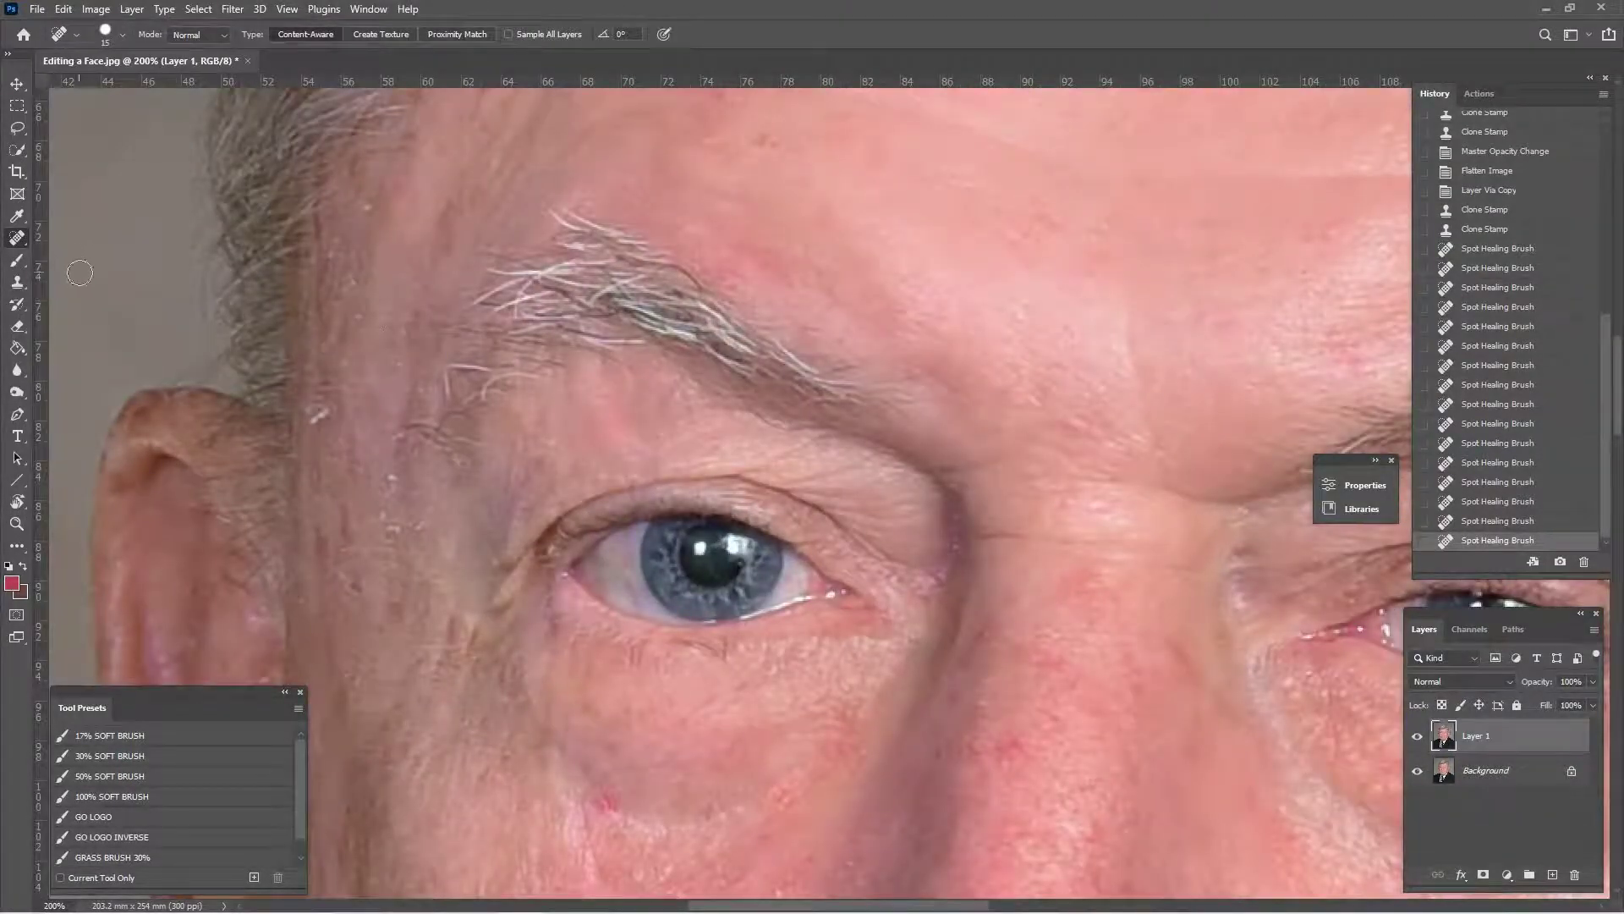
key(i)
click(597, 376)
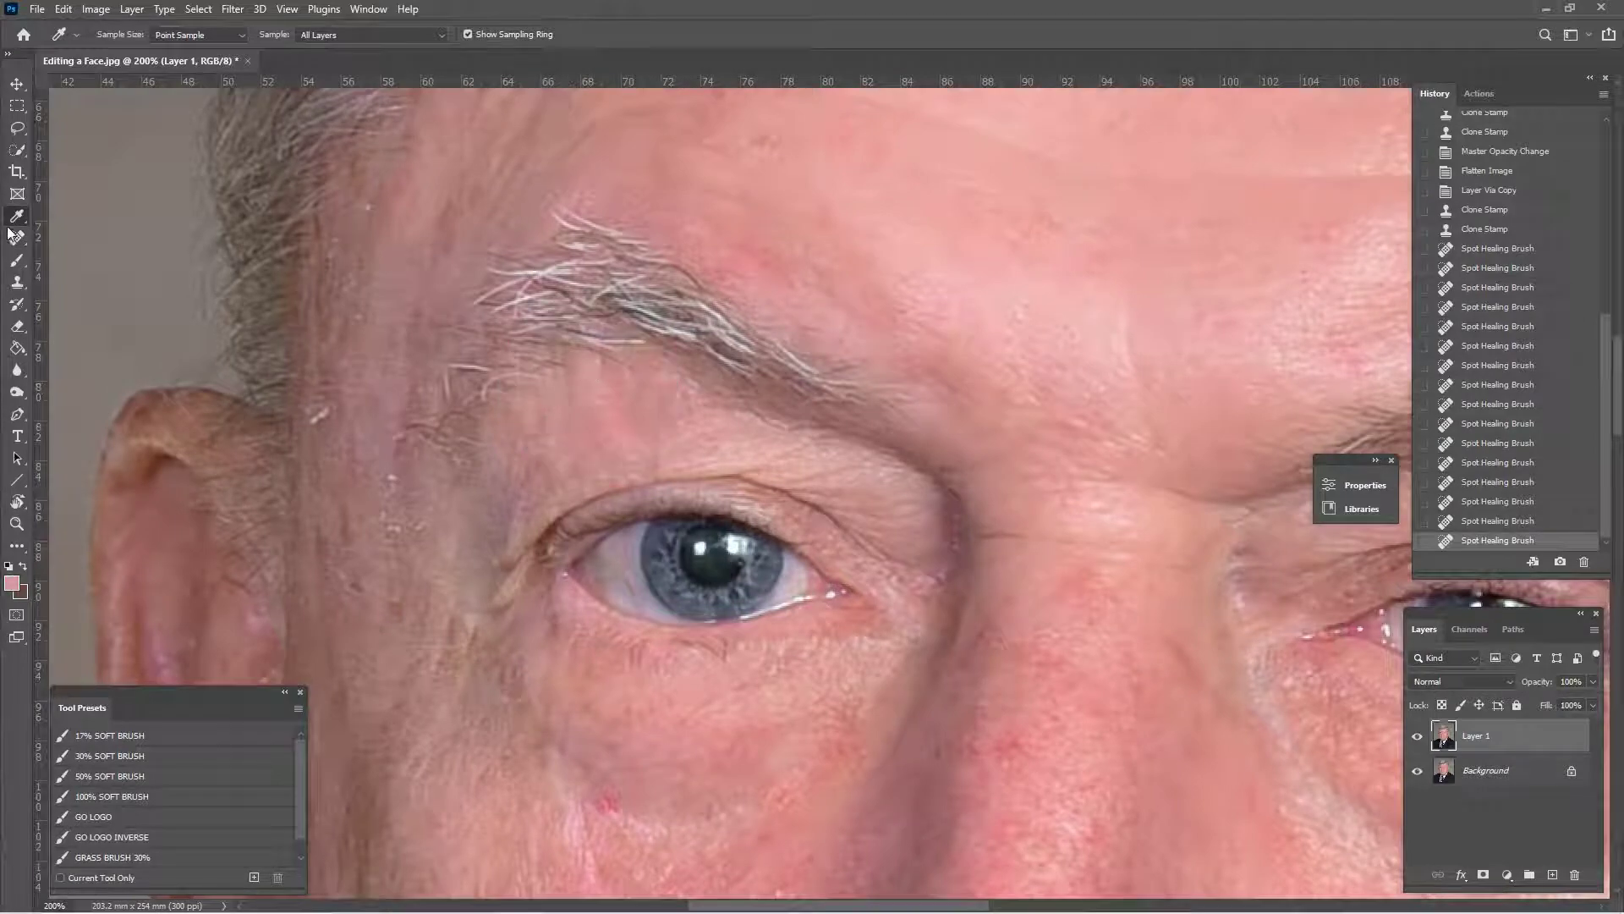
- Paint the sampled skin tone over the reddish patch below the image-left eyebrow with a size 70 Normal-mode Brush at 24% opacity
click(17, 259)
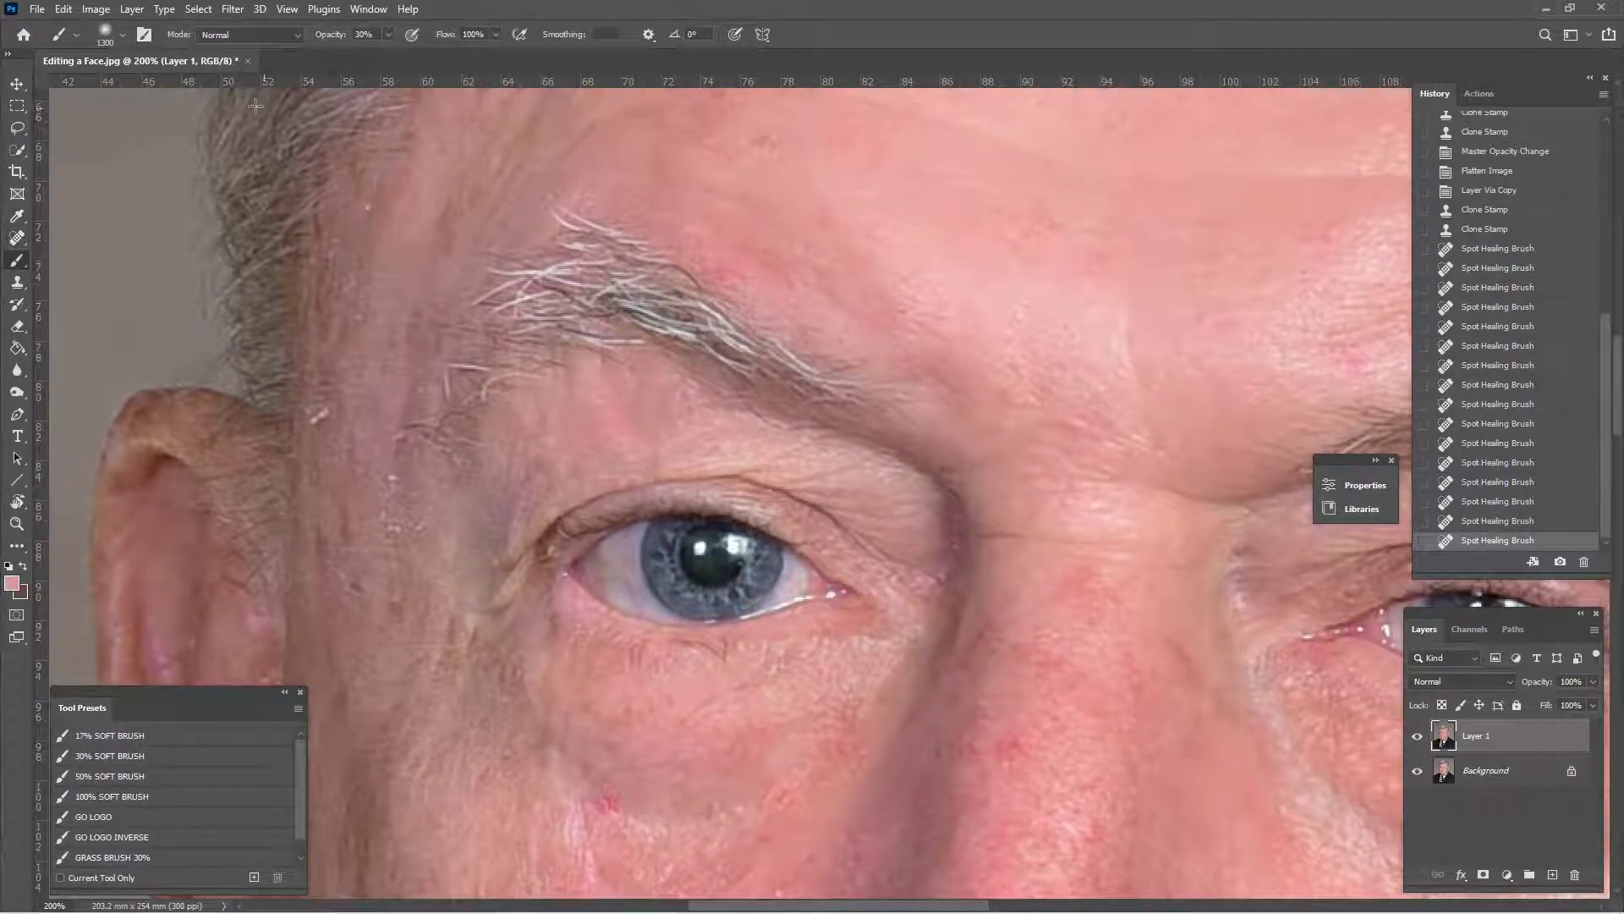
click(291, 35)
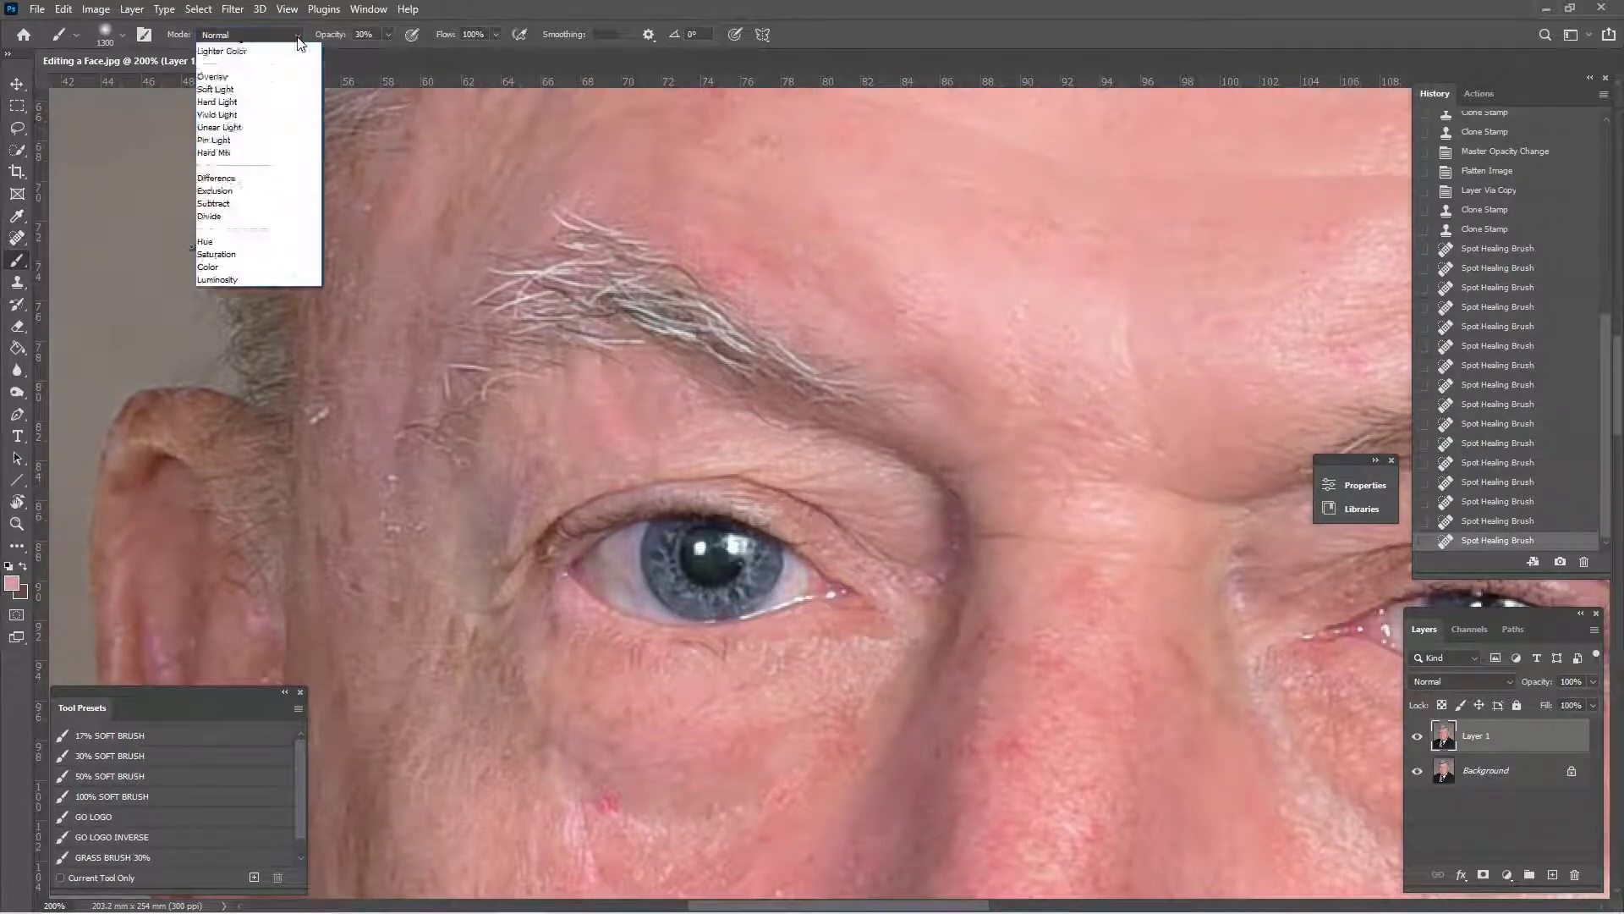
click(384, 34)
click(388, 35)
drag(389, 54, 384, 55)
key(bracketleft)
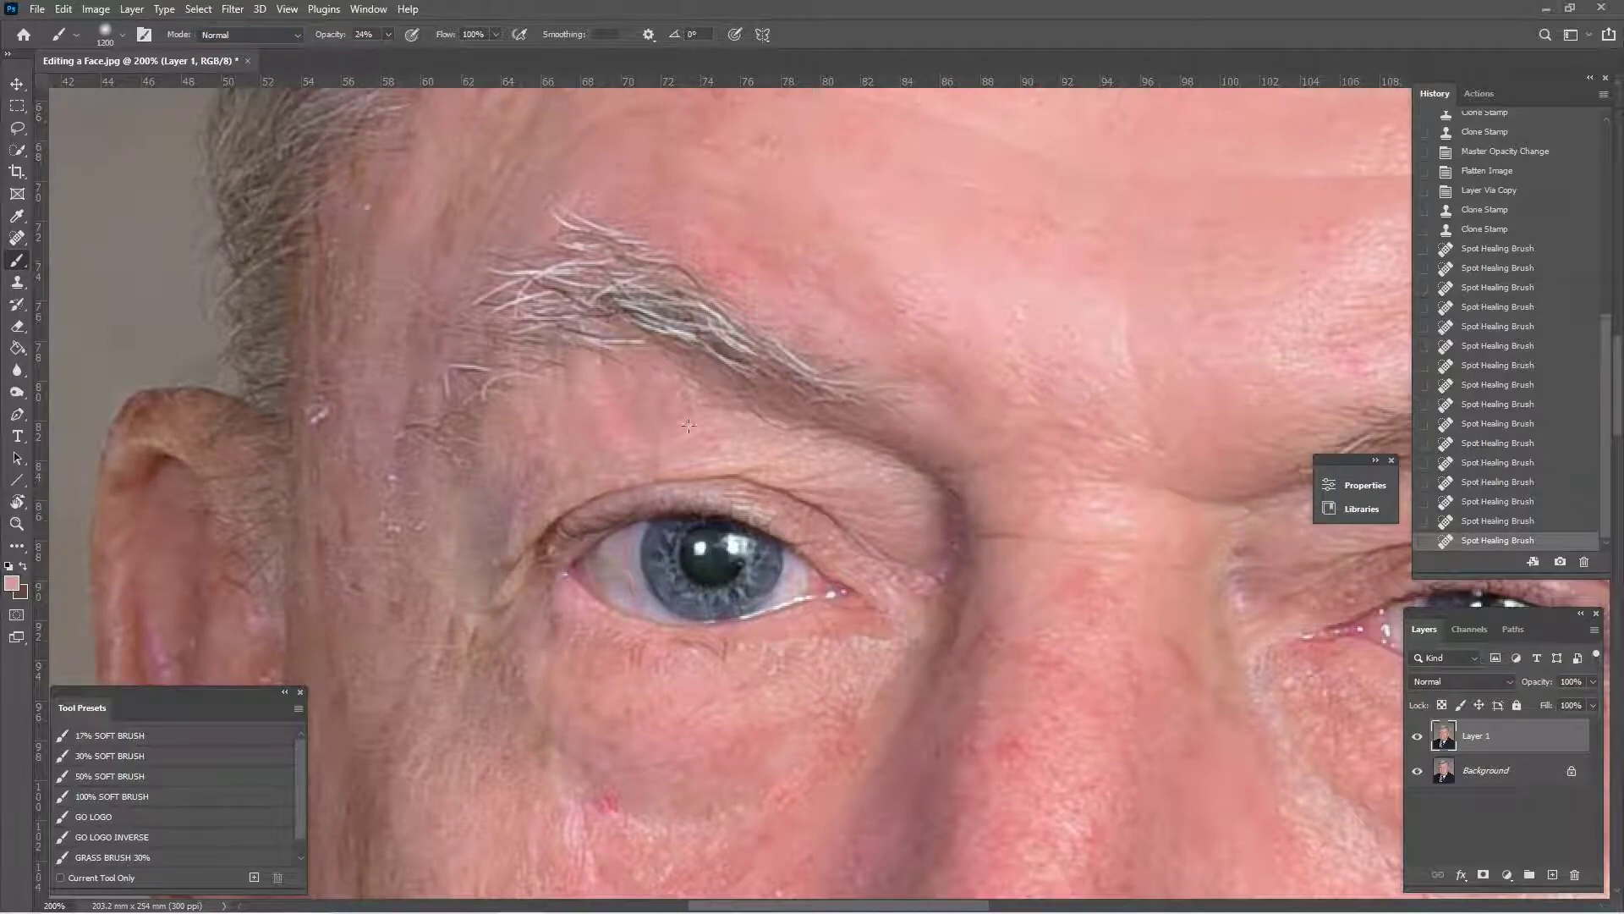
key(bracketleft)
key(bracketleft)
key(bracketleft)
key(bracketleft)
key(bracketleft)
key(bracketleft)
key(bracketleft)
key(bracketleft)
key(bracketleft)
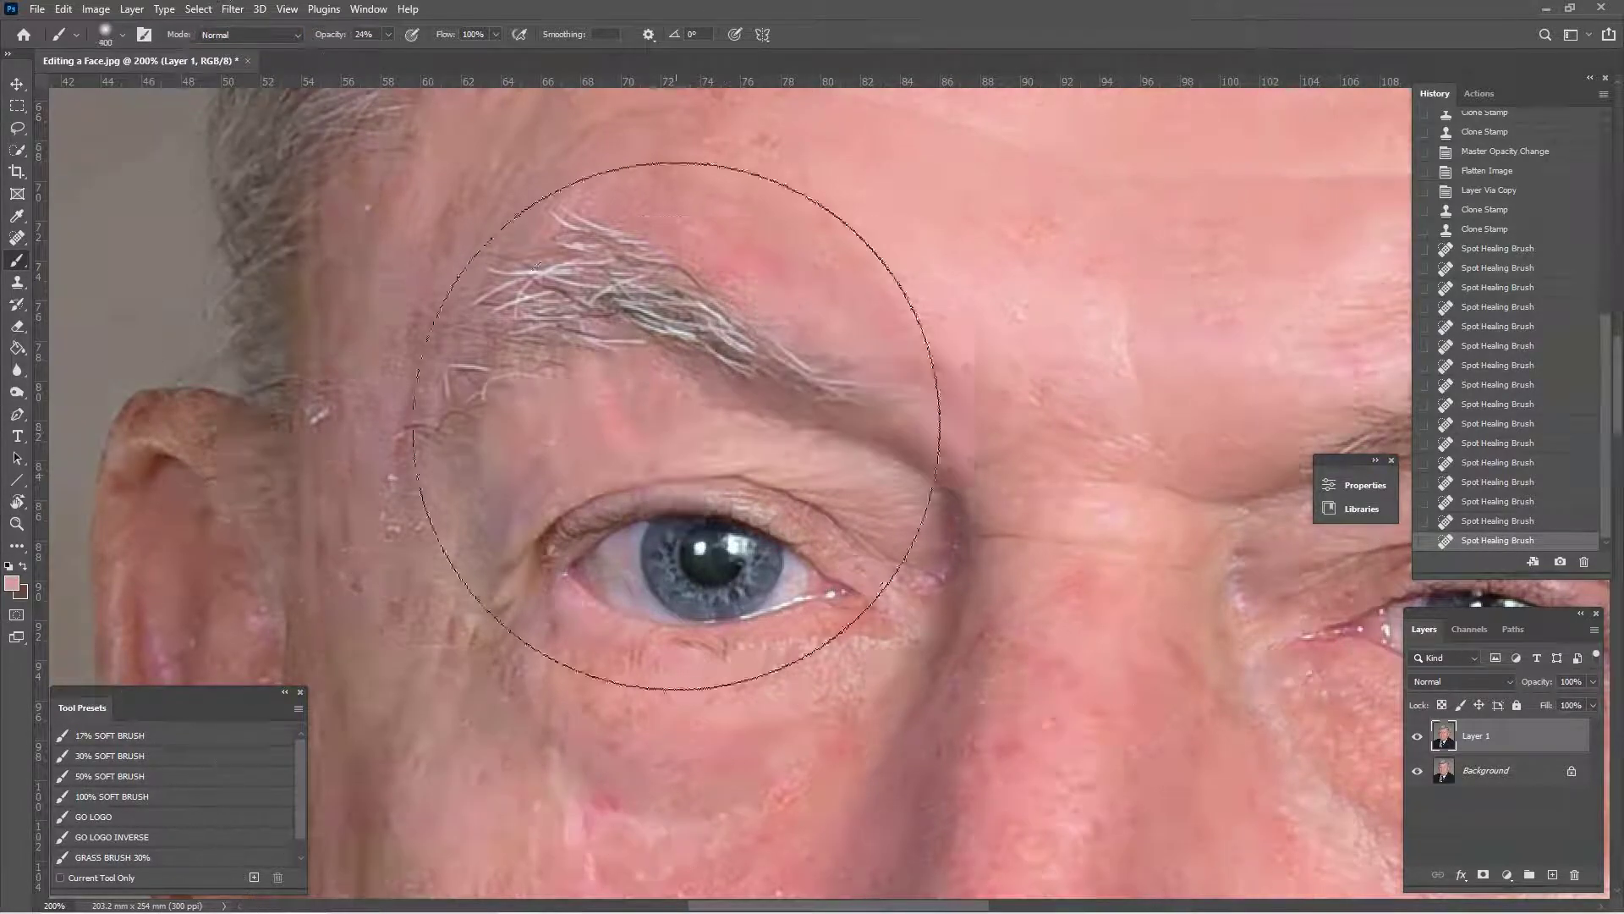
key(bracketleft)
key(bracketleft)
key(bracketleft)
key(bracketleft)
key(bracketleft)
key(bracketleft)
key(bracketleft)
key(bracketleft)
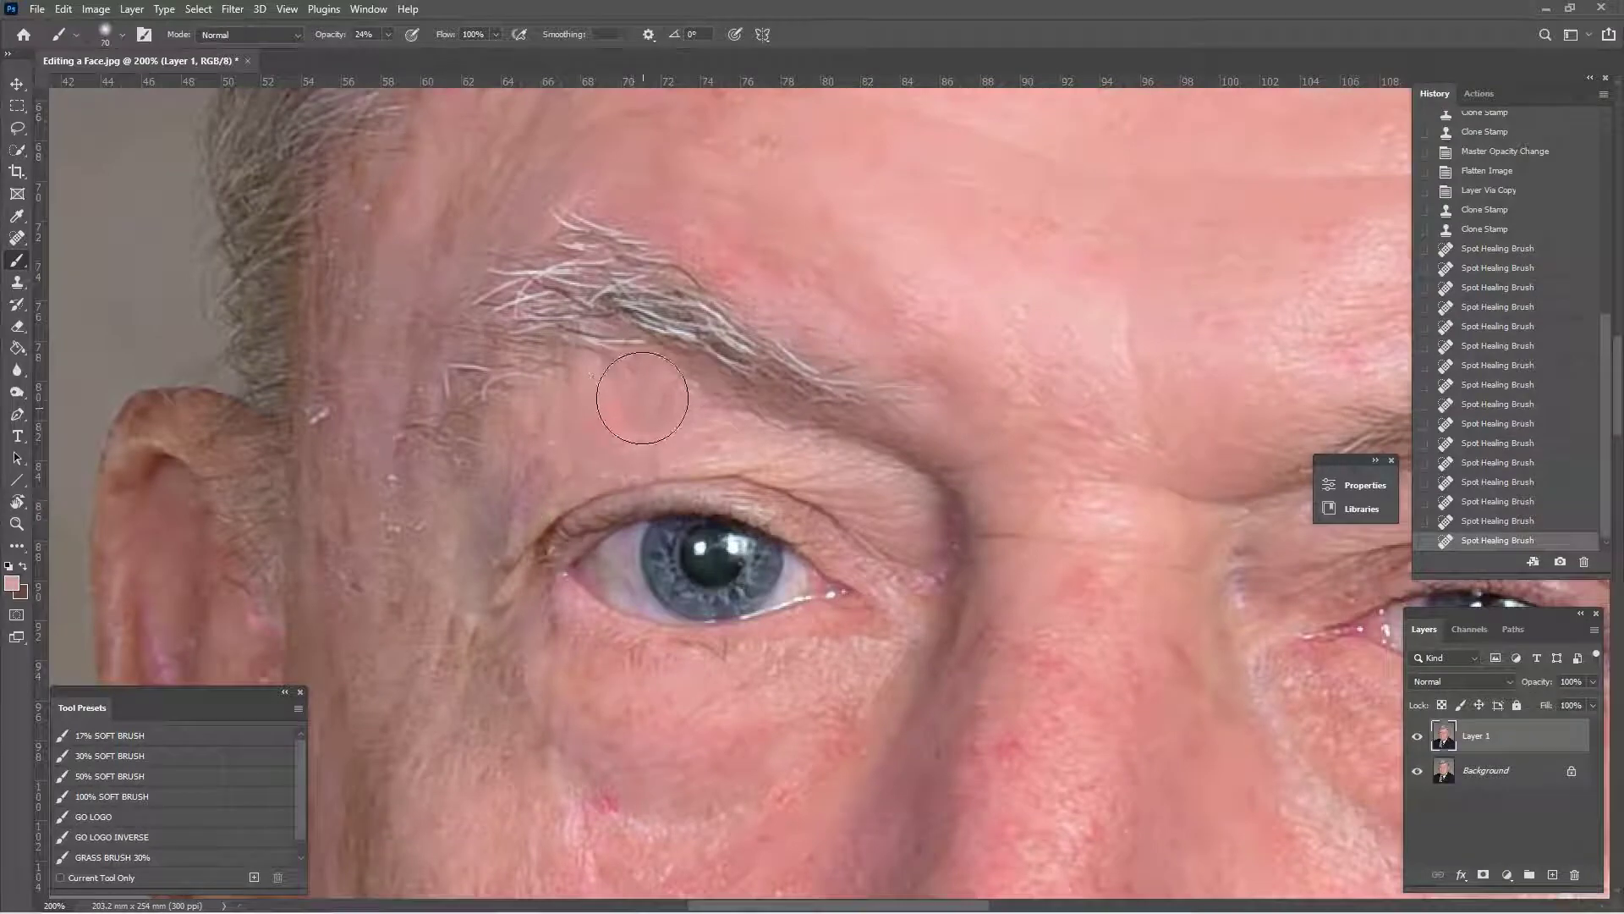
drag(638, 391, 580, 406)
- Reduce Layer 1's opacity to 42%, compare it with the layer hidden, and flatten the image
key(ctrl+minus)
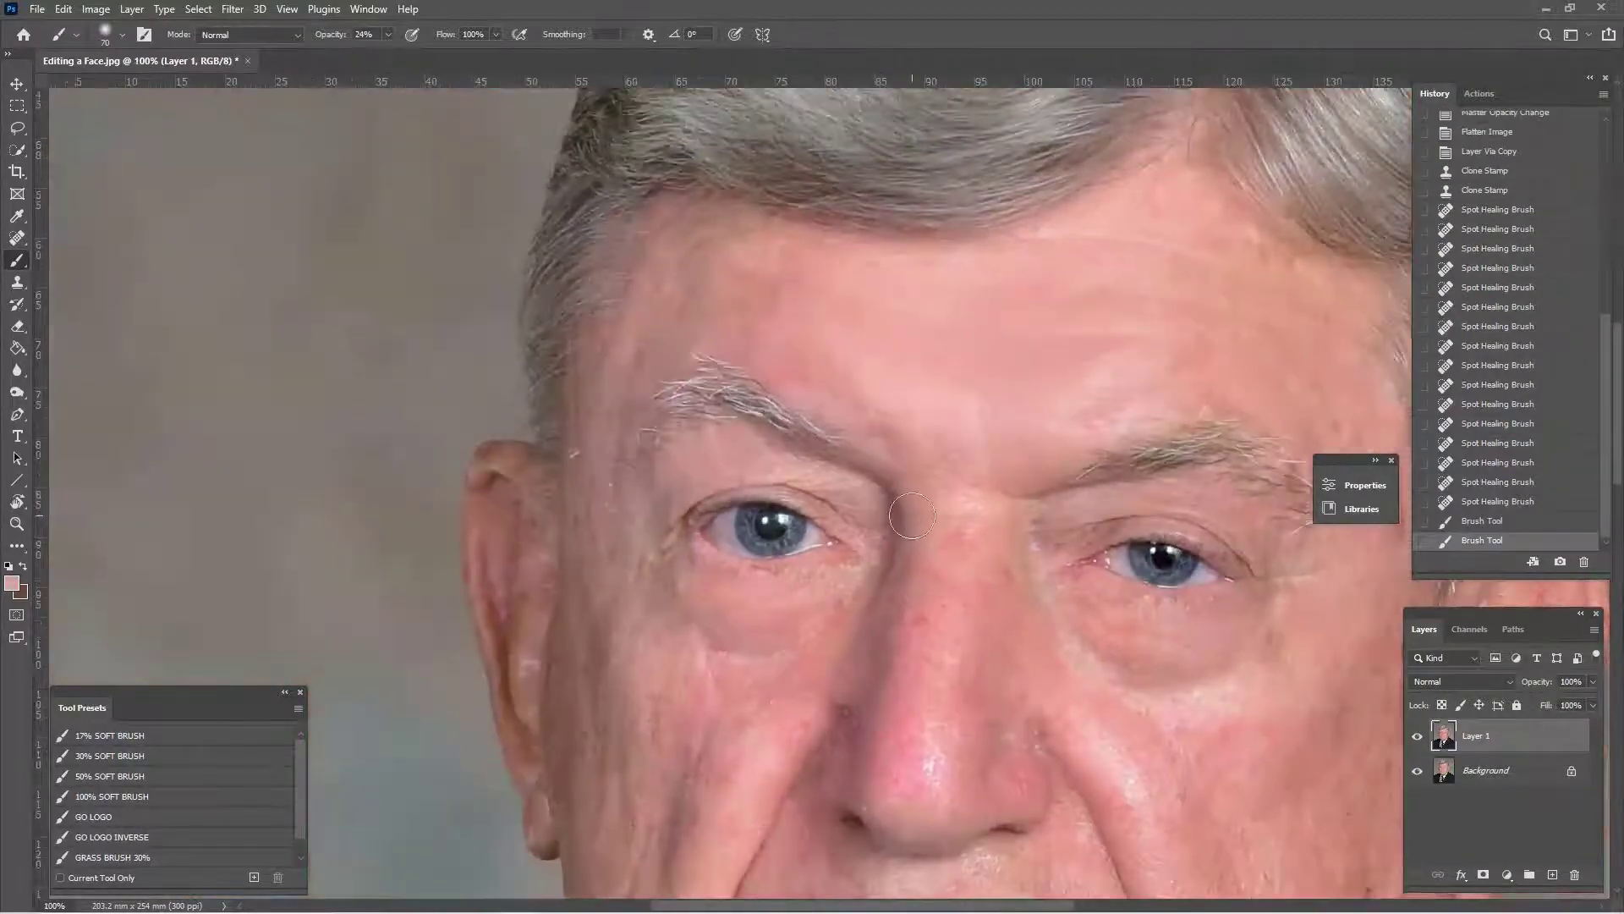
key(ctrl+minus)
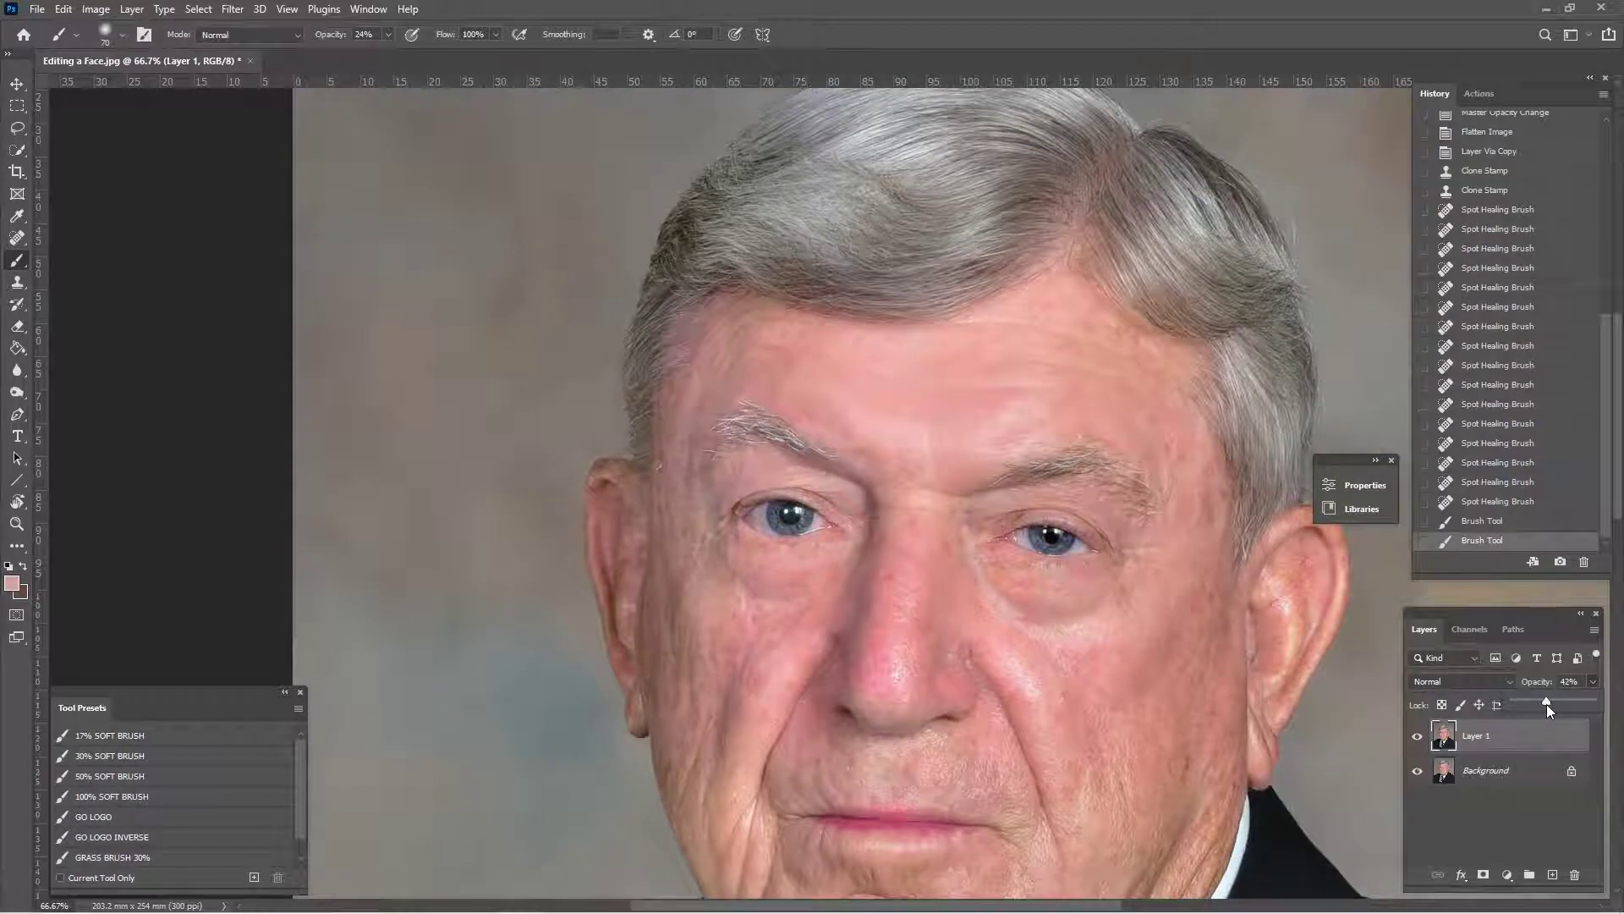
click(1418, 738)
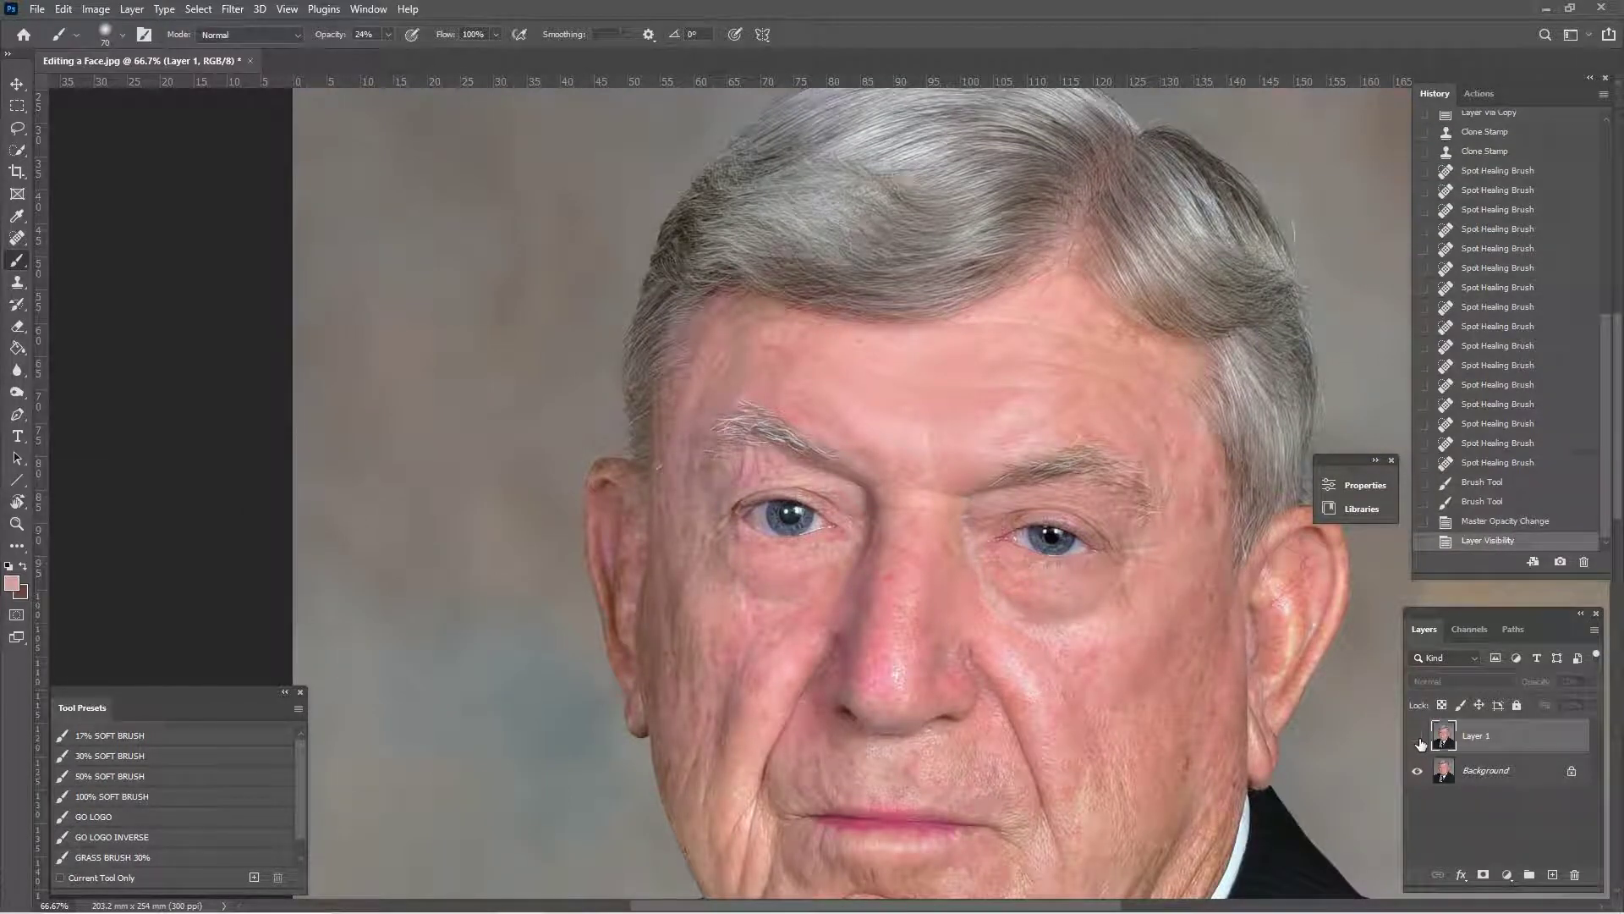
click(1418, 738)
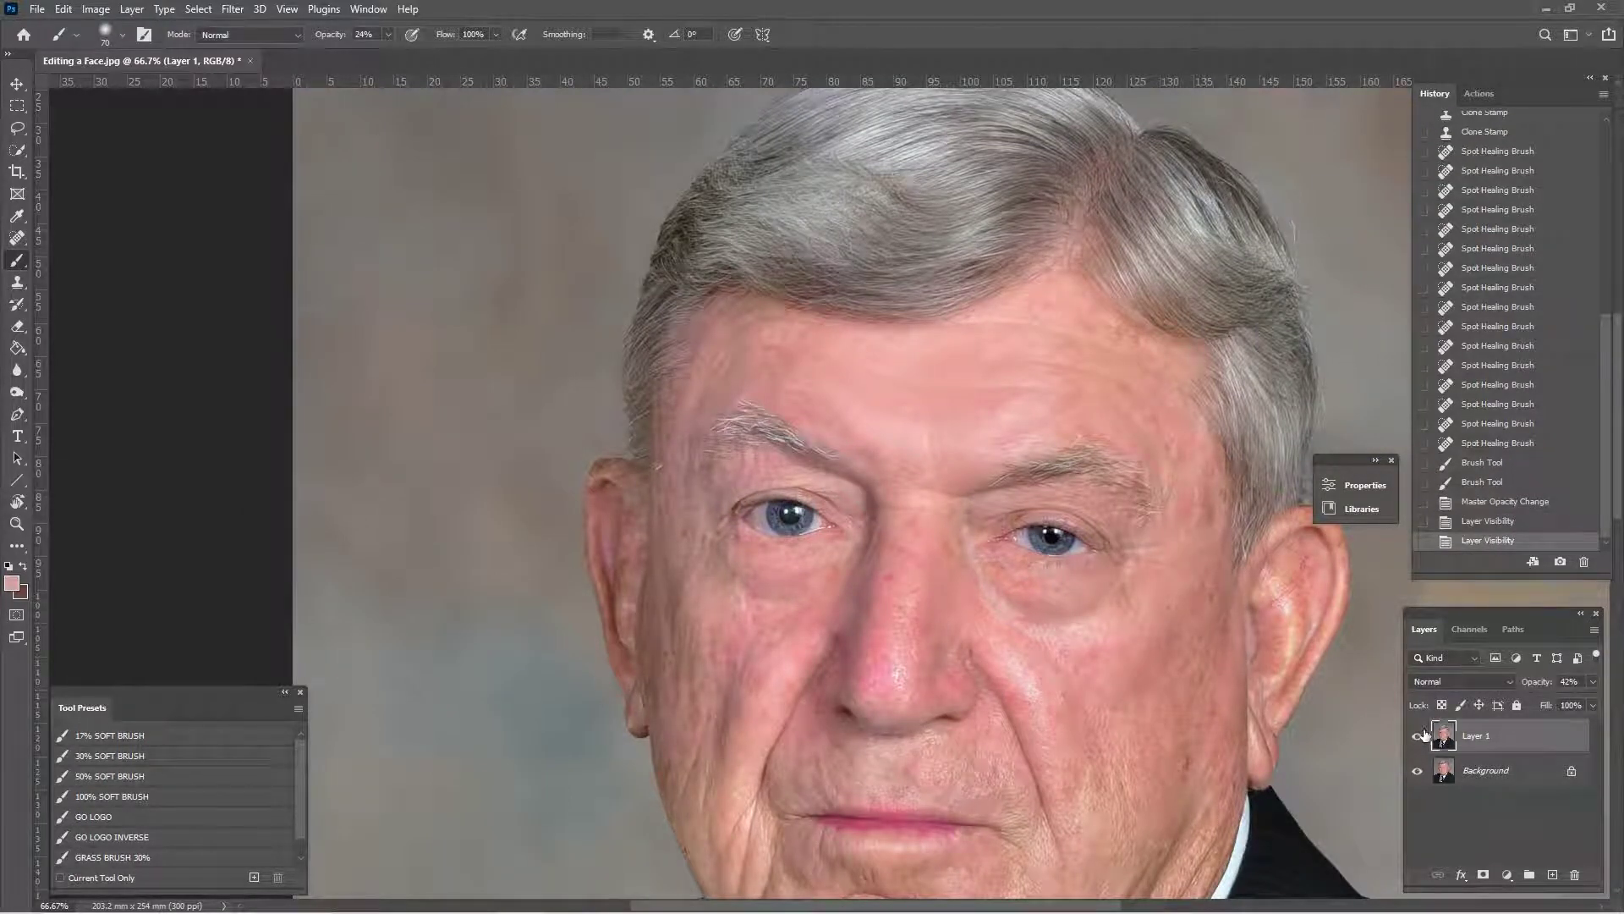
key(ctrl+shift+e)
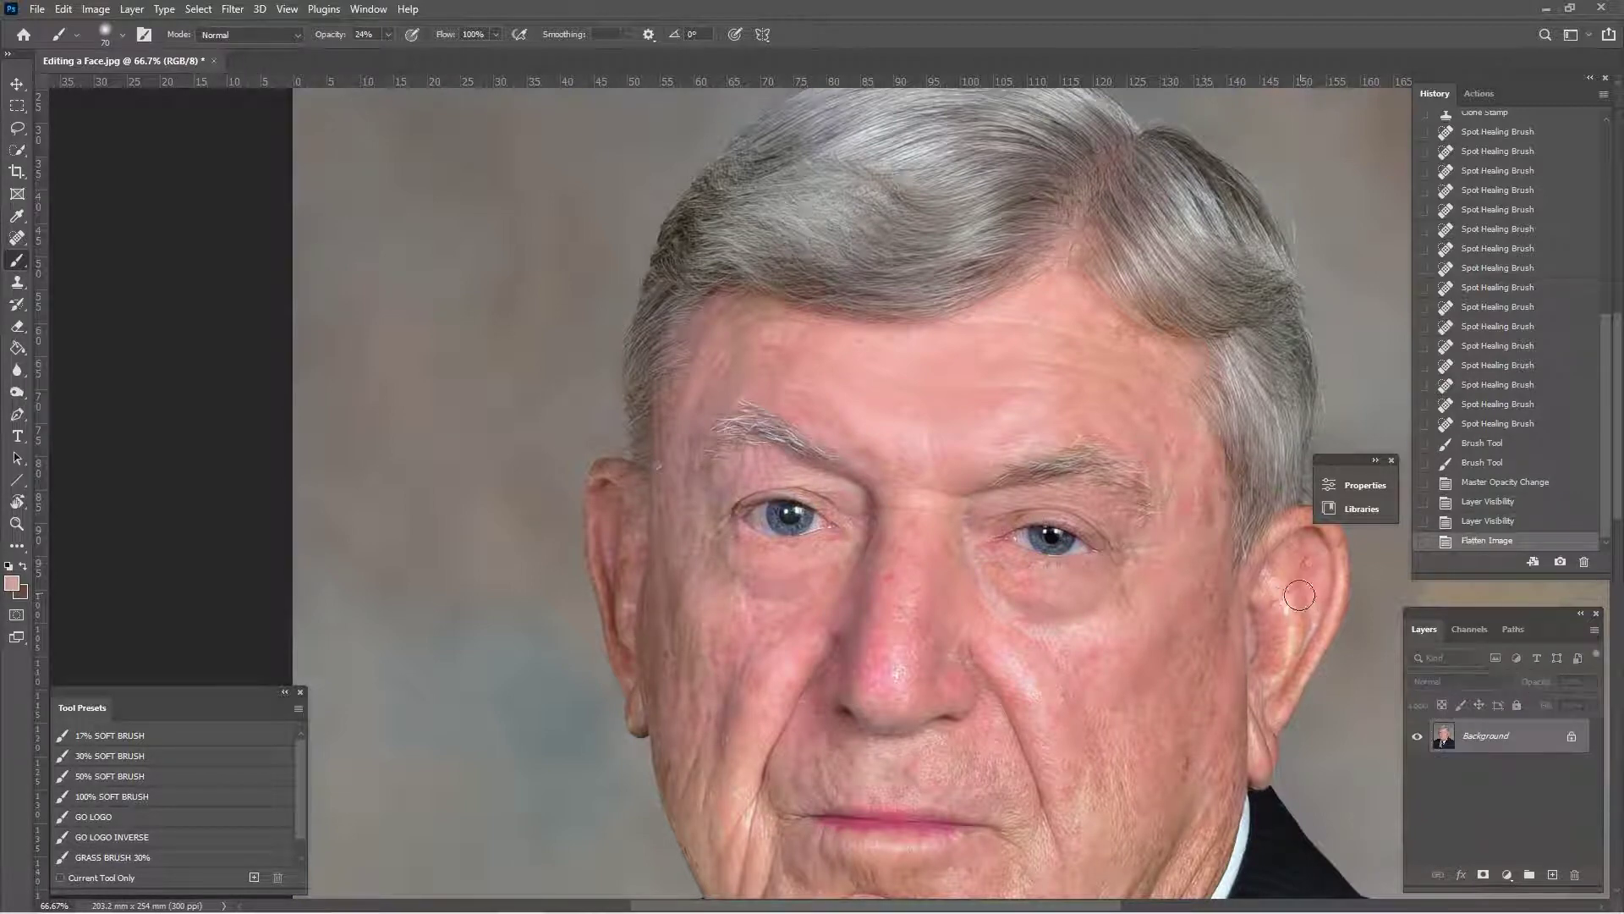
- Lighten the fold on the image-right cheek with a size 100 Clone Stamp in Lighten mode at 21% opacity, sampling nearby cheek skin
drag(1086, 674, 781, 511)
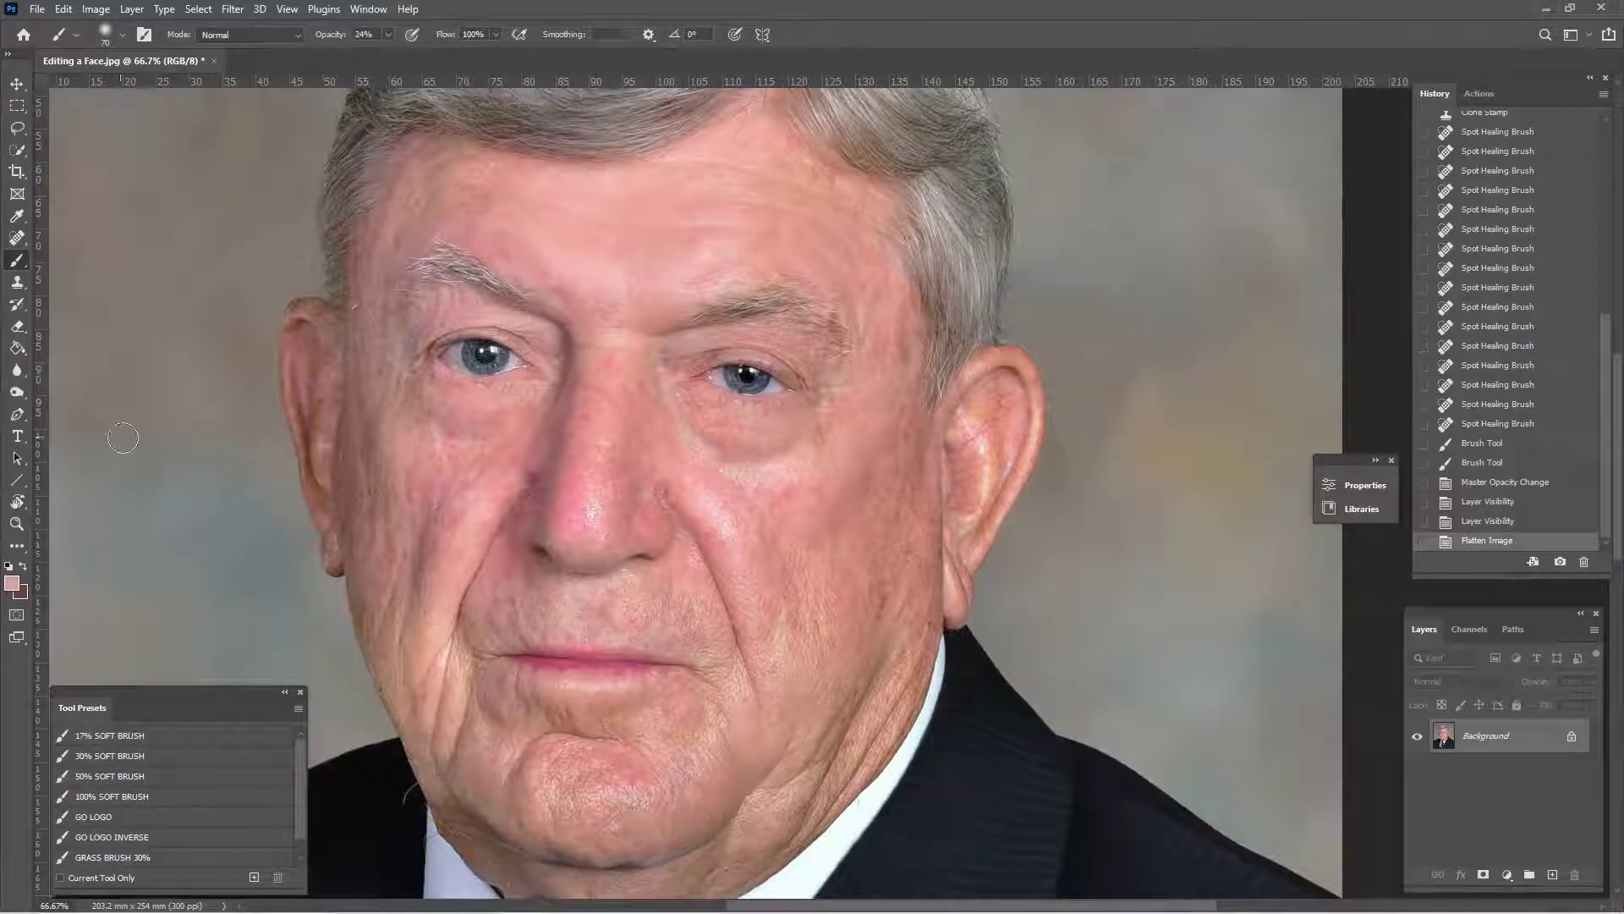
click(19, 284)
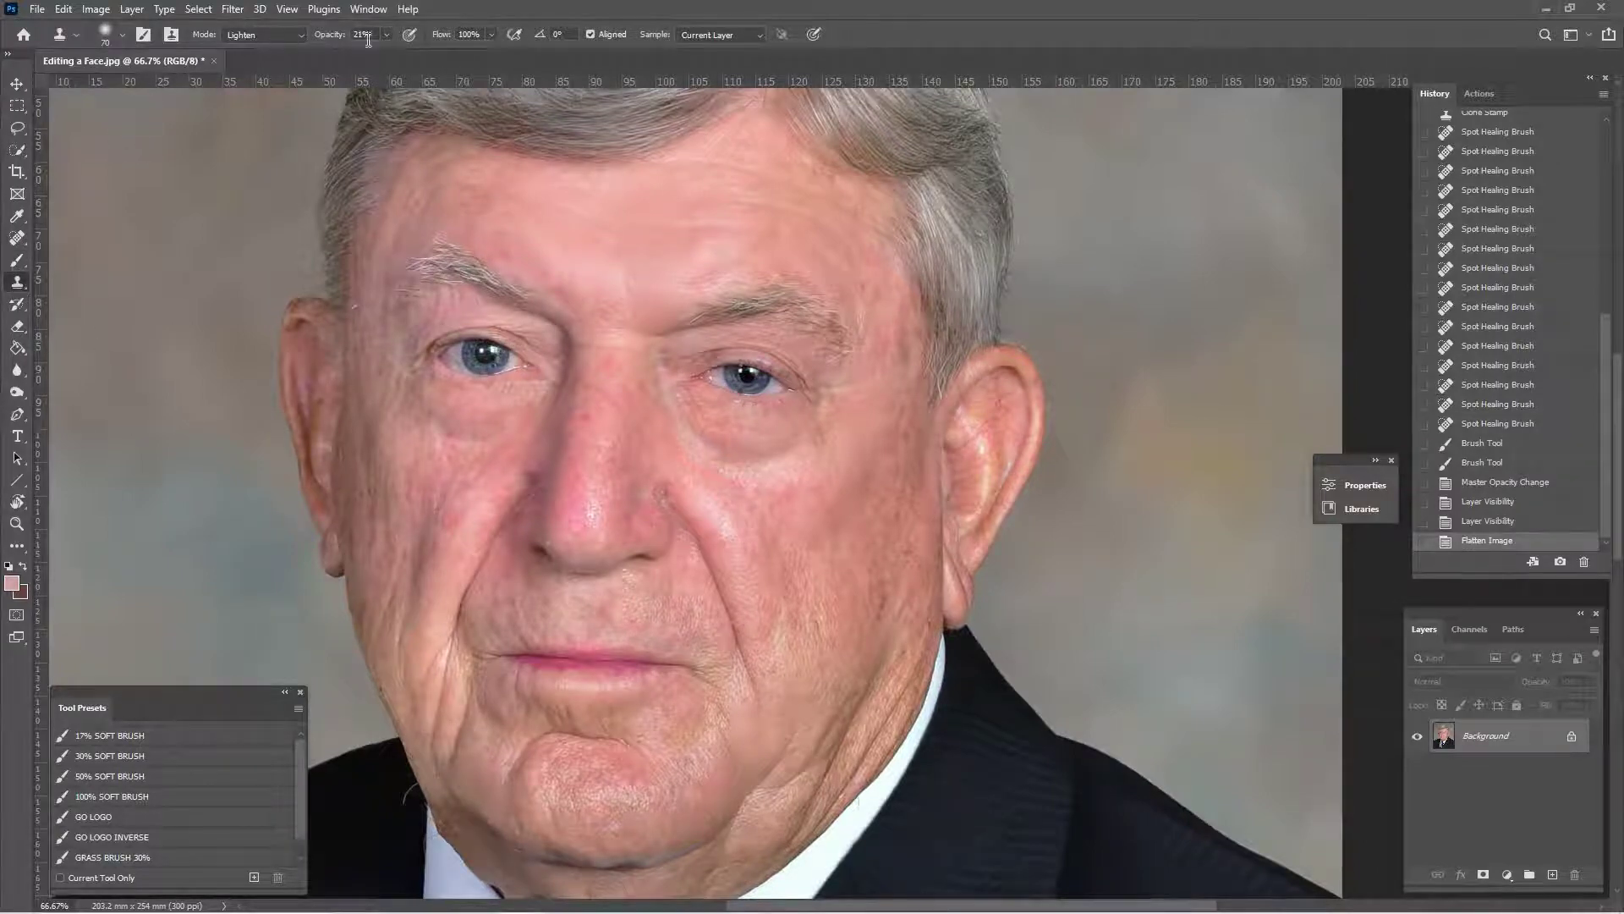
key(bracketright)
key(bracketright)
key(bracketright)
alt+click(825, 502)
mouse_move(692, 511)
mouse_down()
mouse_move(712, 549)
mouse_move(692, 511)
mouse_move(791, 576)
mouse_up()
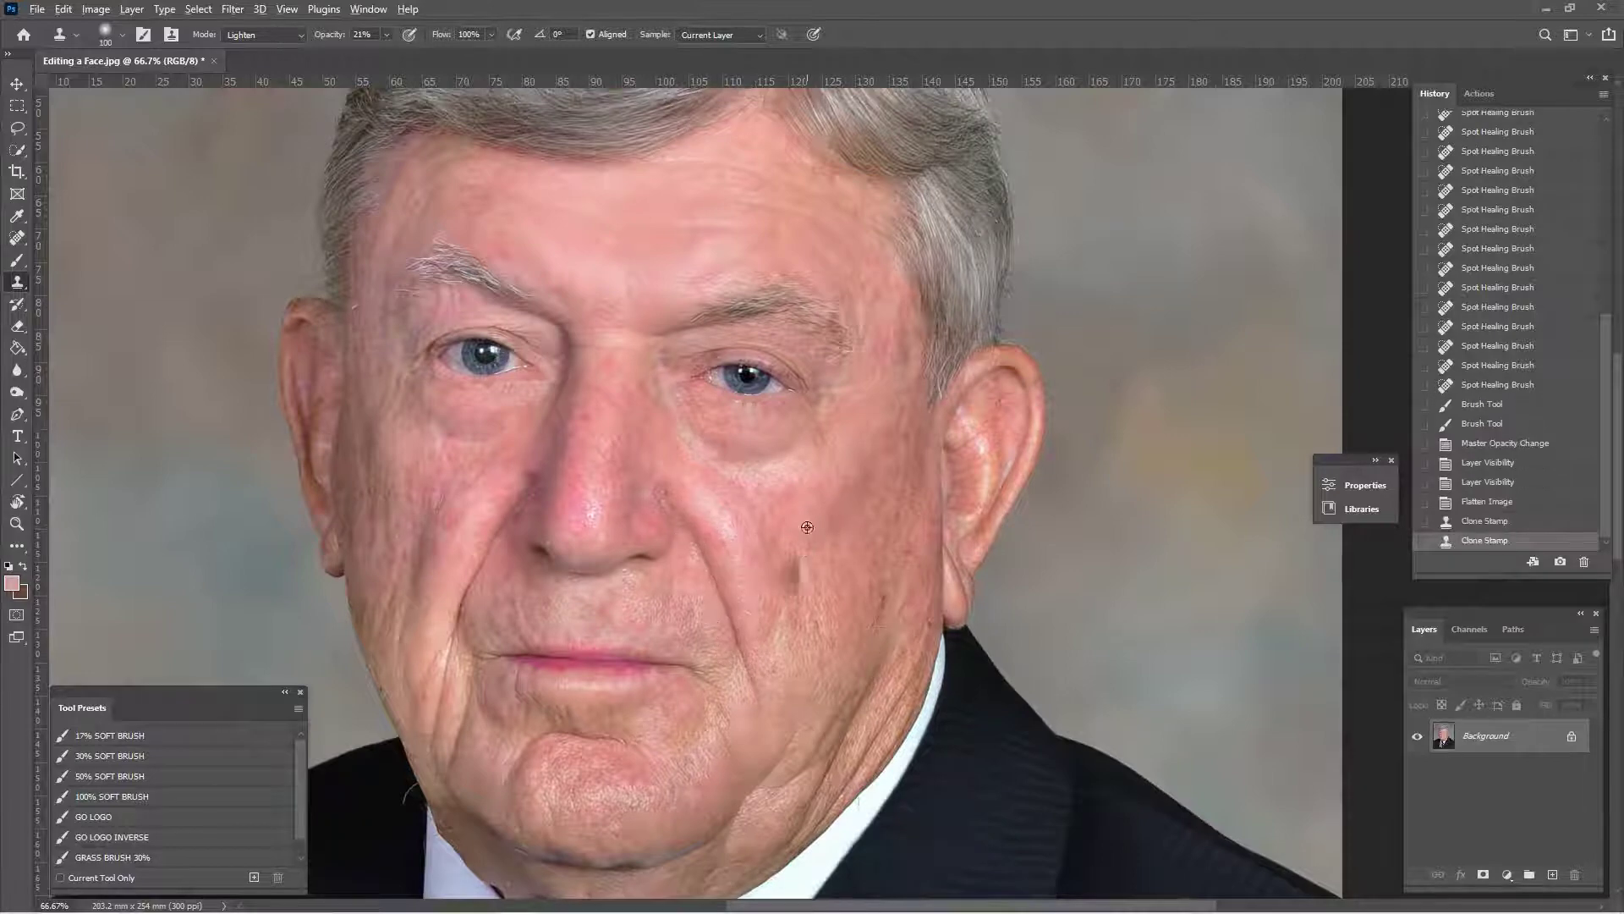
alt+click(812, 500)
- Lighten the image-left cheek fold and the shadow beside the nose with the Clone Stamp, resampling neighbouring skin
mouse_move(513, 480)
mouse_down()
mouse_move(470, 584)
mouse_move(518, 462)
mouse_move(481, 584)
mouse_up()
alt+click(393, 477)
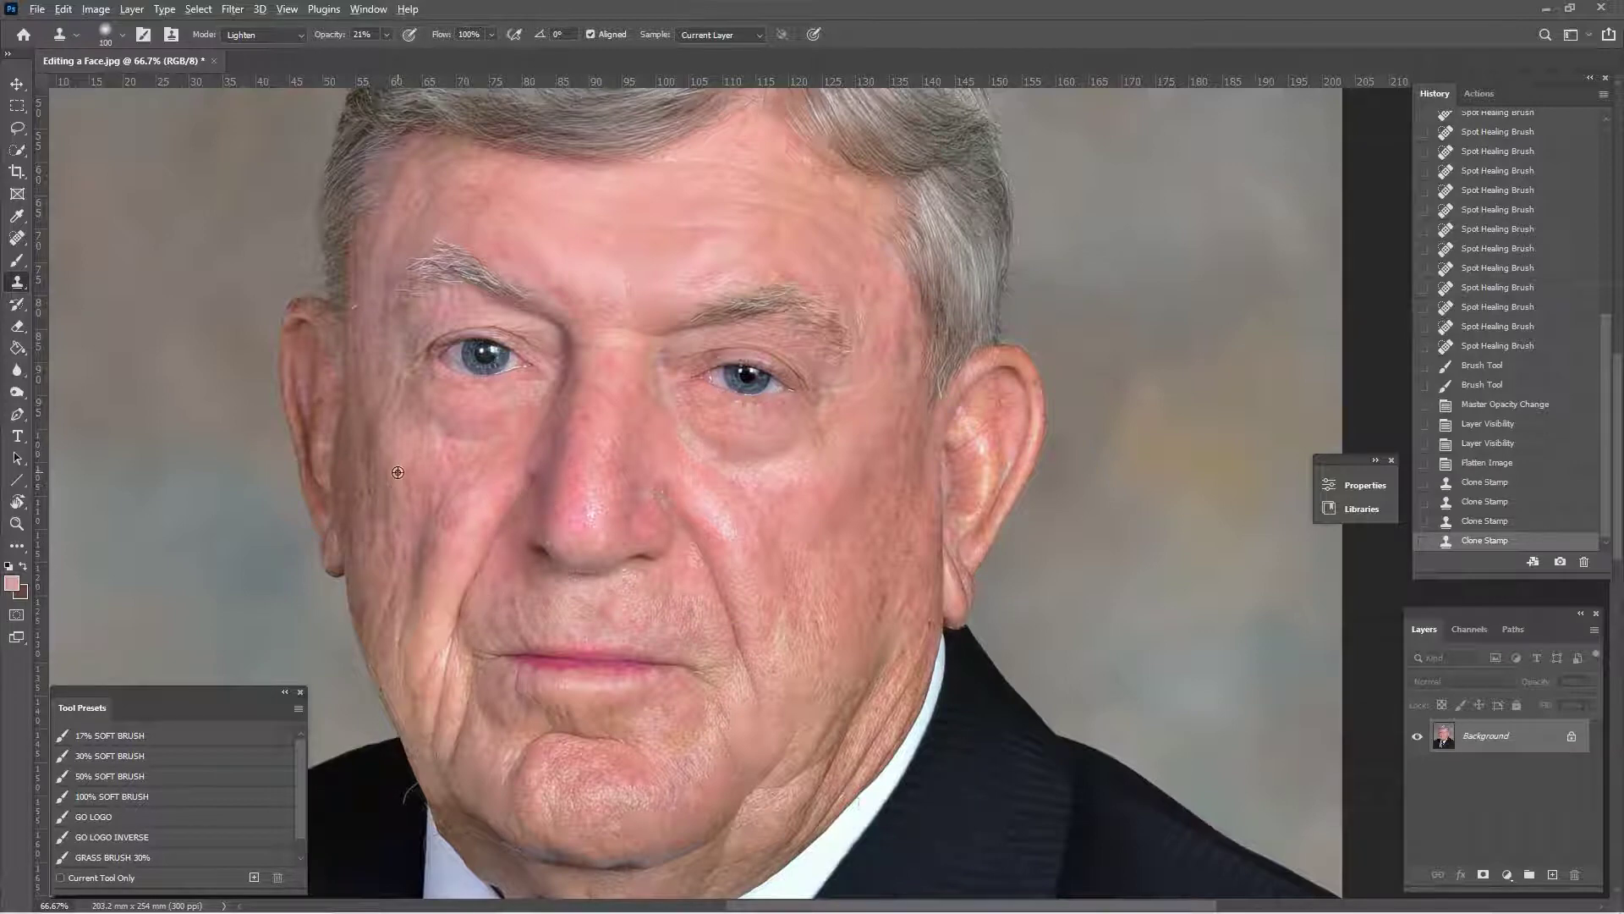
alt+click(531, 475)
drag(538, 464, 548, 494)
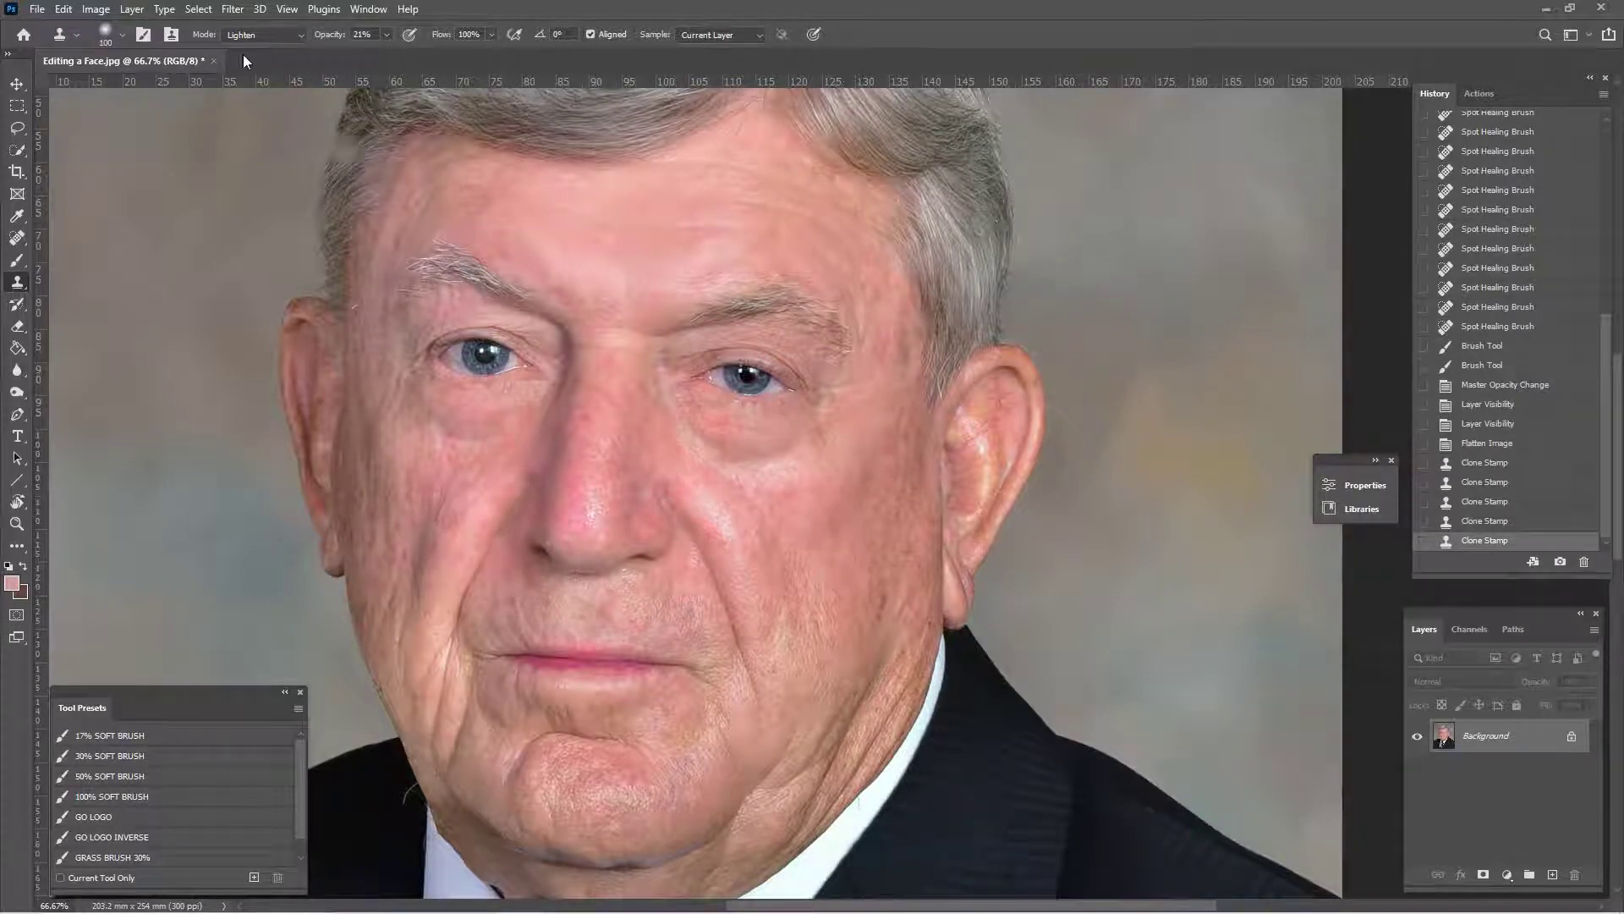
- Tone down the highlights on the image-right cheek and the nose tip with the Clone Stamp in Darken mode at 33% opacity
click(262, 34)
click(270, 123)
drag(329, 37, 335, 37)
mouse_move(714, 485)
mouse_down()
mouse_move(719, 508)
mouse_move(826, 559)
mouse_up()
mouse_move(811, 474)
mouse_down()
mouse_move(741, 464)
mouse_move(829, 504)
mouse_up()
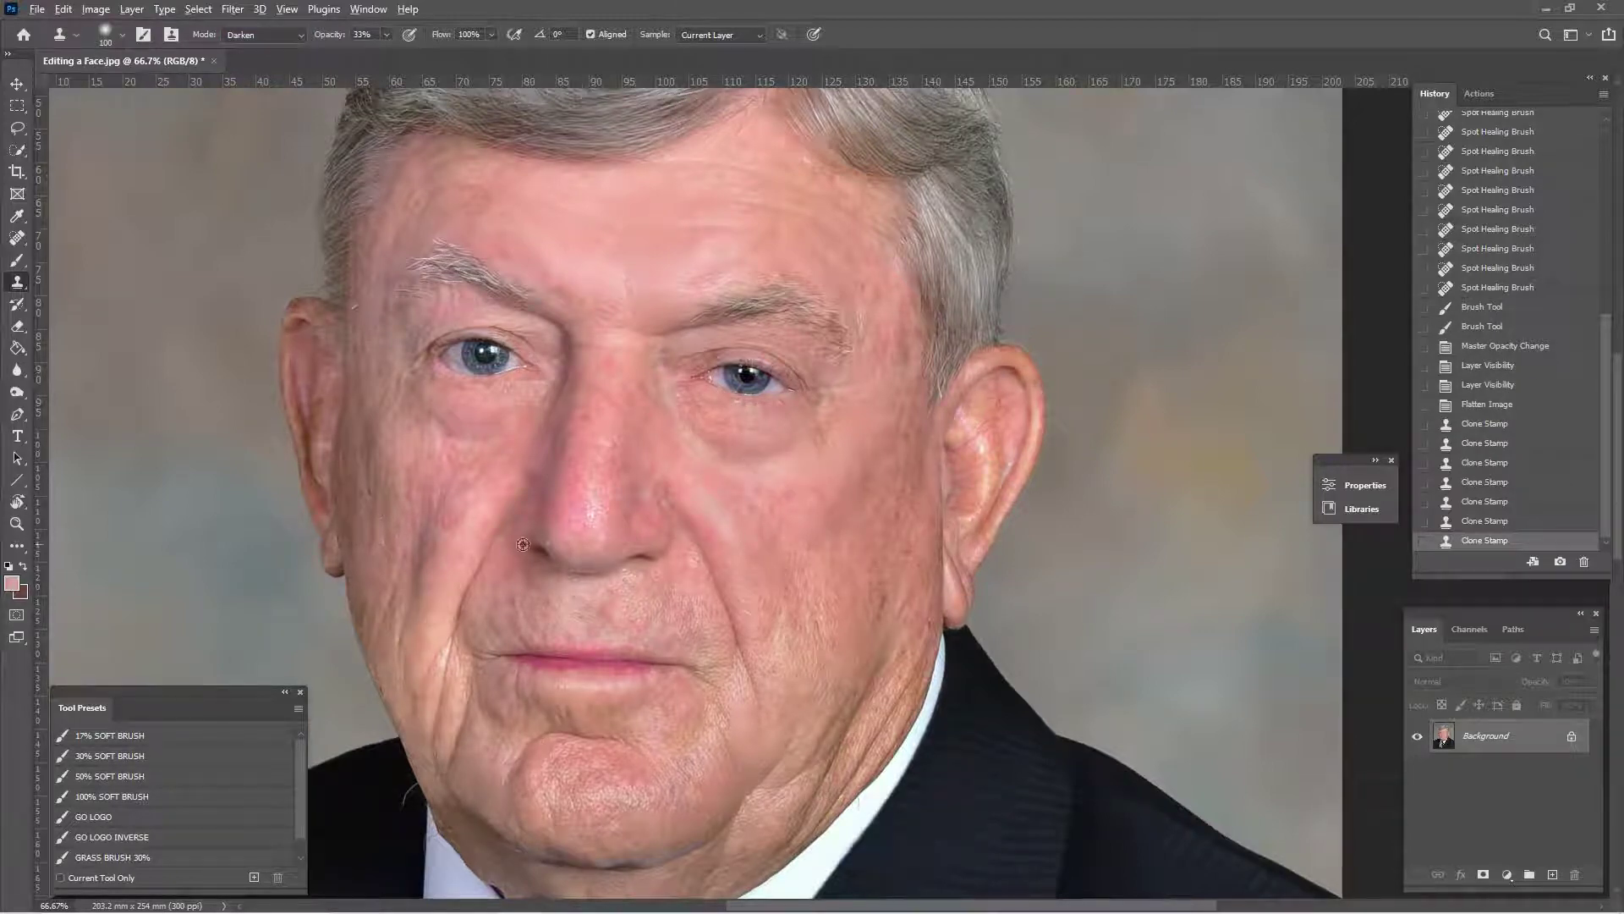
alt+click(604, 414)
drag(589, 515, 591, 506)
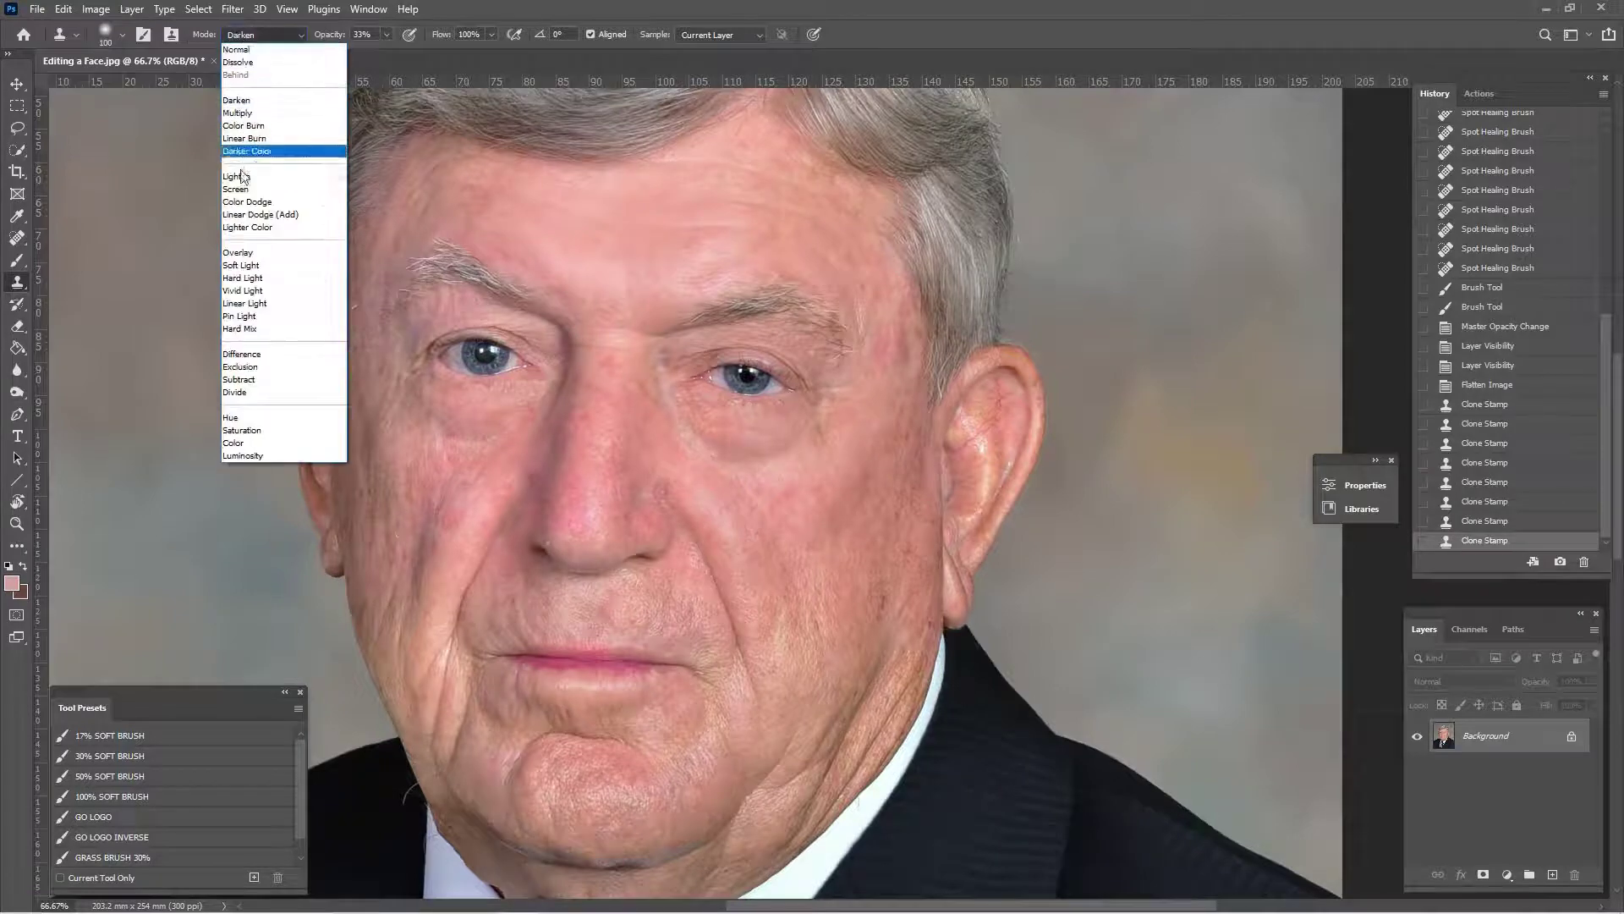
- Lighten the area between the image-left mouth corner and nostril with the Clone Stamp in Lighten mode
click(245, 176)
mouse_move(498, 620)
mouse_down()
mouse_move(457, 562)
mouse_move(486, 525)
mouse_move(521, 525)
mouse_up()
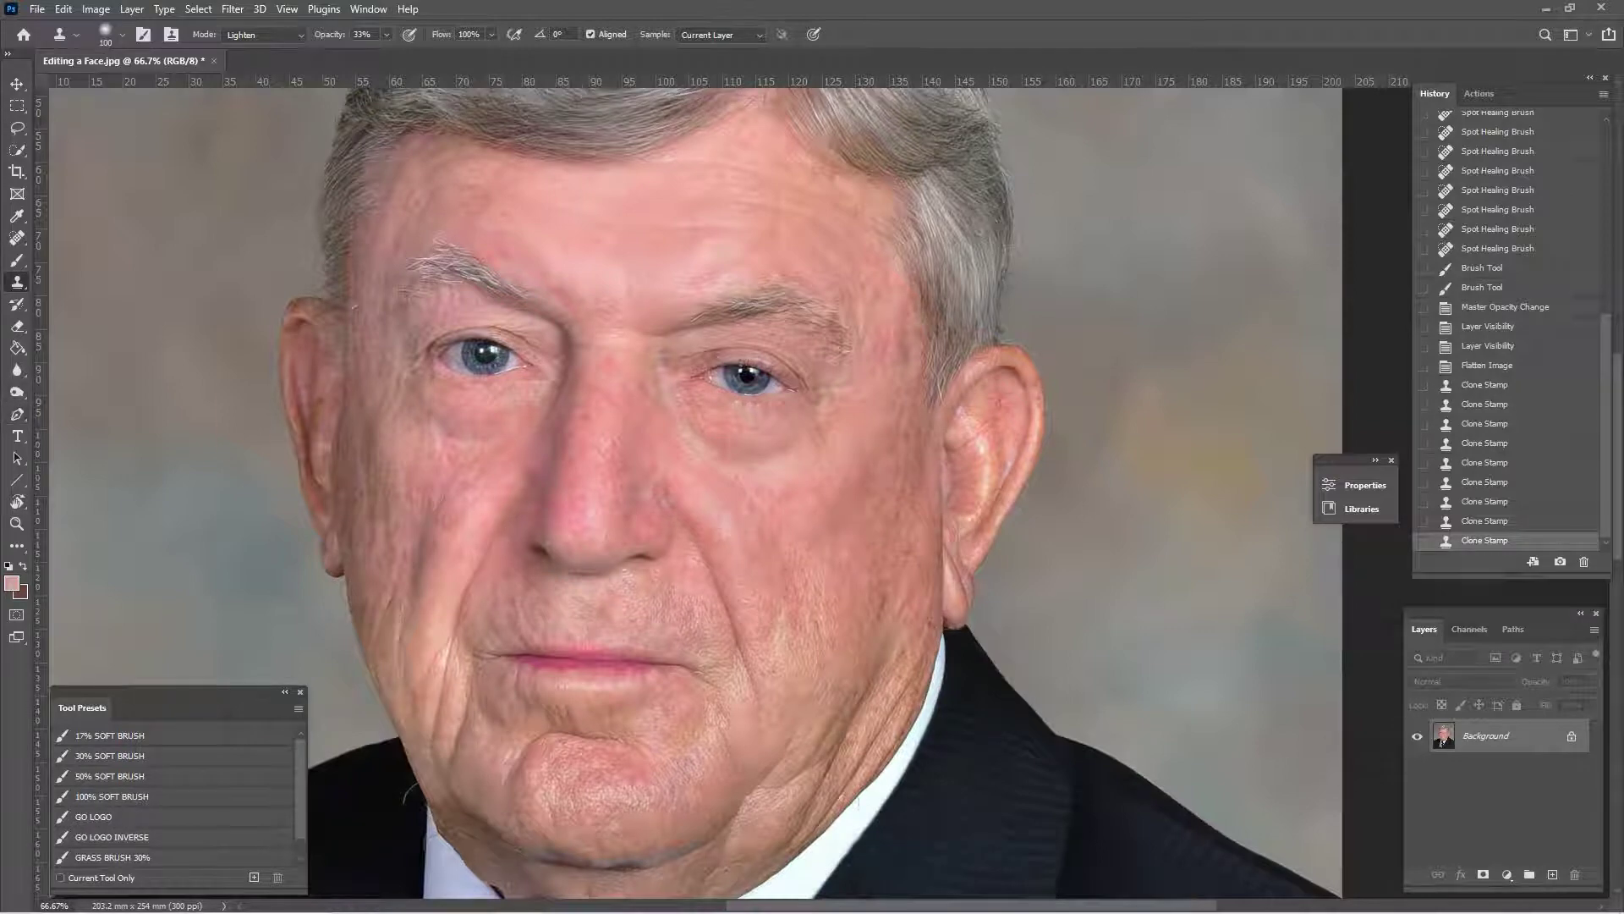
- Duplicate the background layer and compare the retouch with the Flatten Image history state
click(15, 394)
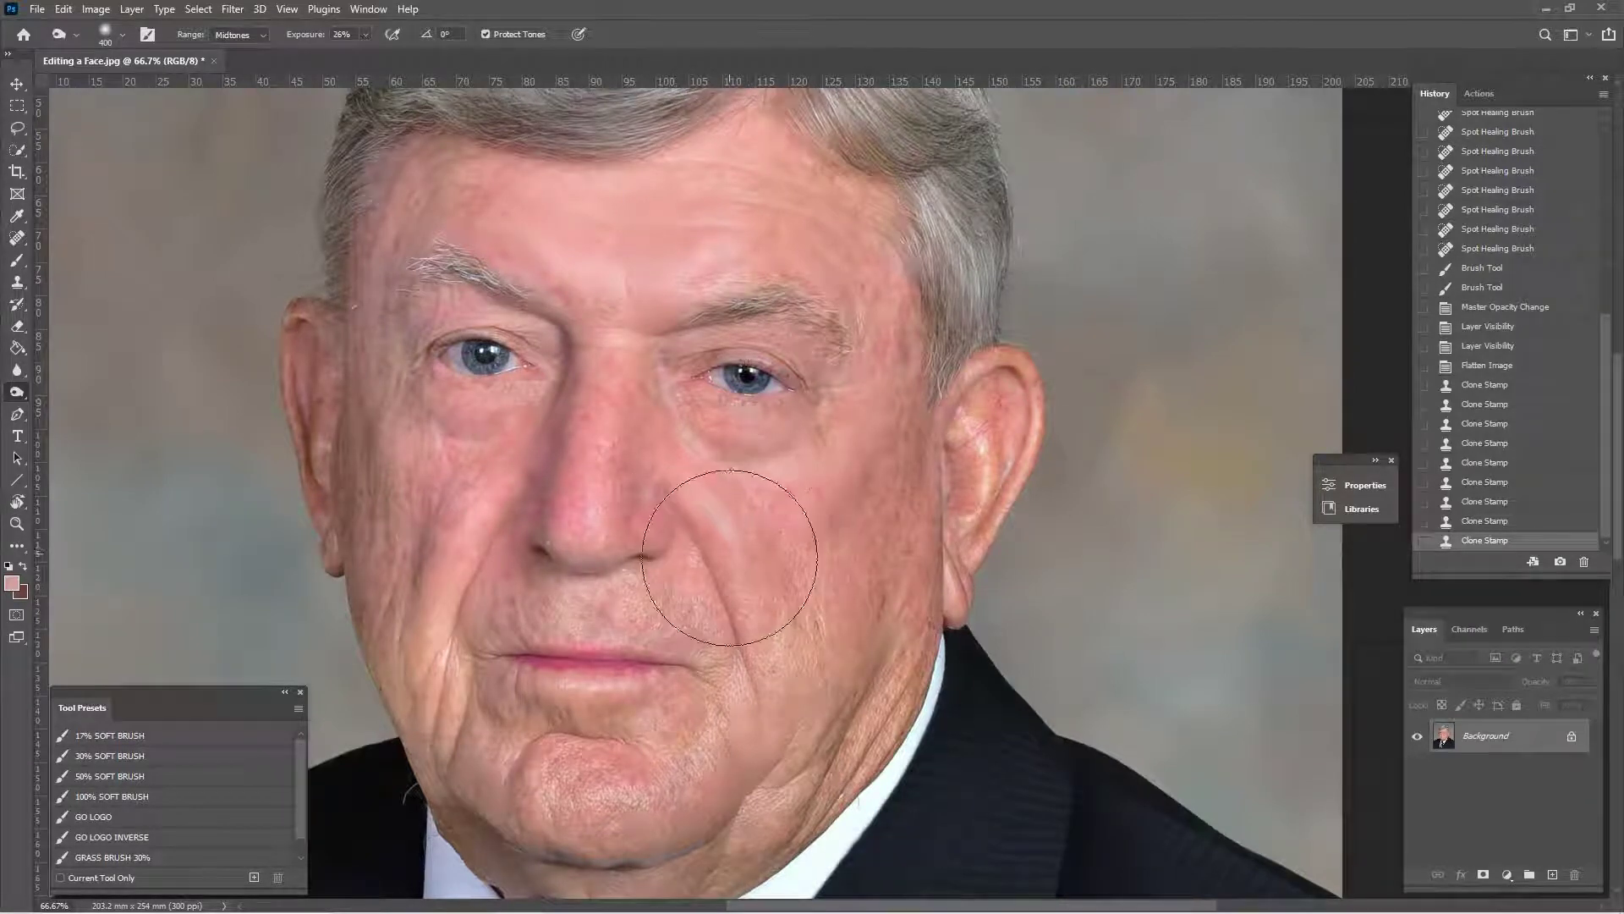
key(ctrl+j)
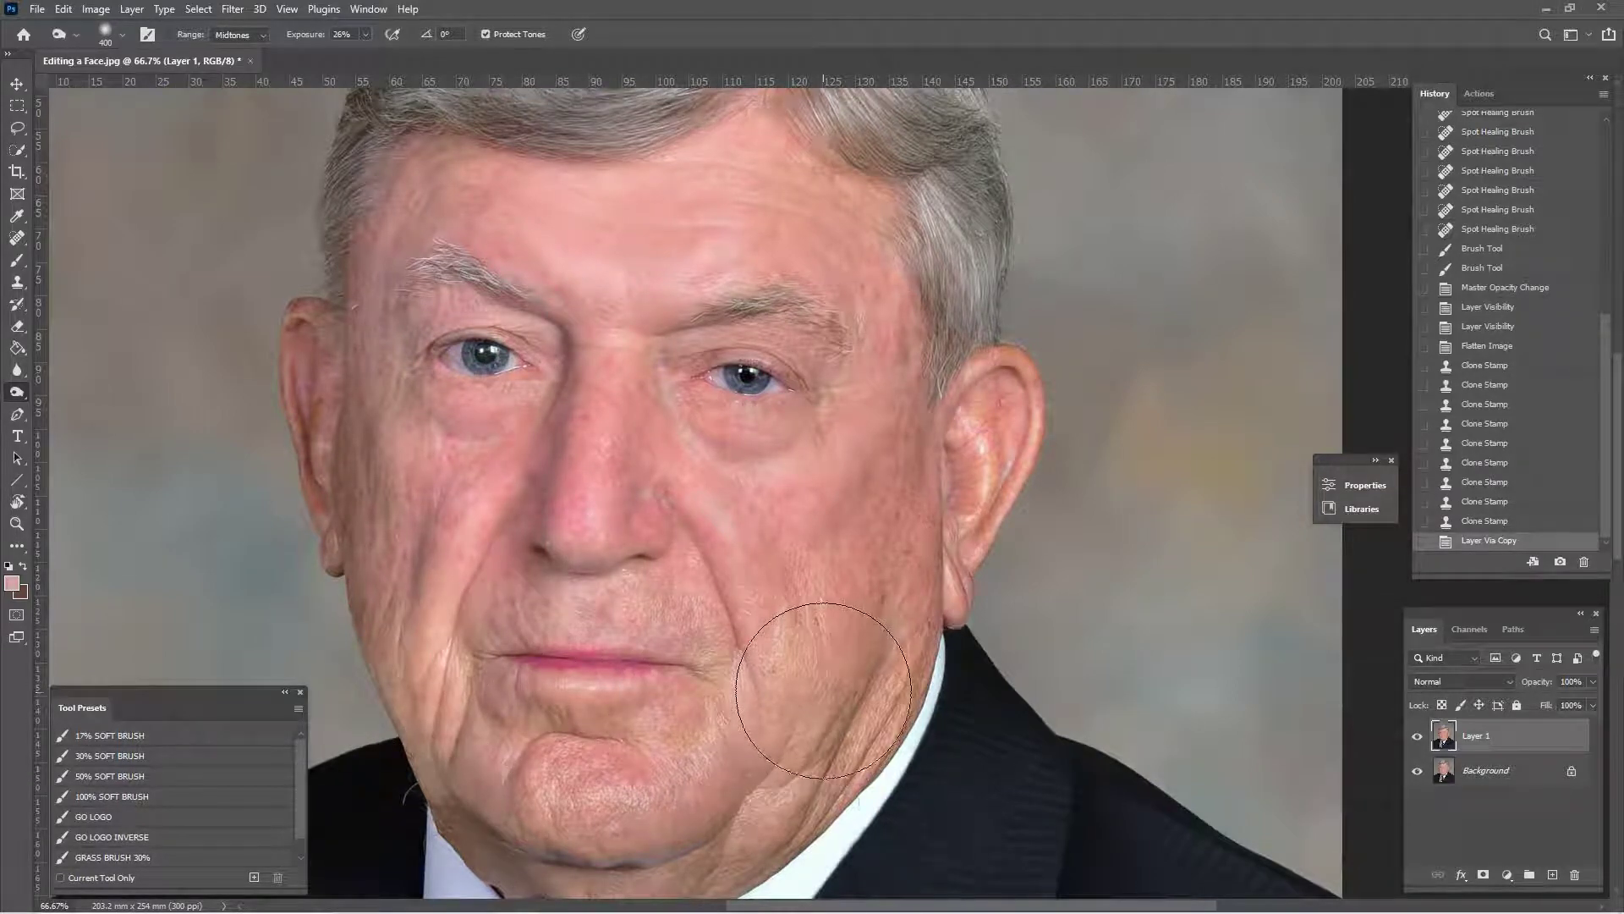
click(1537, 349)
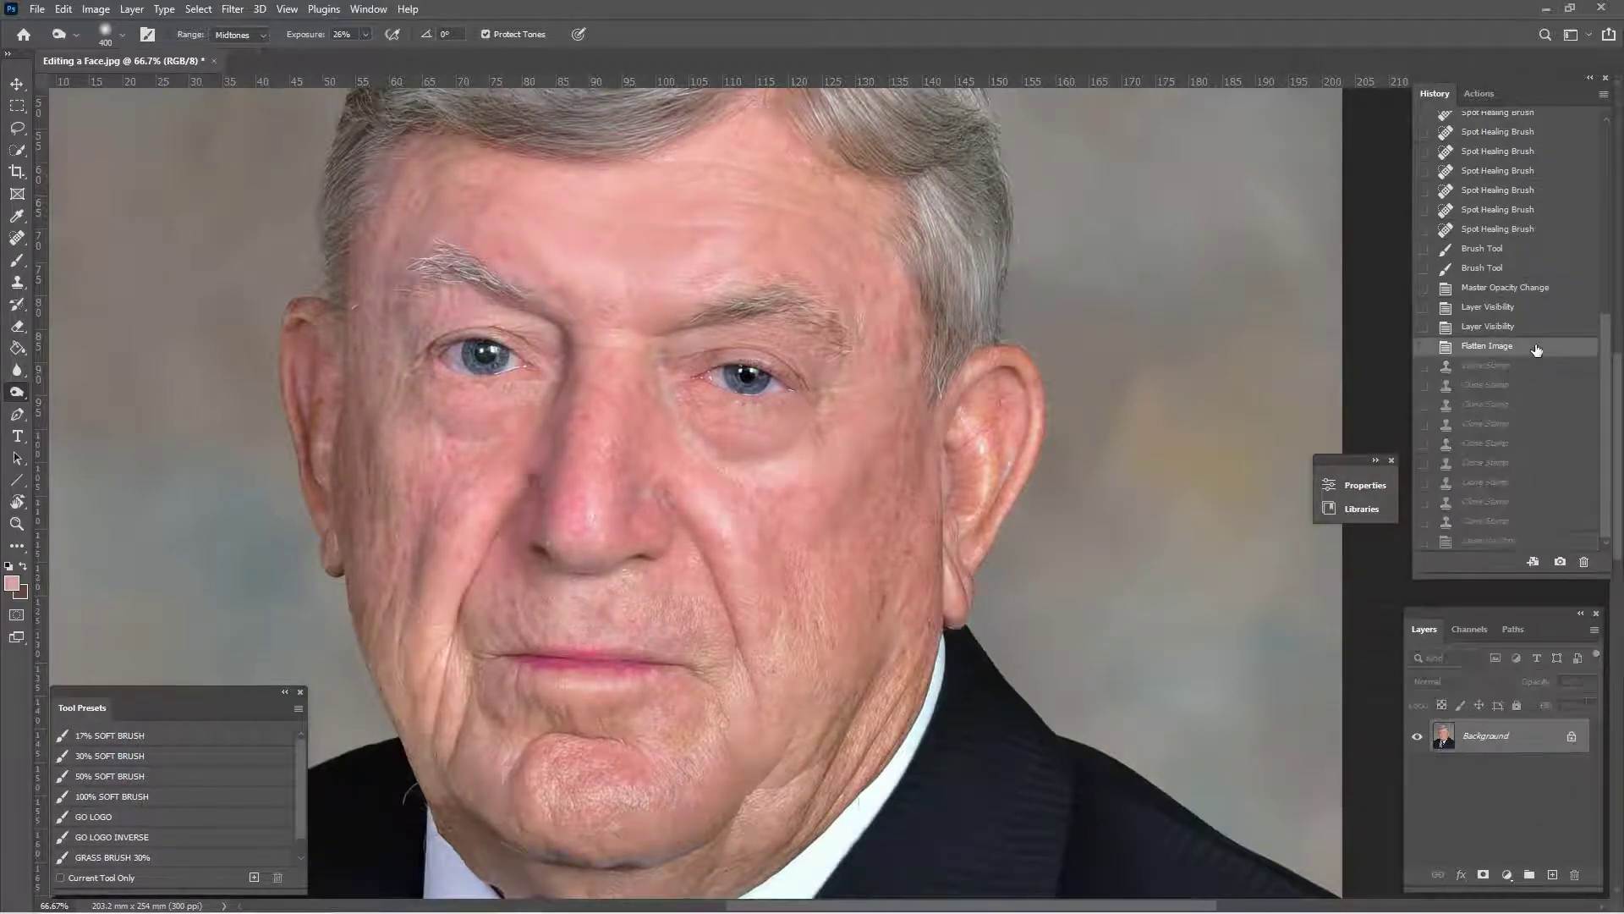
click(1545, 541)
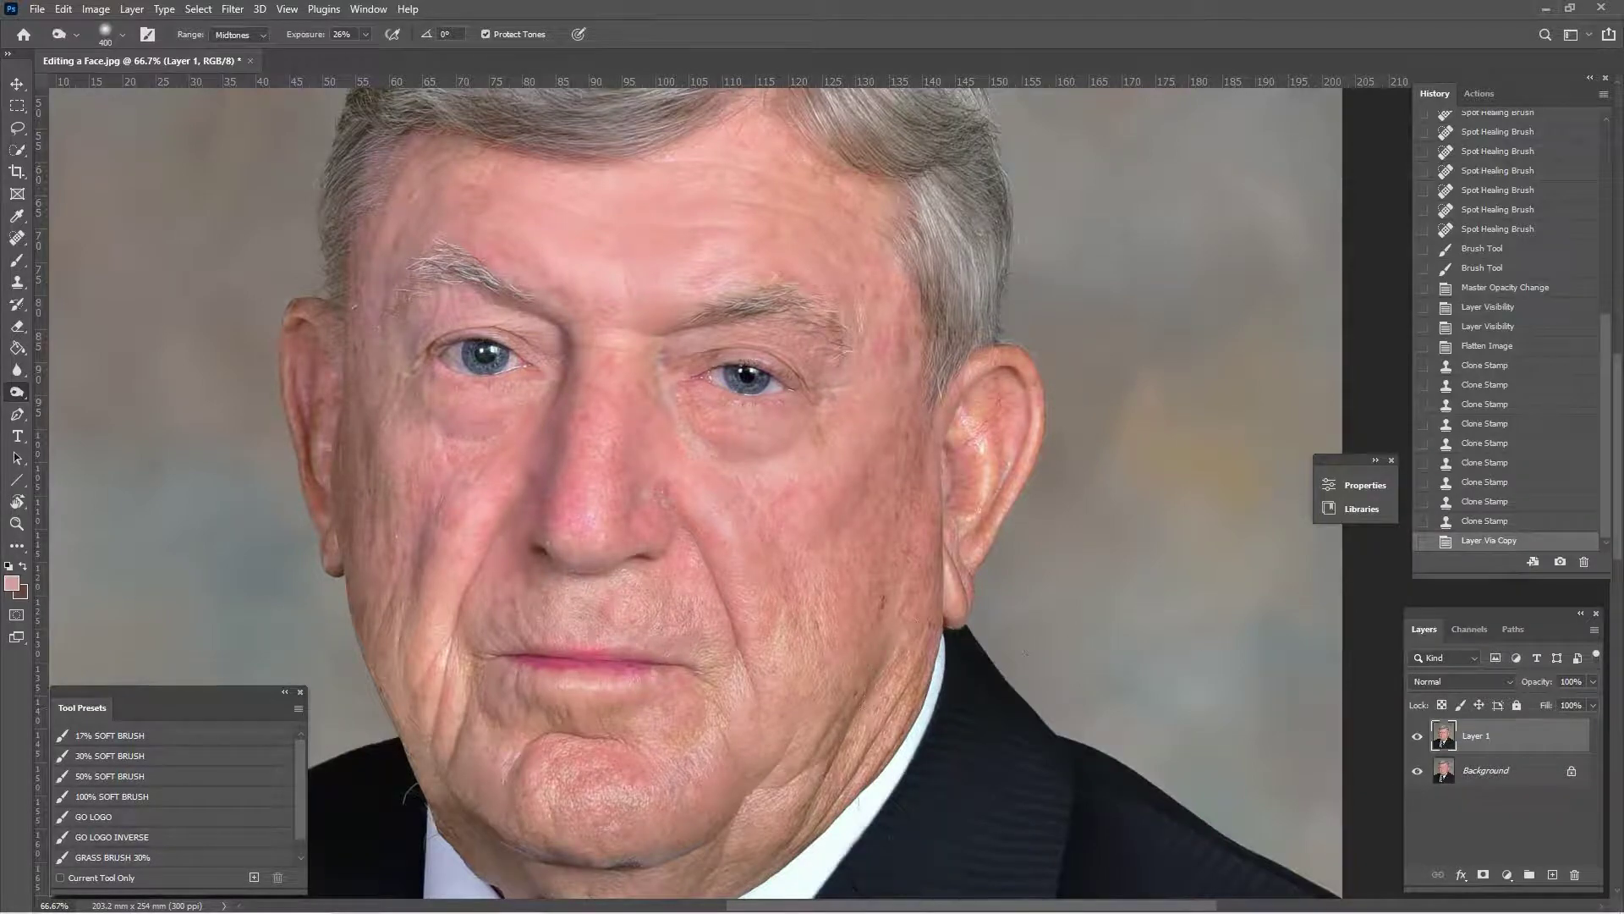
- Set up the Sponge tool in Desaturate mode with 27% flow and a brush size of 125
right_click(17, 392)
click(88, 427)
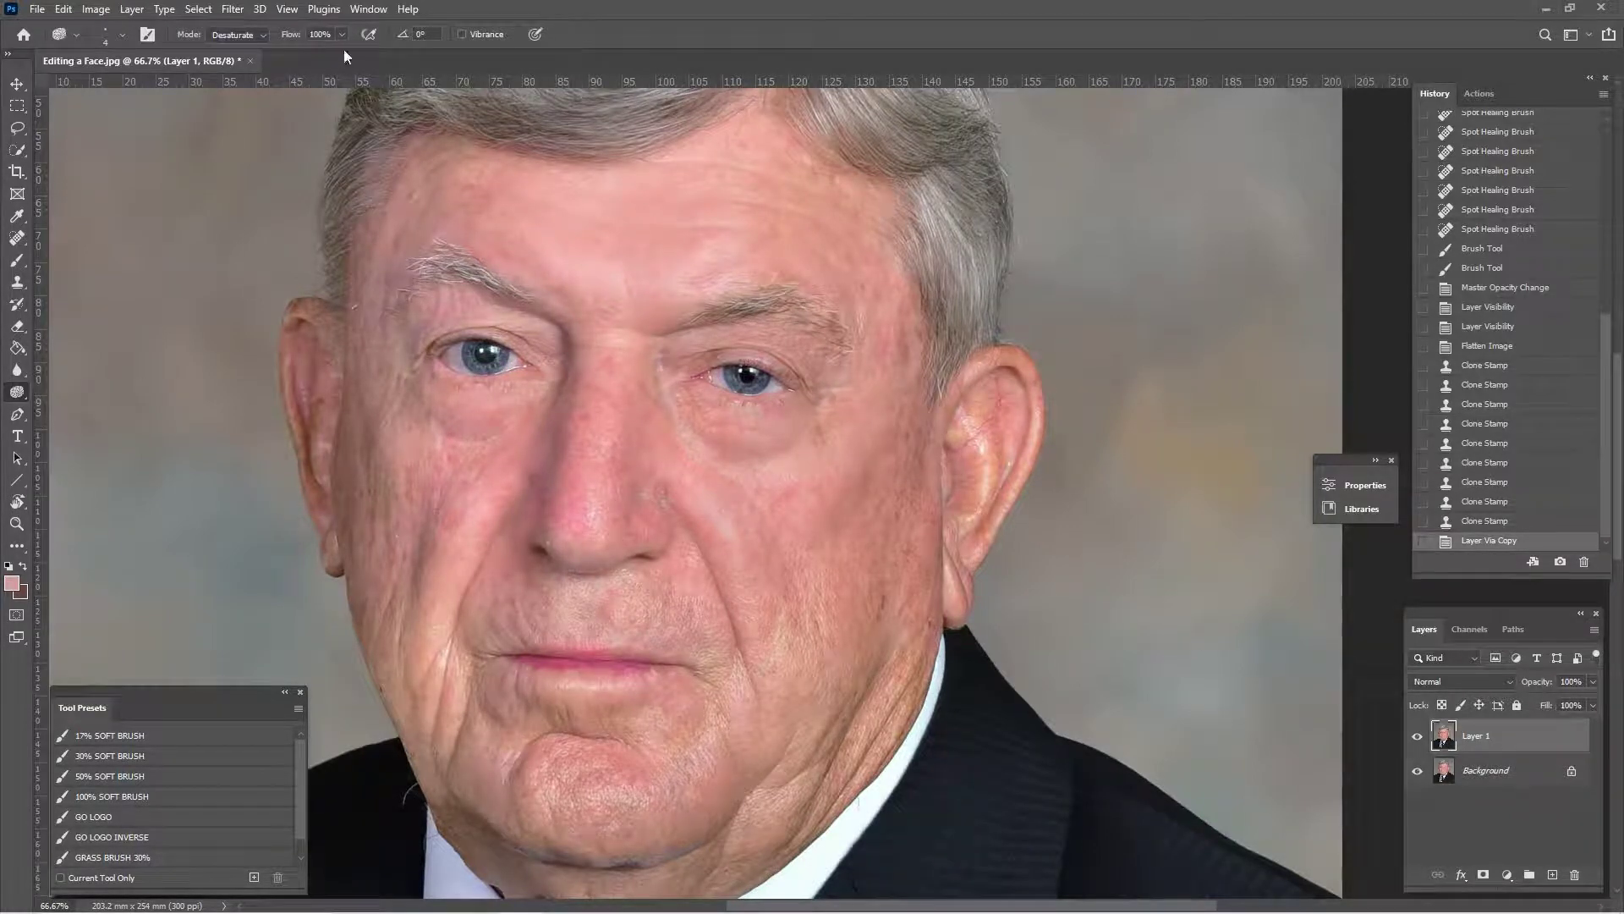
click(329, 34)
click(565, 391)
key(bracketright)
key(bracketright)
key(bracketright)
key(bracketright)
key(bracketright)
key(bracketright)
key(bracketright)
- Try to desaturate the reddened nose with the Sponge on the duplicate layer, compare before and after, and revert to the last Clone Stamp state
drag(568, 472, 584, 449)
key(ctrl+minus)
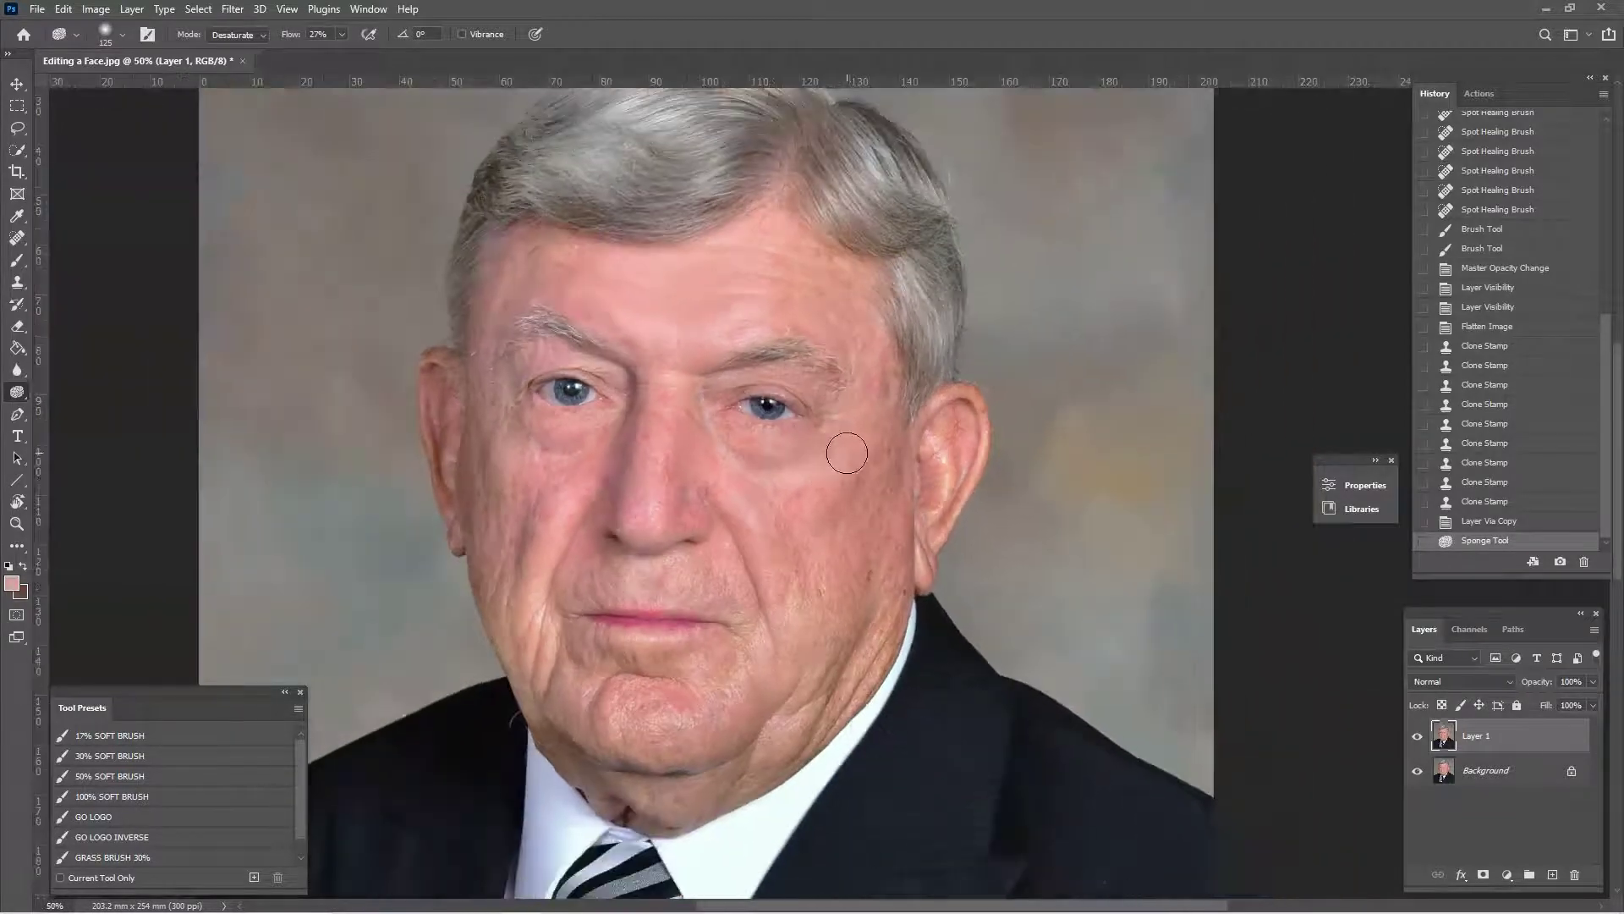
key(ctrl+minus)
key(ctrl+z)
key(ctrl+z)
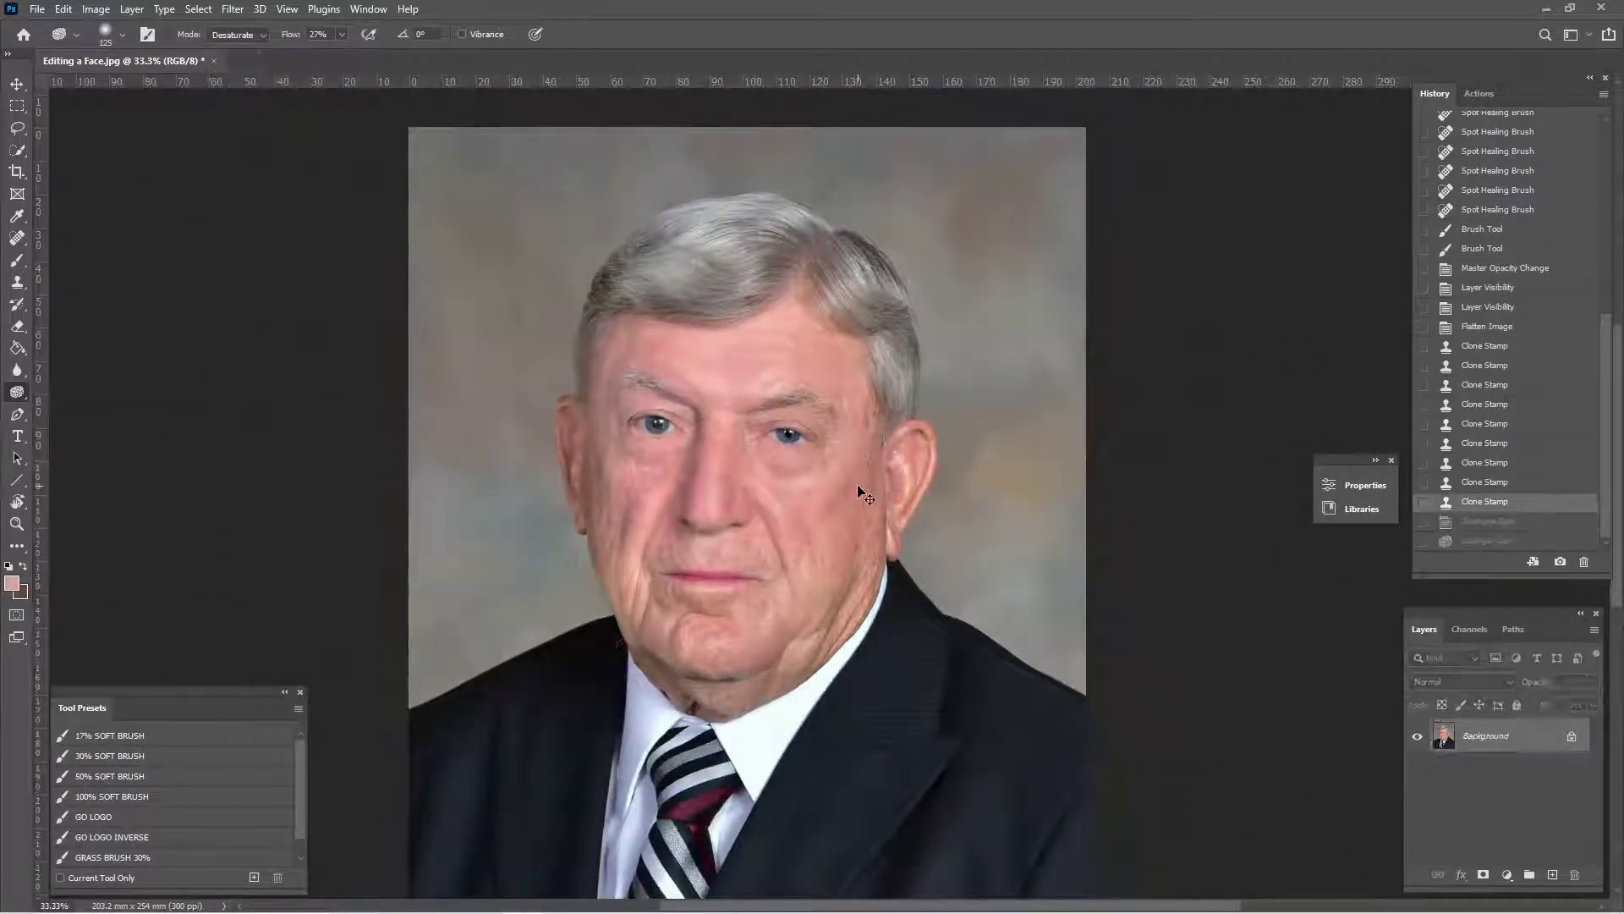
click(1522, 542)
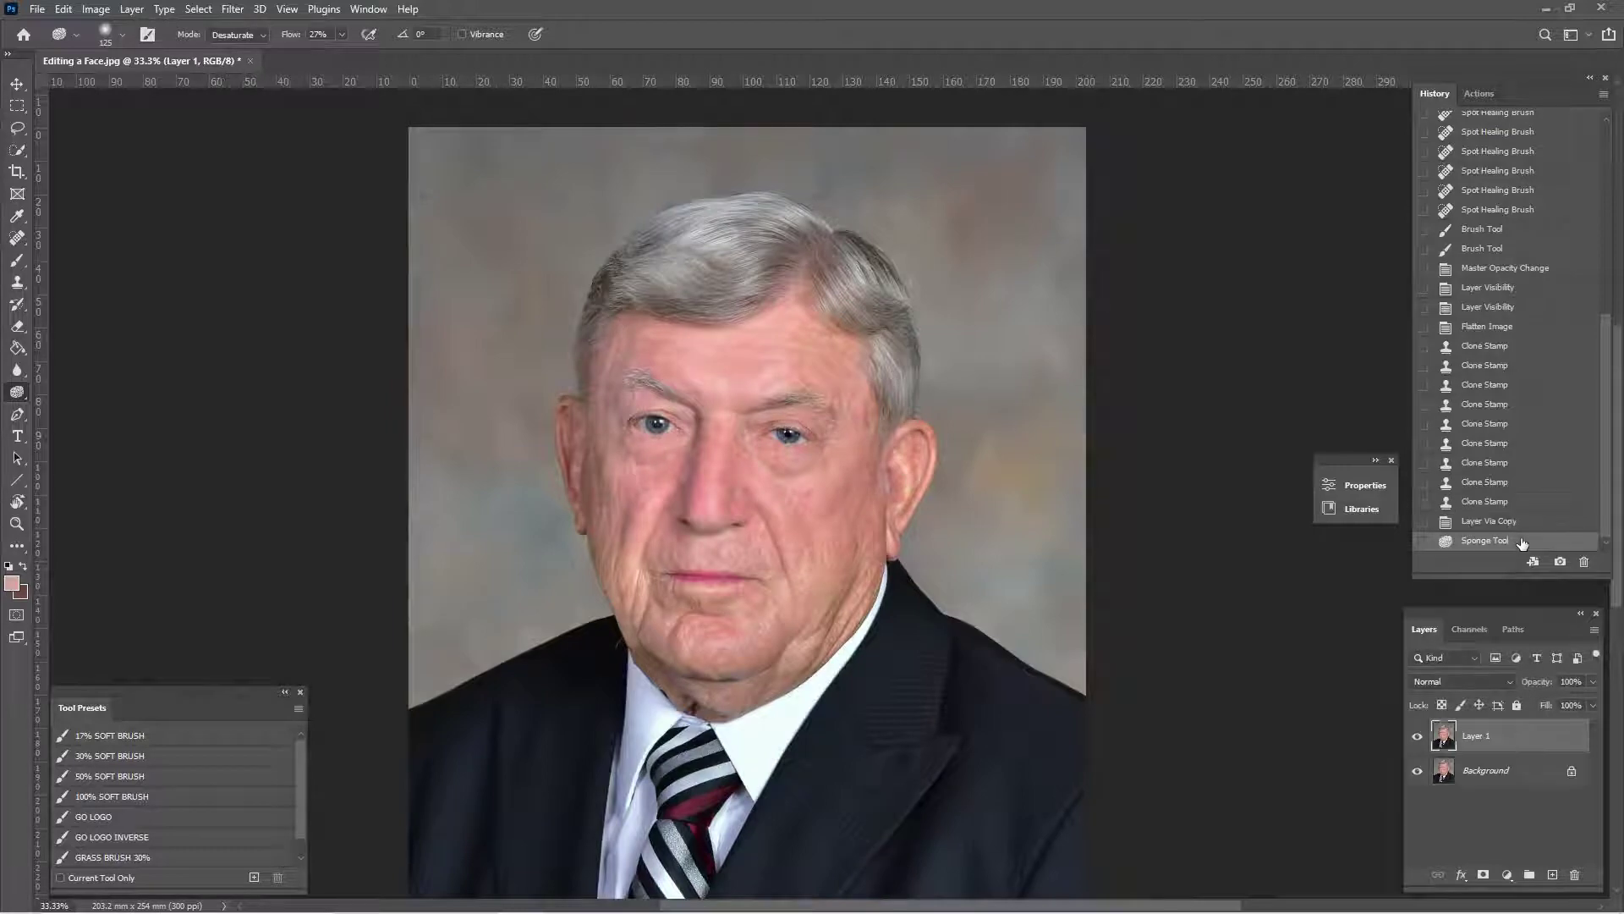
key(ctrl+plus)
key(ctrl+plus)
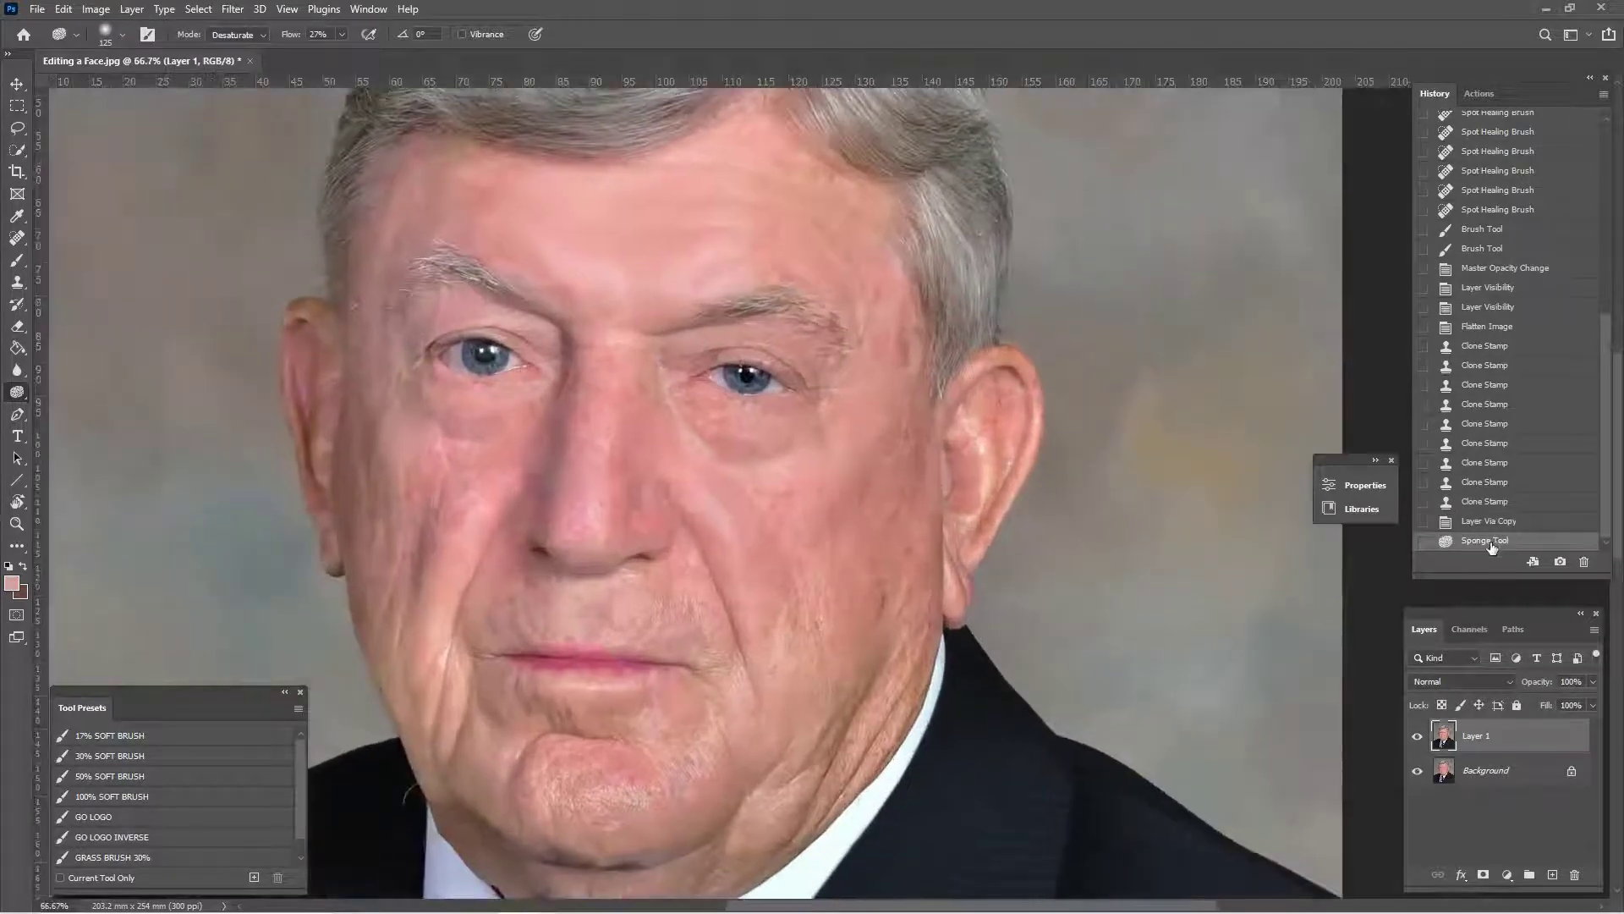
click(1491, 503)
- Desaturate the reddened nose on the Background layer with the Sponge enlarged to size 200, and compare with the previous history state
key(bracketright)
key(bracketright)
key(bracketright)
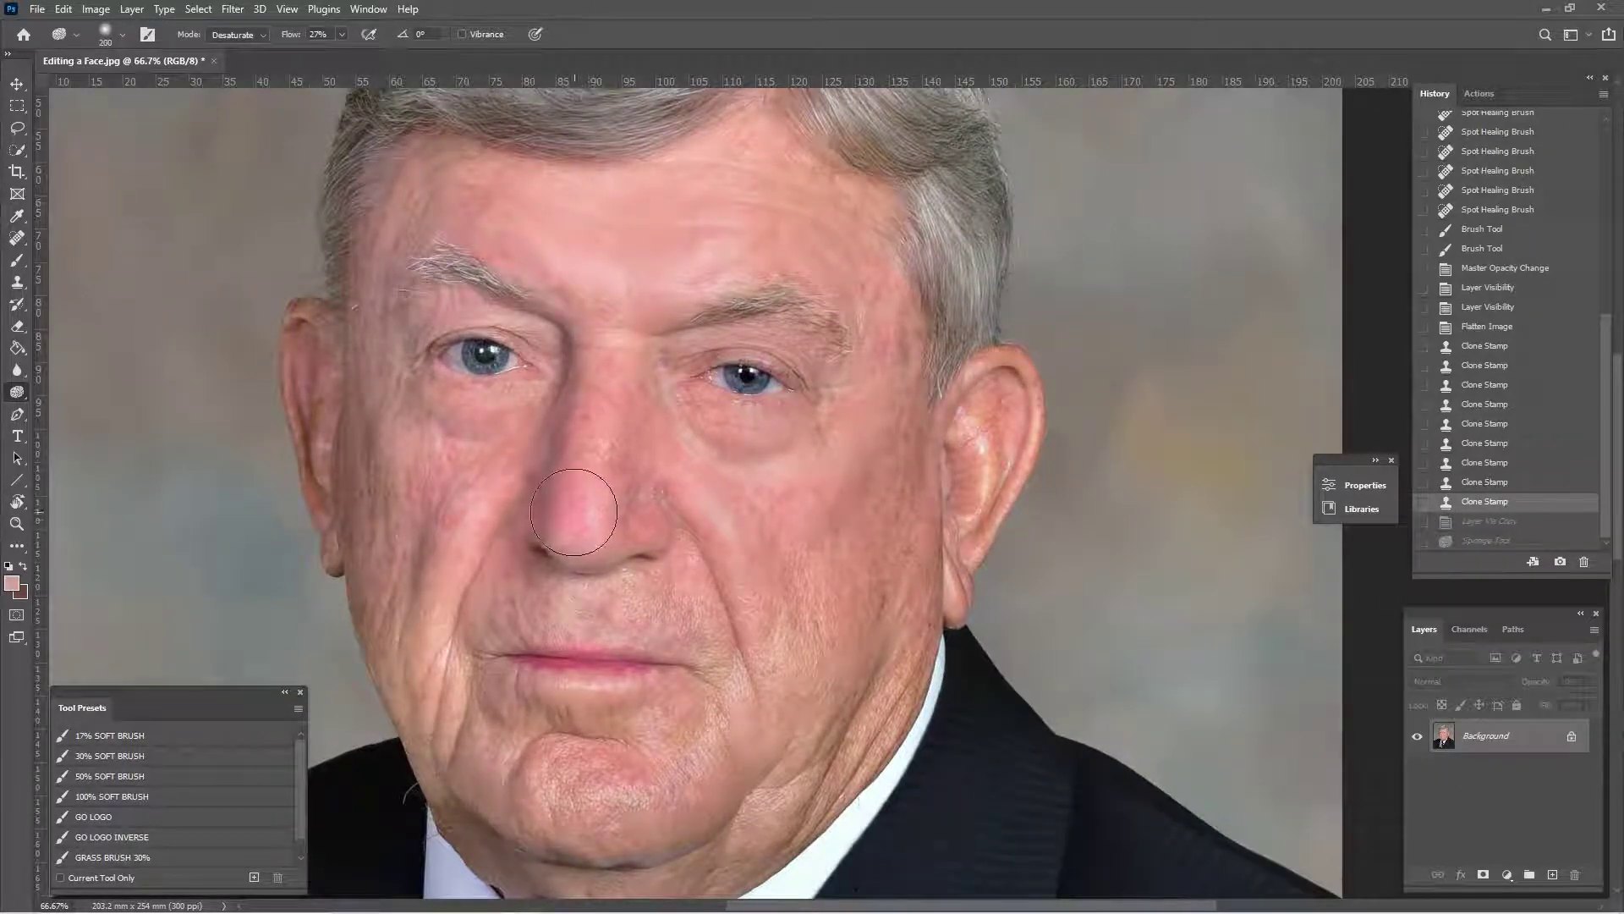
drag(573, 512, 584, 529)
key(ctrl+minus)
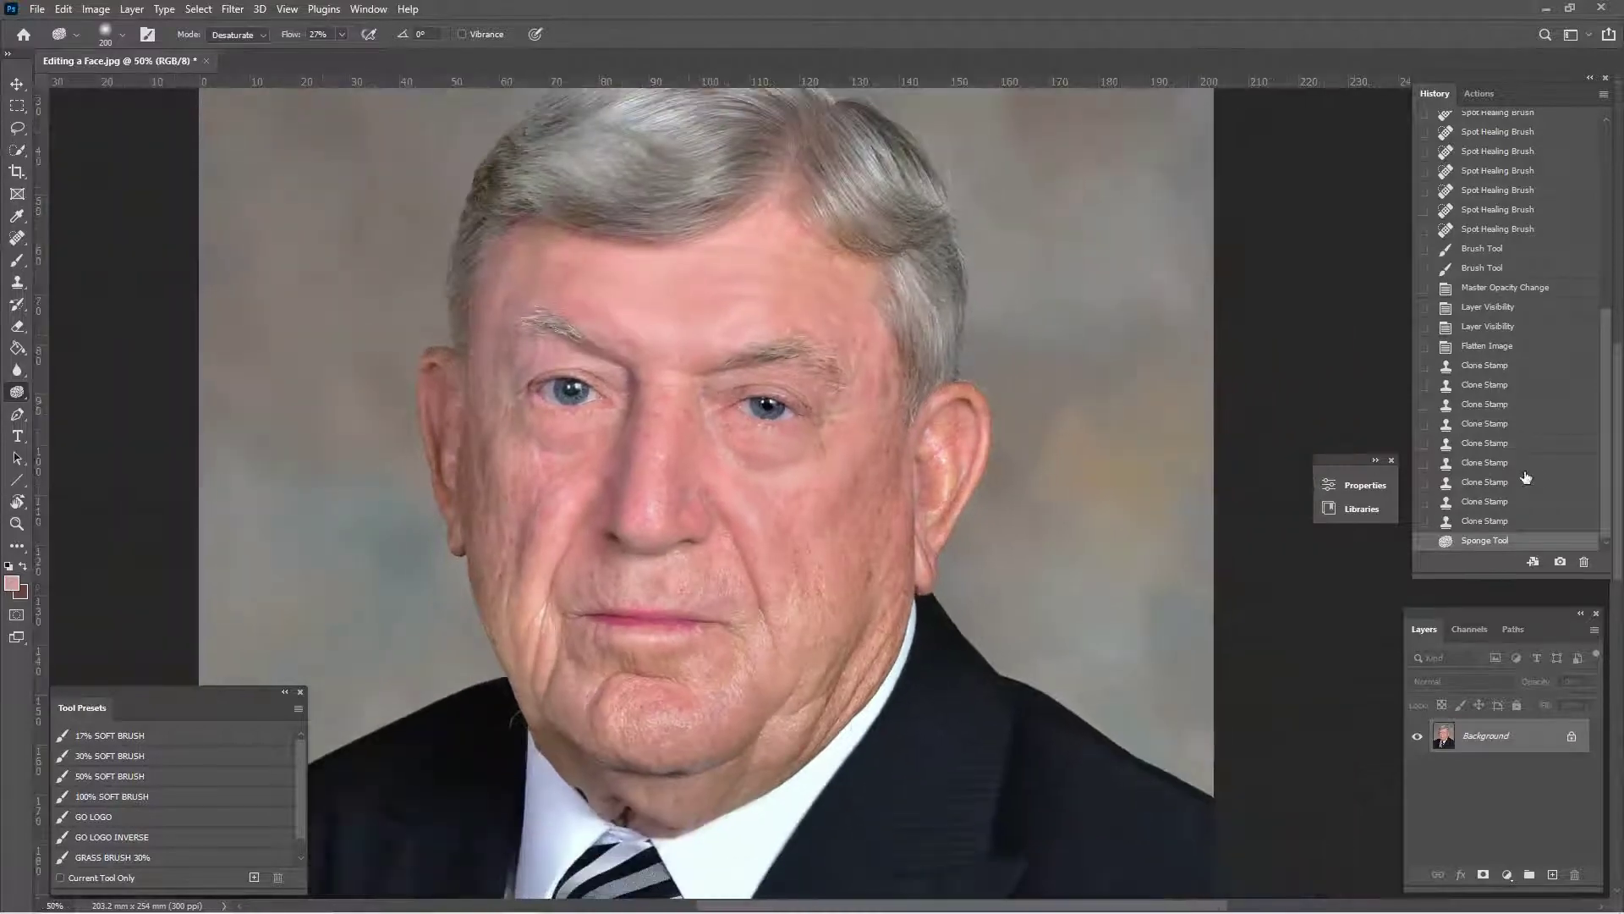
click(1547, 526)
click(1541, 540)
- Duplicate the background and lighten the crease below the image-left mouth corner with a size 50 Clone Stamp in Lighten mode at 33% opacity
key(ctrl+j)
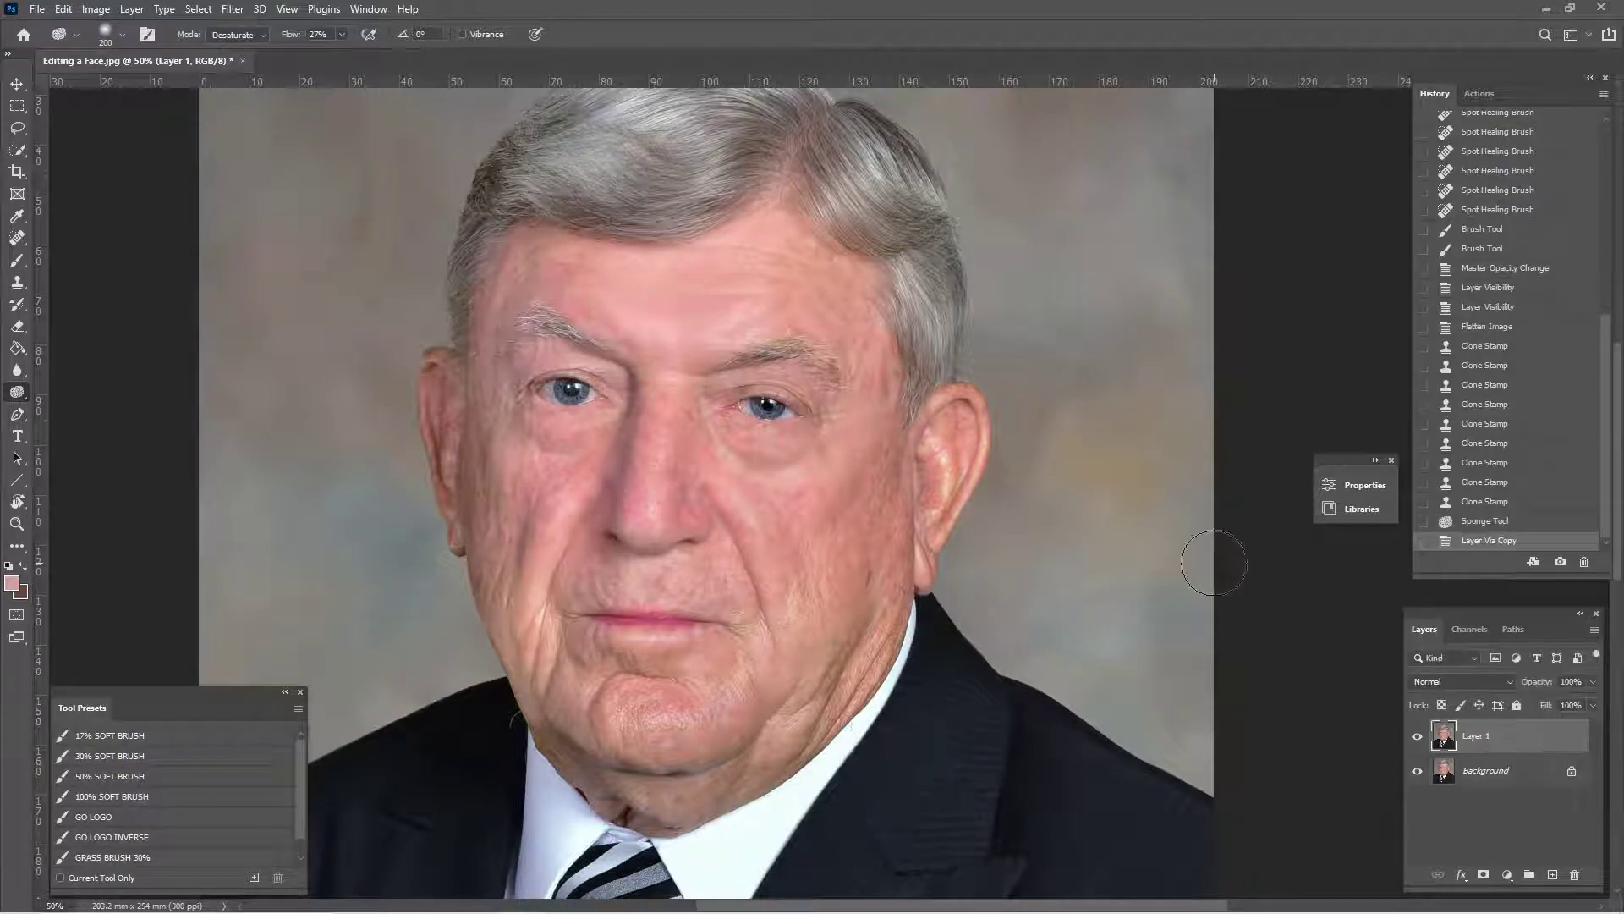
key(ctrl+plus)
drag(894, 598, 939, 495)
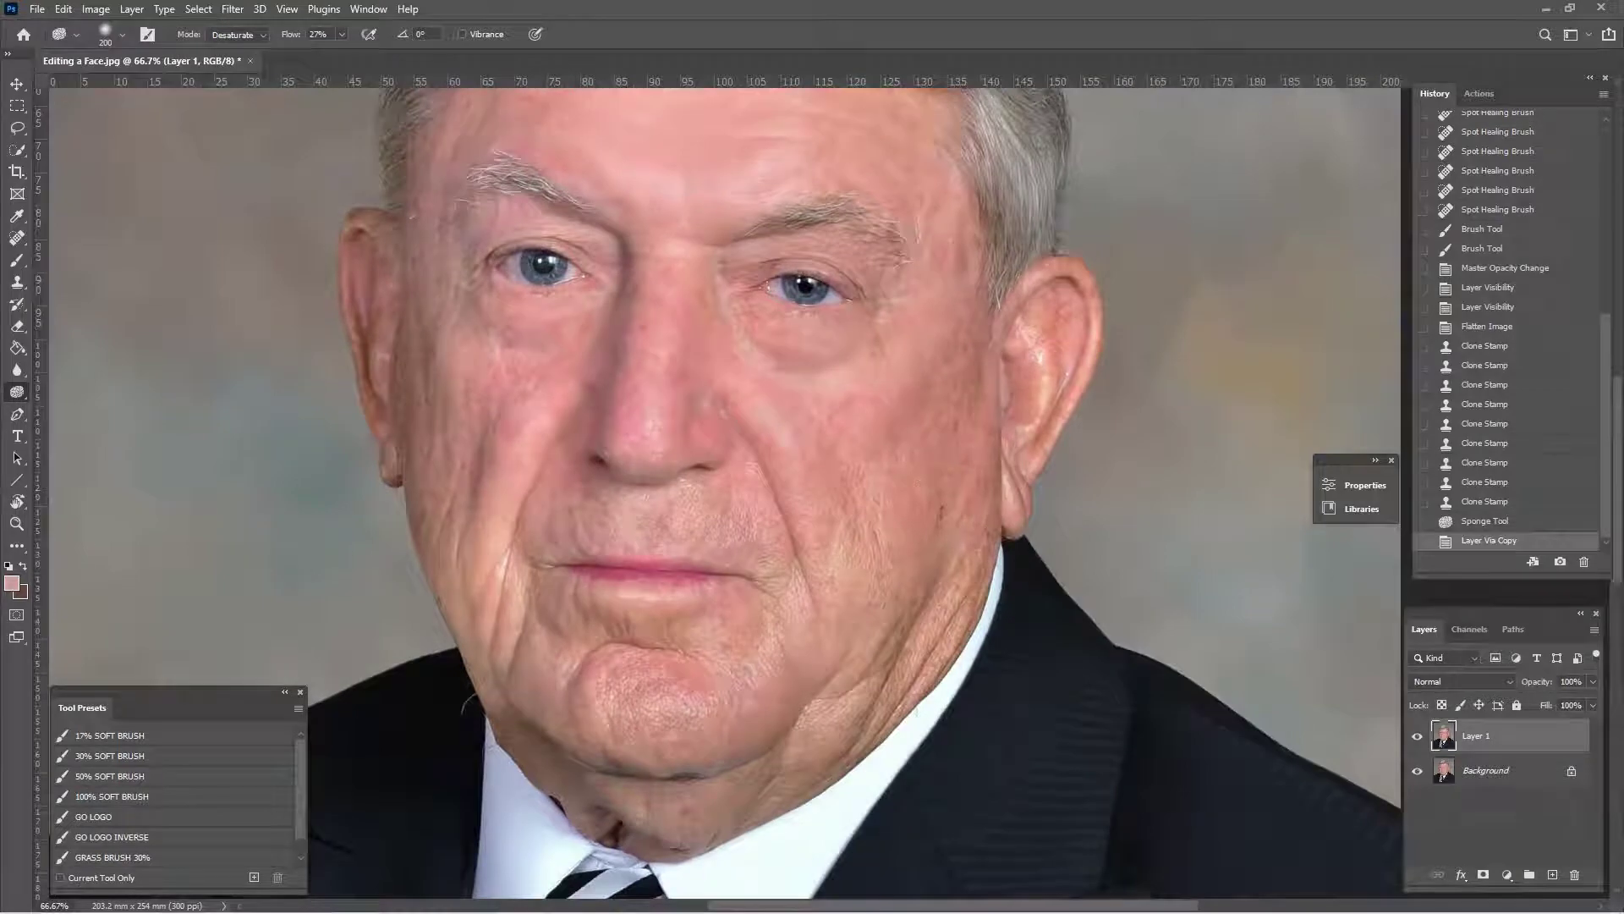
click(16, 284)
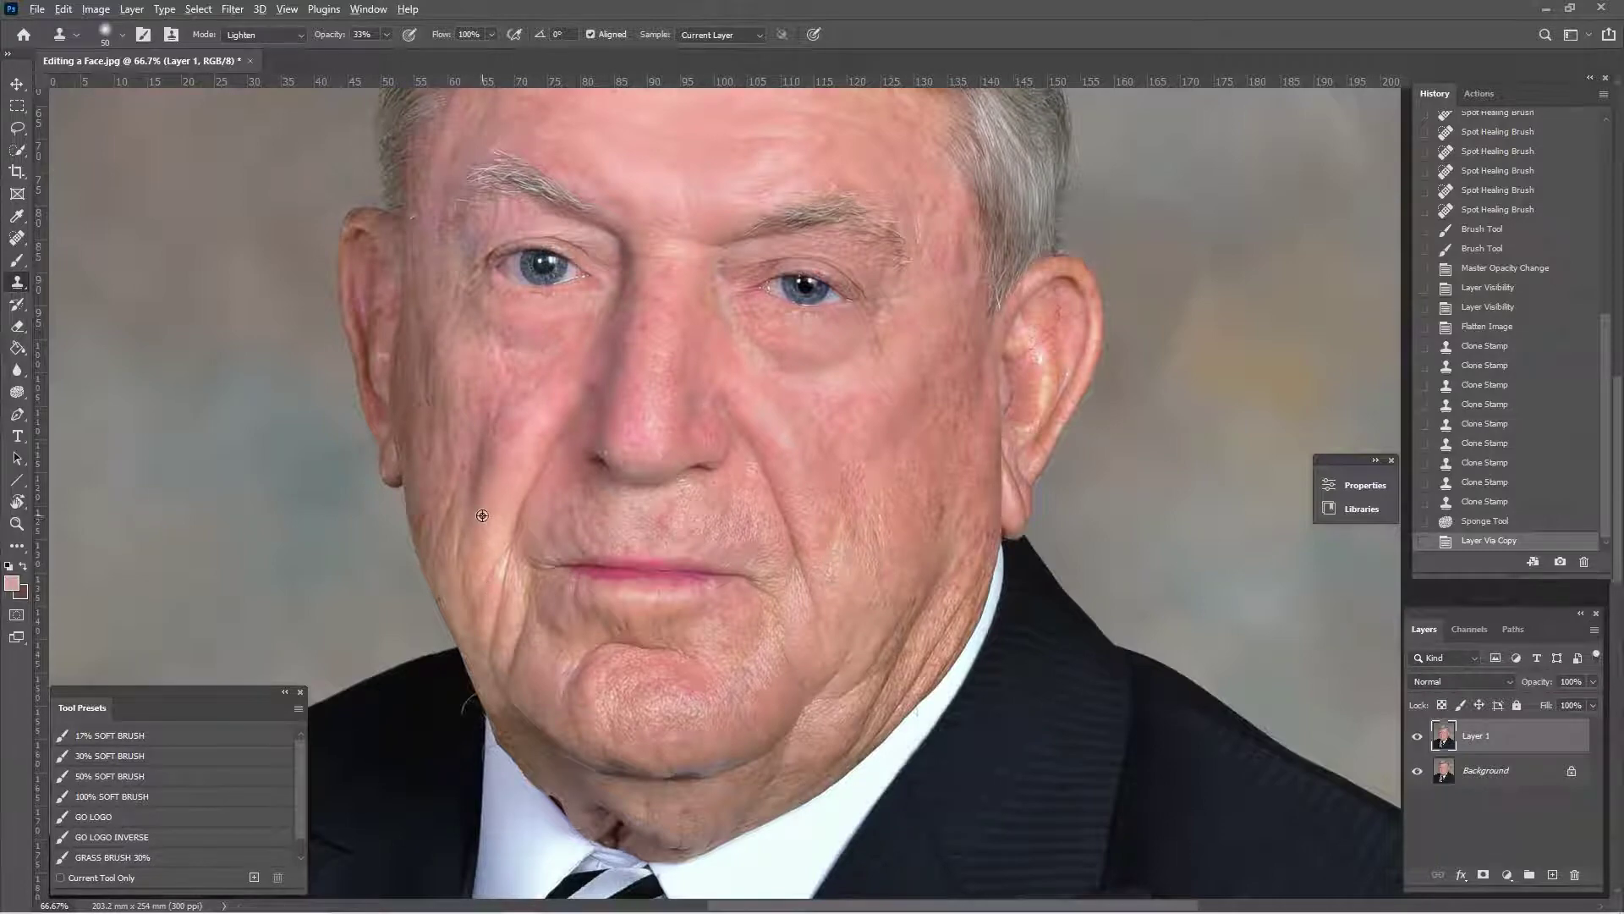
drag(514, 645, 531, 618)
- Try to lighten the crease along the image-left side of the chin with the Clone Stamp, undoing each stroke
drag(563, 705, 582, 661)
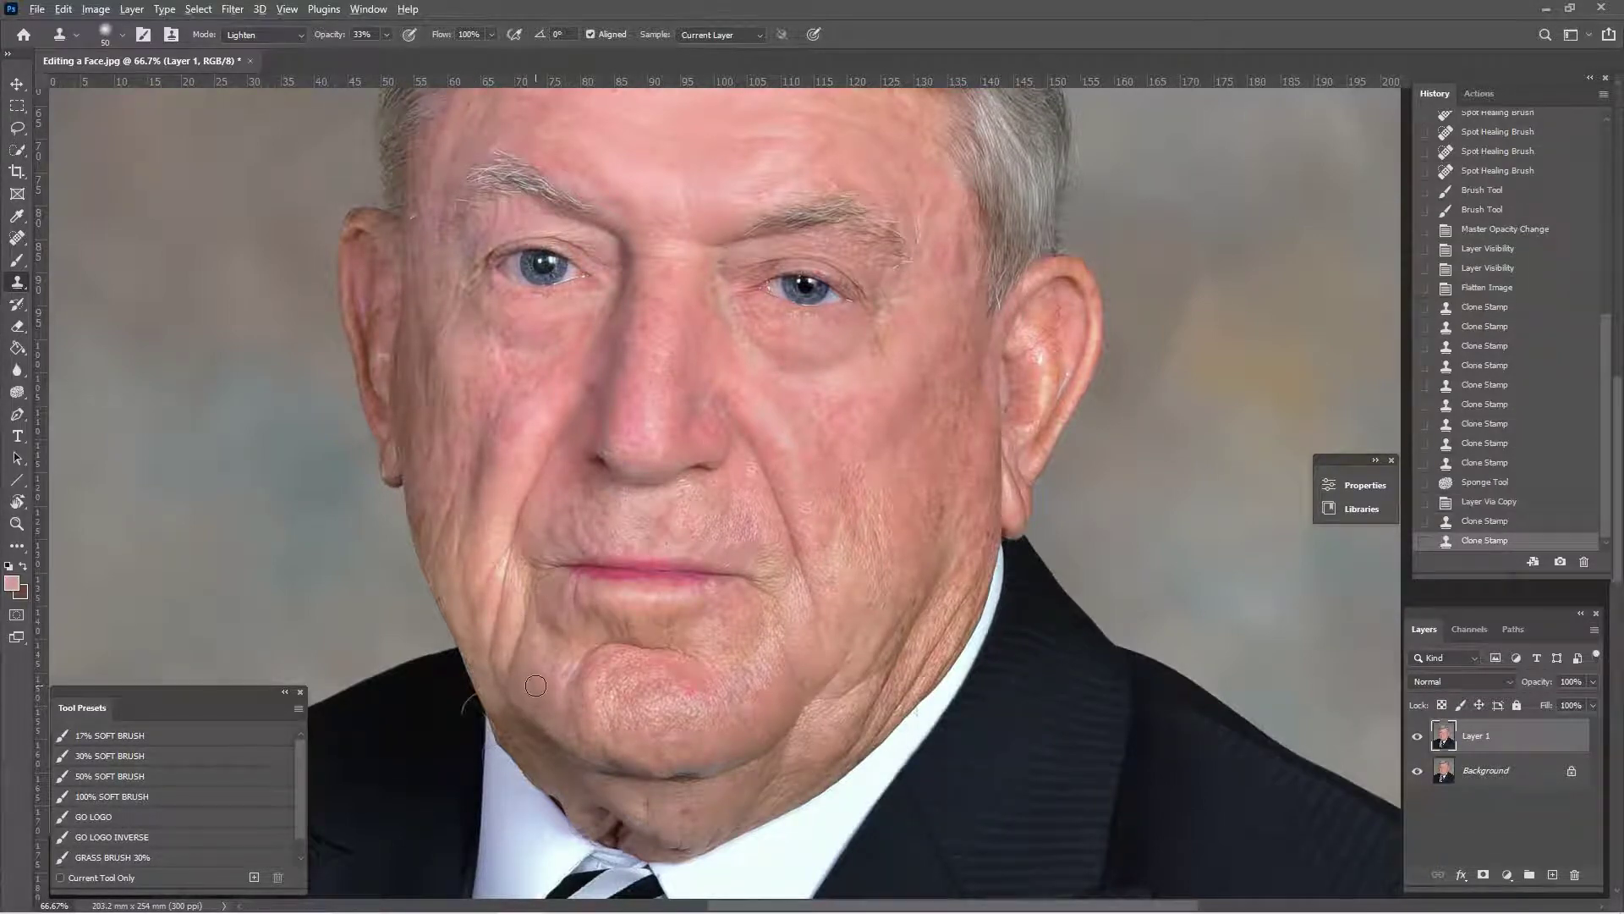
key(ctrl+z)
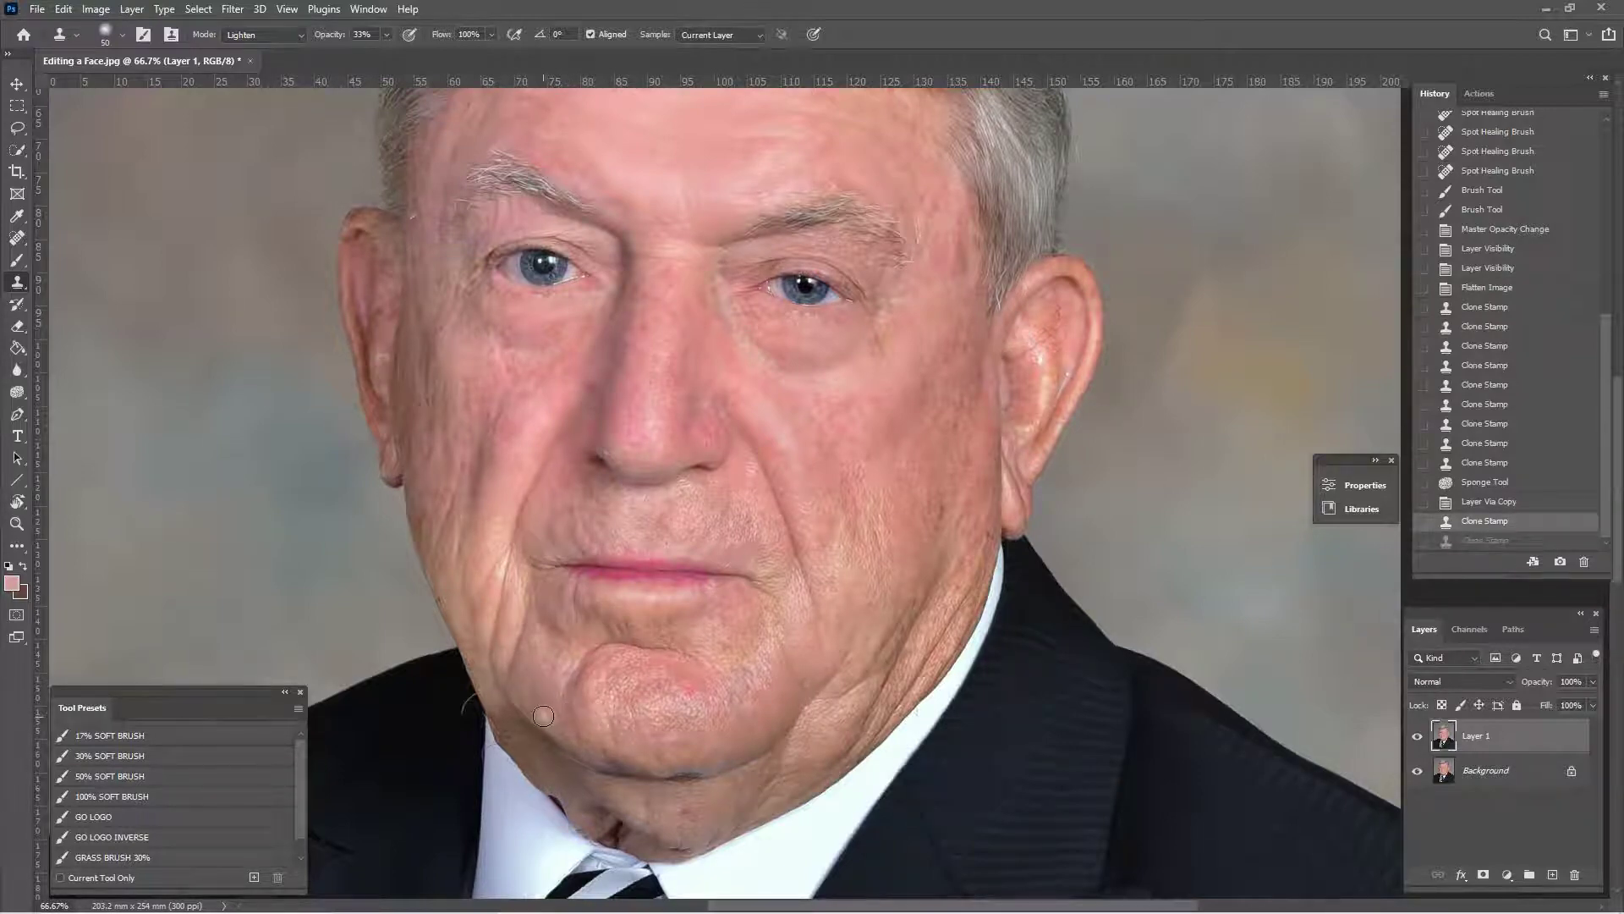
drag(546, 715, 583, 665)
key(ctrl+z)
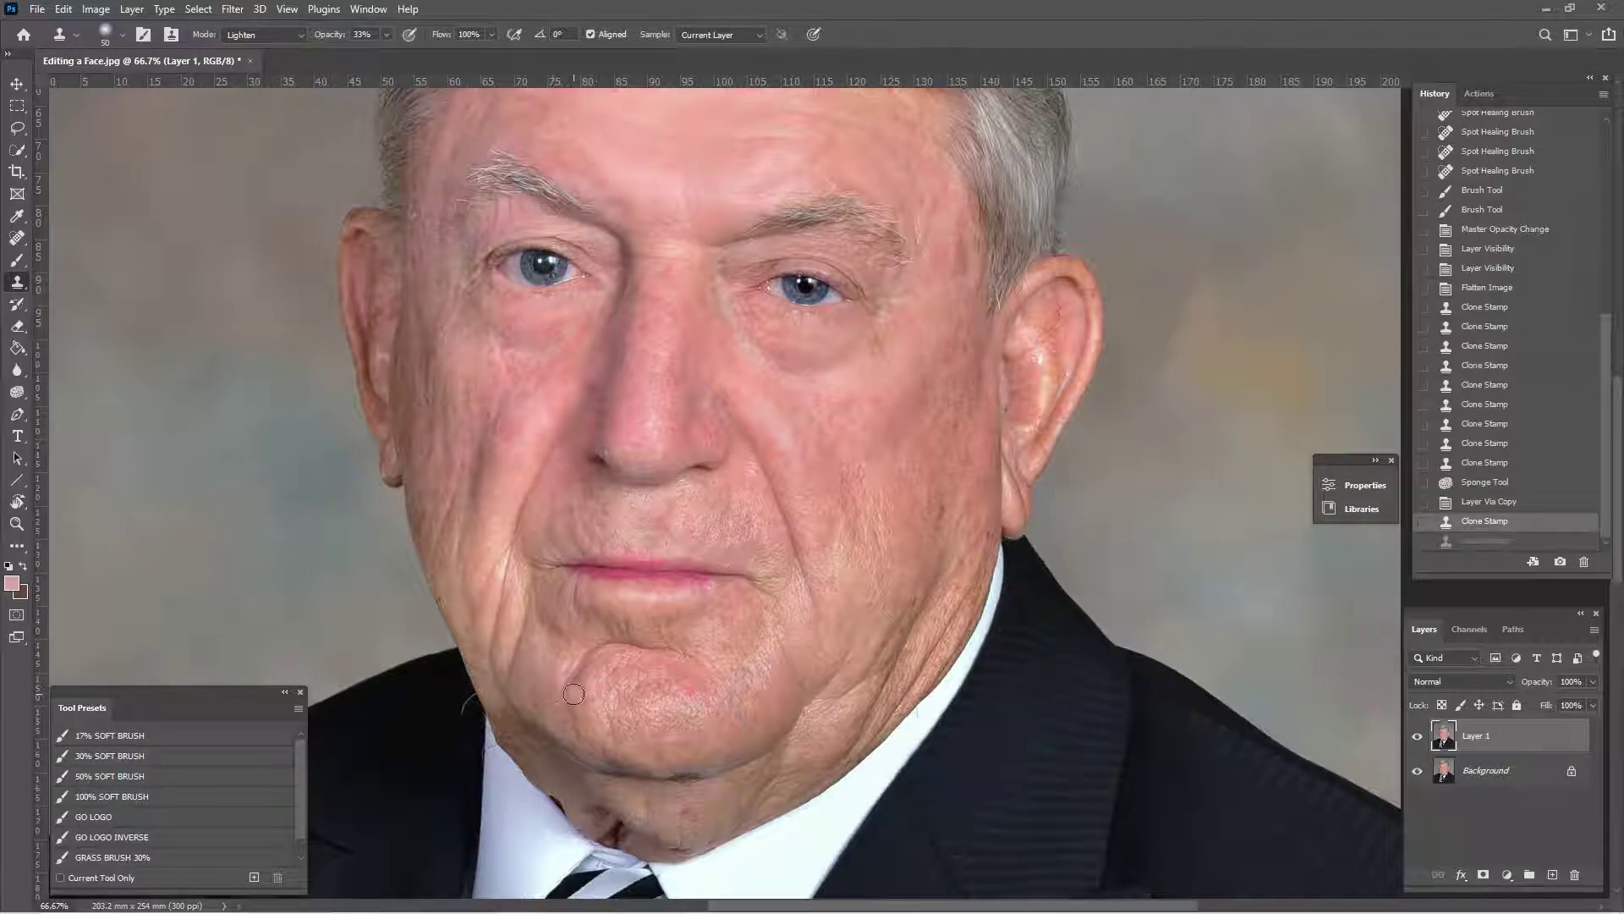
- Lighten the crease along the image-left side of the chin with the Clone Stamp and compare it with the earlier history states
alt+click(551, 703)
drag(565, 705, 584, 665)
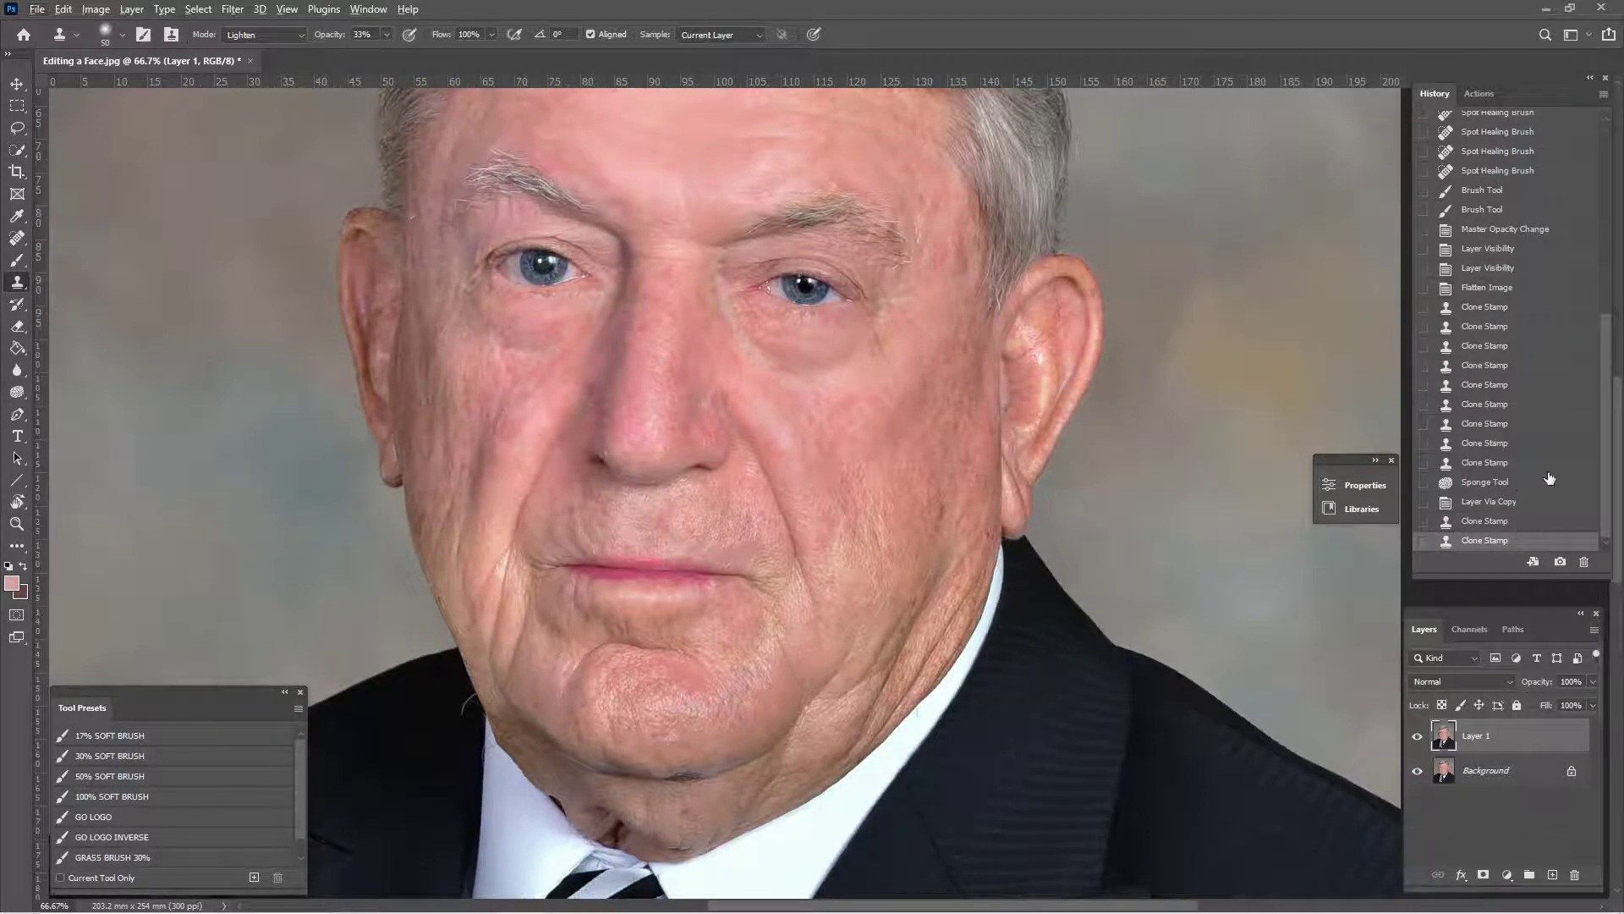
click(1540, 525)
click(1535, 505)
click(1536, 484)
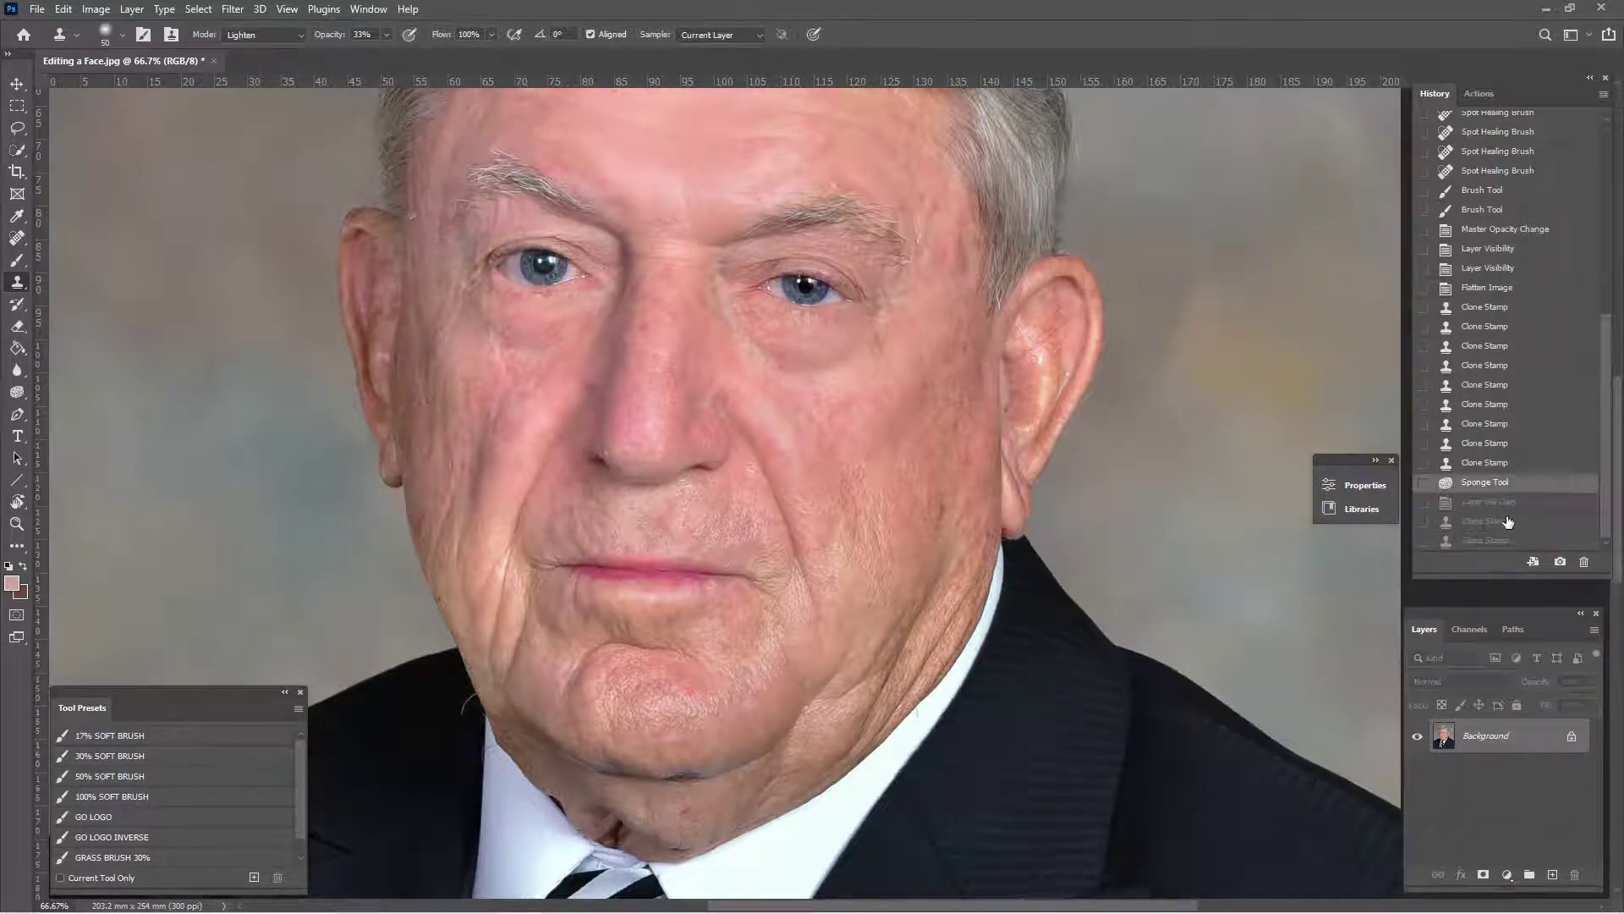
key(ctrl+y)
key(ctrl+y)
click(1541, 541)
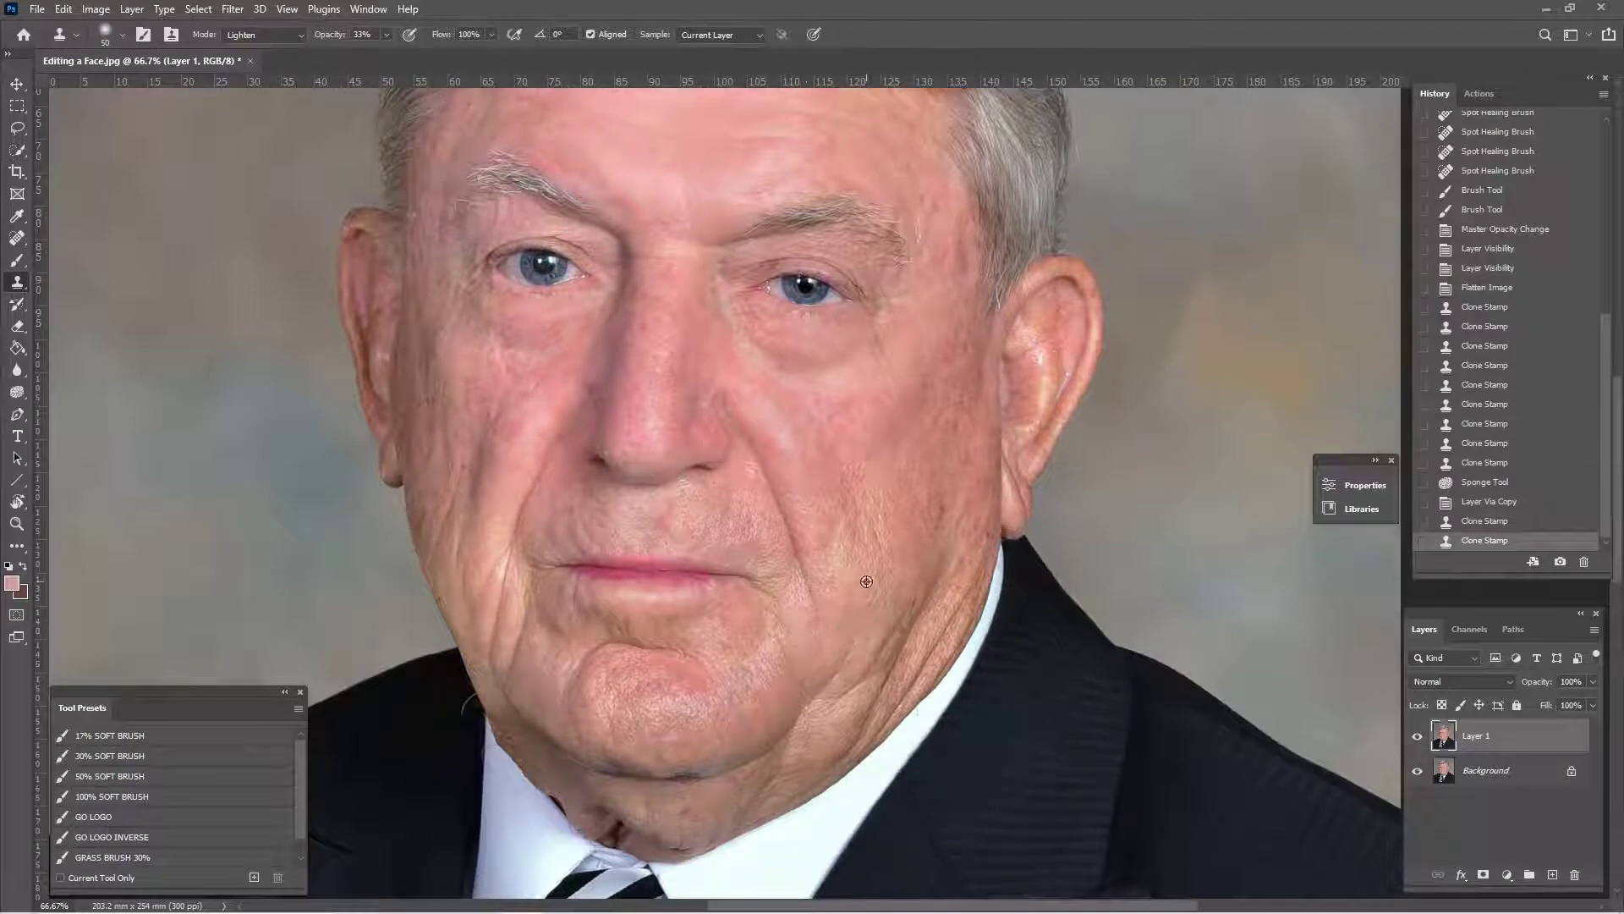
- Lighten the crease between lower lip and chin and the fold beside the image-right mouth corner with the Clone Stamp
mouse_move(698, 648)
mouse_down()
mouse_move(597, 654)
mouse_move(668, 648)
mouse_up()
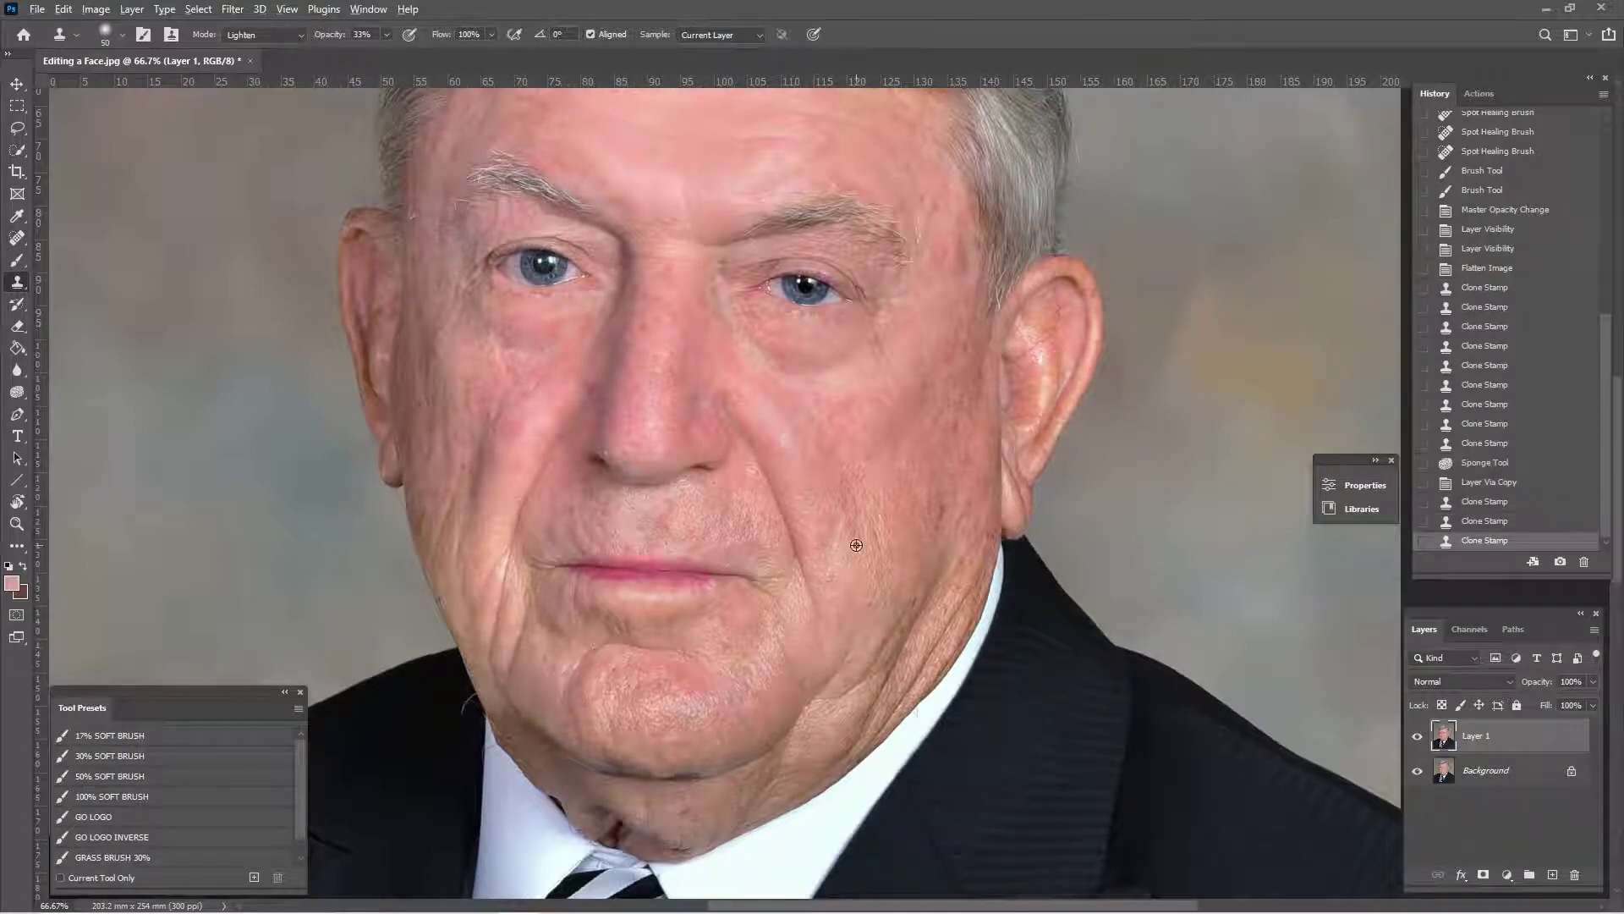
click(831, 579)
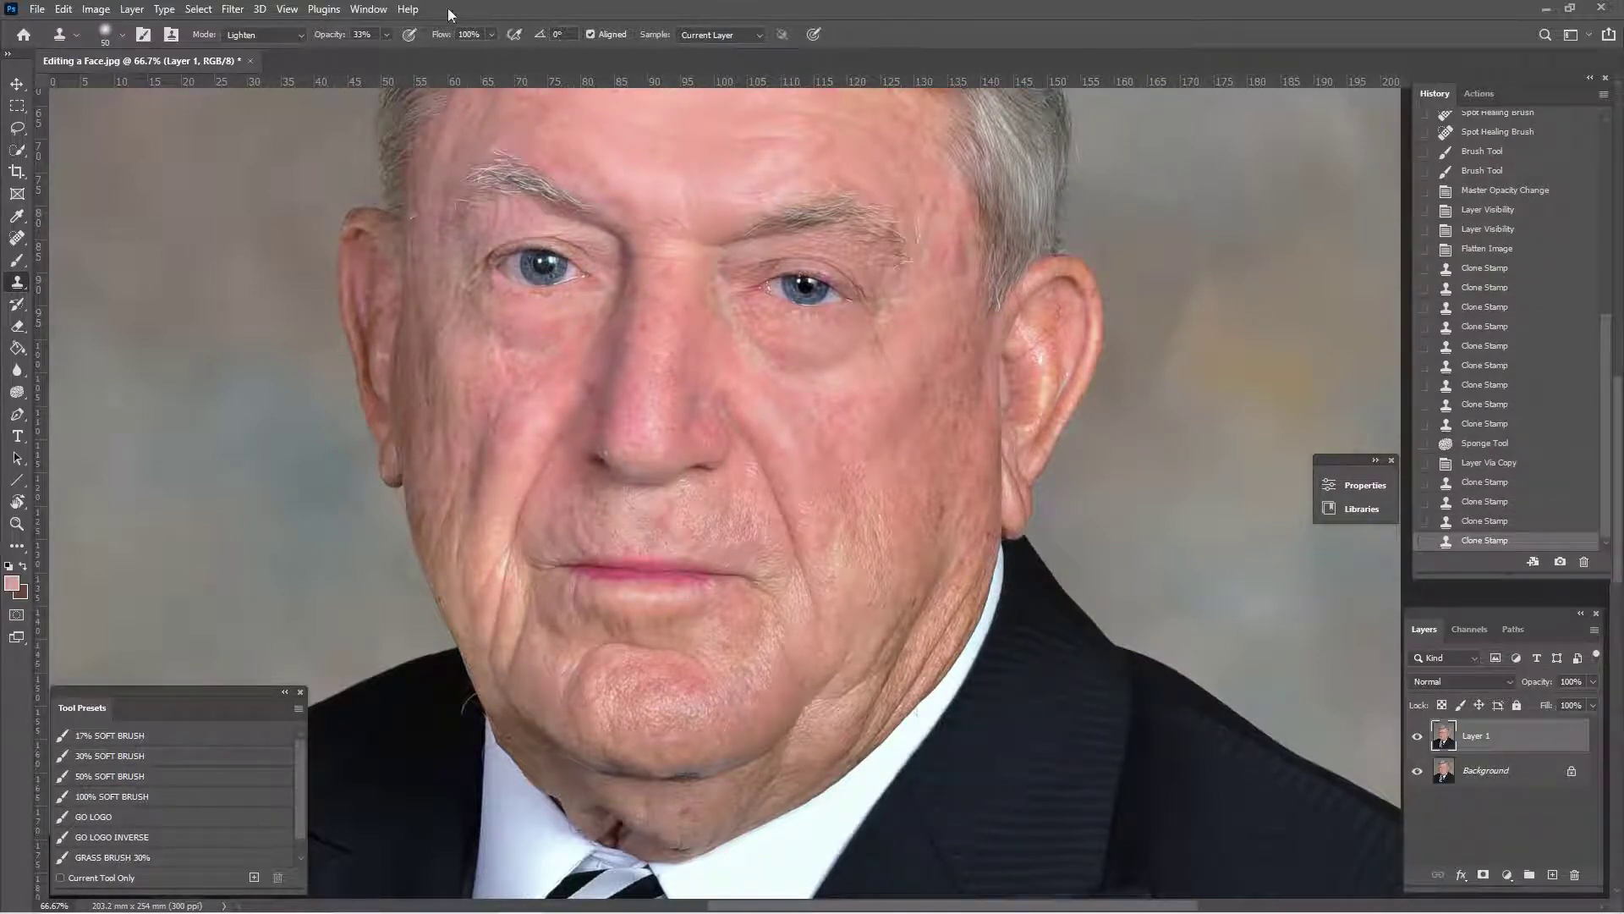
click(369, 10)
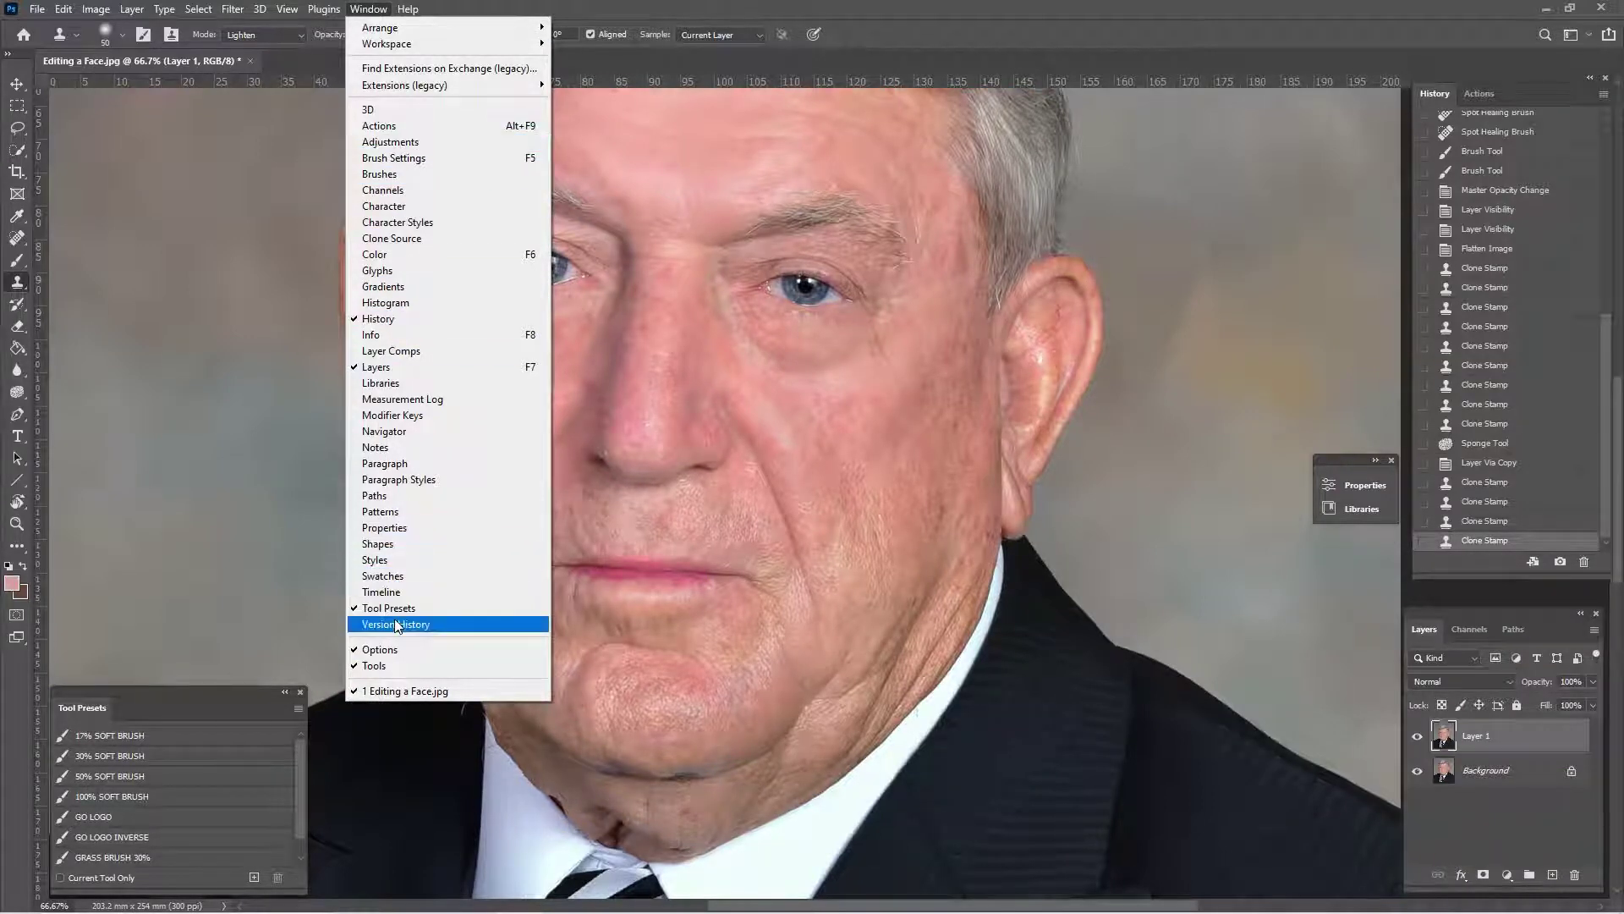
click(855, 514)
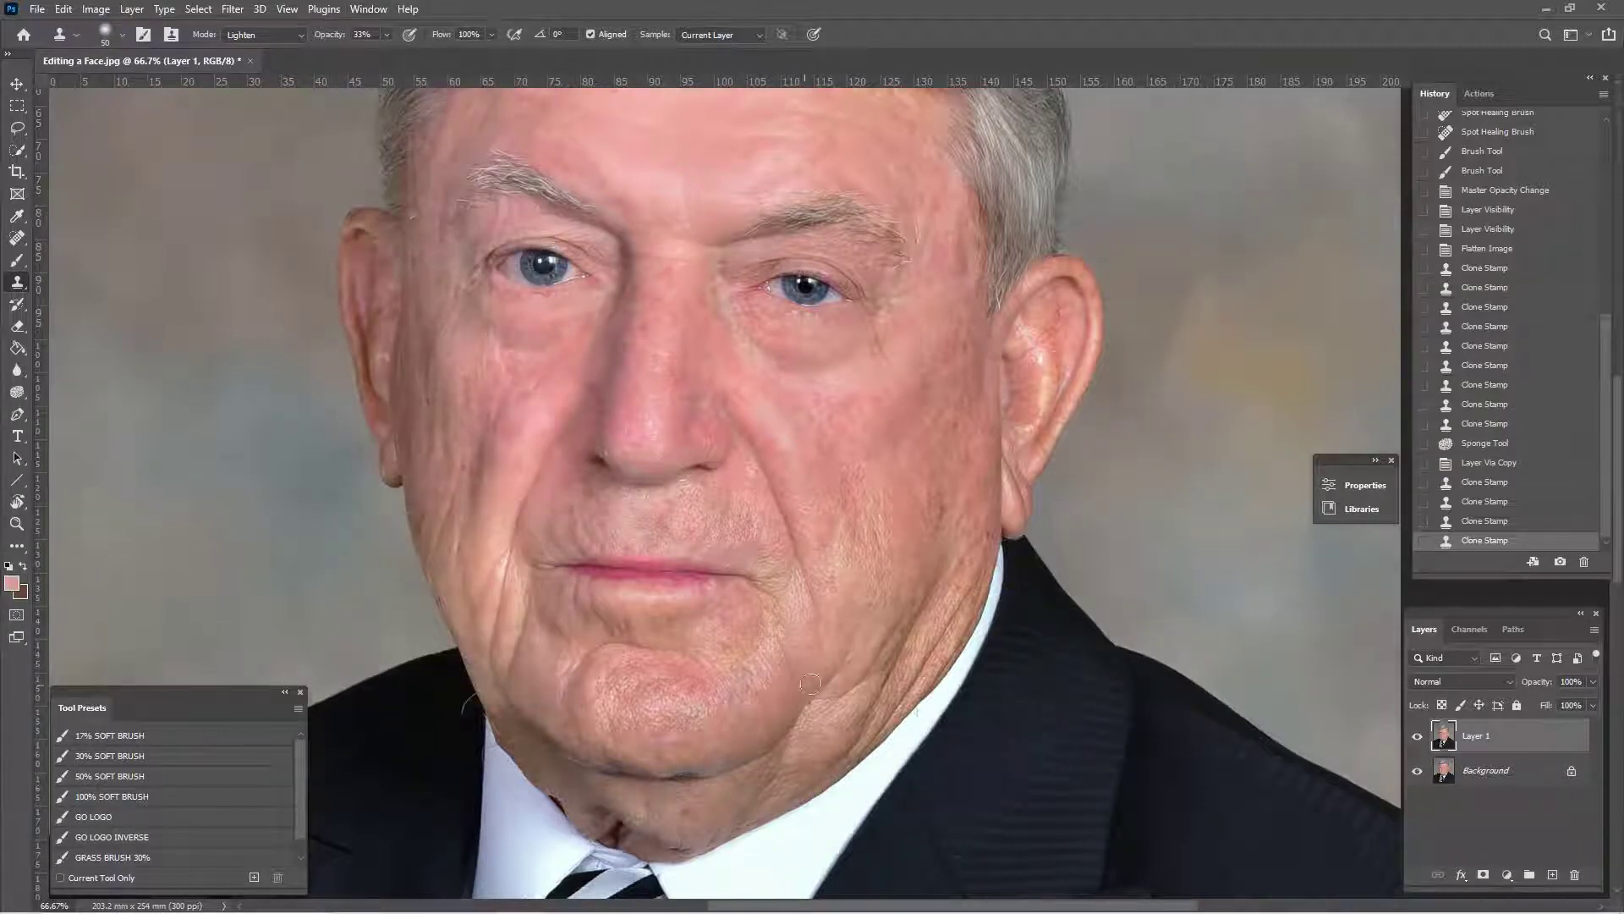
drag(855, 605, 863, 533)
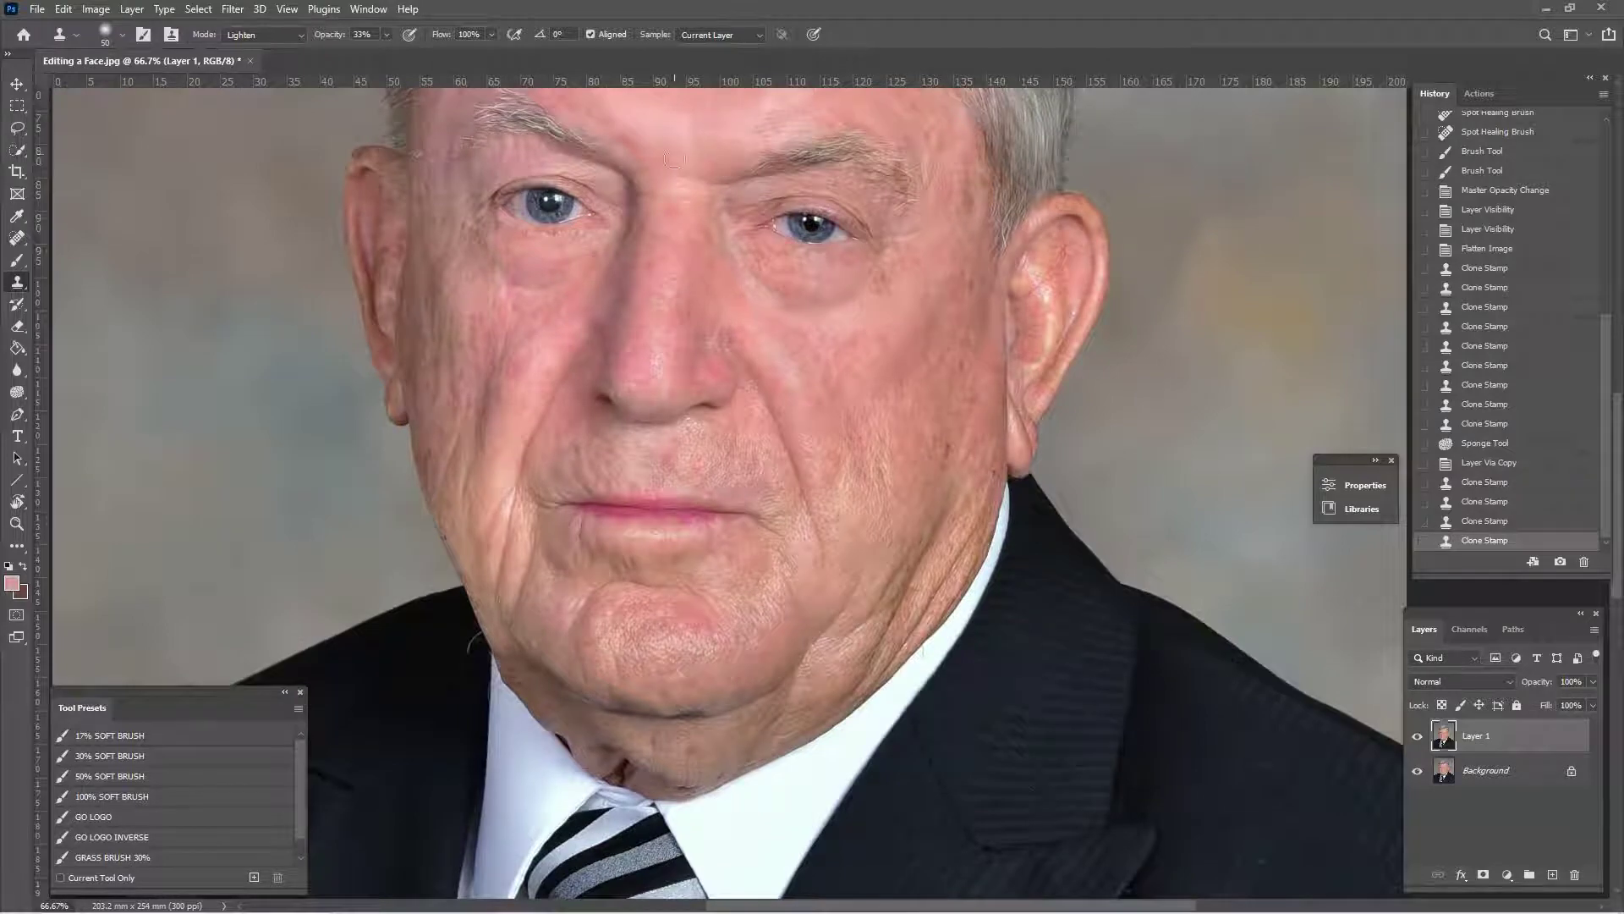
- Lighten the shadow under the chin and the creases along the image-right jaw with the Clone Stamp enlarged to size 60
key(])
alt+click(624, 658)
mouse_move(592, 703)
mouse_down()
mouse_move(660, 717)
mouse_move(732, 698)
mouse_up()
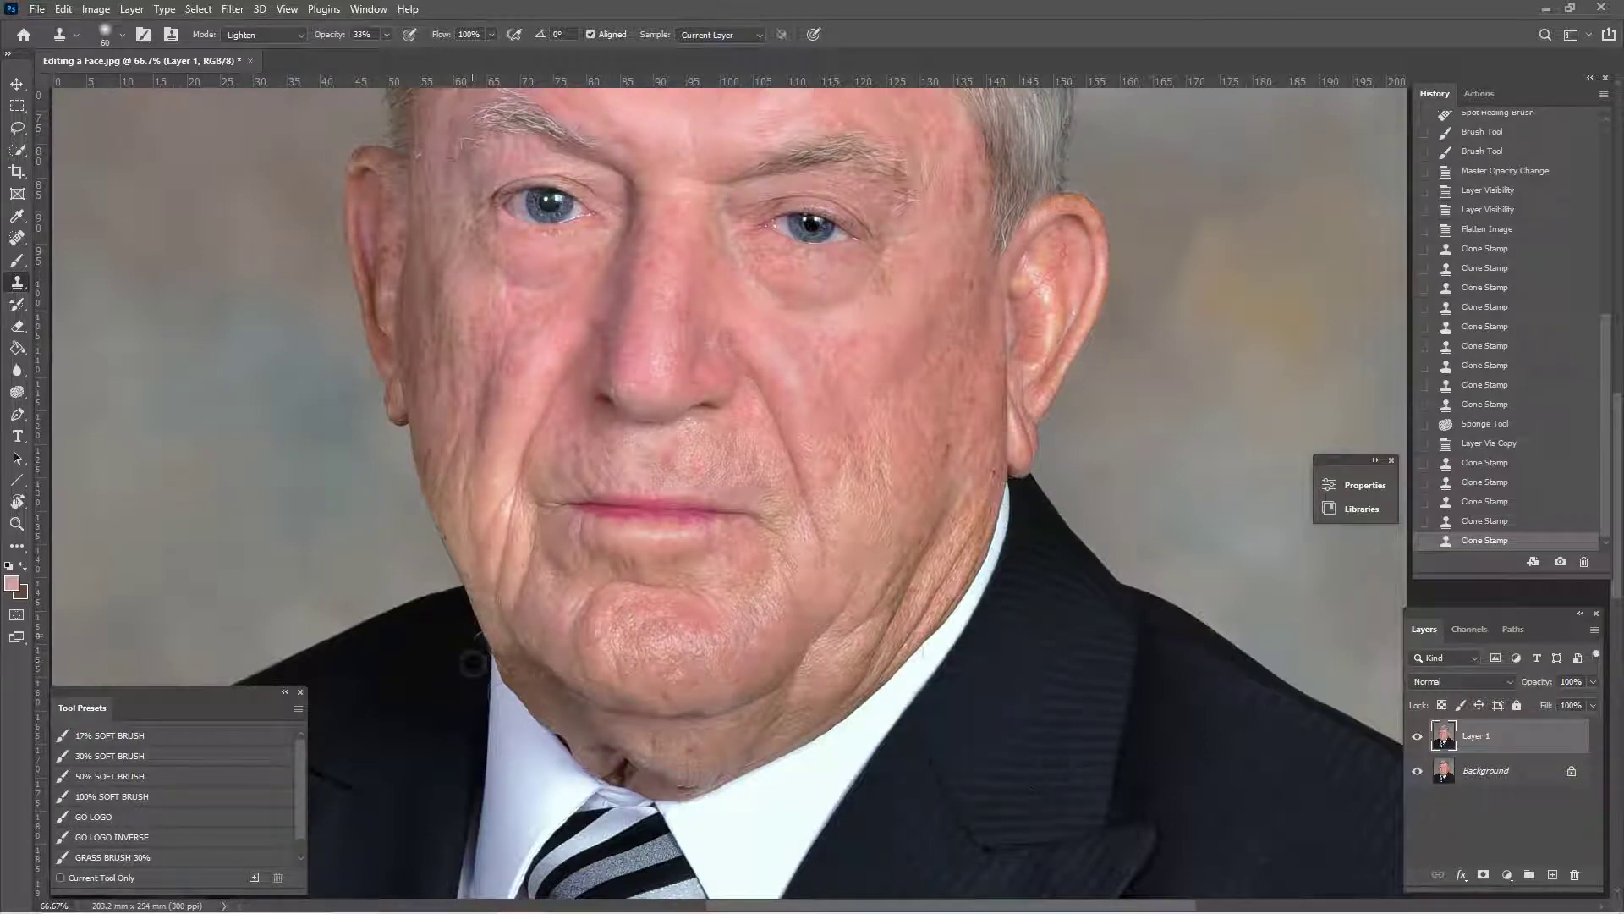
alt+click(862, 553)
mouse_move(931, 559)
mouse_down()
mouse_move(942, 524)
mouse_move(888, 620)
mouse_move(880, 499)
mouse_up()
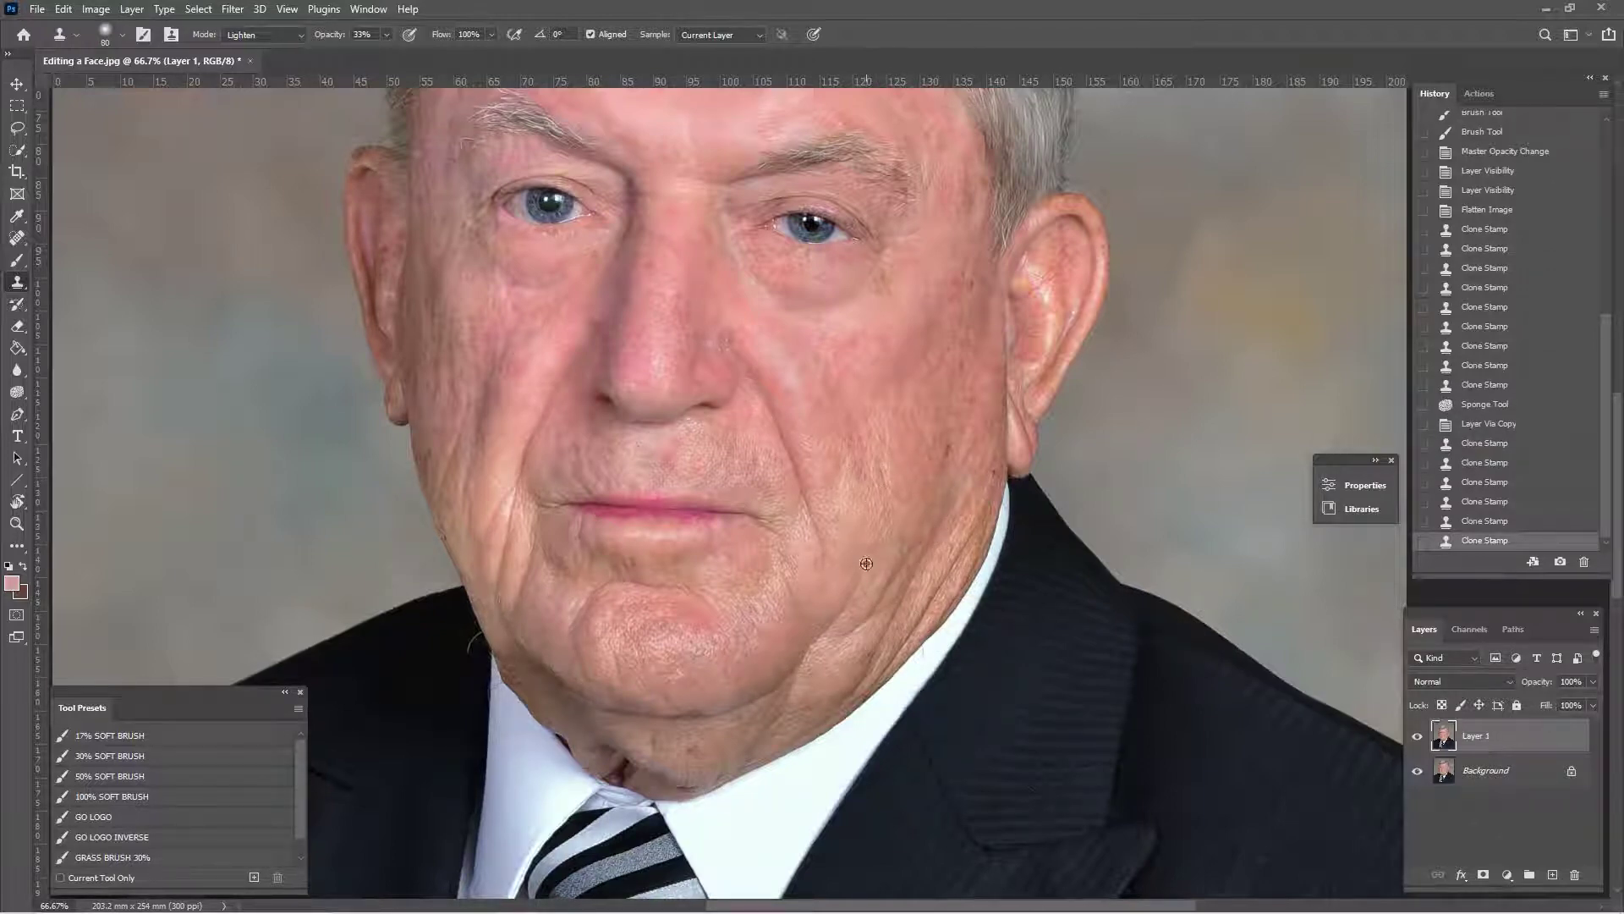
drag(949, 530, 879, 626)
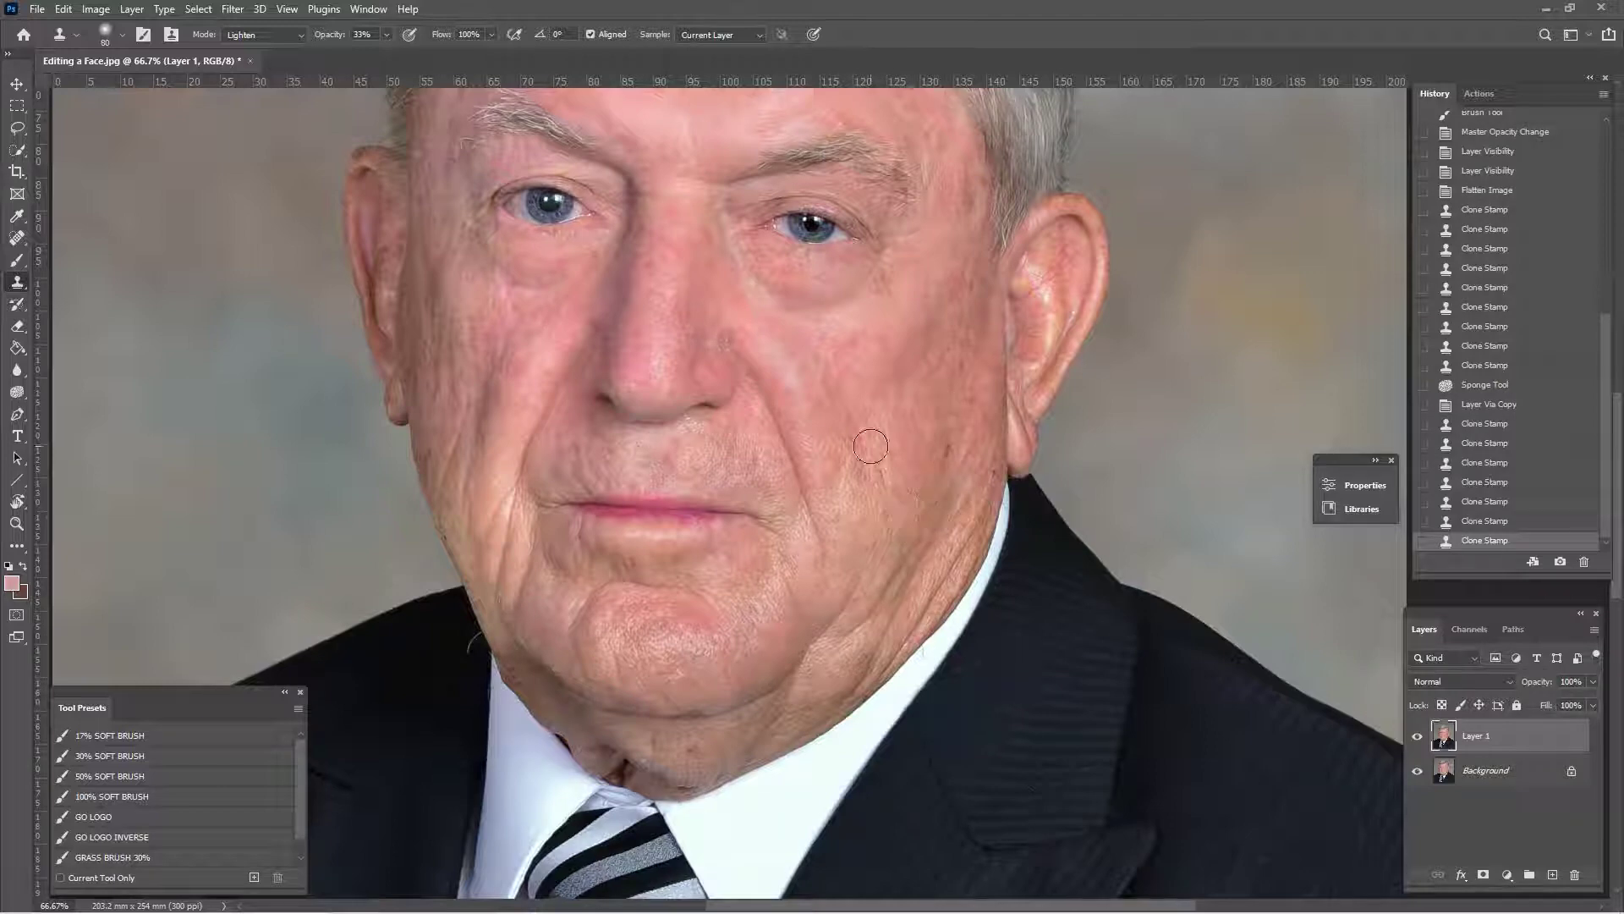
- Remove the dark spots on both cheeks with the Spot Healing Brush at size 40
click(18, 242)
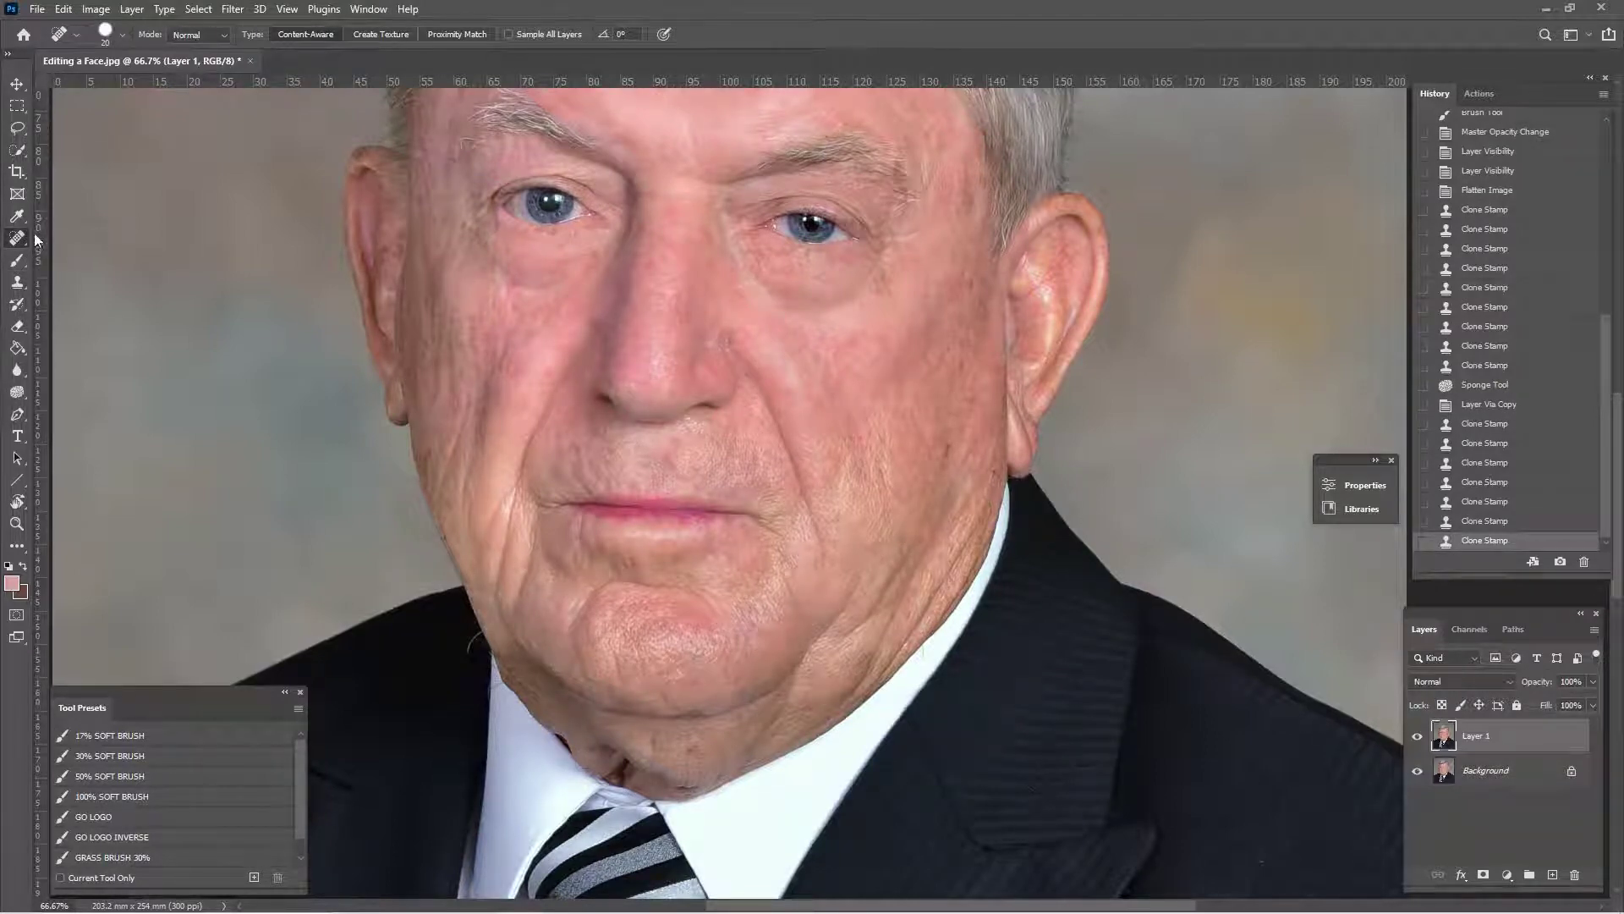
click(941, 456)
click(978, 452)
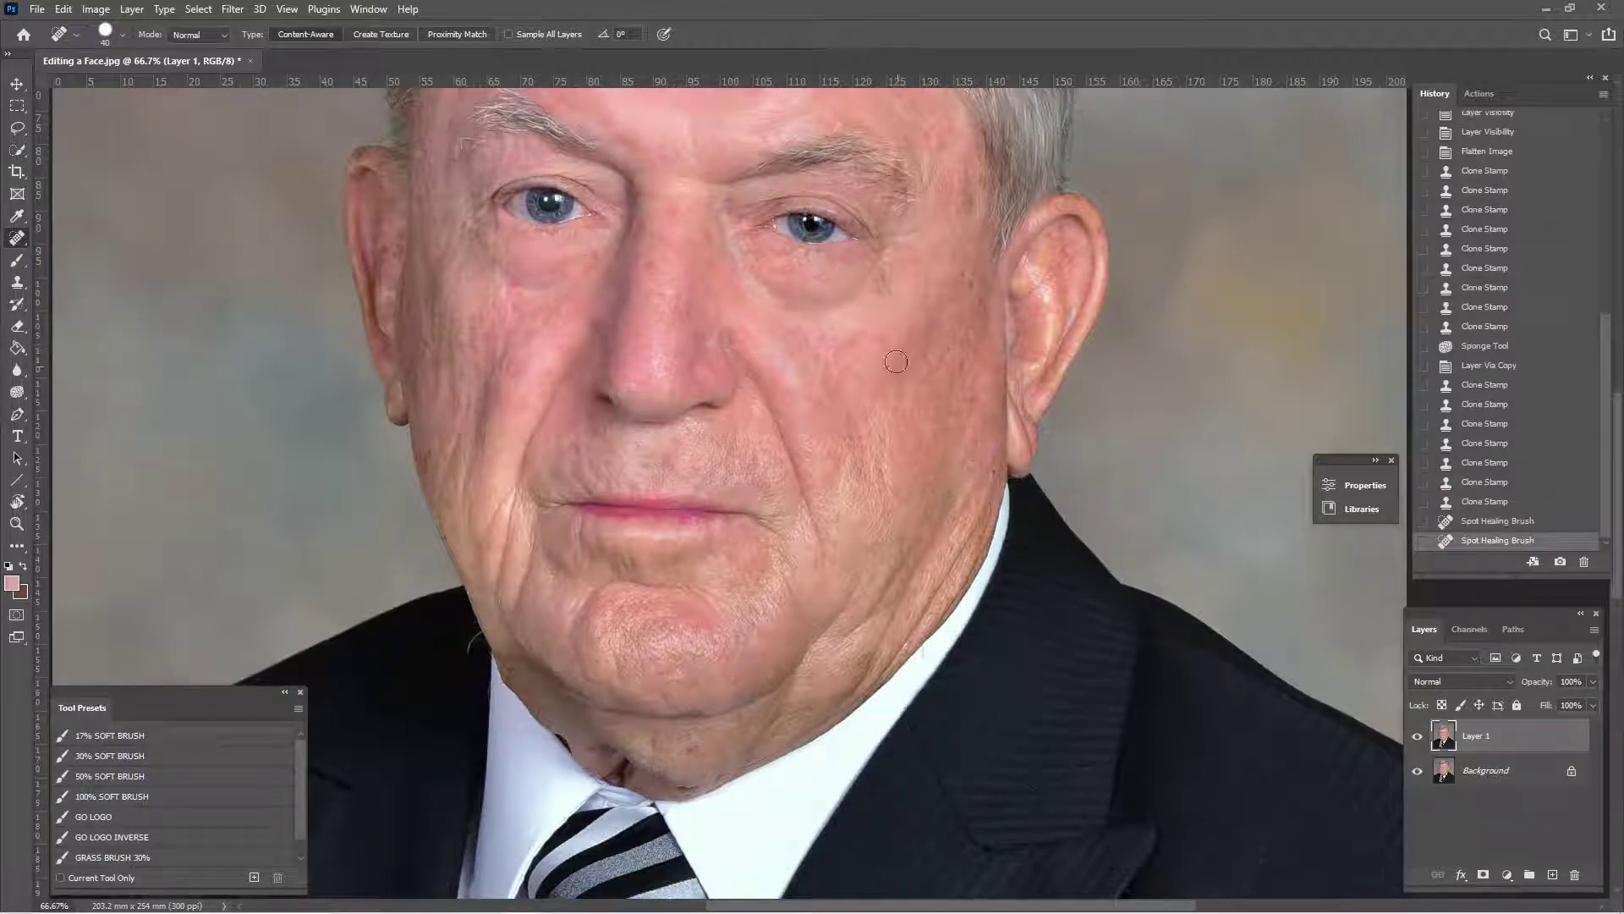
click(849, 345)
click(465, 405)
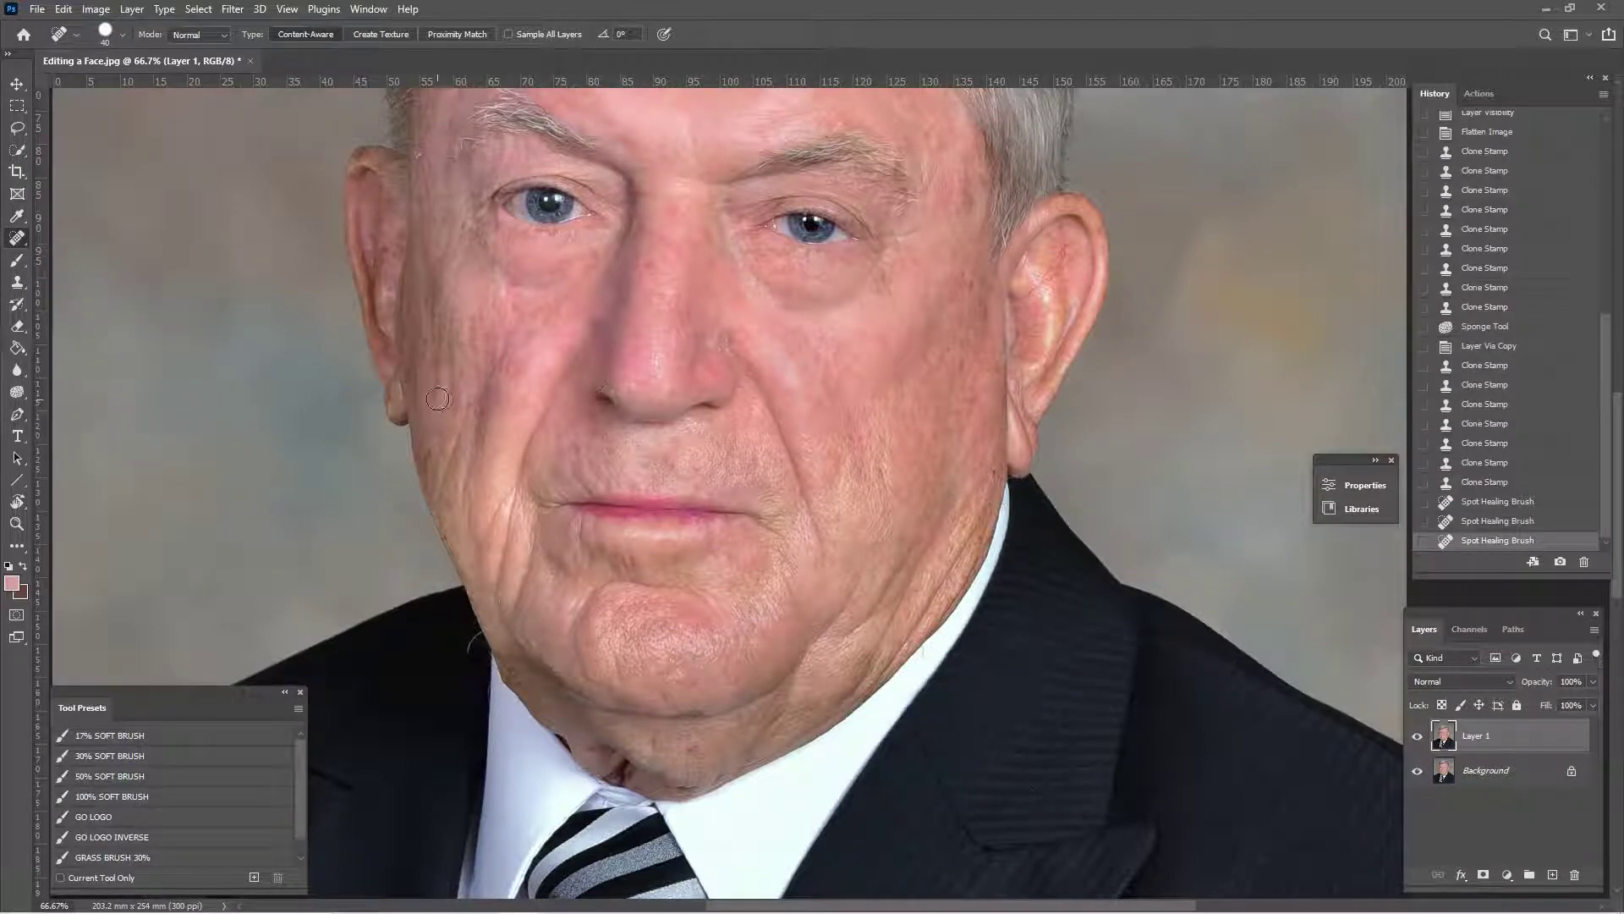
click(437, 398)
click(432, 375)
- Heal the small blemishes above the upper lip, on the chin and on the neck with the Spot Healing Brush at size 30
key(bracketleft)
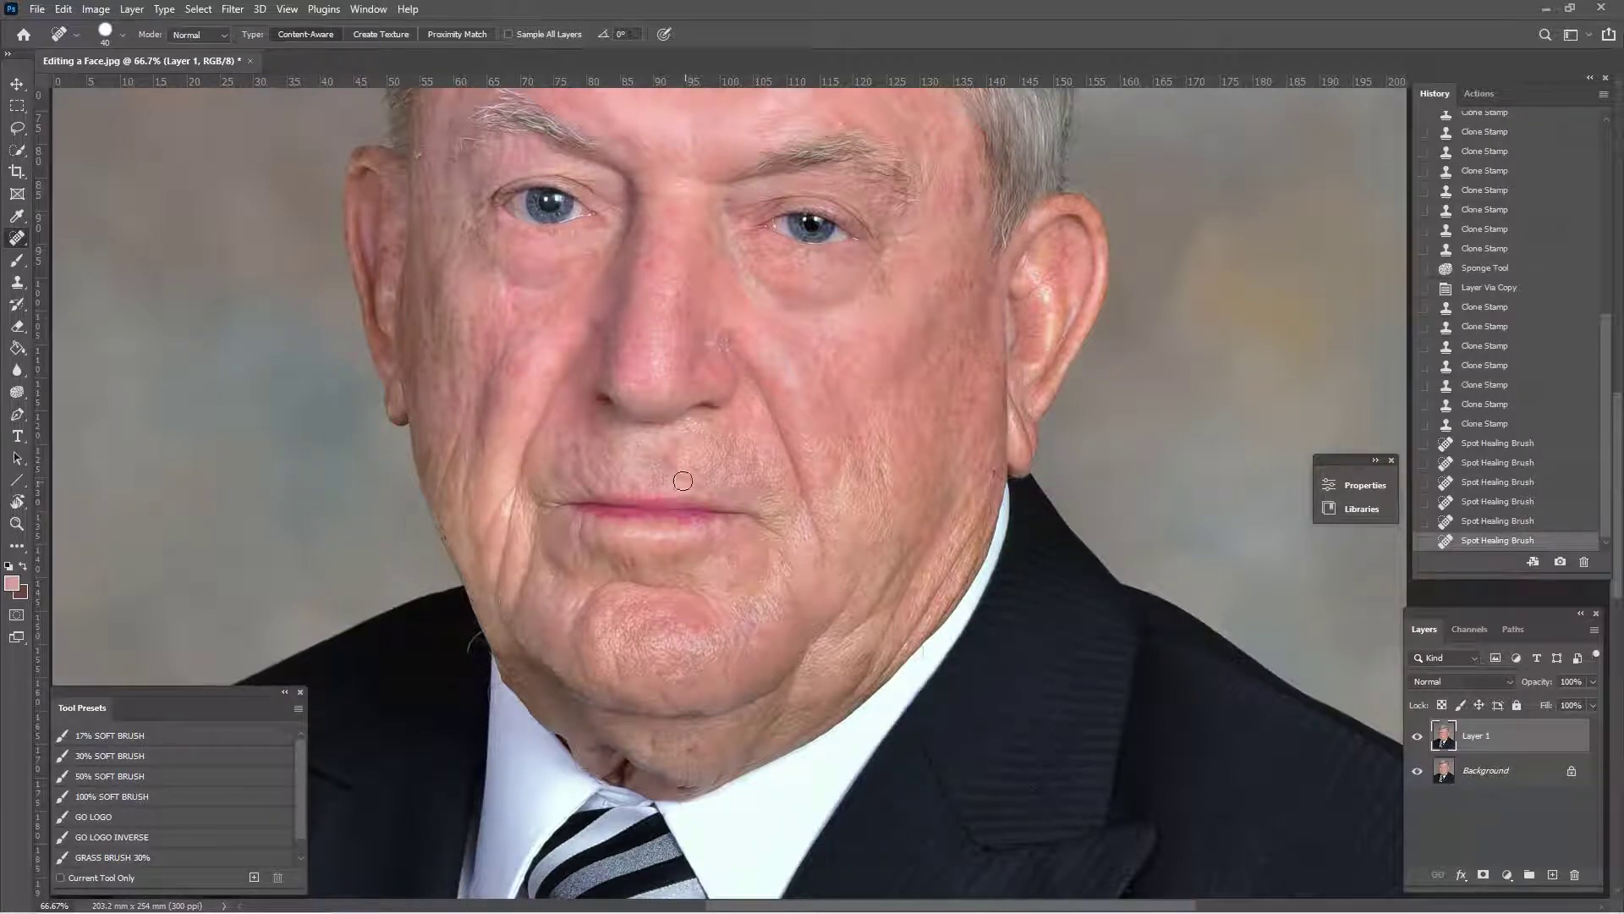
click(666, 460)
click(699, 630)
click(687, 747)
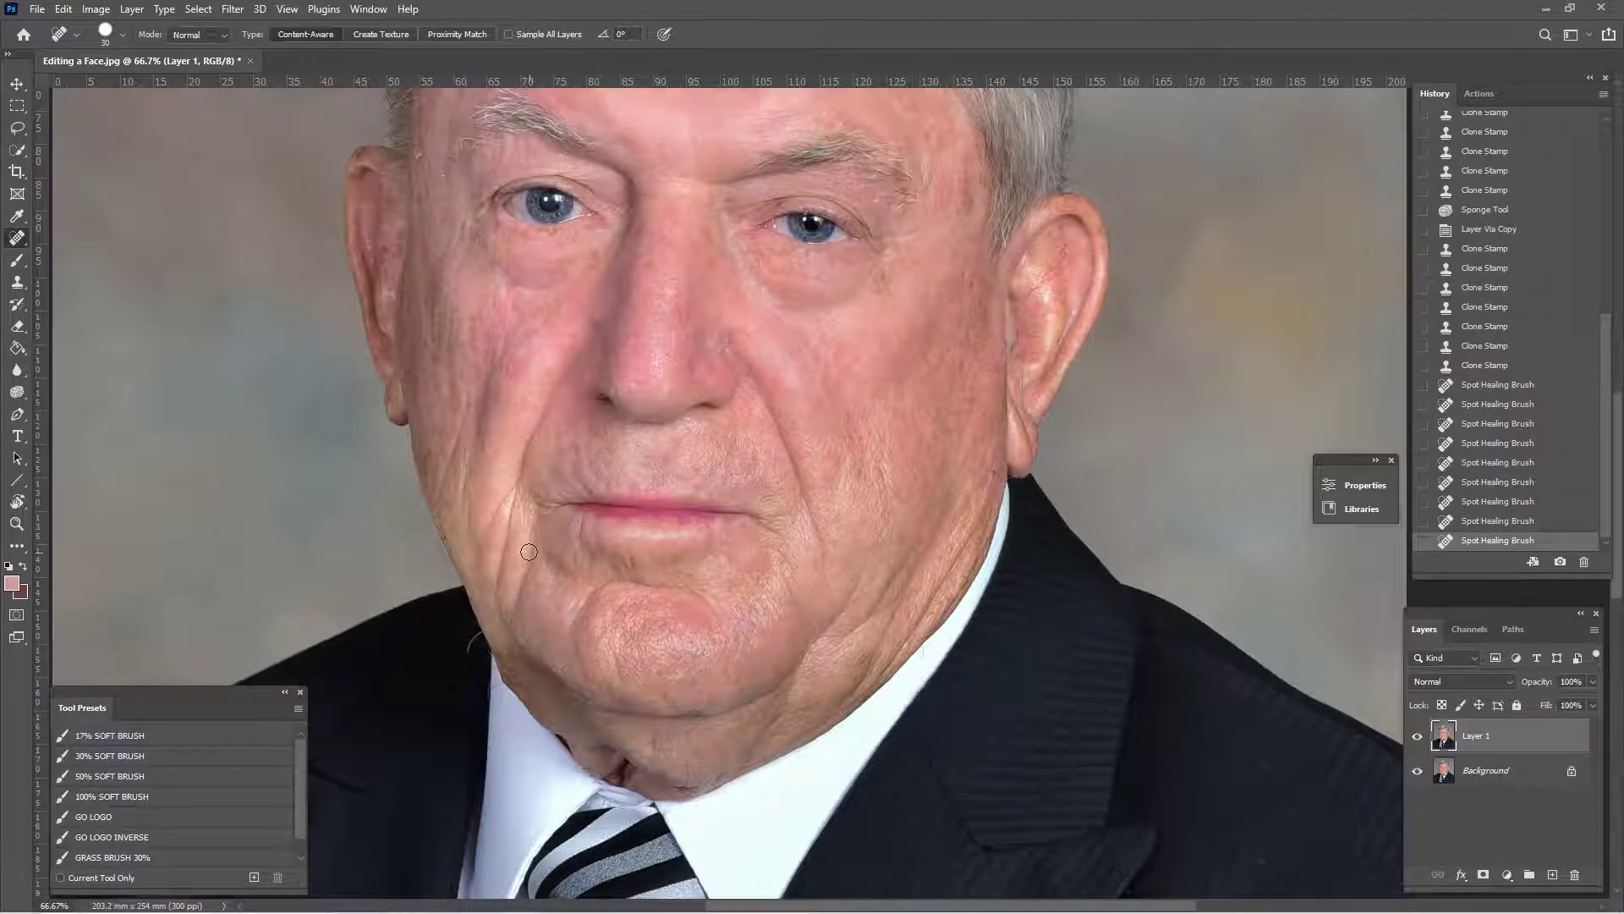
- Compare the retouch with the state right after duplicating, lower Layer 1 to 70% opacity and flatten the image
key(ctrl+minus)
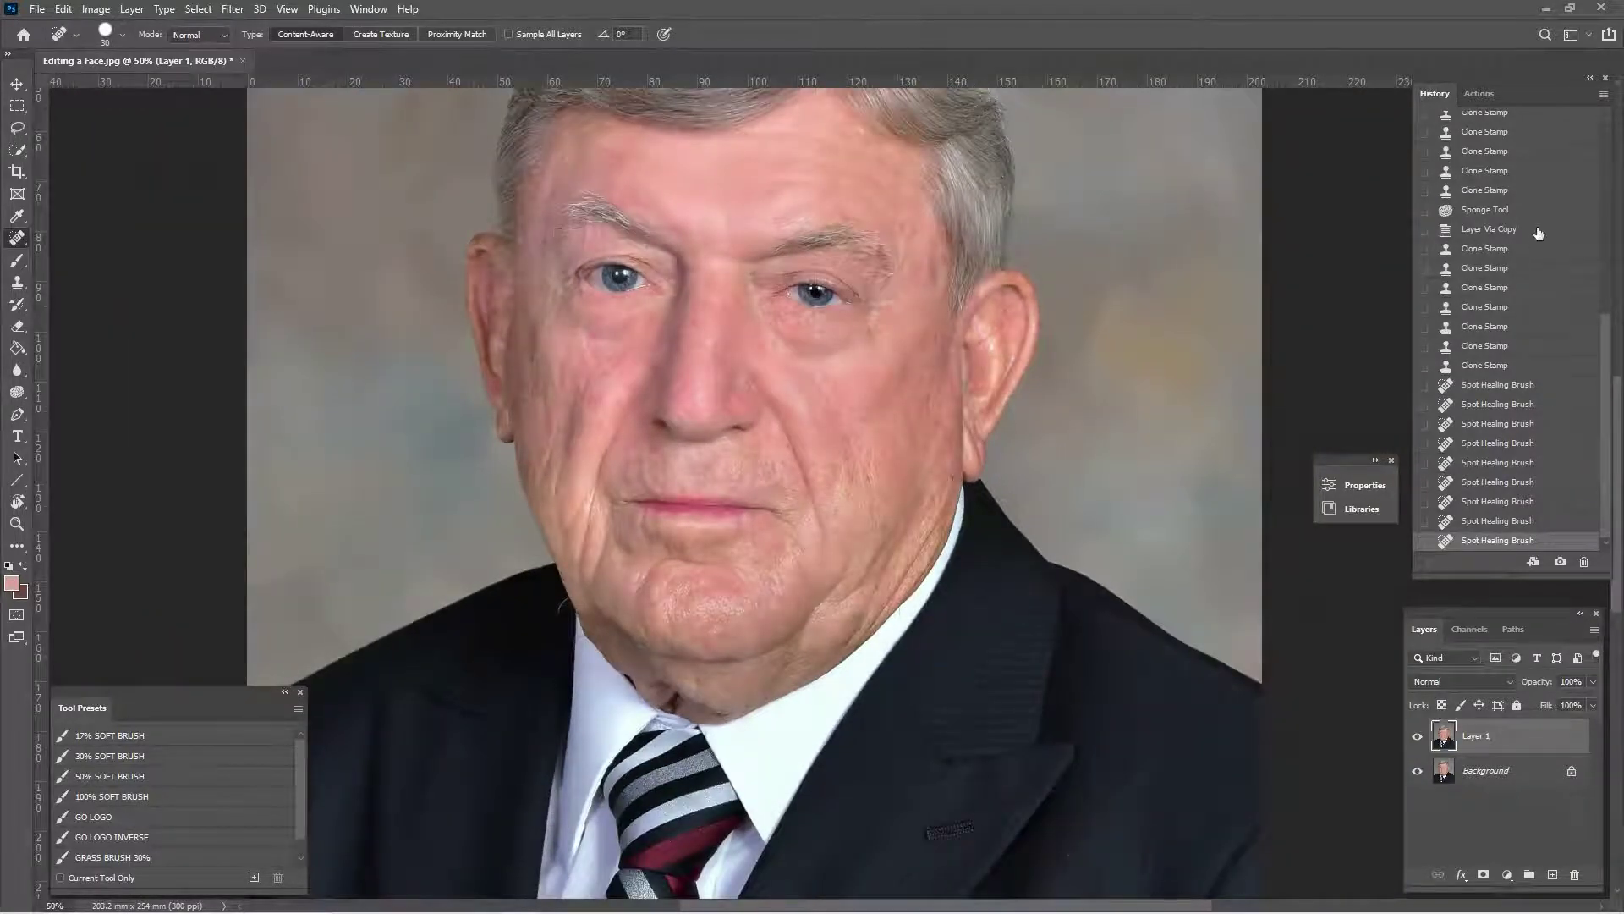
click(1489, 229)
click(1544, 540)
mouse_move(1521, 698)
mouse_down()
mouse_move(1594, 702)
mouse_move(1567, 698)
mouse_up()
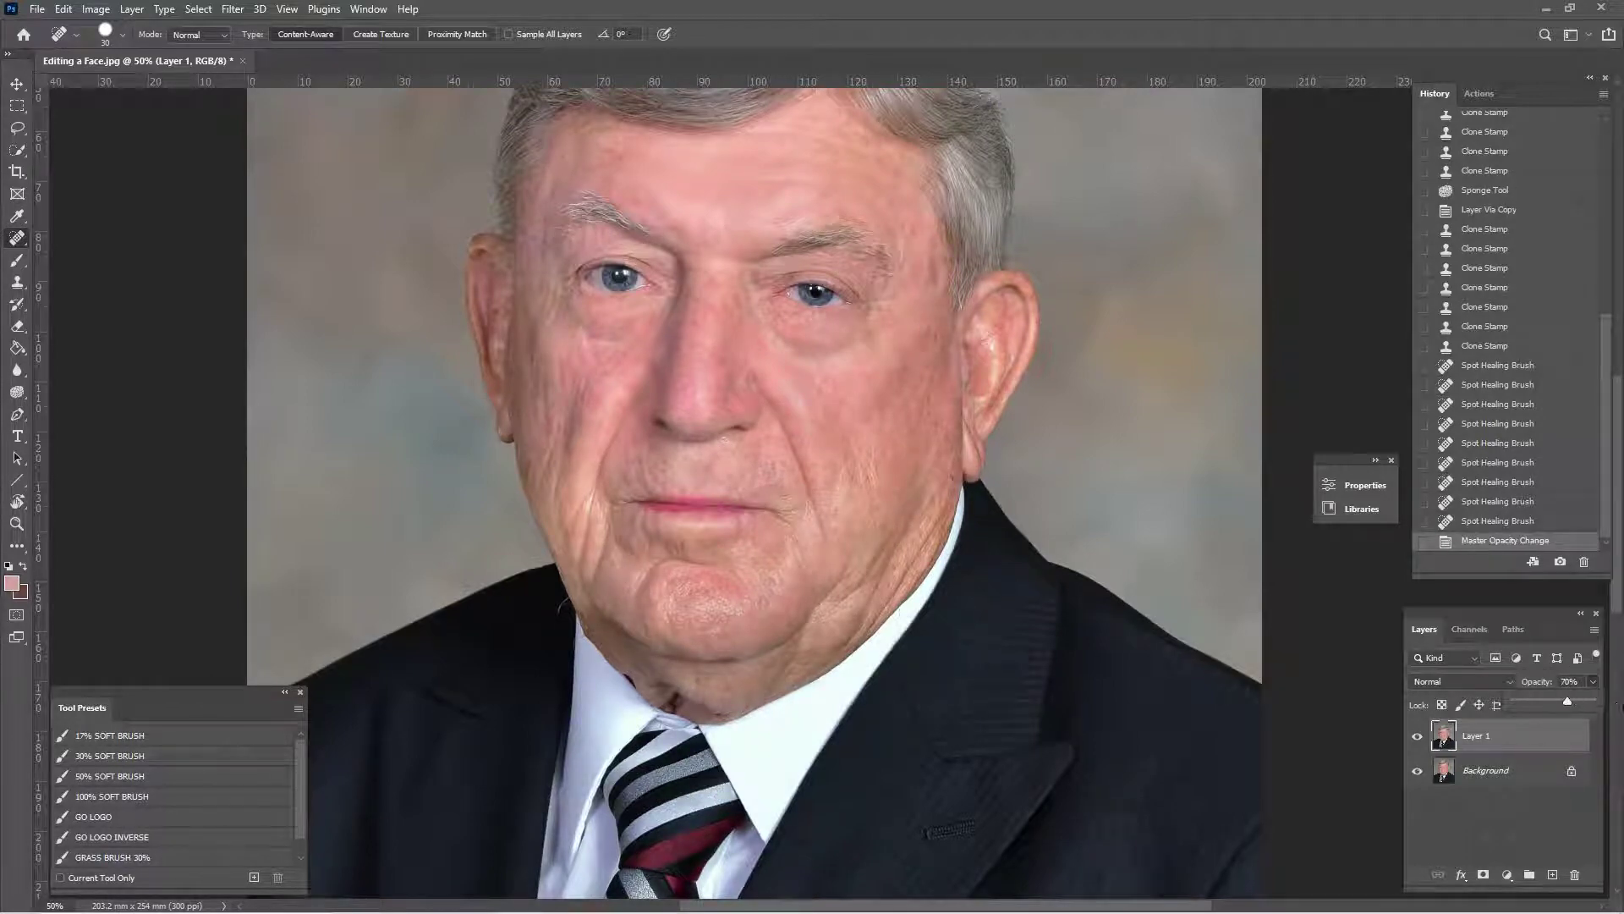
key(ctrl+shift+e)
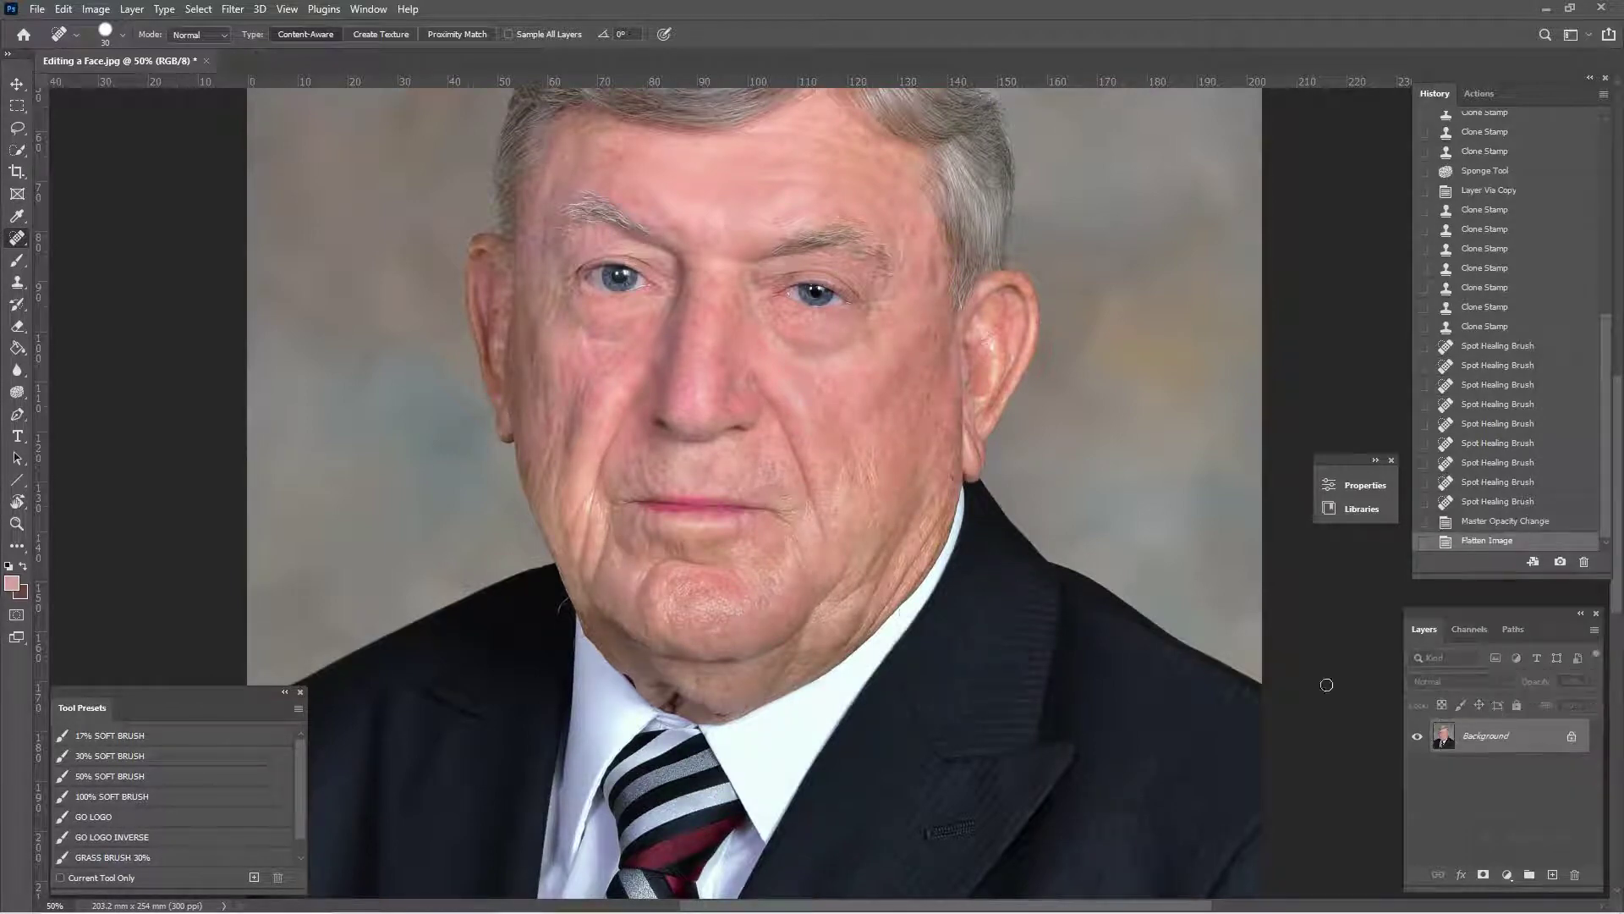
- Clone dark suit fabric over the stray hair beside the image-left jaw with a size 25 Clone Stamp in Lighten mode at 33% opacity
click(18, 283)
key(ctrl+plus)
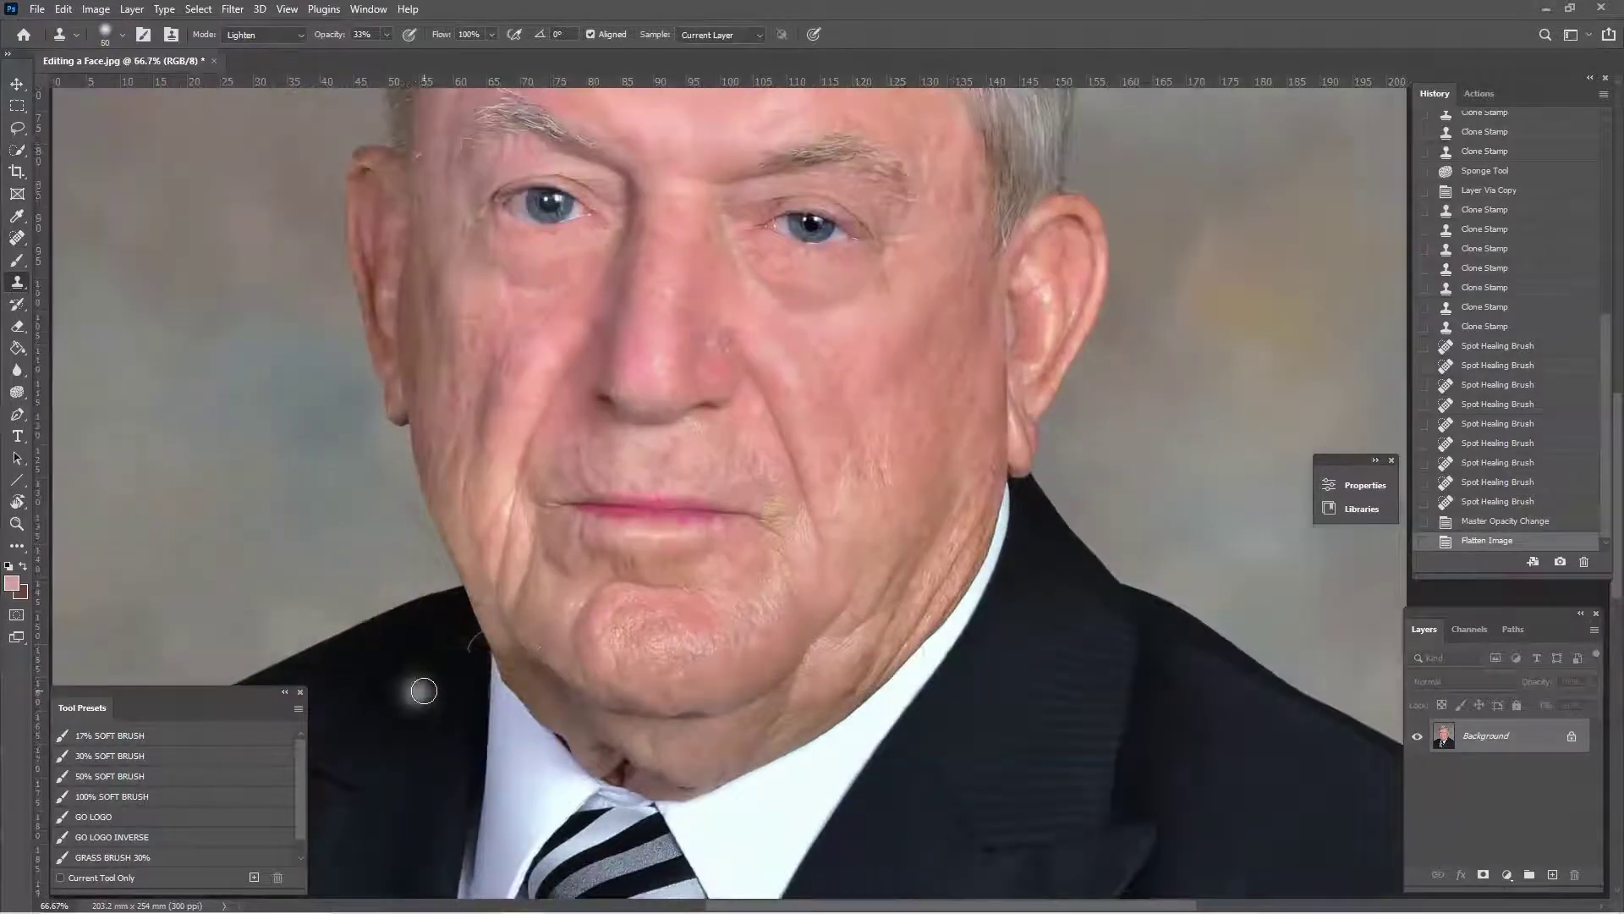
key(bracketleft)
key(bracketleft)
key(bracketleft)
key(bracketleft)
key(bracketleft)
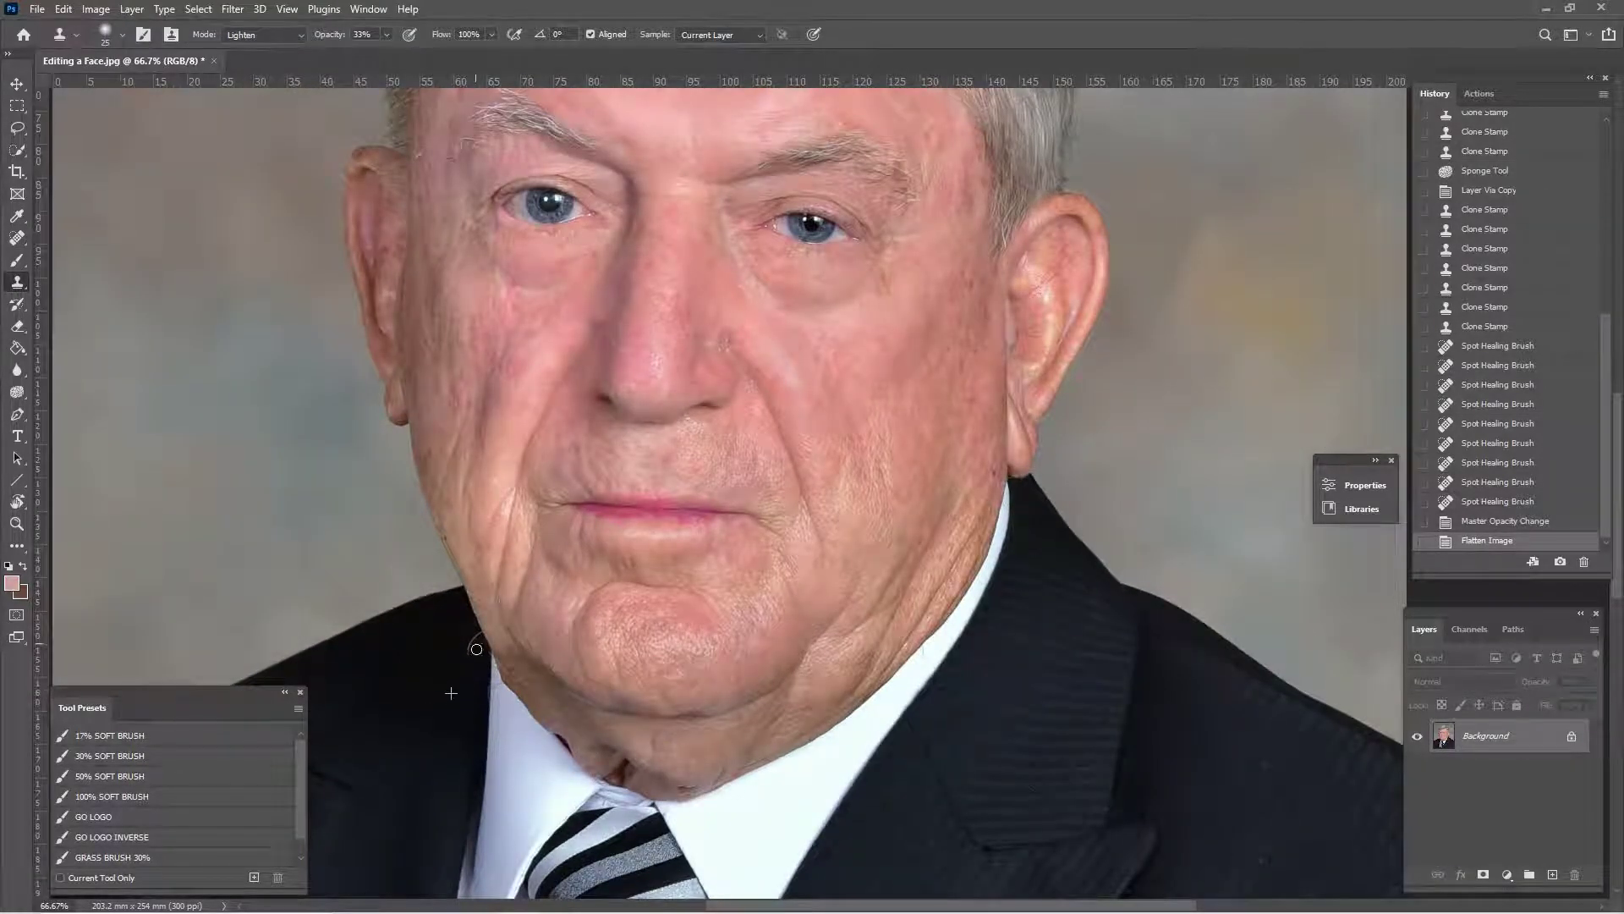
click(472, 651)
- Set the Clone Stamp to Normal mode at 100% opacity and clone out the stray hair on the image-left suit shoulder
click(273, 36)
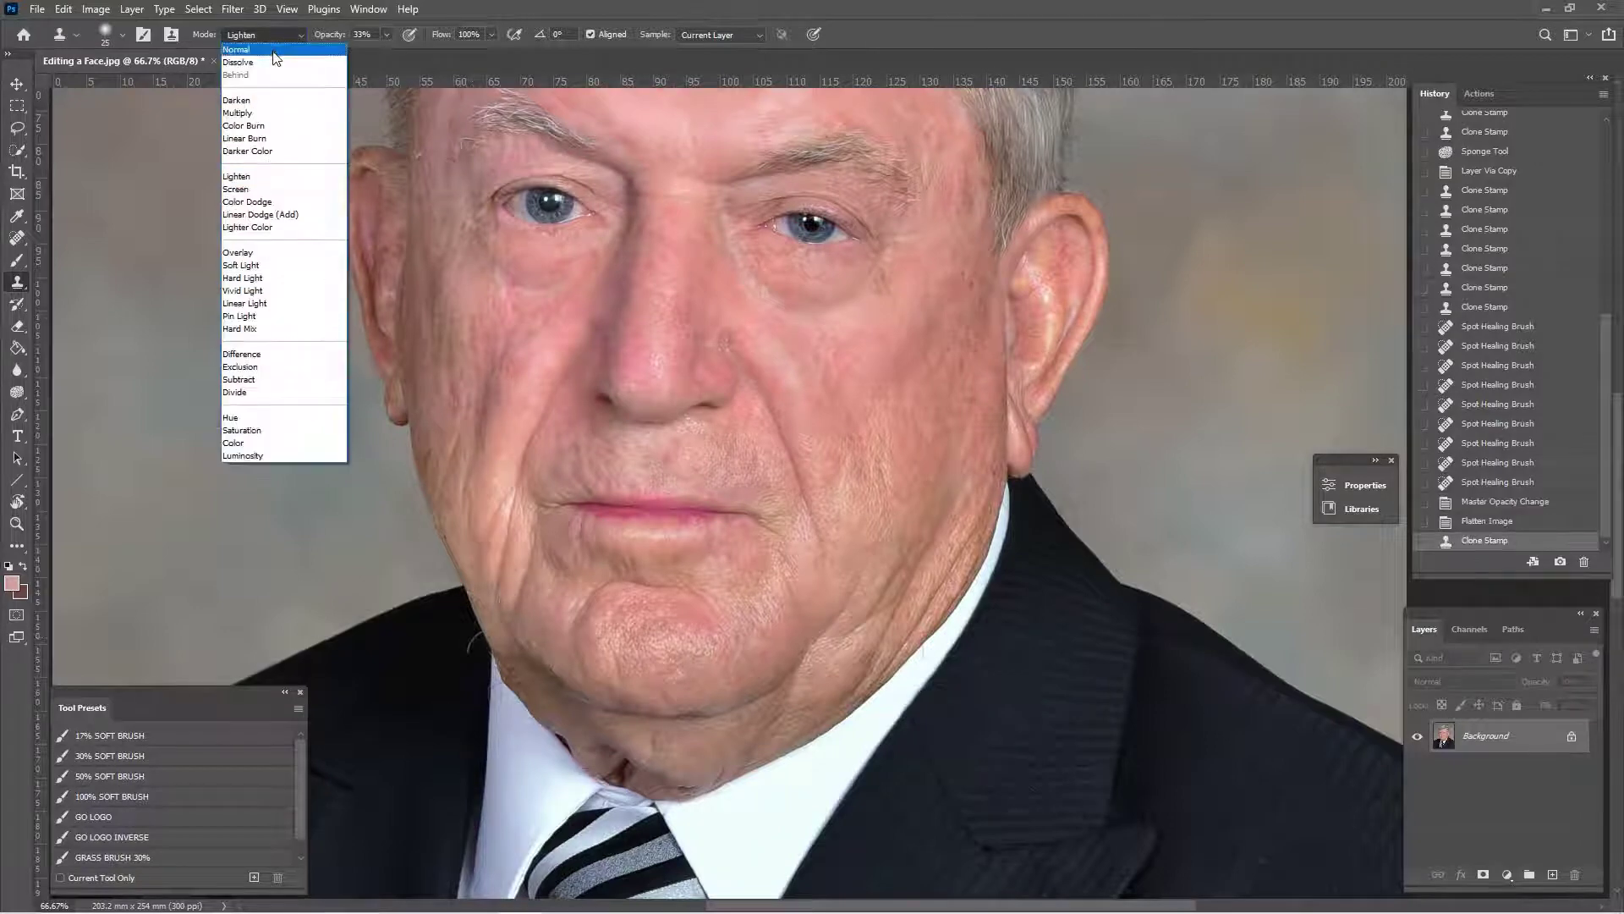
click(254, 51)
key(0)
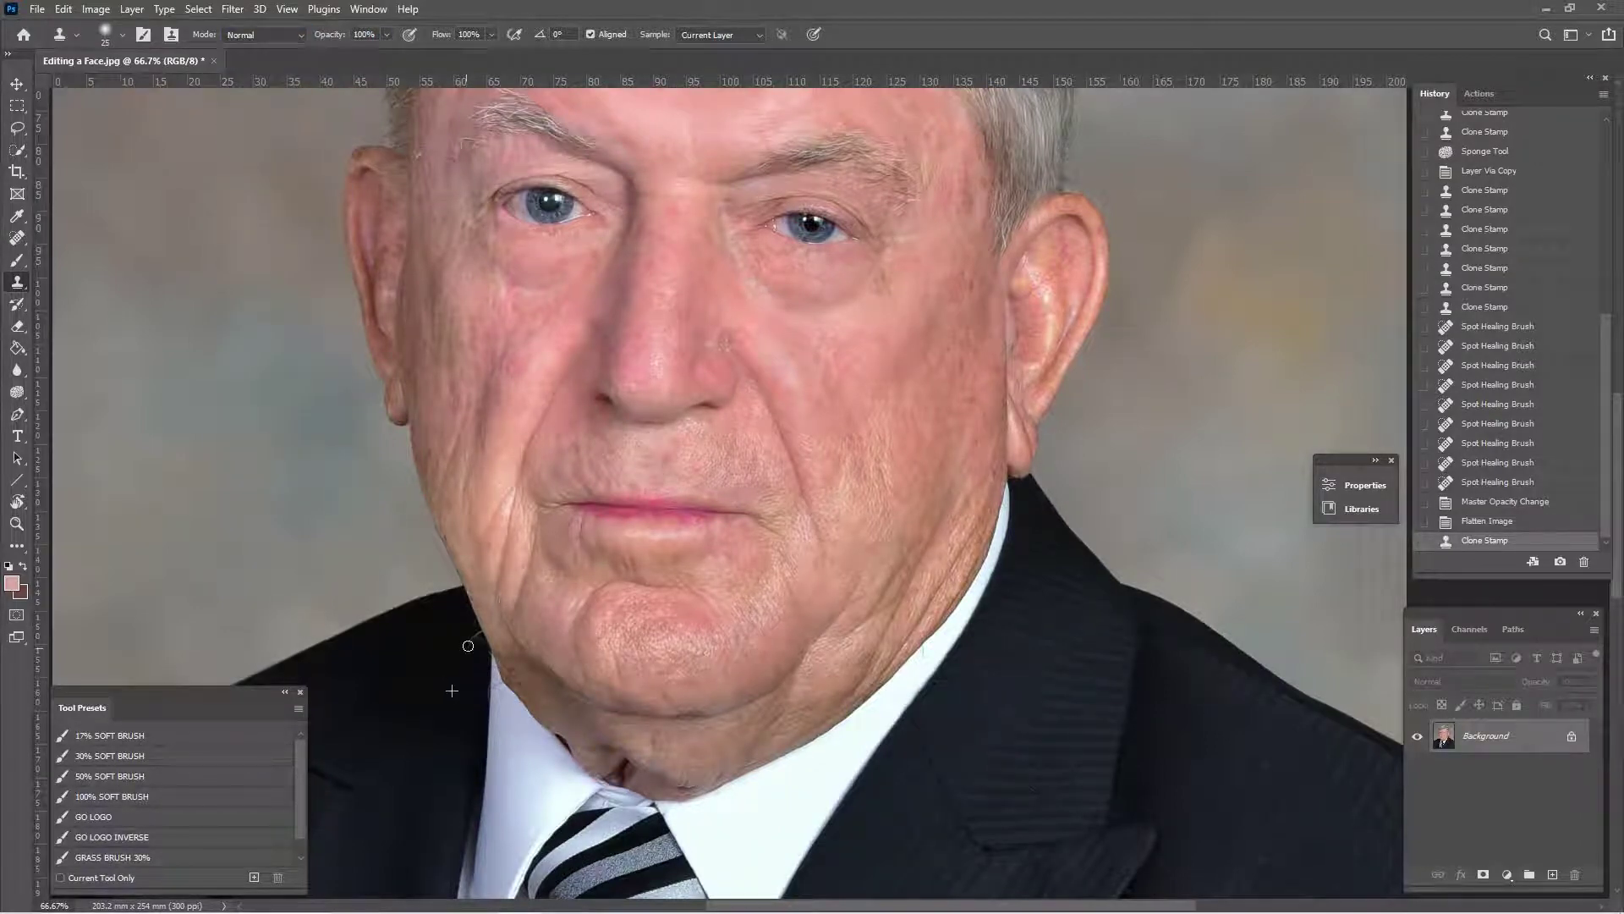
click(471, 628)
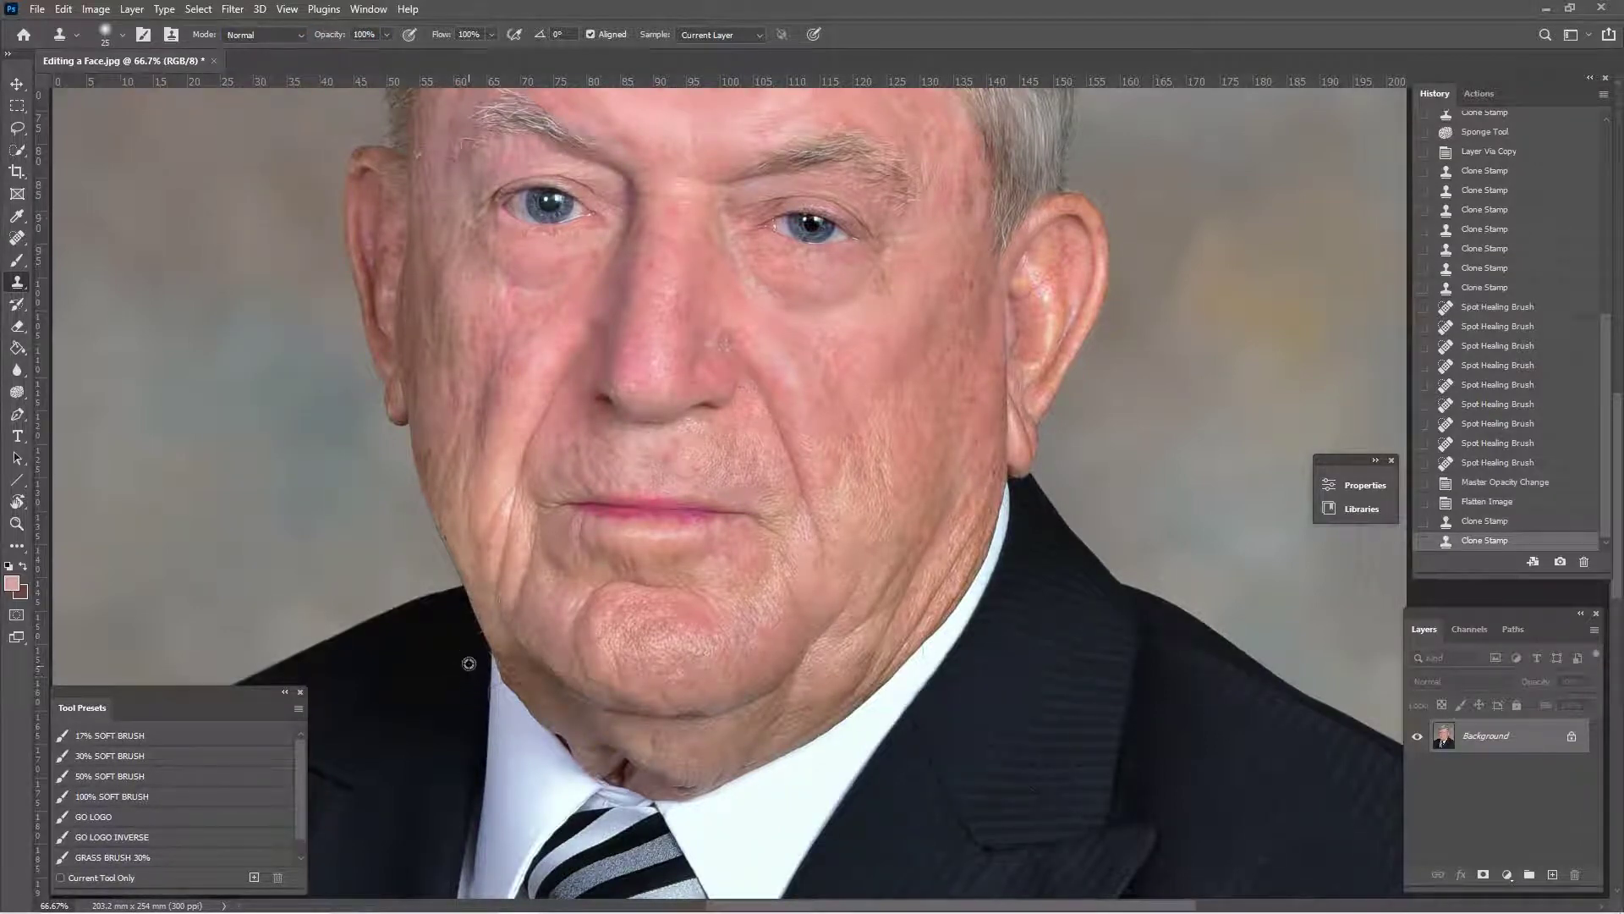
click(461, 673)
click(475, 632)
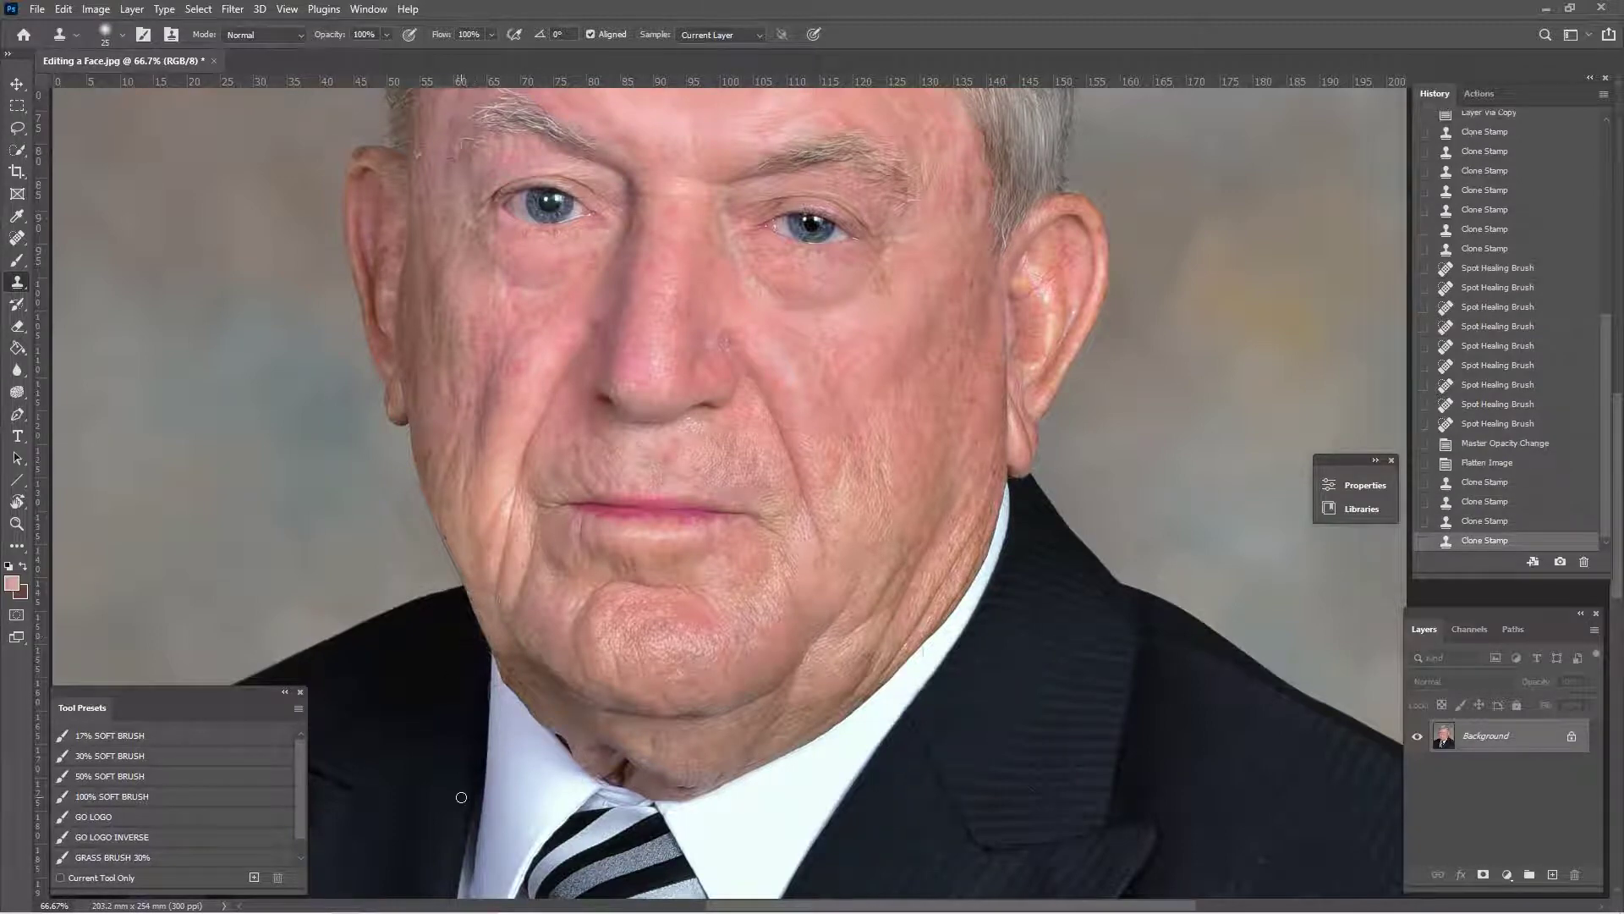
- Sample the neck's skin colour, brush it over the dark neck folds above the collar in Lighten mode at 24% opacity, and compare before and after
scroll(655, 413, down, 3)
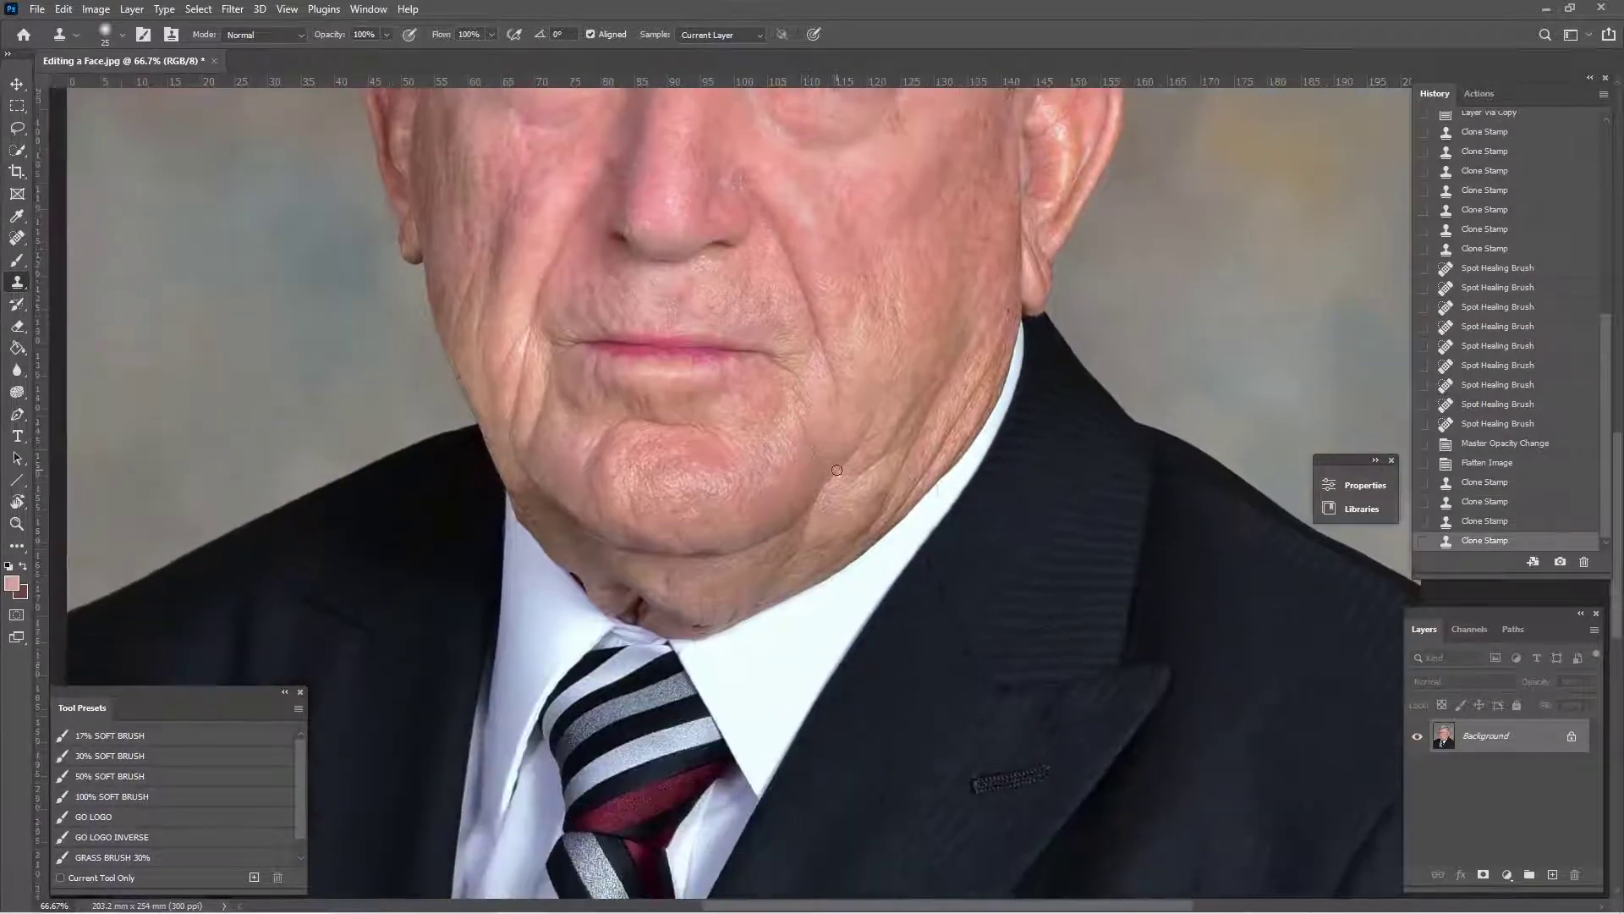
key(ctrl+plus)
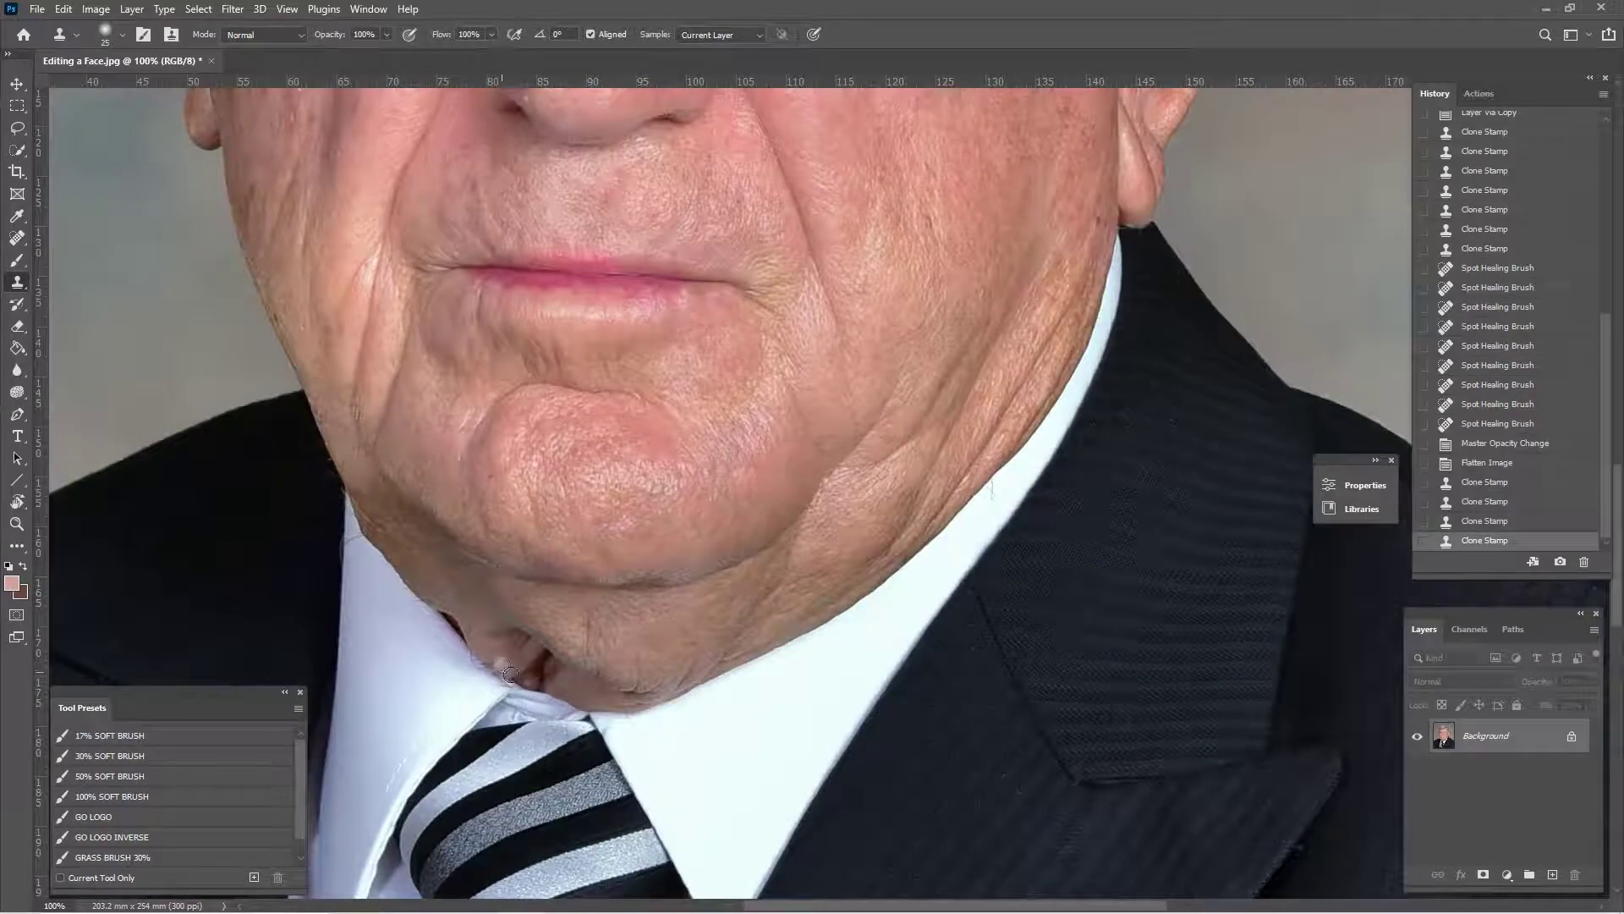
key(ctrl+minus)
click(17, 216)
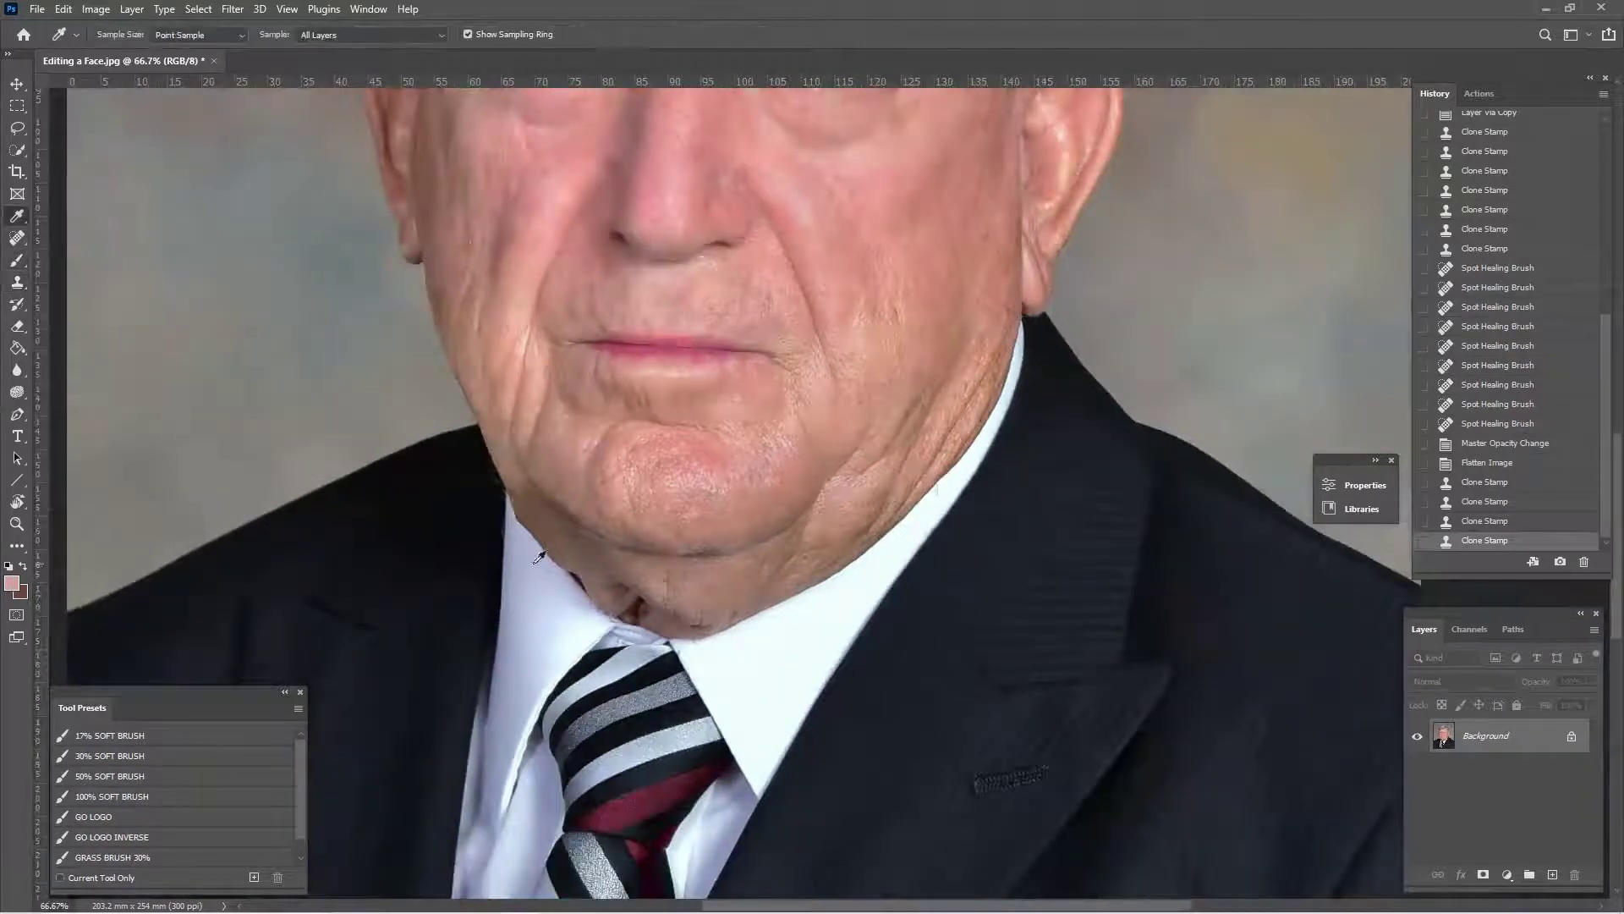
click(711, 580)
click(17, 260)
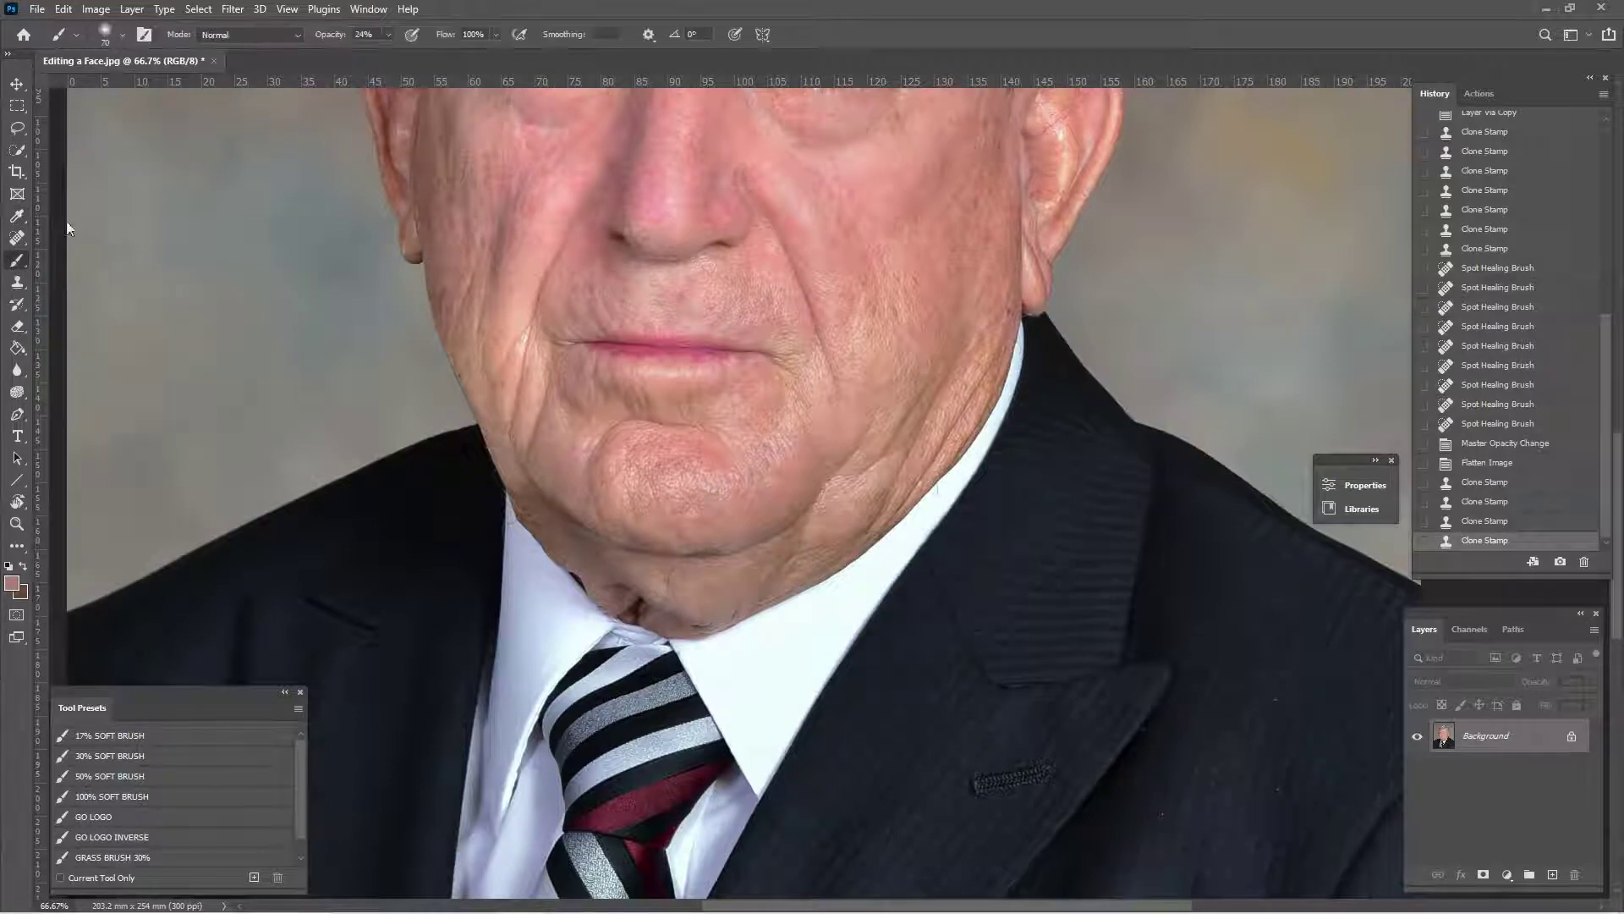
click(246, 35)
click(236, 192)
mouse_move(643, 609)
mouse_down()
mouse_move(626, 596)
mouse_move(668, 621)
mouse_move(708, 619)
mouse_up()
click(1533, 522)
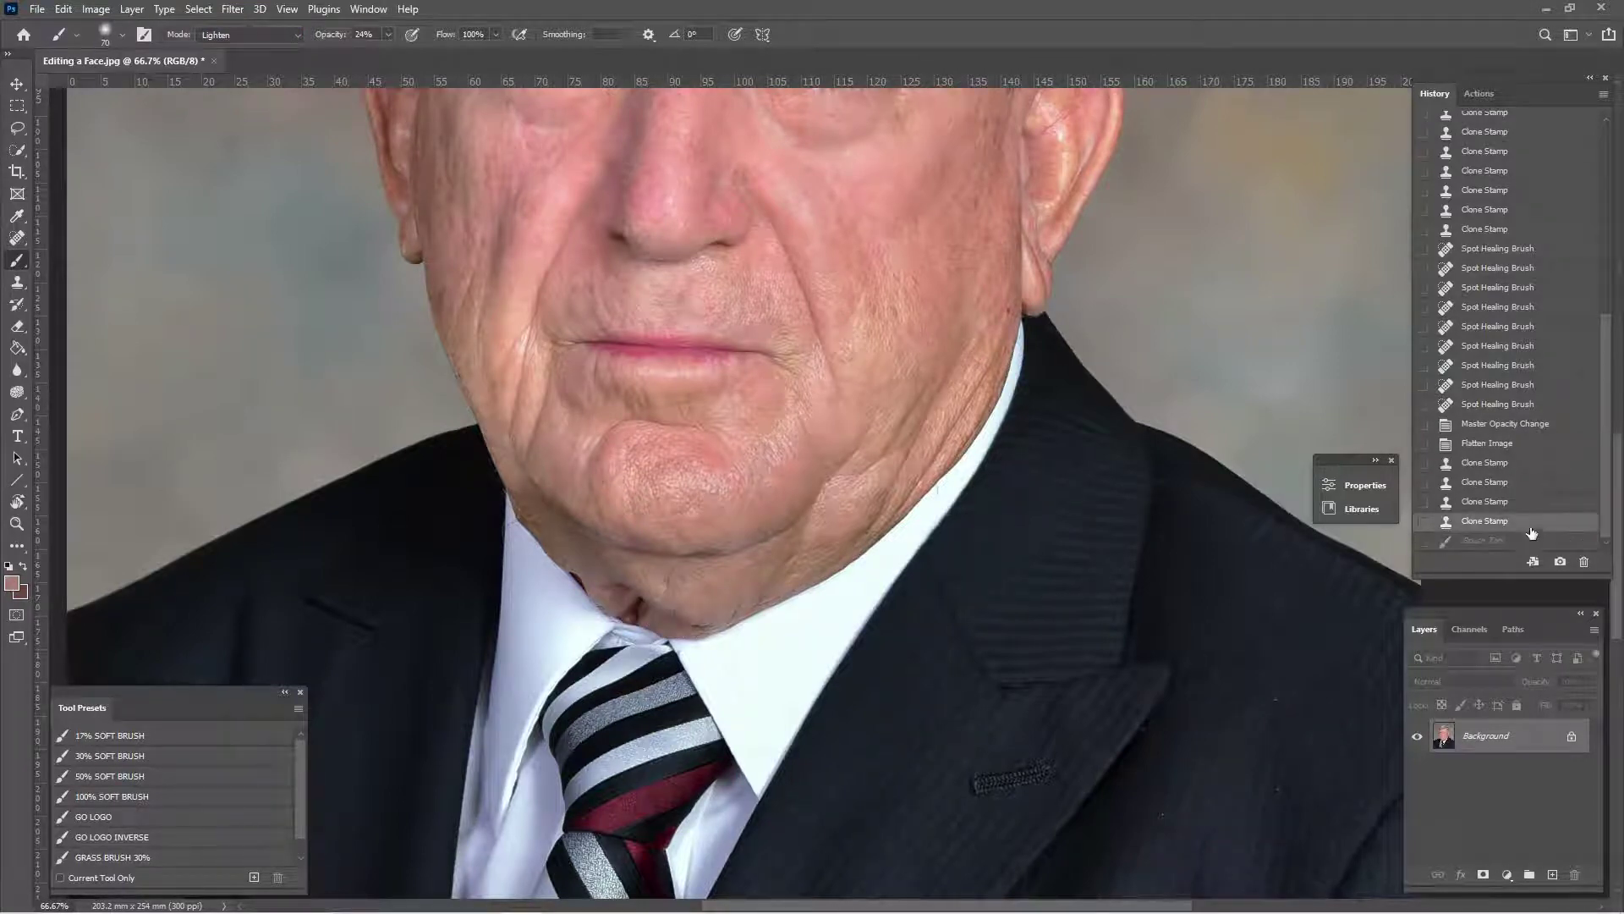
click(1523, 540)
- Sample the pink colour of the lips at 100% zoom and get the Brush tool ready for painting with it
key(ctrl+0)
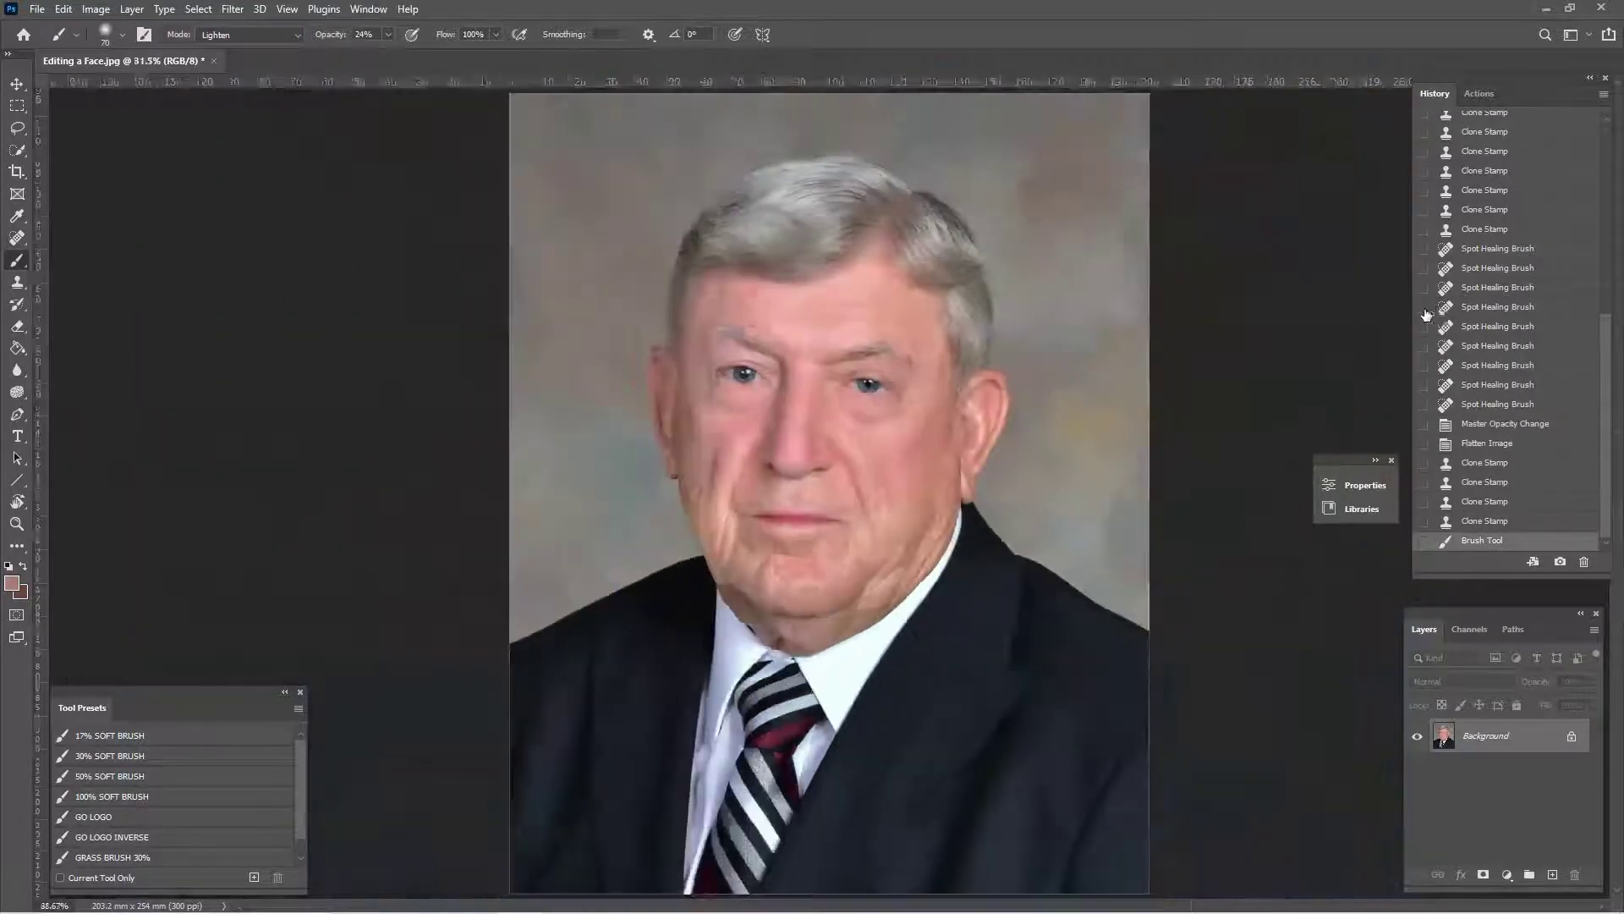
key(ctrl+minus)
key(ctrl+plus)
key(ctrl+plus)
key(ctrl+plus)
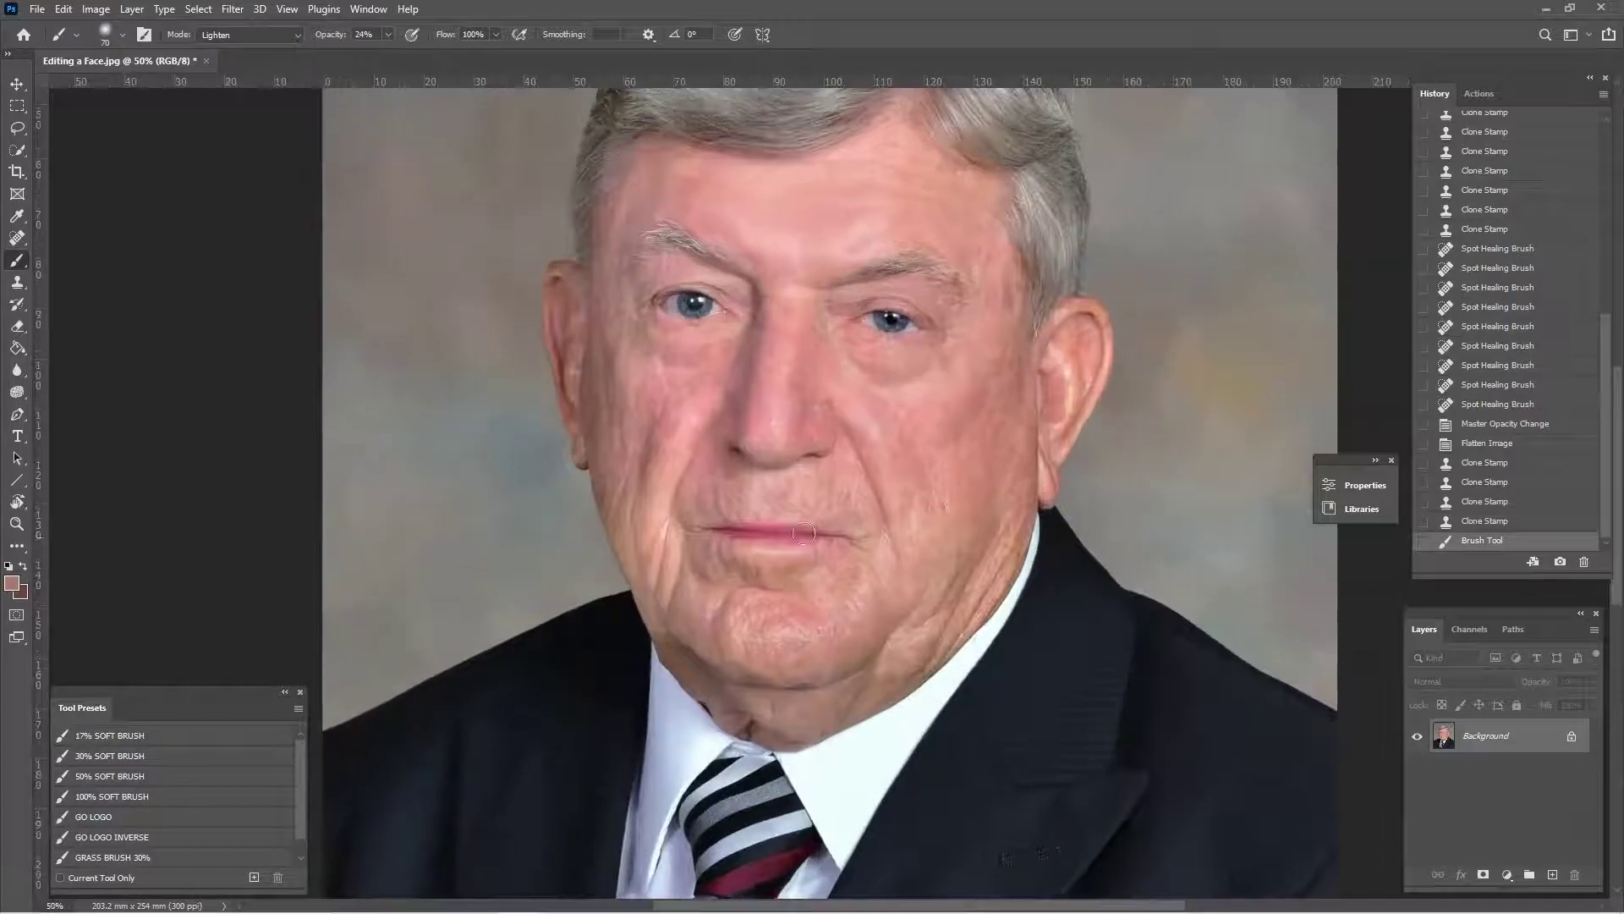
key(ctrl+plus)
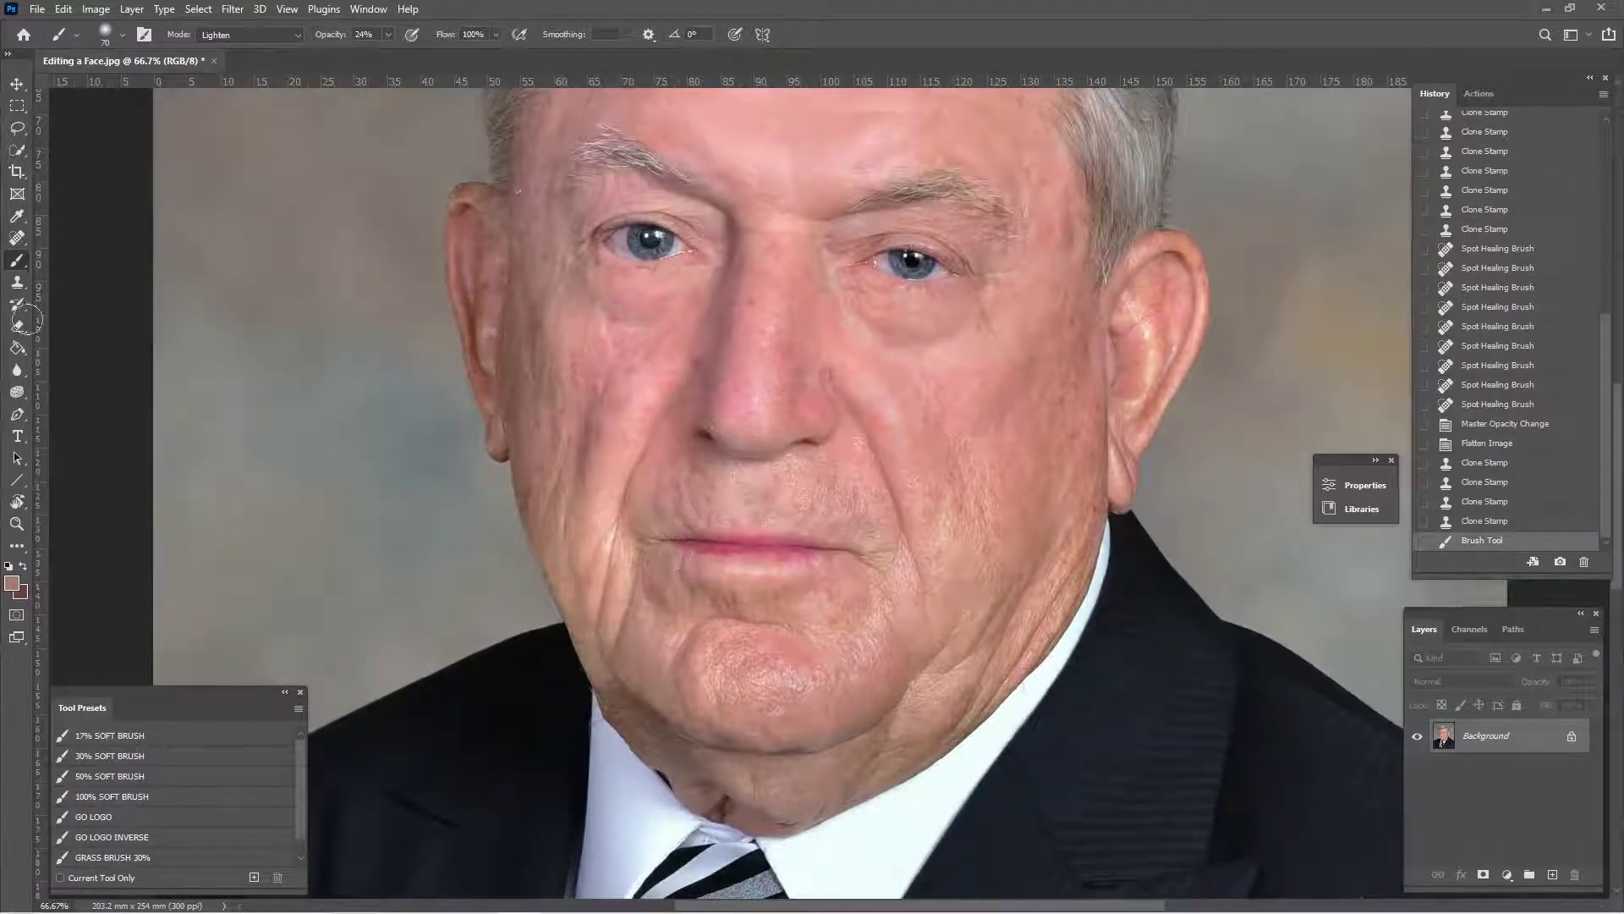
click(17, 216)
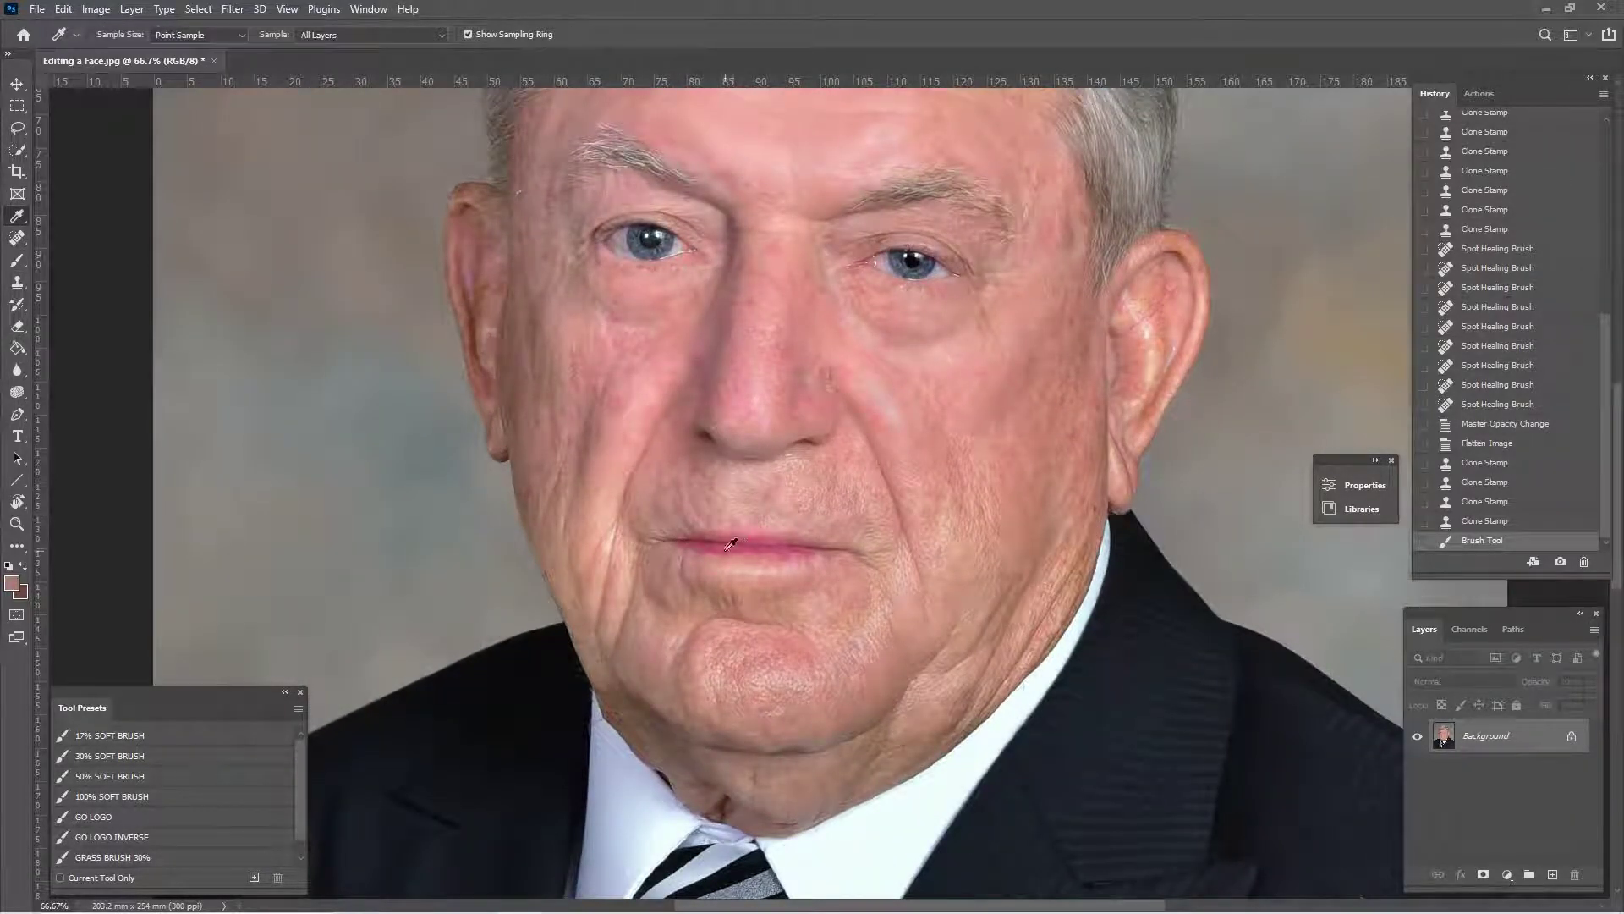
key(ctrl+plus)
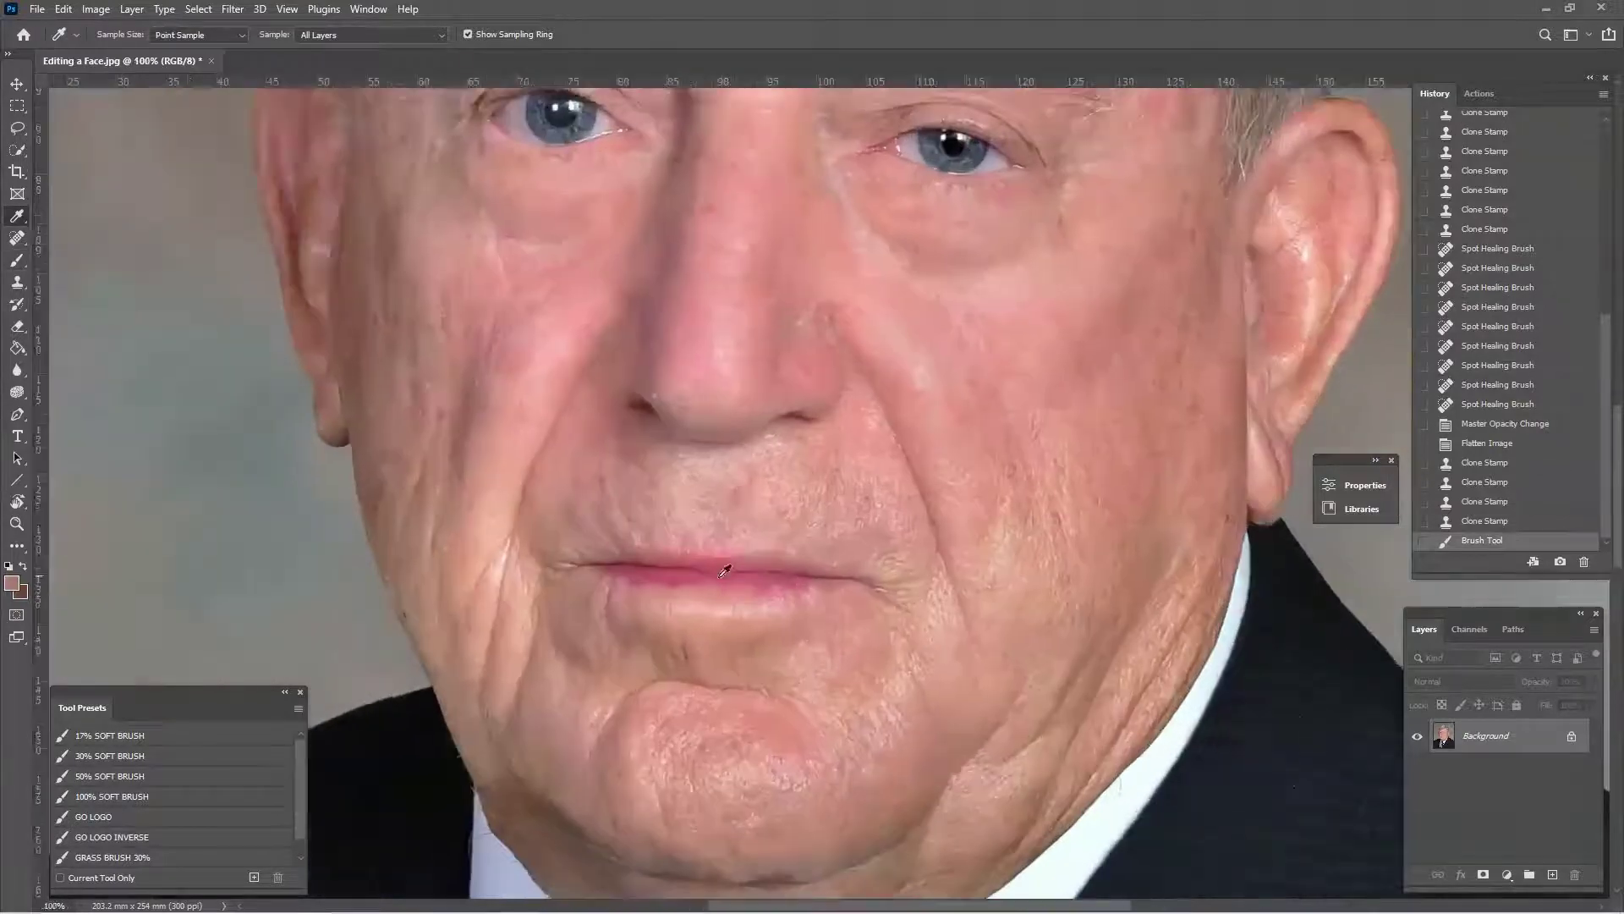
click(675, 569)
click(21, 262)
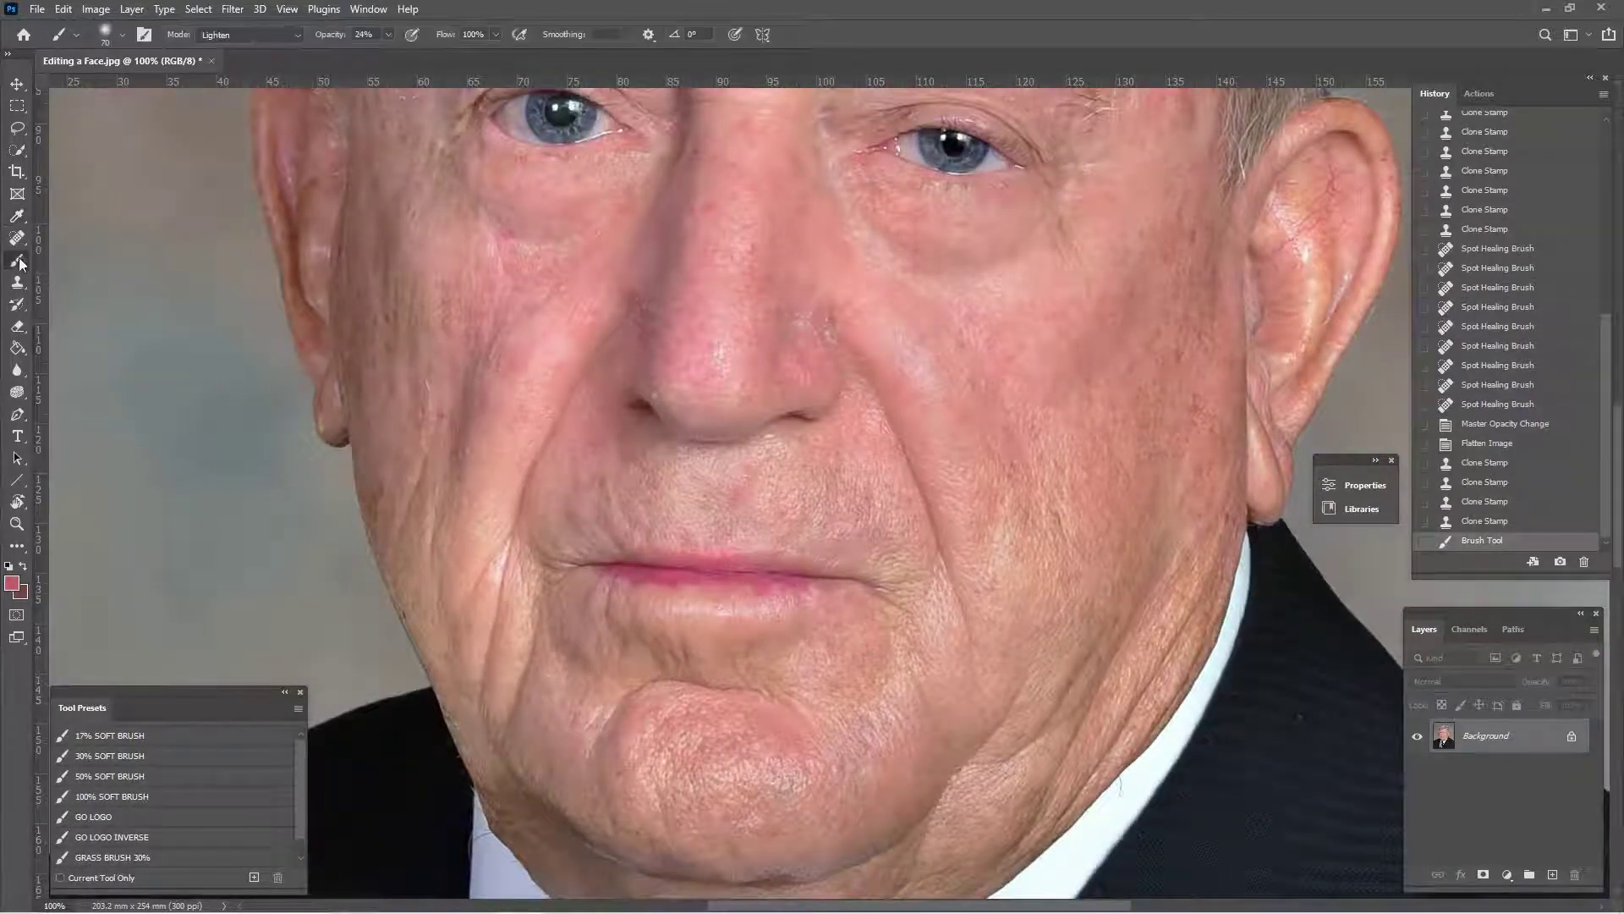
- Brush the sampled pink over the lower lip in Normal mode at 24% opacity, using progressively smaller brushes toward the lip's end
click(271, 33)
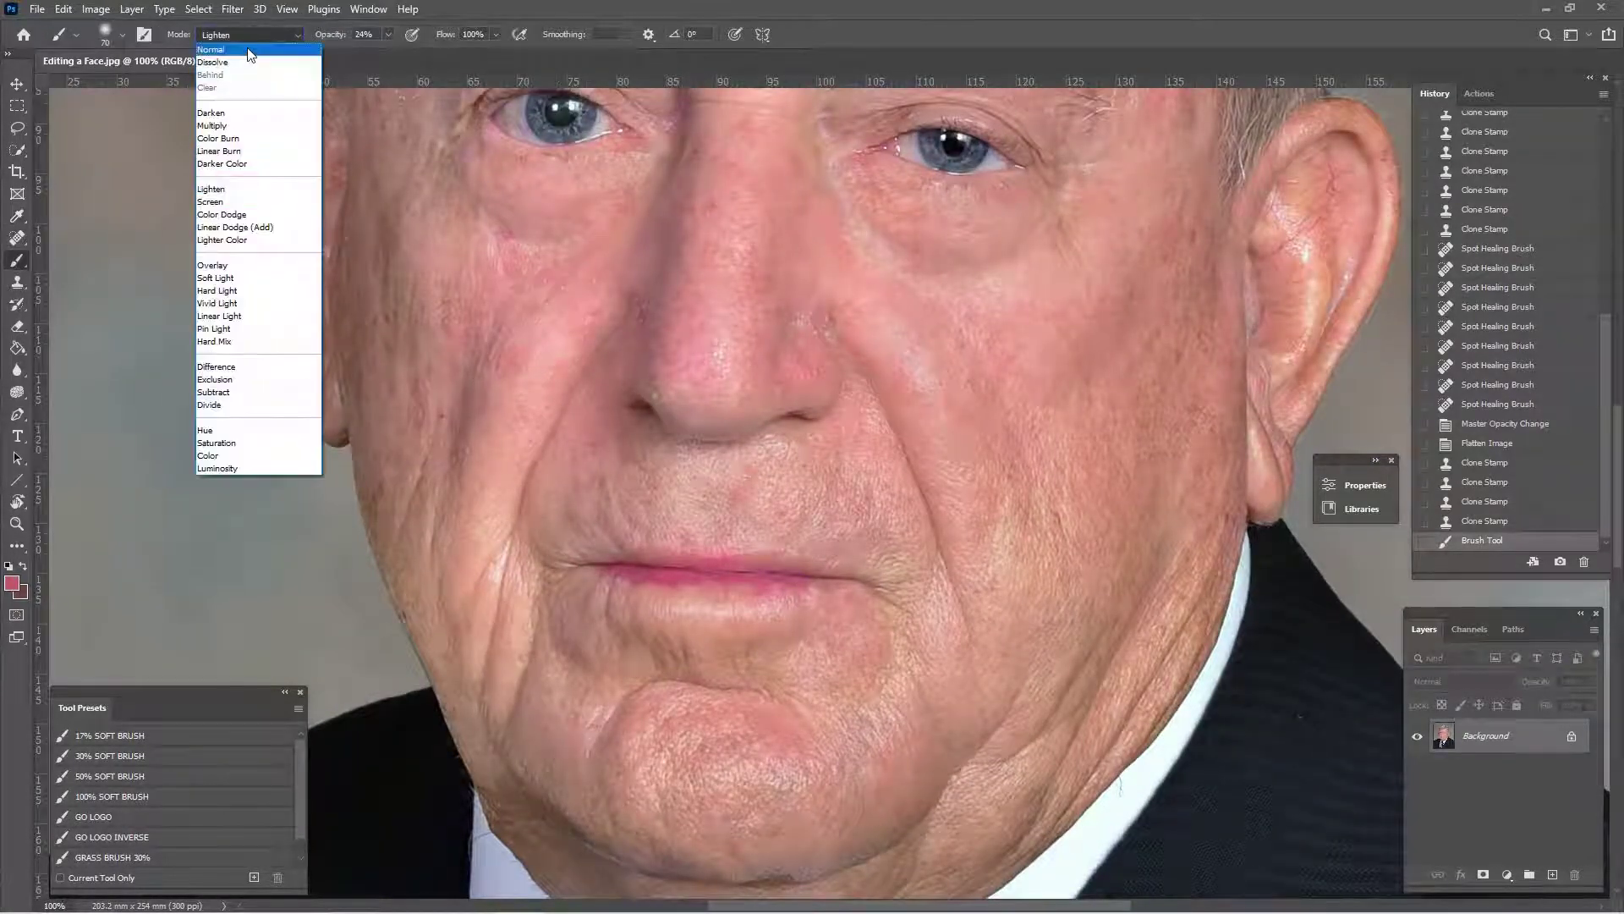
click(298, 56)
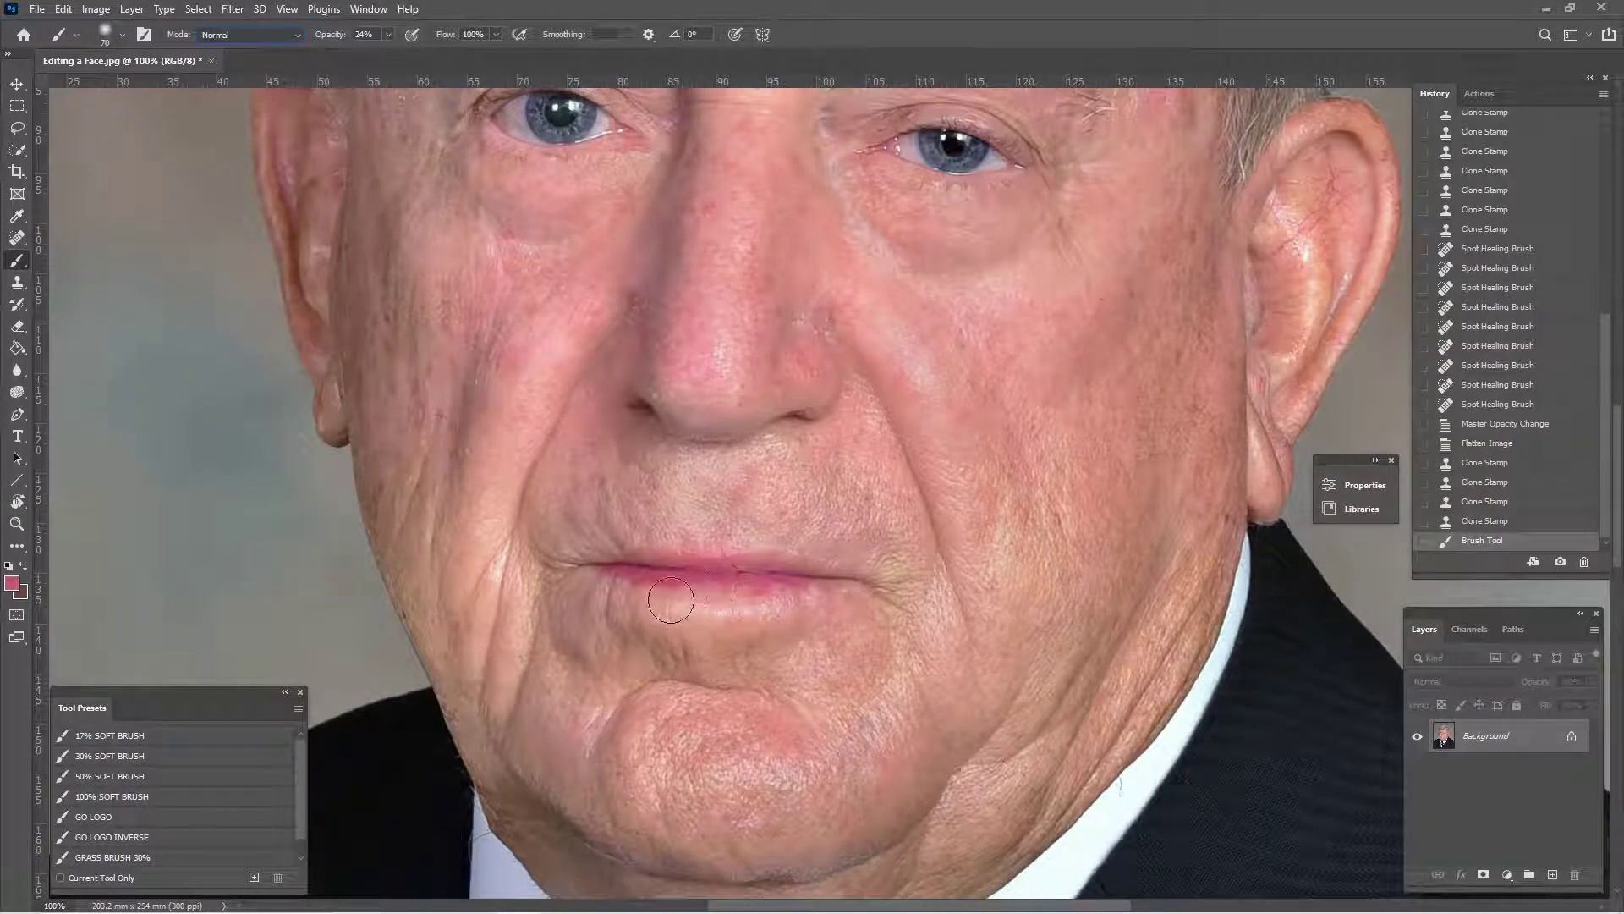
click(793, 595)
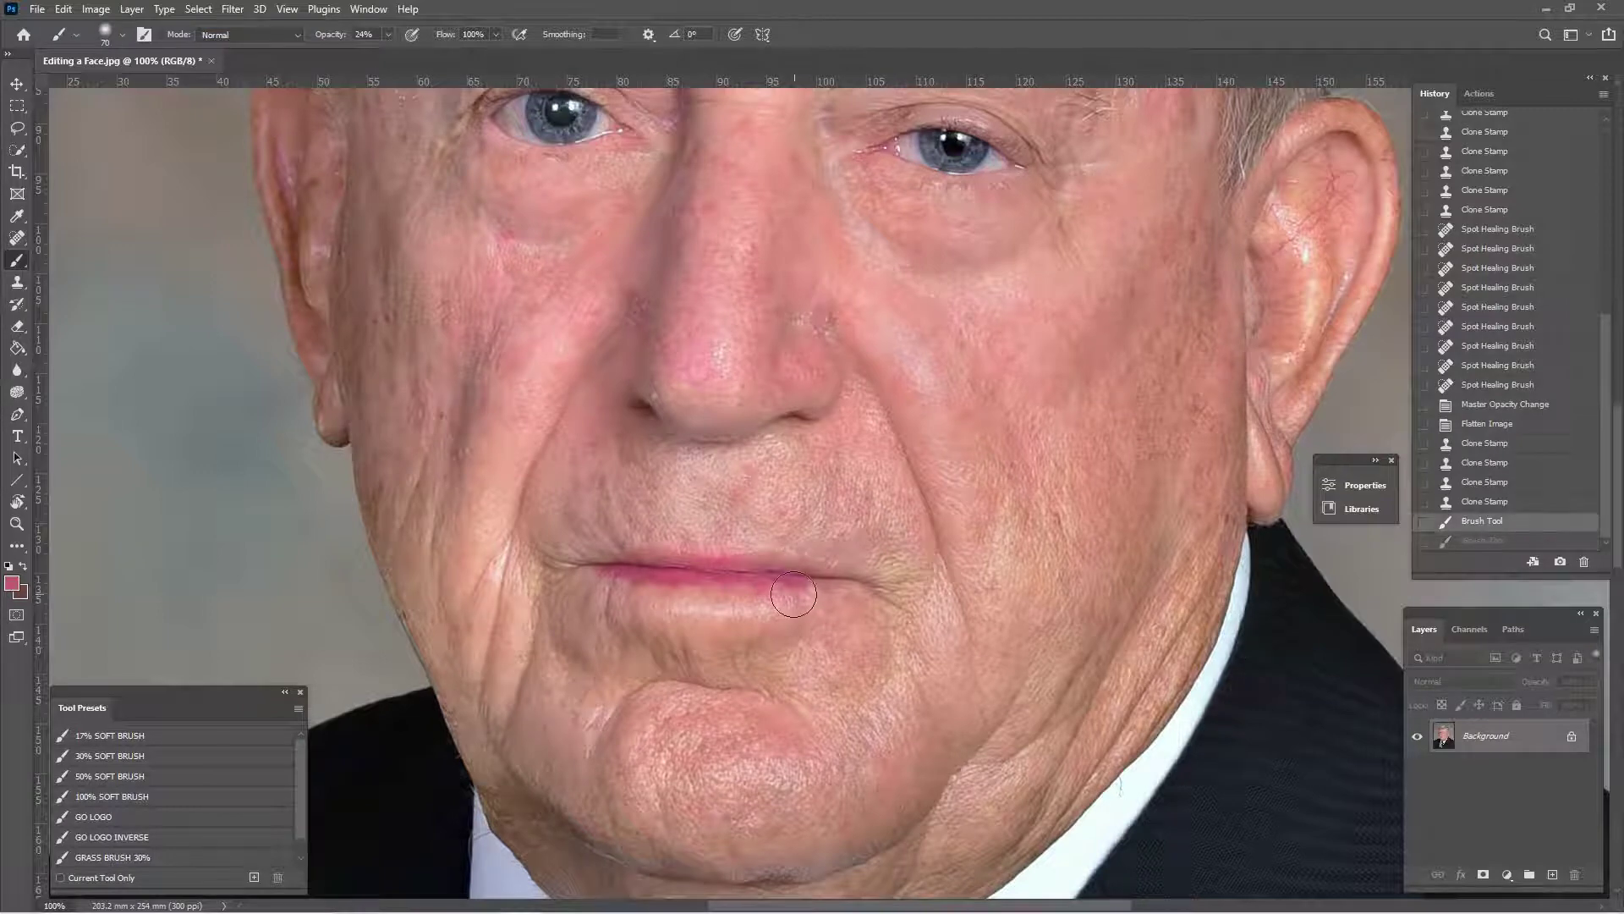
key(bracketleft)
key(bracketleft)
key(bracketleft)
mouse_move(720, 593)
mouse_down()
mouse_move(796, 591)
mouse_move(751, 561)
mouse_move(804, 564)
mouse_up()
key(bracketleft)
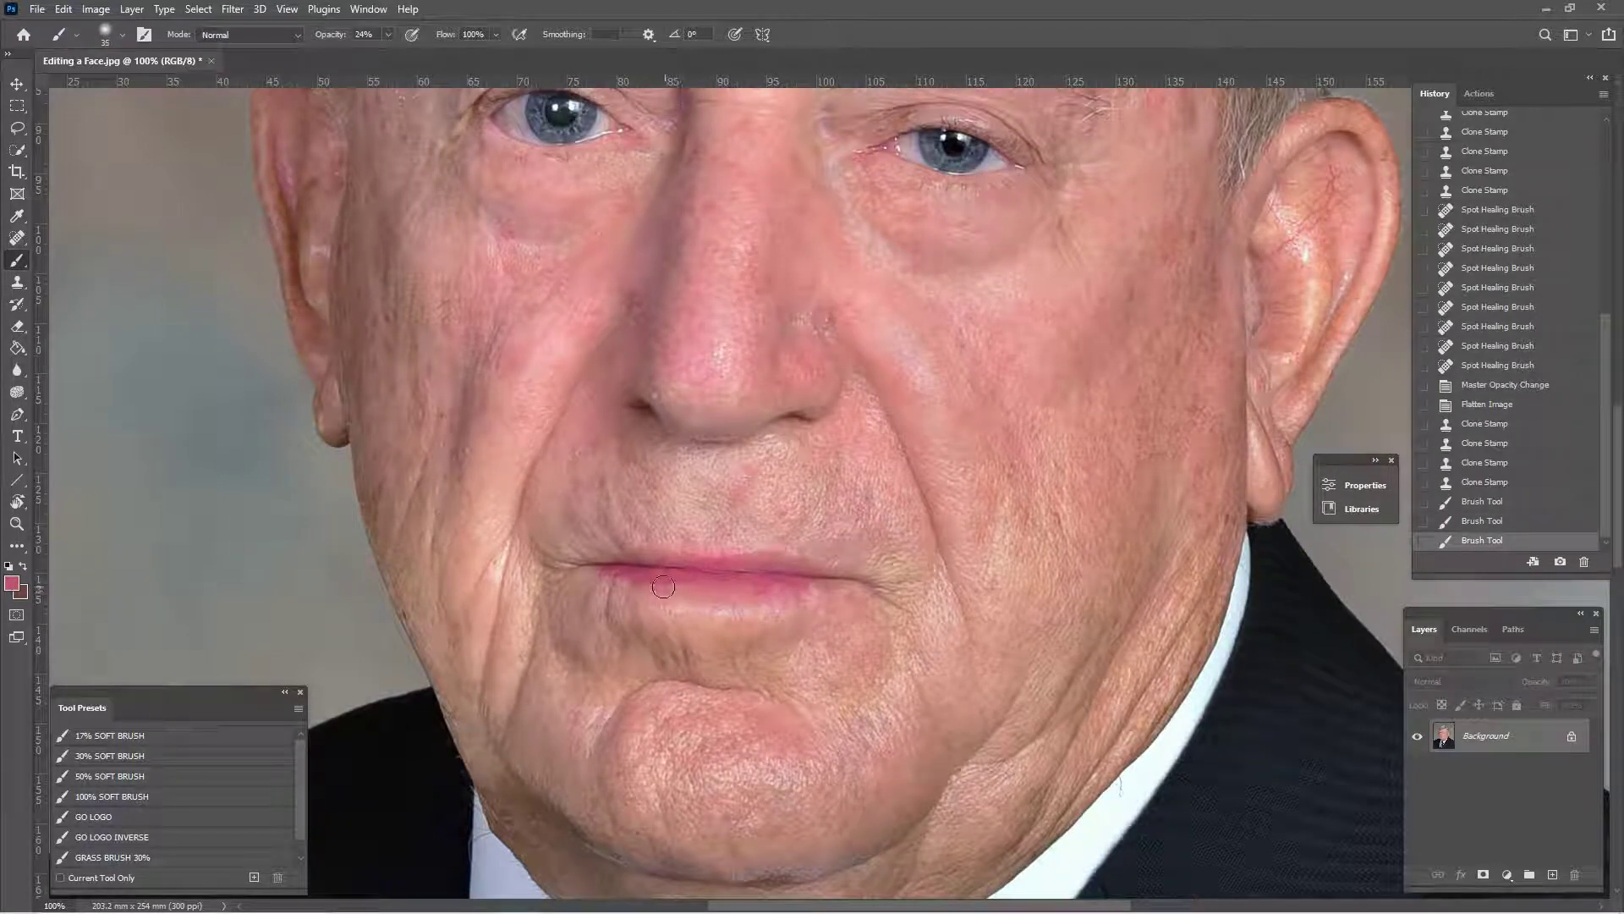
drag(832, 580, 839, 573)
- Smooth the image-left part of the lower lip's edge with a small Content-Aware Spot Healing Brush
key(ctrl+minus)
key(ctrl+minus)
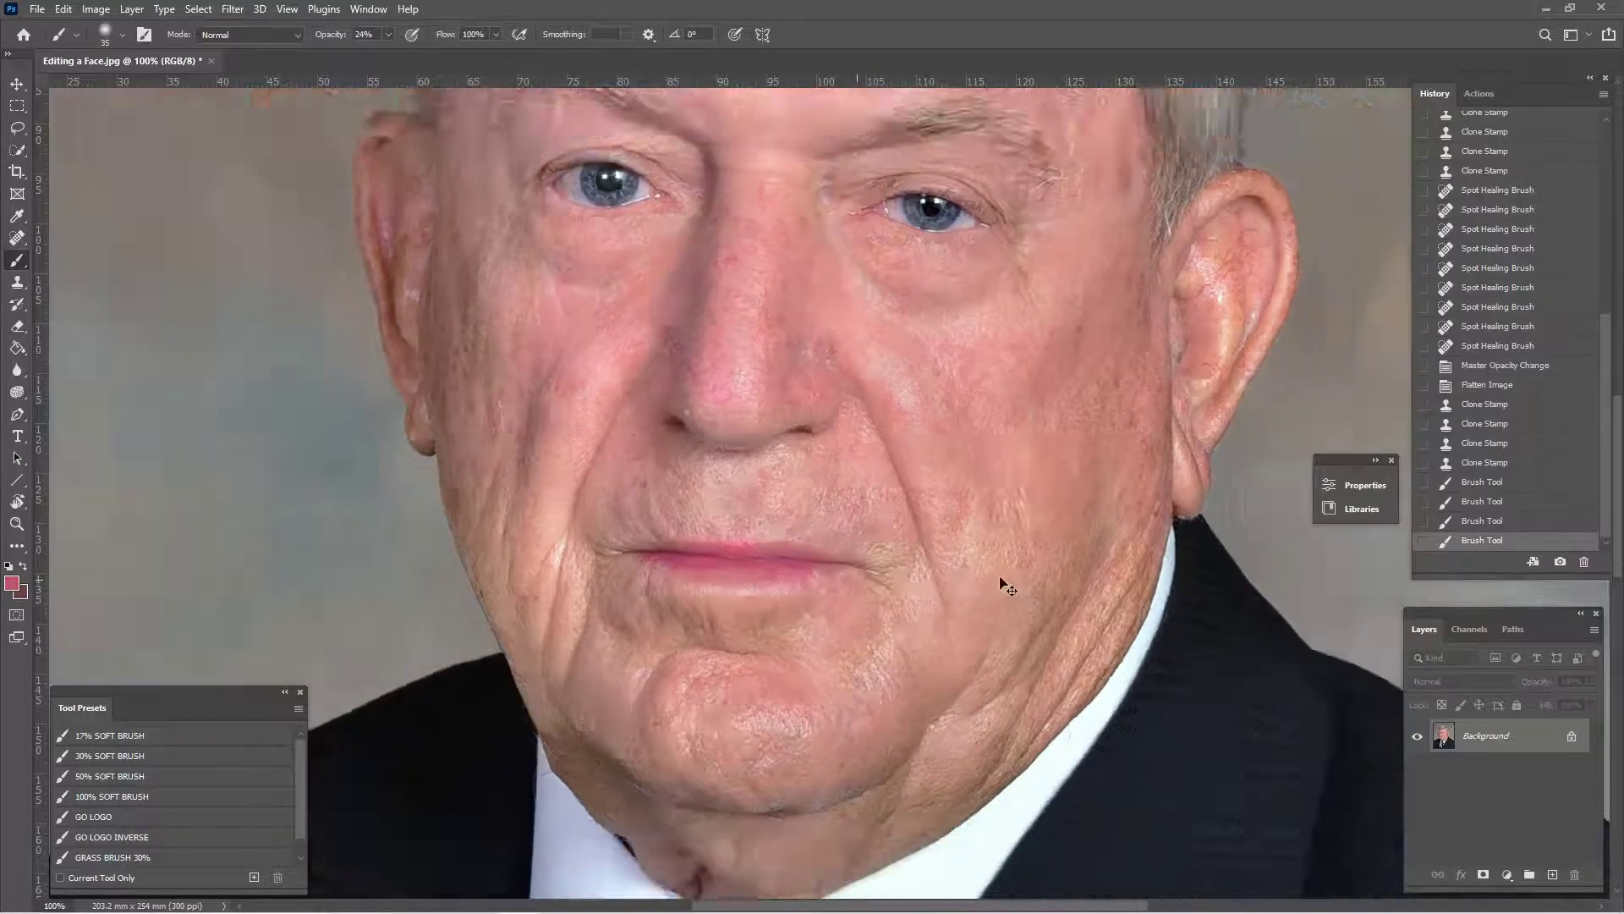
key(ctrl+plus)
key(ctrl+plus)
key(j)
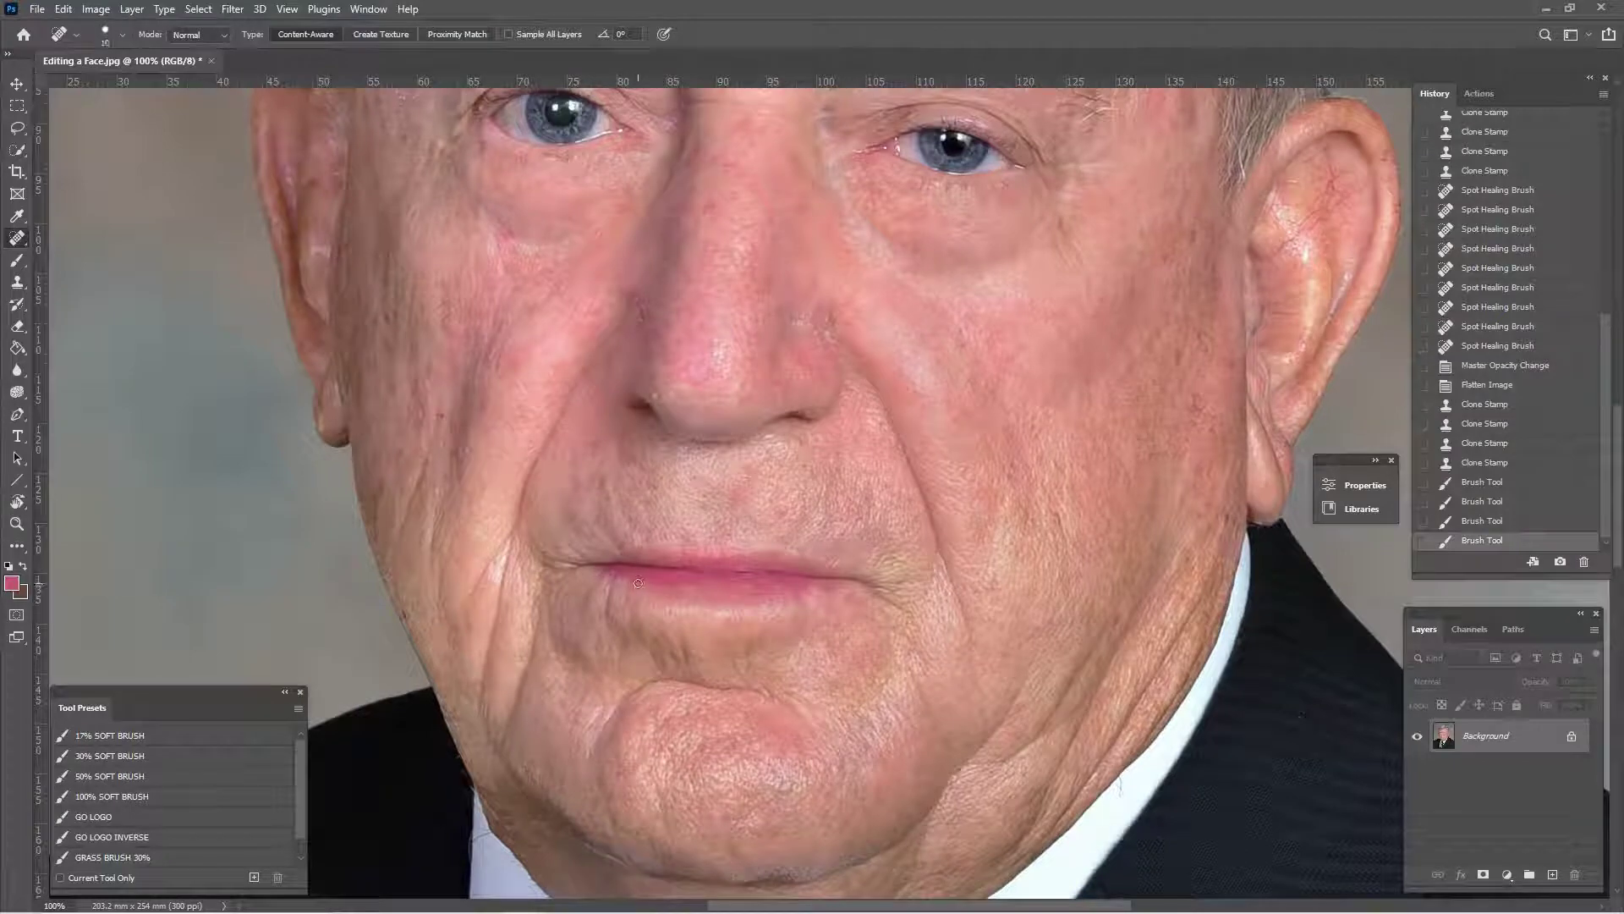
key(bracketright)
mouse_move(638, 582)
mouse_down()
mouse_move(714, 591)
mouse_move(694, 586)
mouse_up()
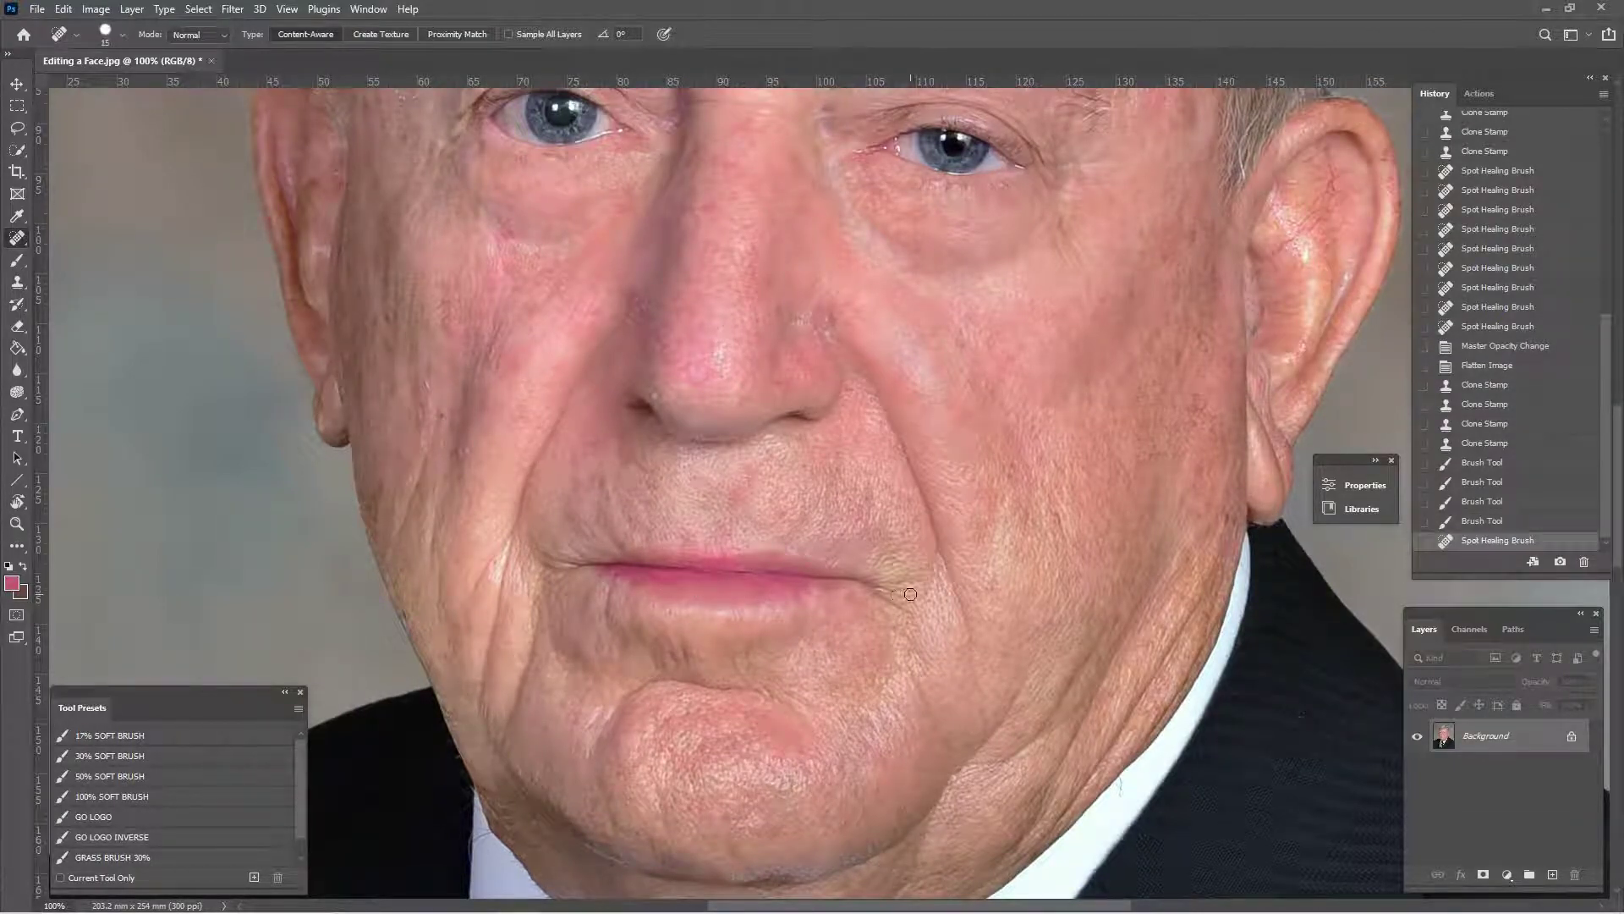
- Compare the recoloured lips with the history state before the lip brushwork, then return to the latest state
key(ctrl+minus)
key(ctrl+minus)
click(1547, 443)
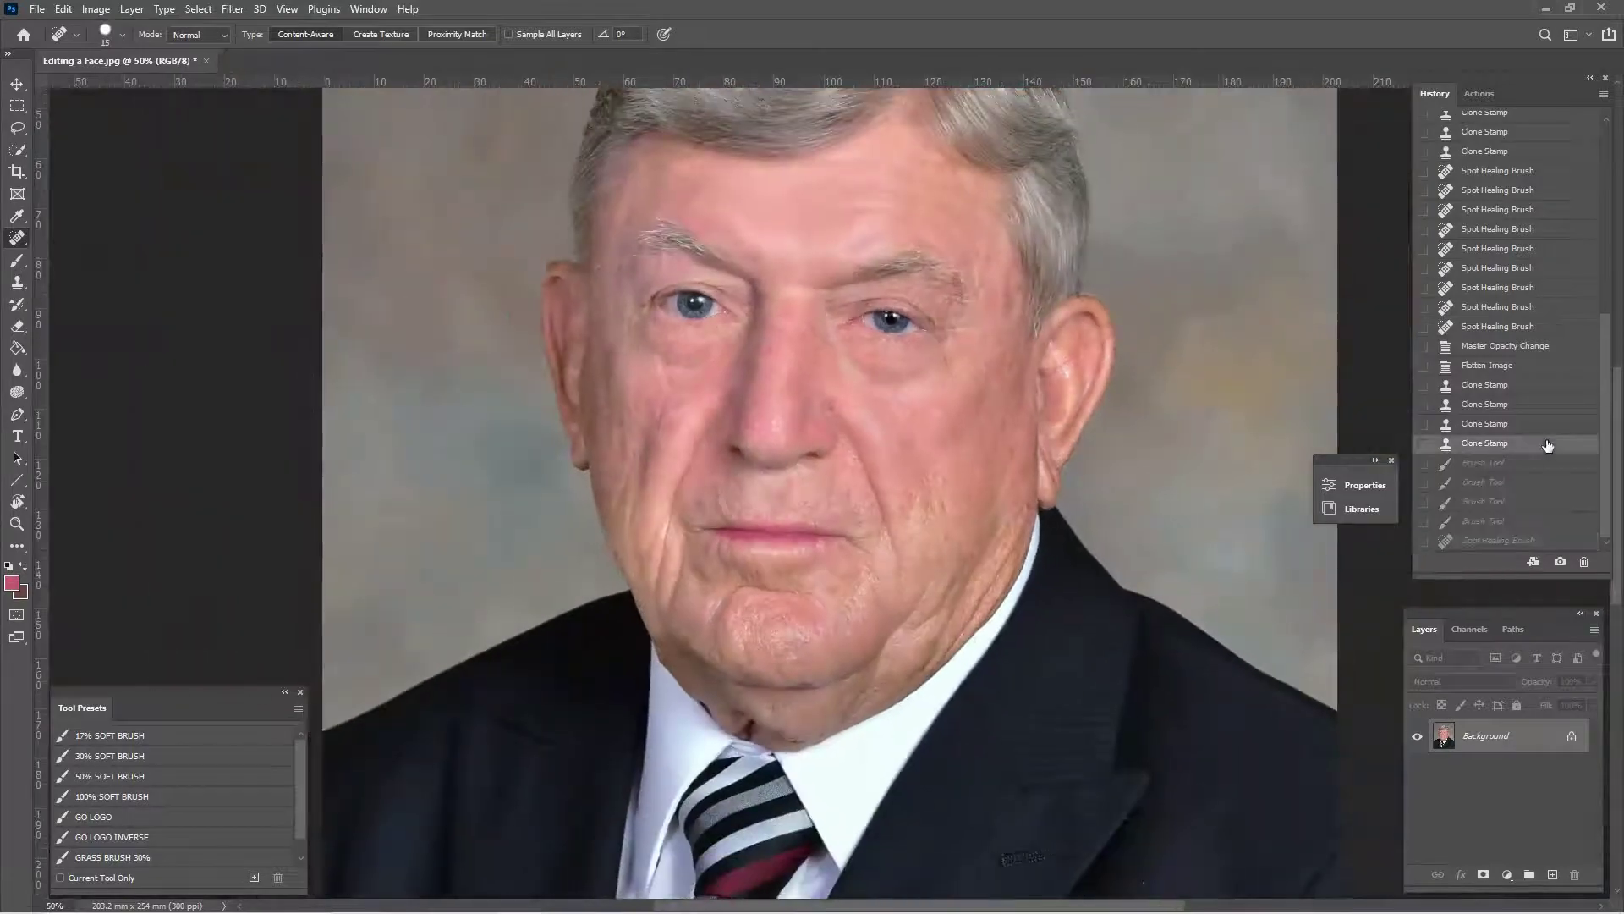
click(1531, 541)
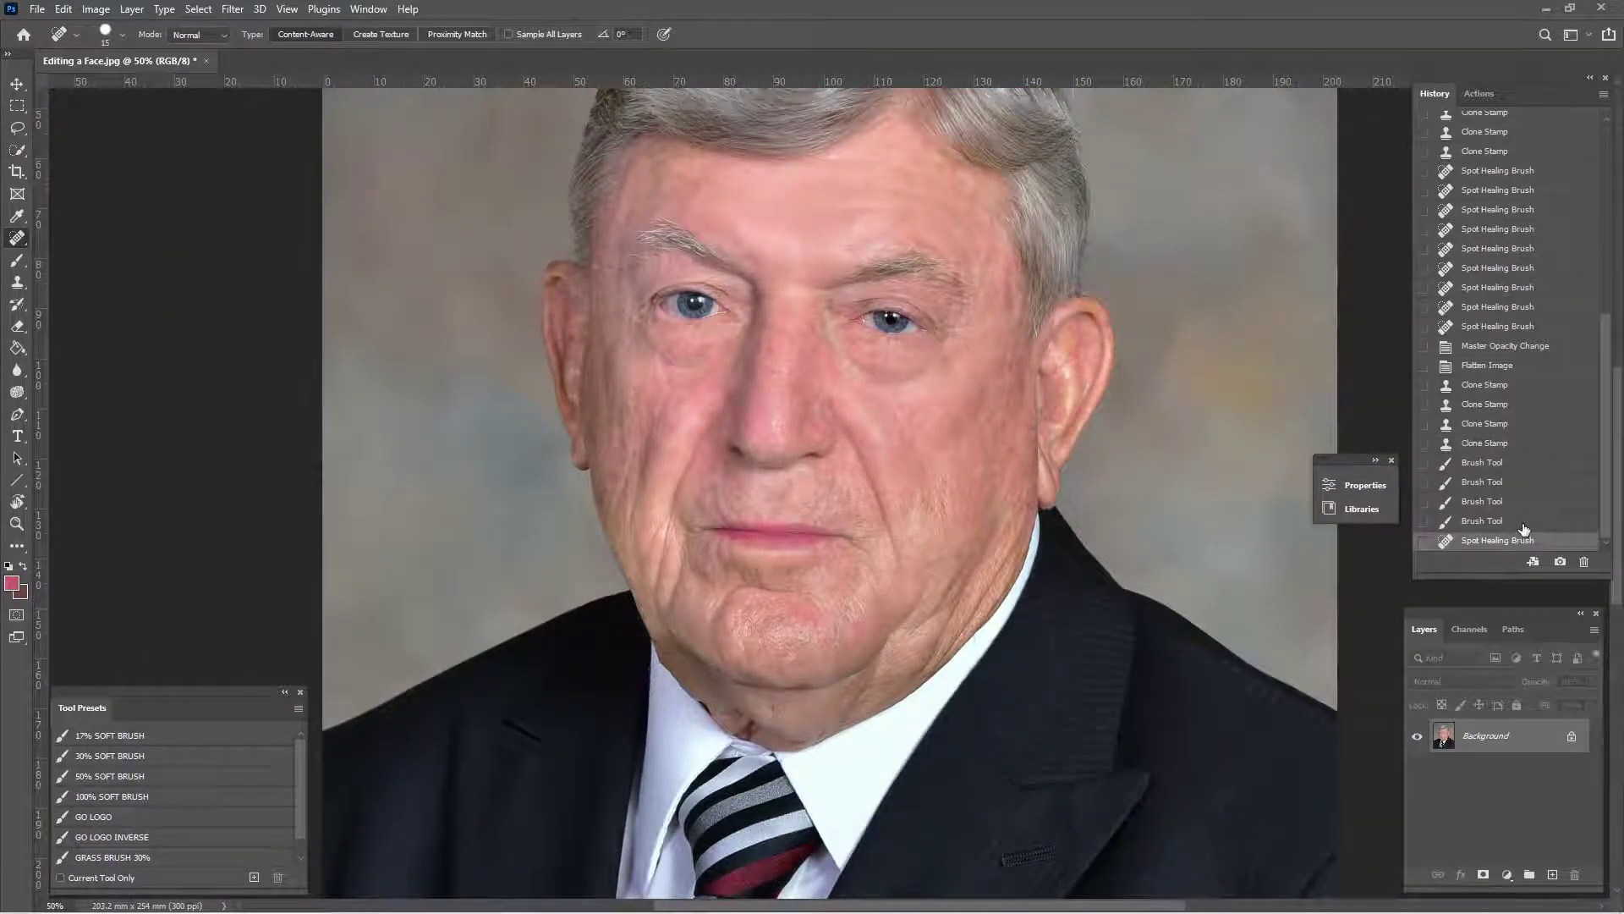
- Soften the marks on the image-left cheek beside the nose with the Spot Healing Brush
key(ctrl+minus)
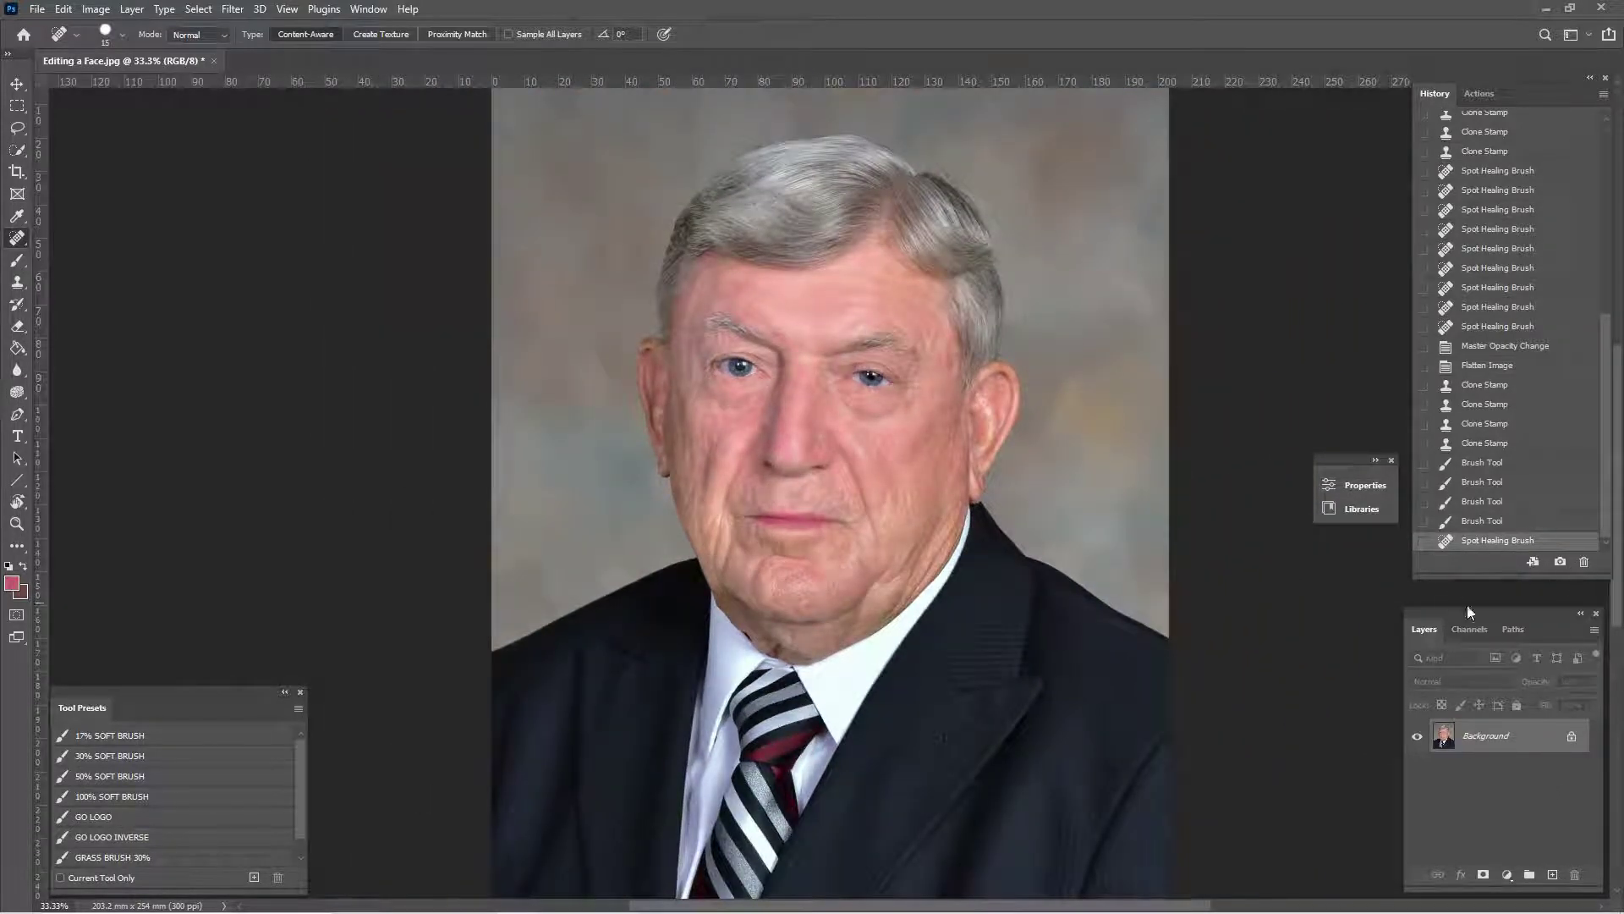
key(ctrl+plus)
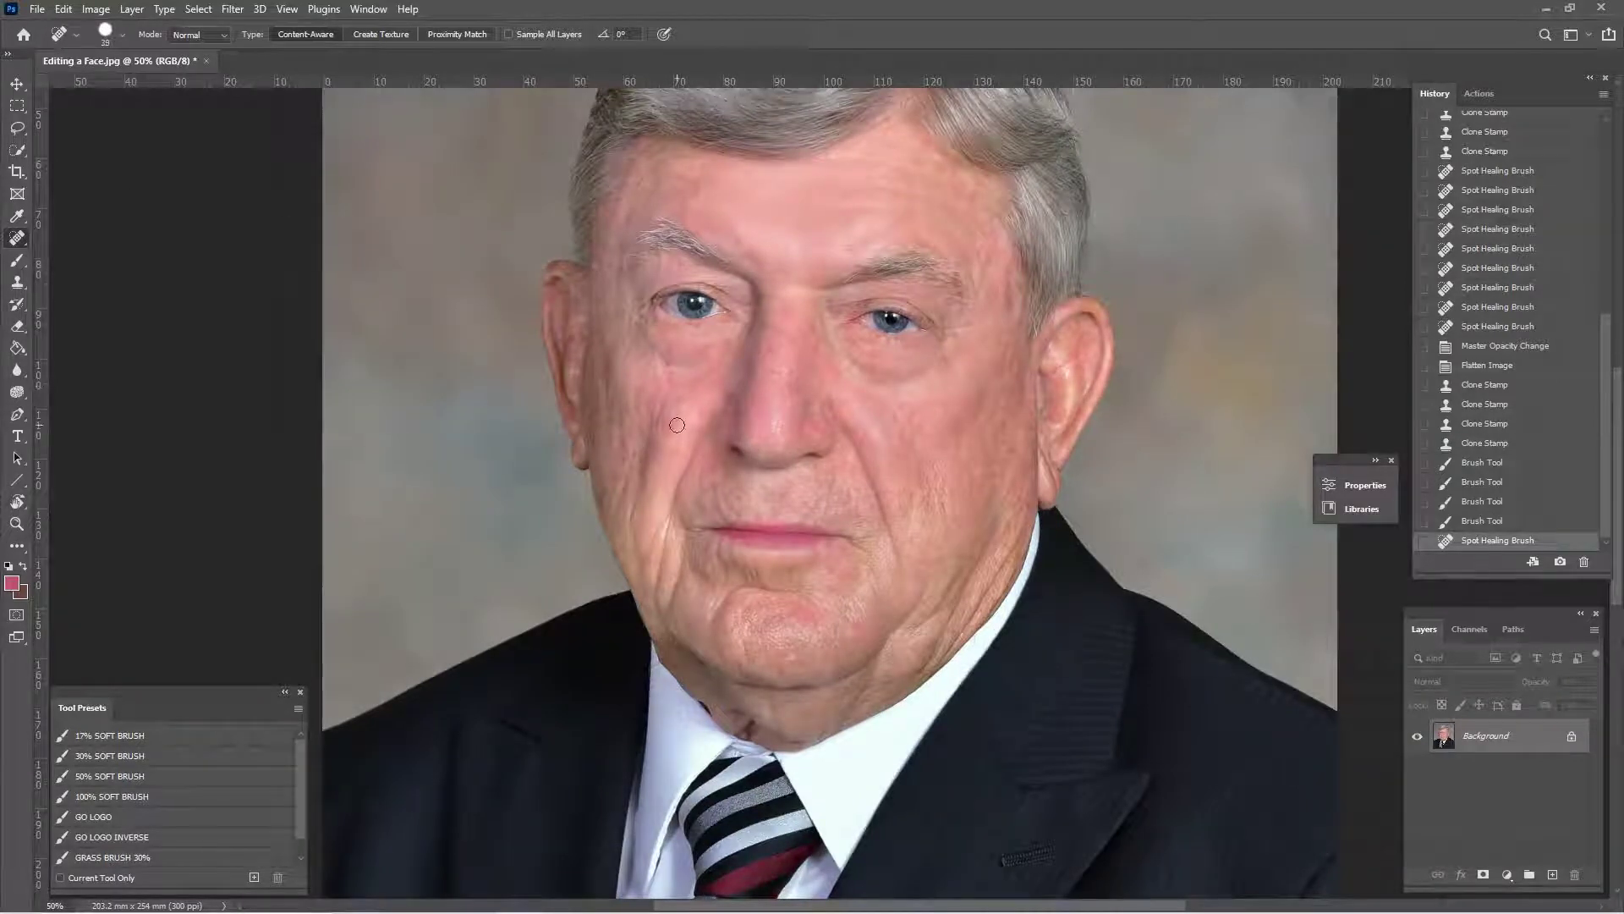
drag(677, 425, 673, 449)
drag(681, 418, 680, 397)
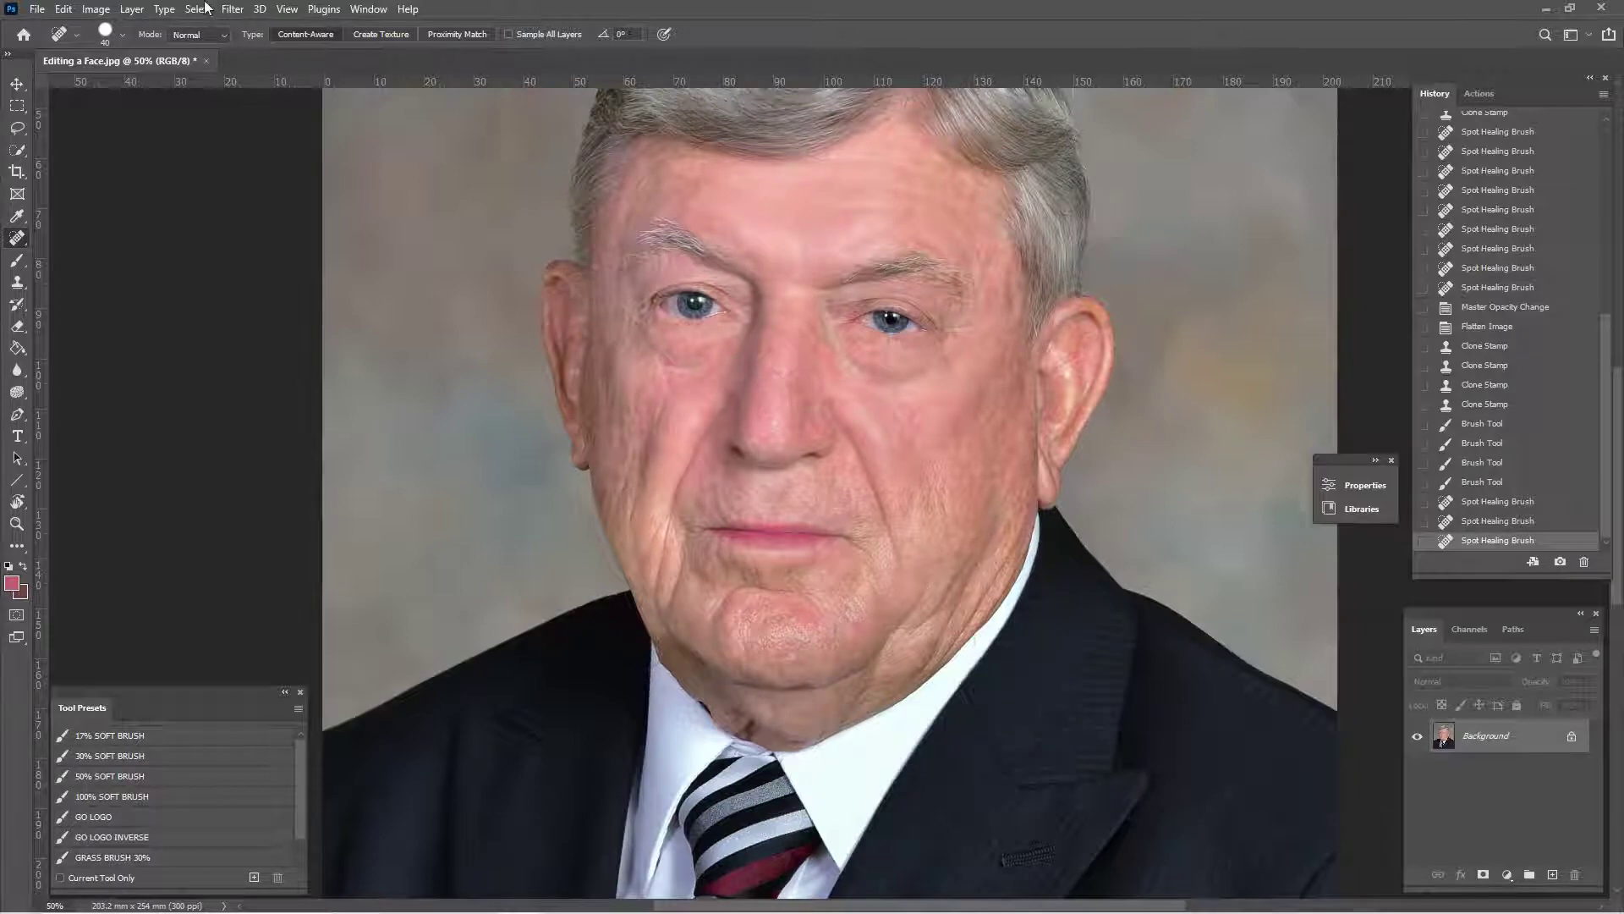
- Clone cheek skin over the bright areas around the mouth and image-left lower cheek with the Clone Stamp in Darken mode at 31% opacity
key(ctrl+plus)
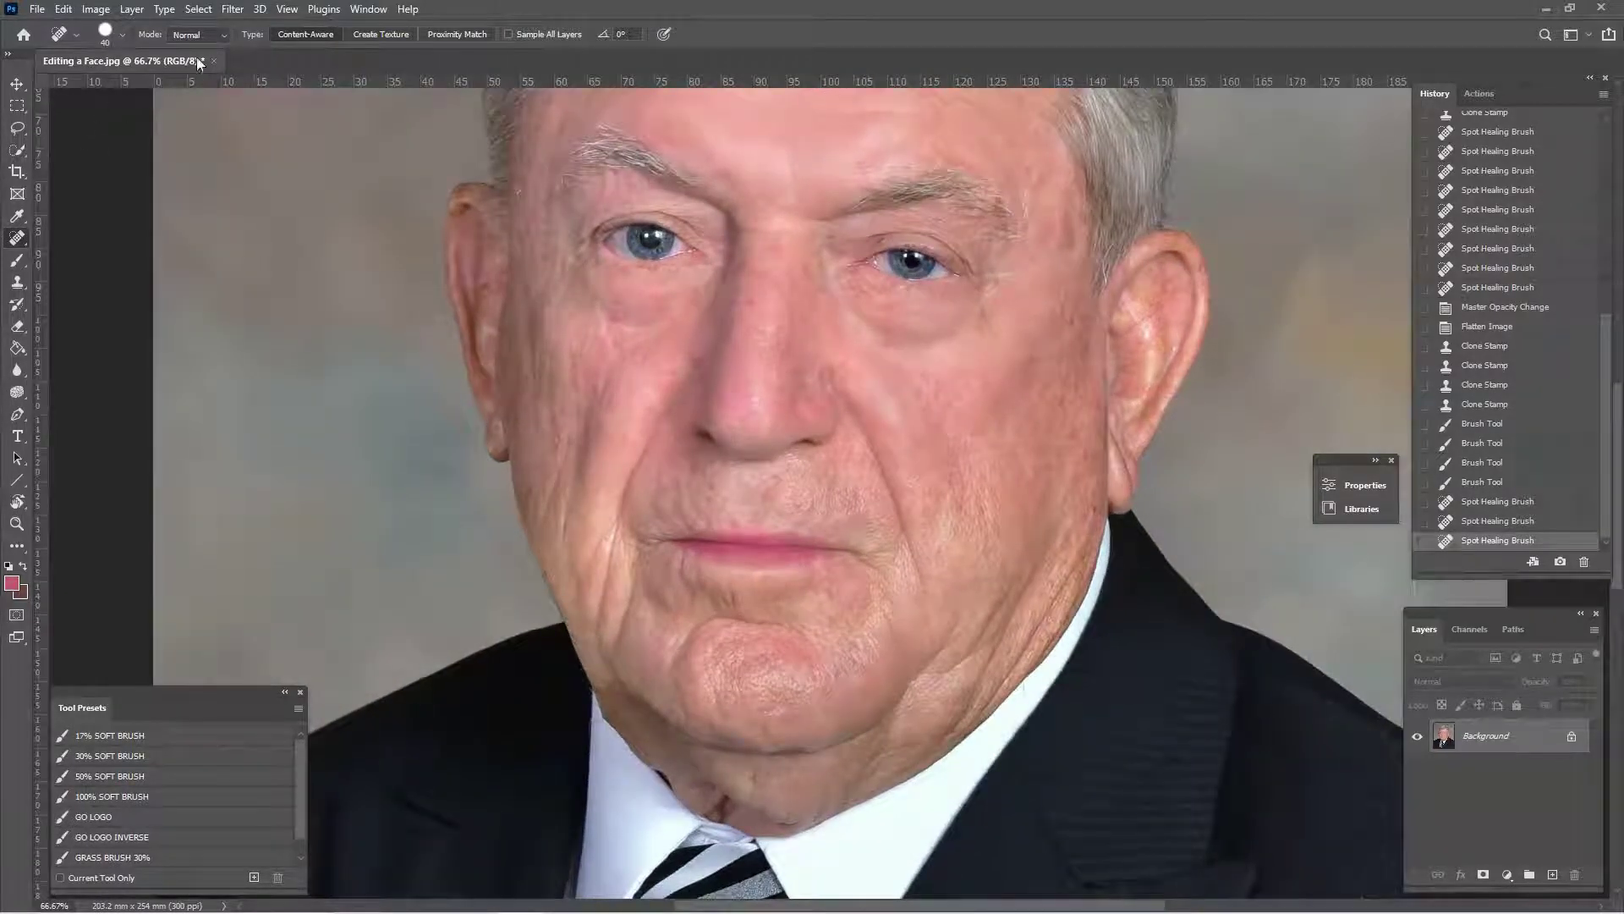
click(18, 282)
click(296, 36)
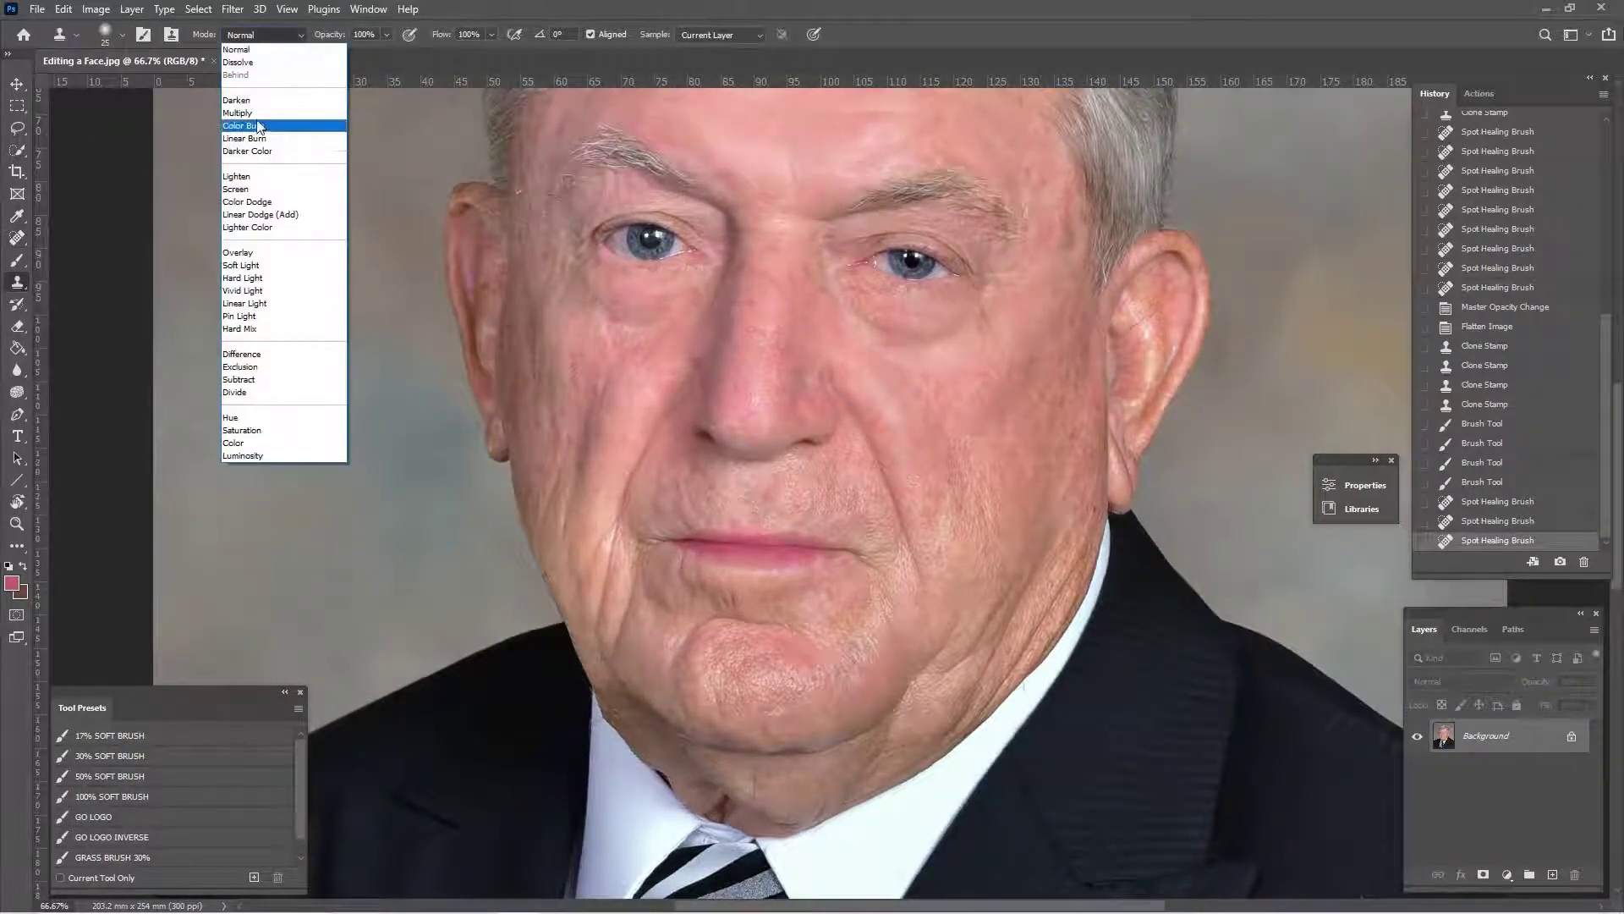
click(239, 100)
click(385, 35)
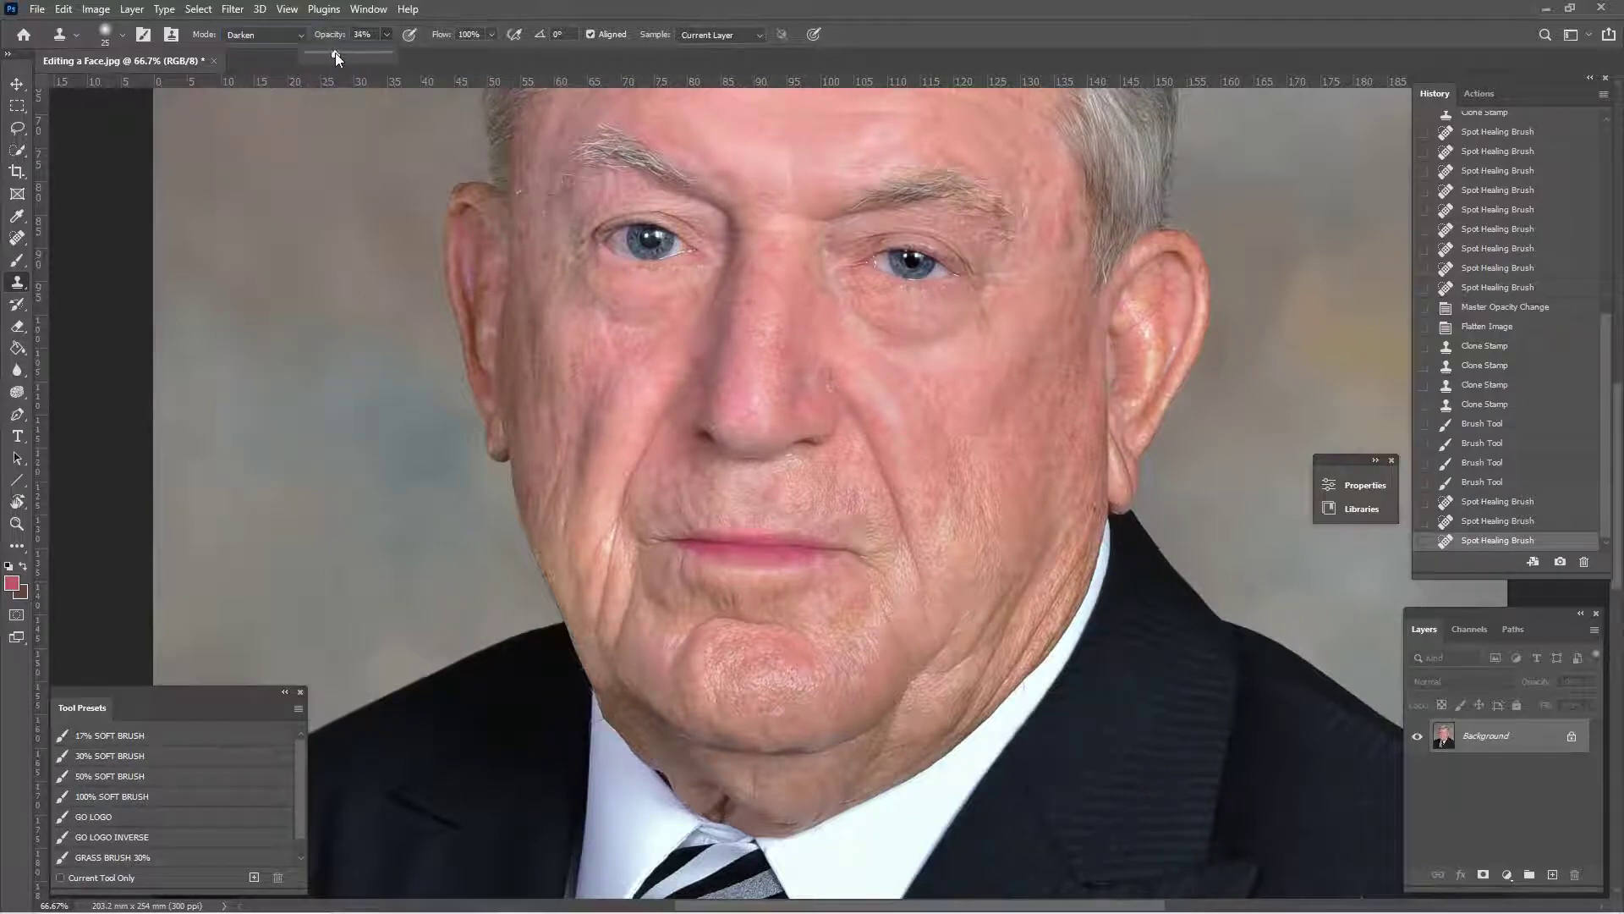
click(962, 489)
key(bracketright)
key(bracketright)
key(bracketright)
key(bracketright)
drag(604, 560, 672, 641)
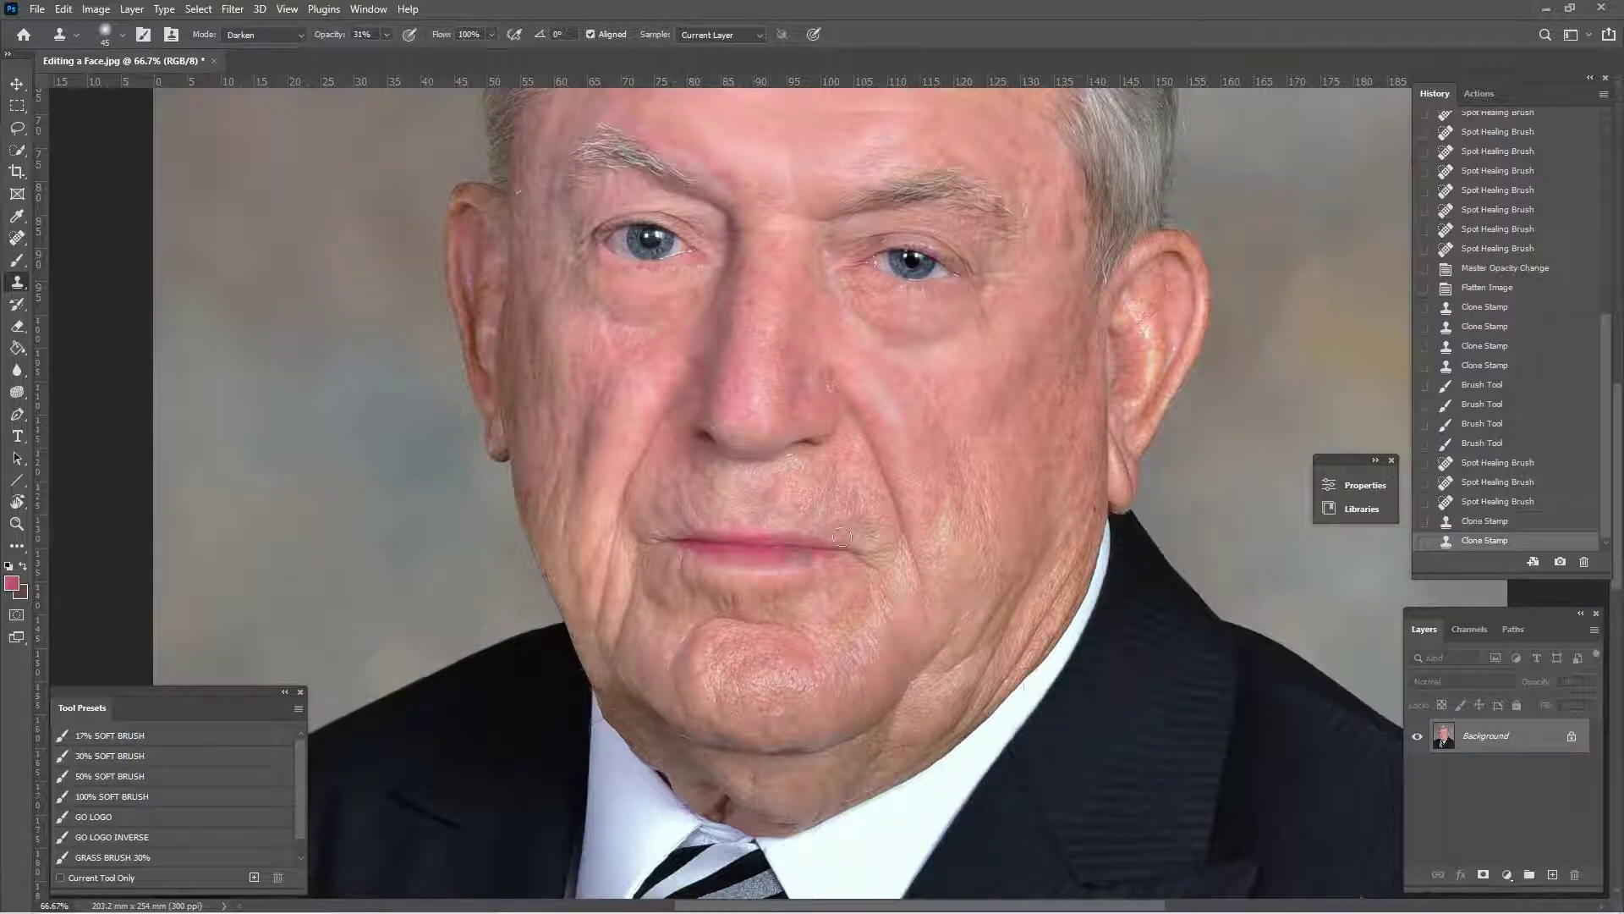
mouse_move(824, 490)
mouse_down()
mouse_move(799, 467)
mouse_move(739, 496)
mouse_move(779, 508)
mouse_up()
alt+click(948, 459)
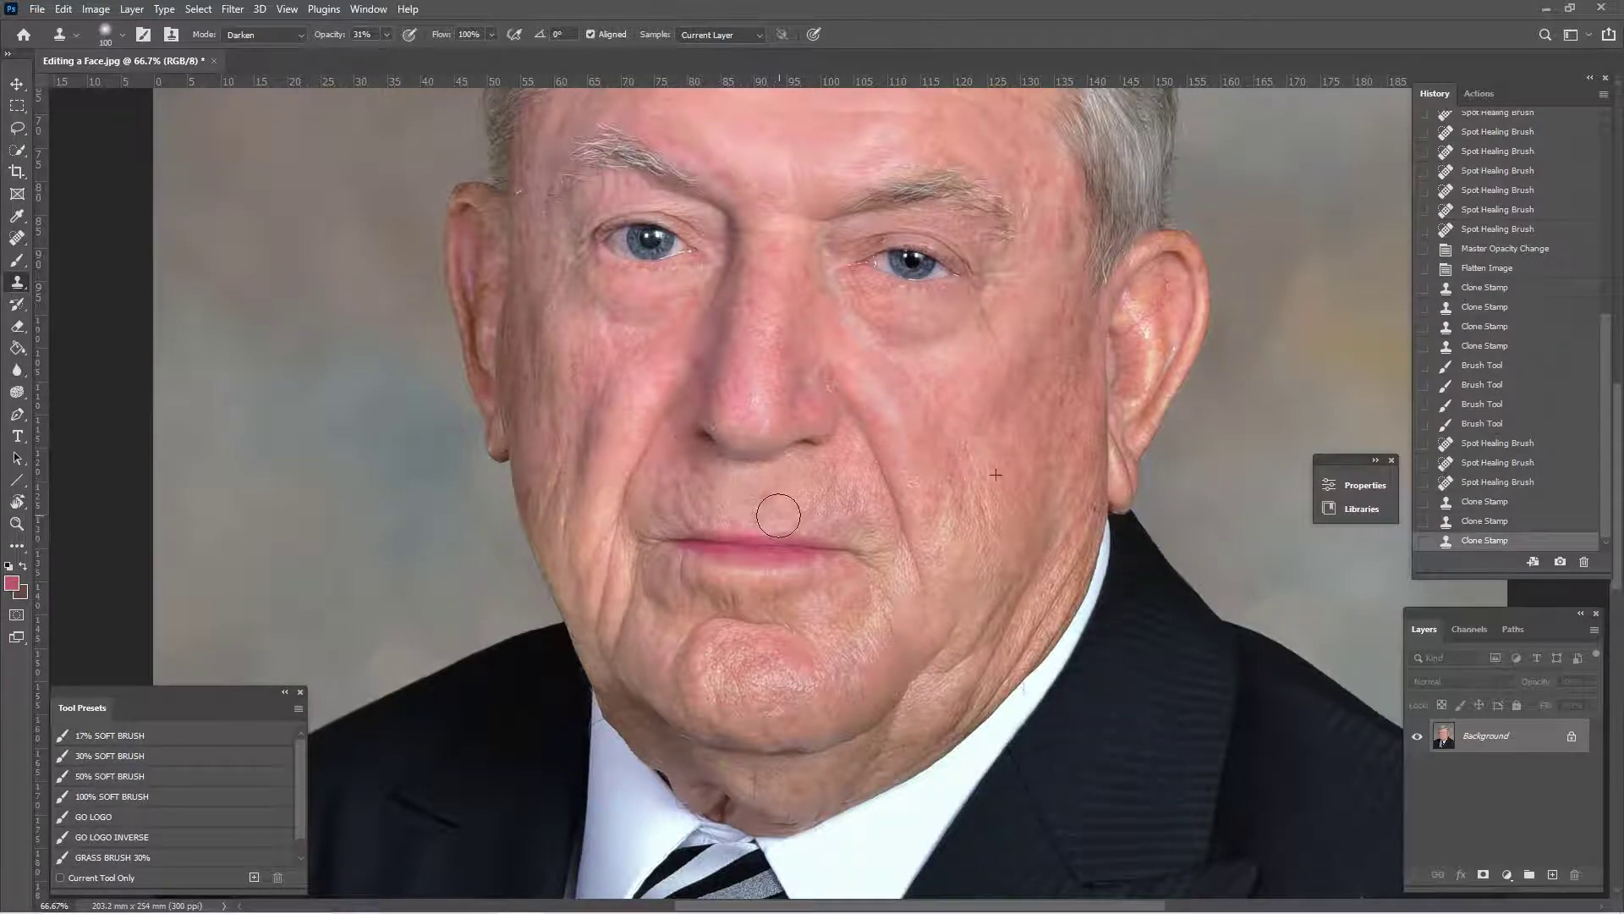
- Remove the small blemish at the bridge of the nose between the eyes with a size 30 Spot Healing Brush
scroll(888, 482, down, 1)
click(15, 240)
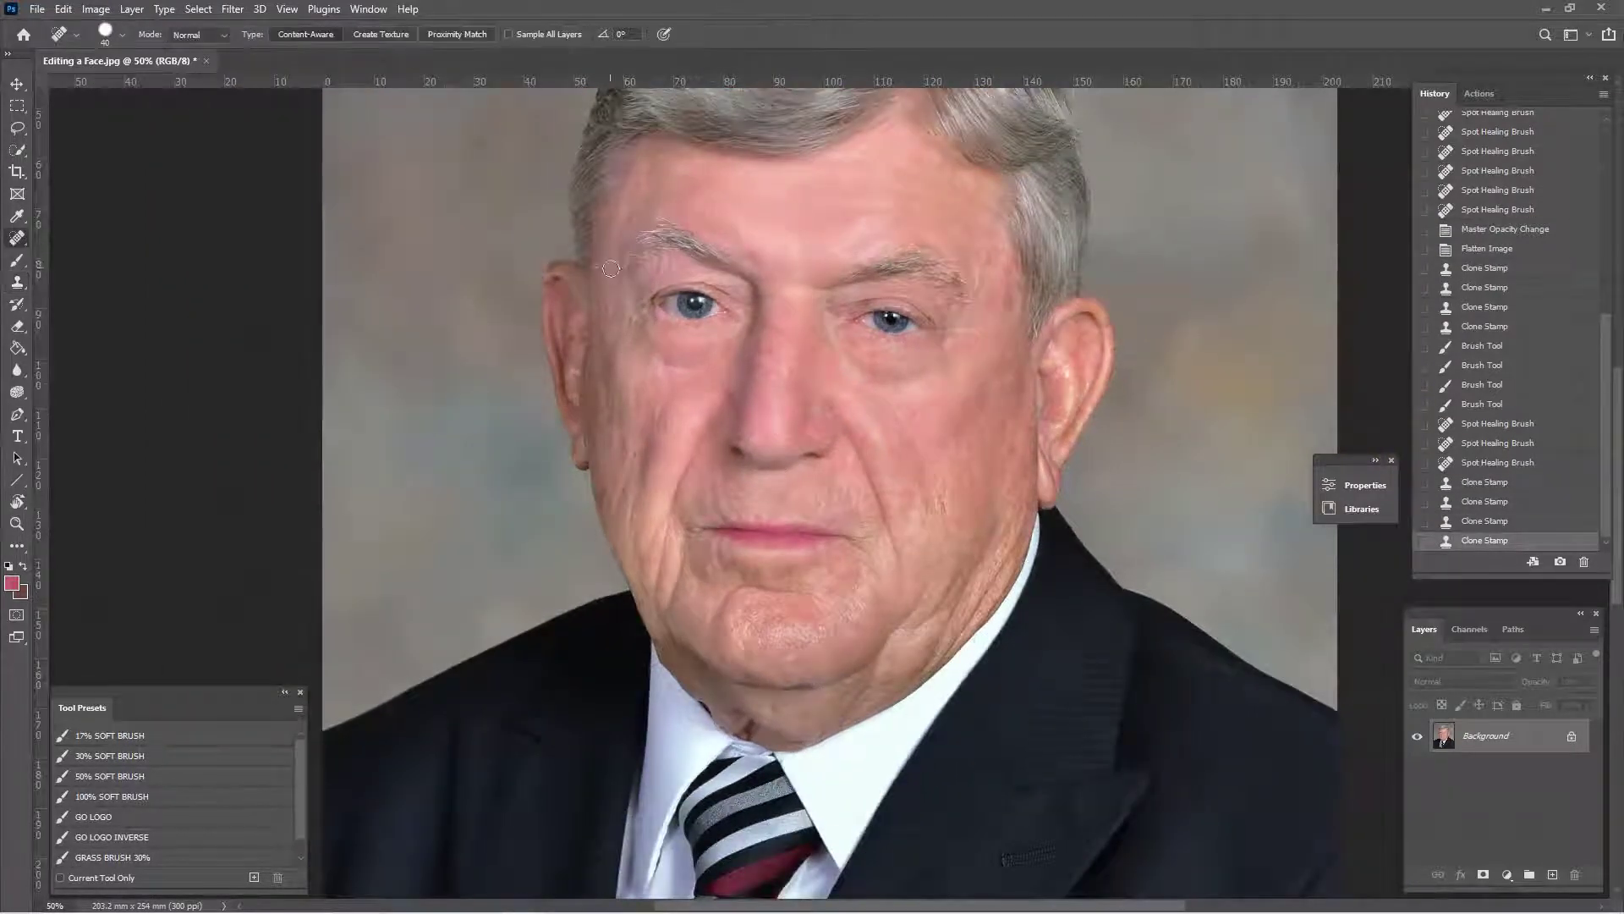
click(825, 291)
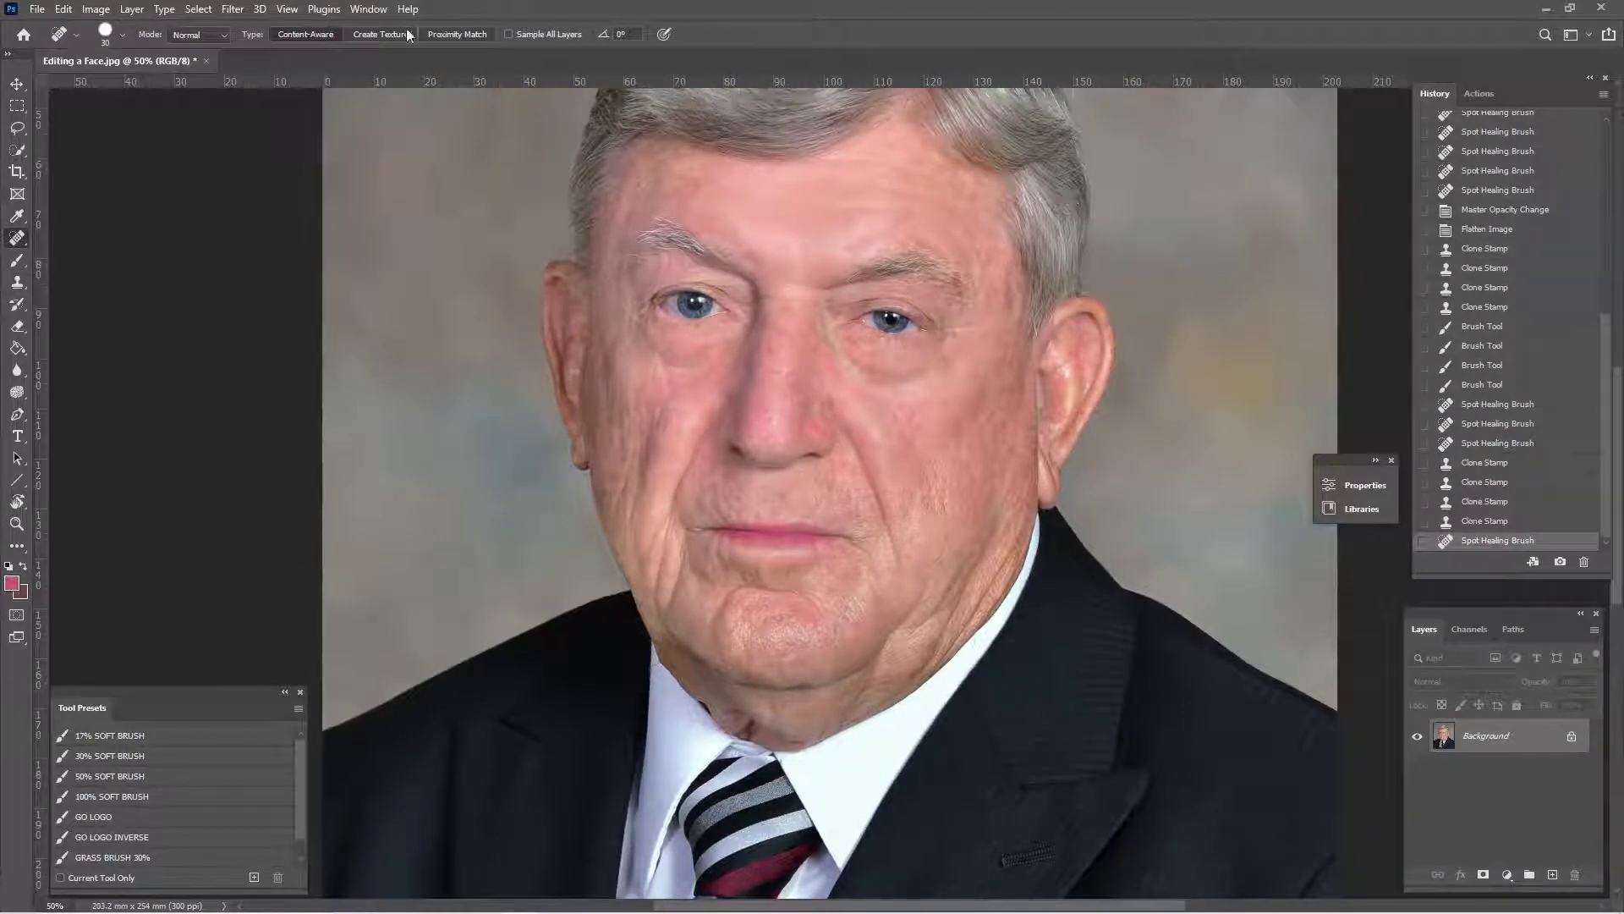
- Push the shirt collar and tie knot up toward the chin in Liquify with a size 900 brush at pressure 34
click(233, 9)
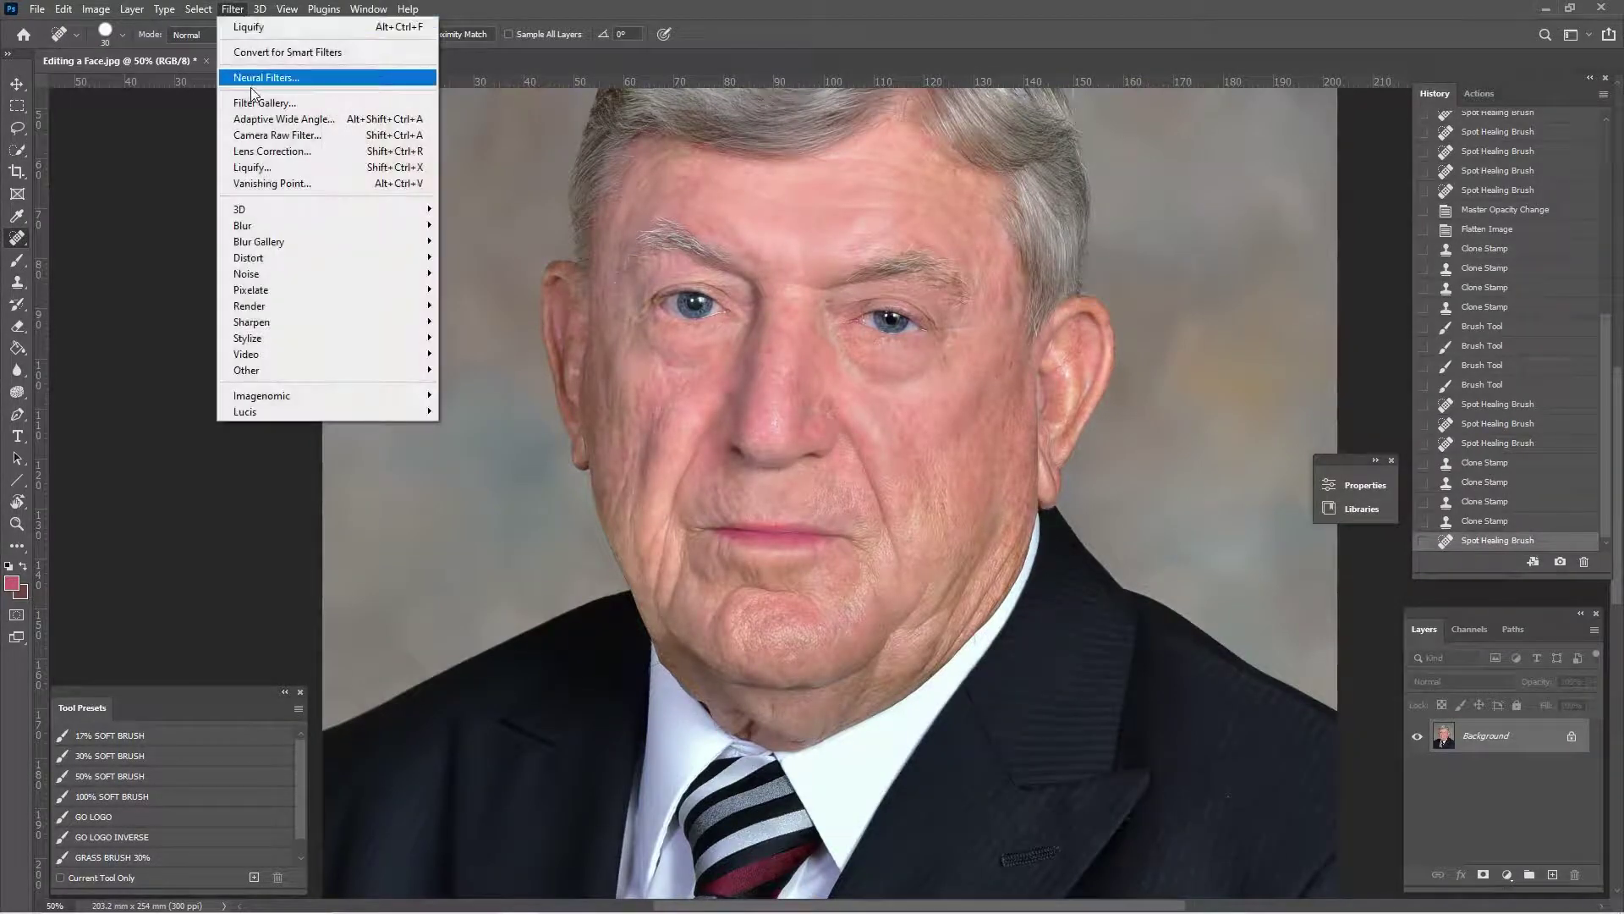
click(254, 167)
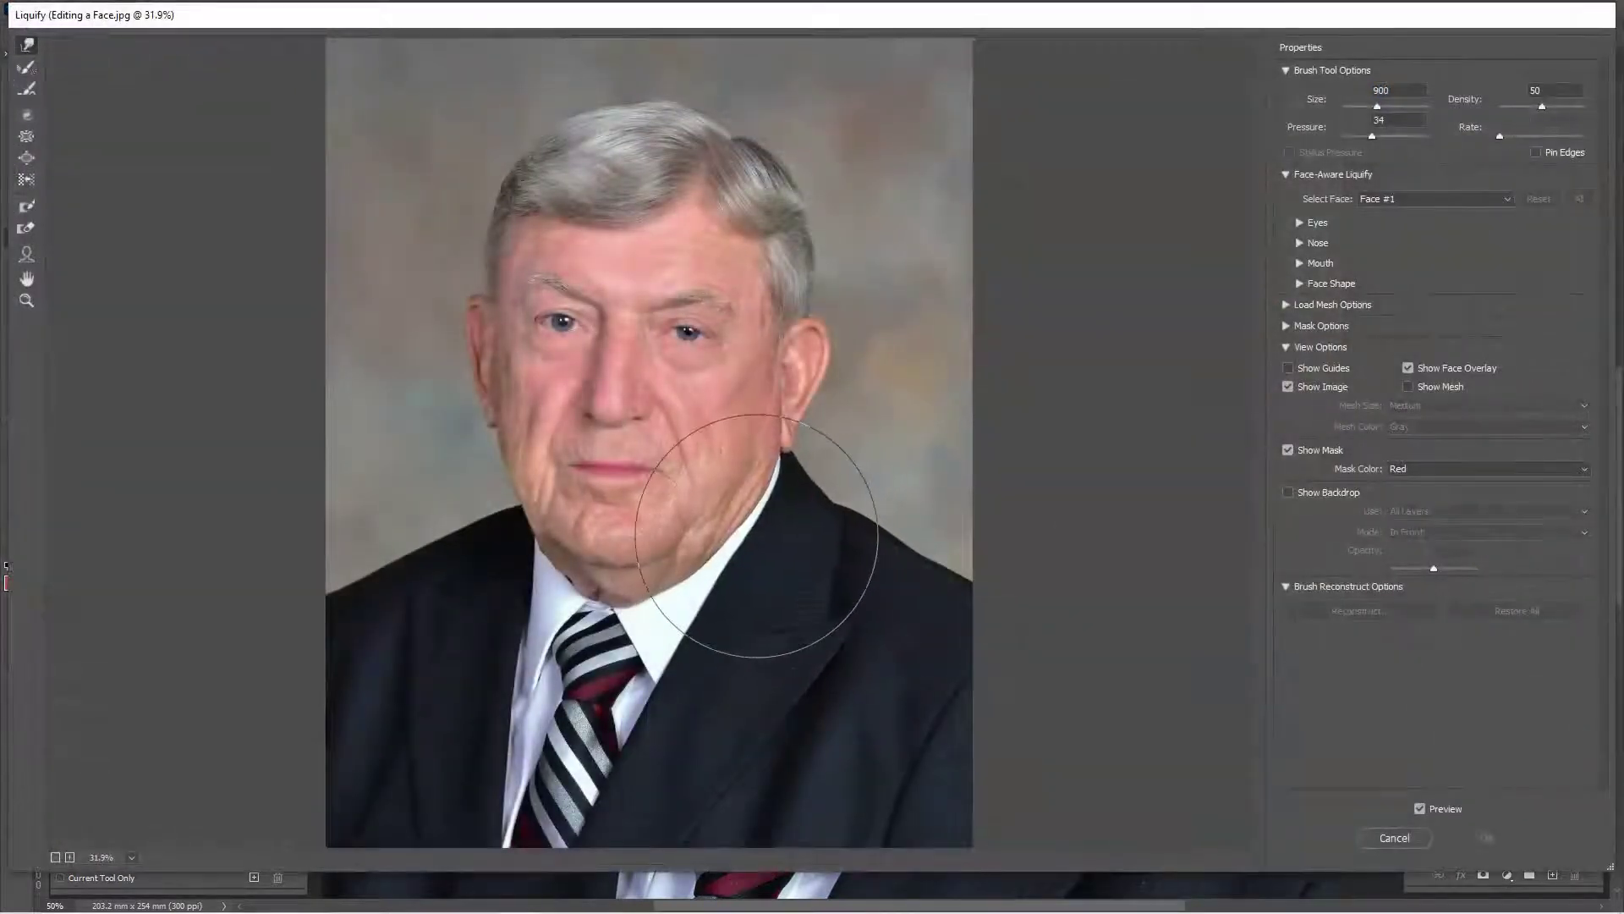
drag(737, 611, 729, 603)
drag(637, 656, 604, 644)
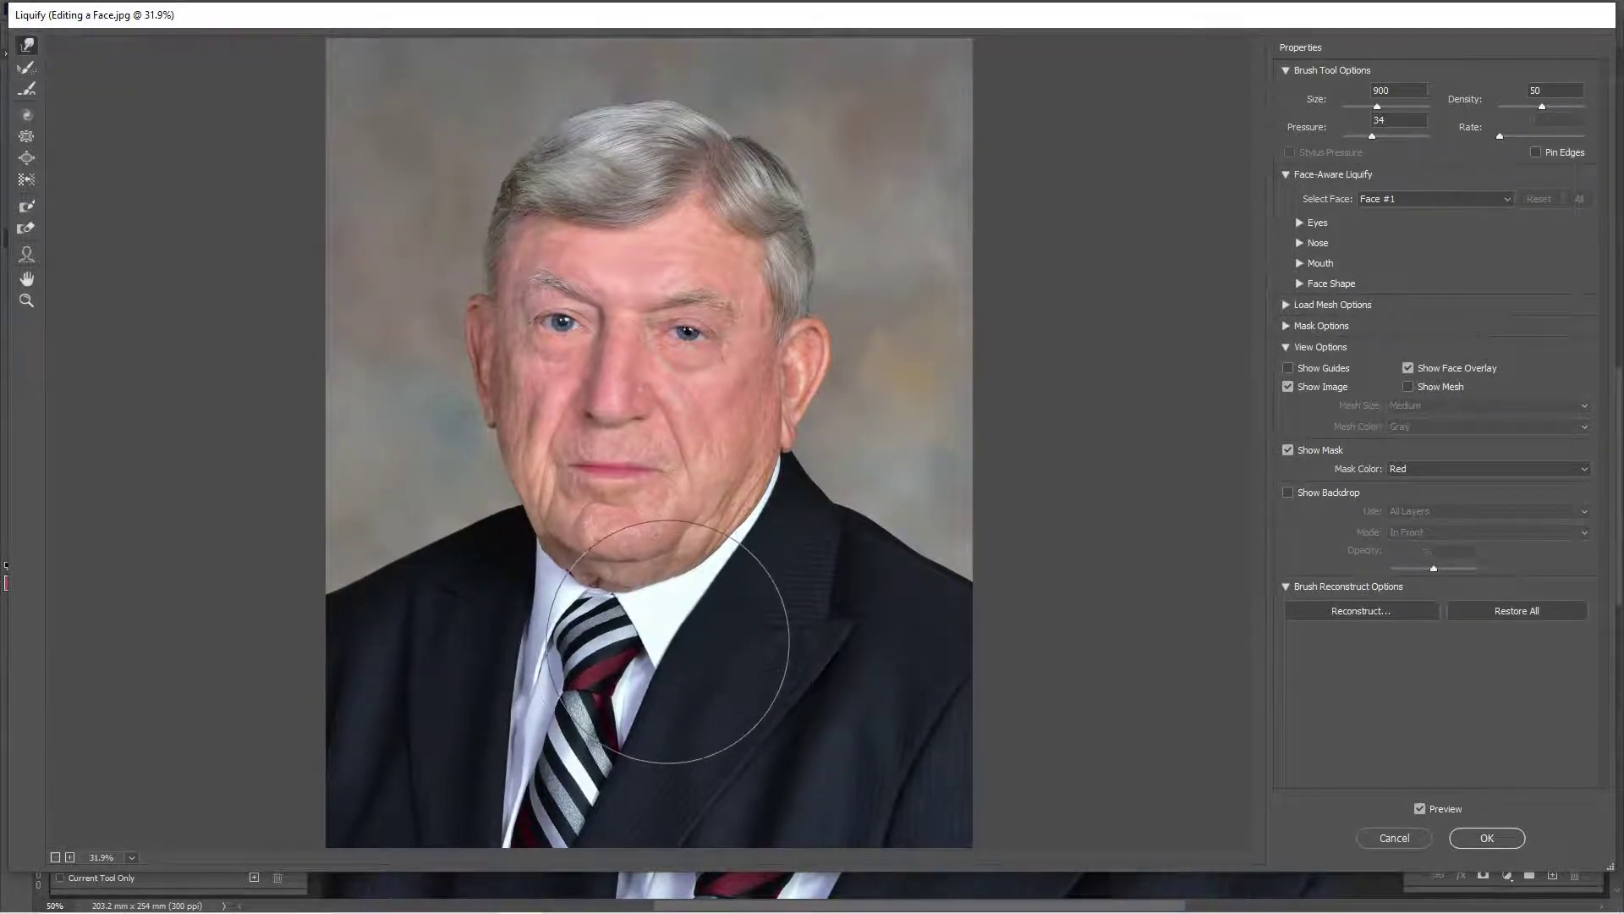
- Refine the collar and tie knot below the chin with a size 500 Liquify brush and apply the filter
key(bracketleft)
key(bracketleft)
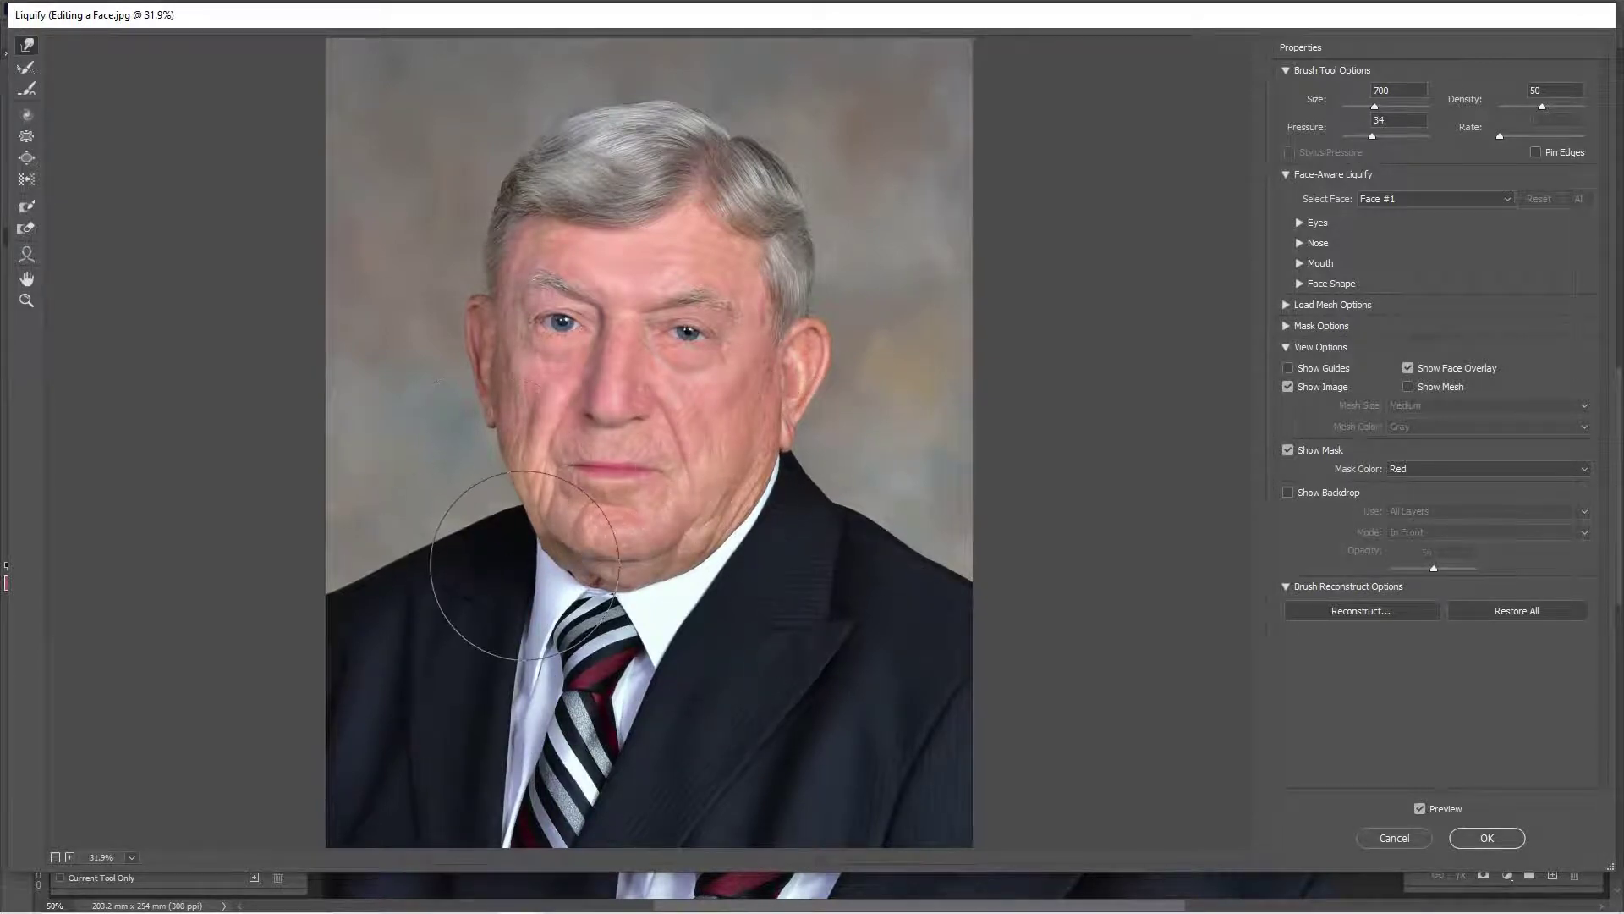
key(bracketleft)
key(bracketleft)
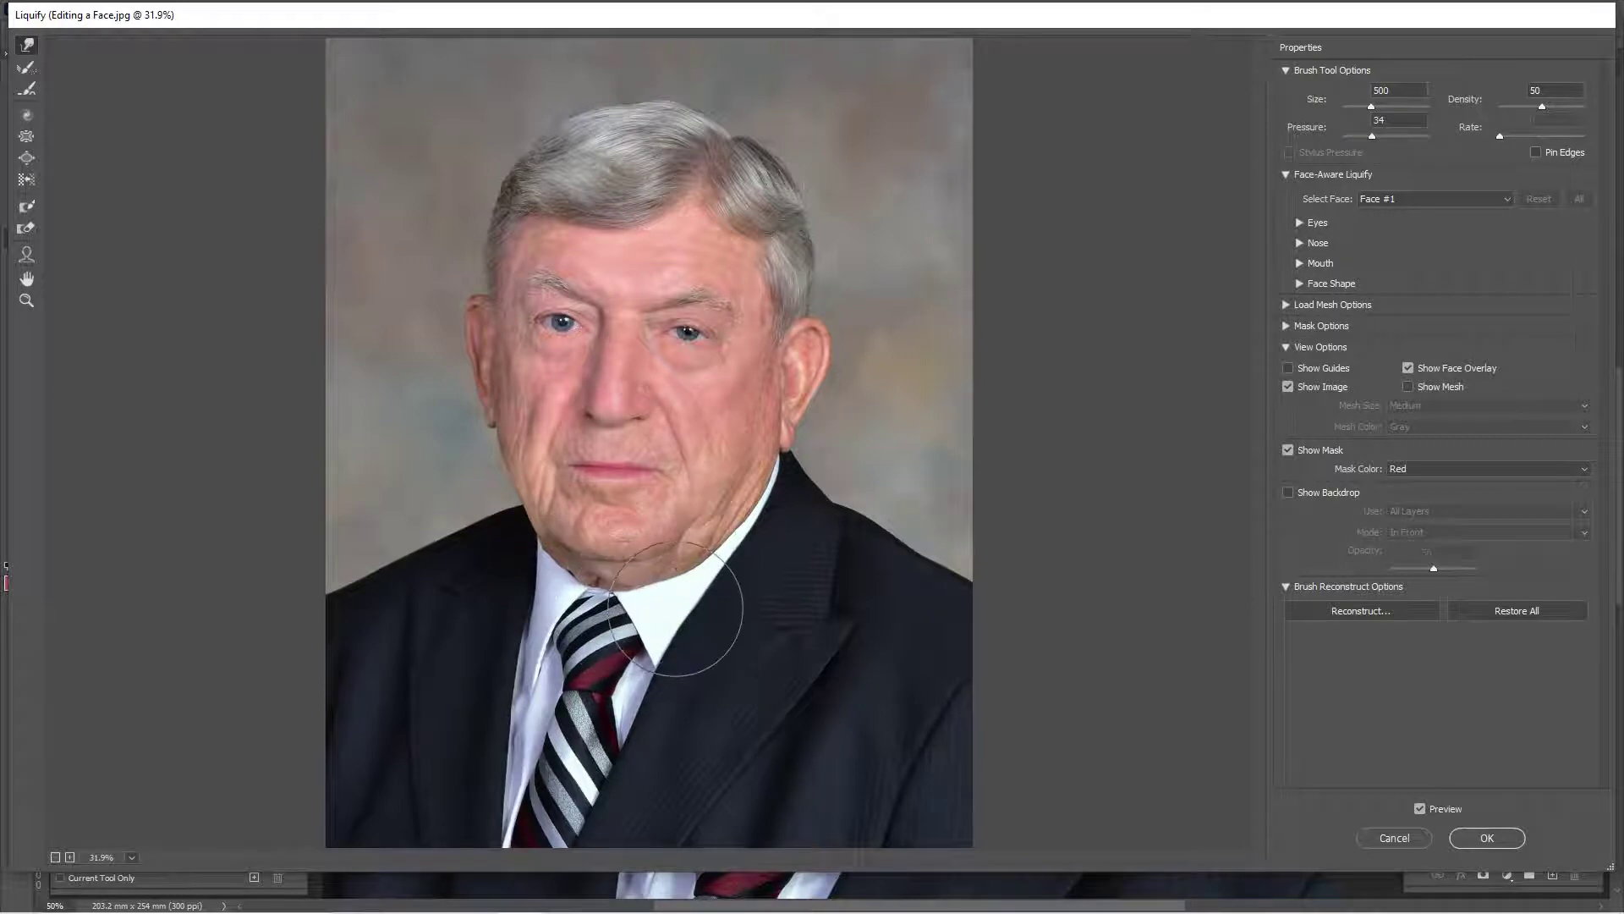
mouse_move(675, 609)
mouse_down()
mouse_move(744, 573)
mouse_move(592, 634)
mouse_up()
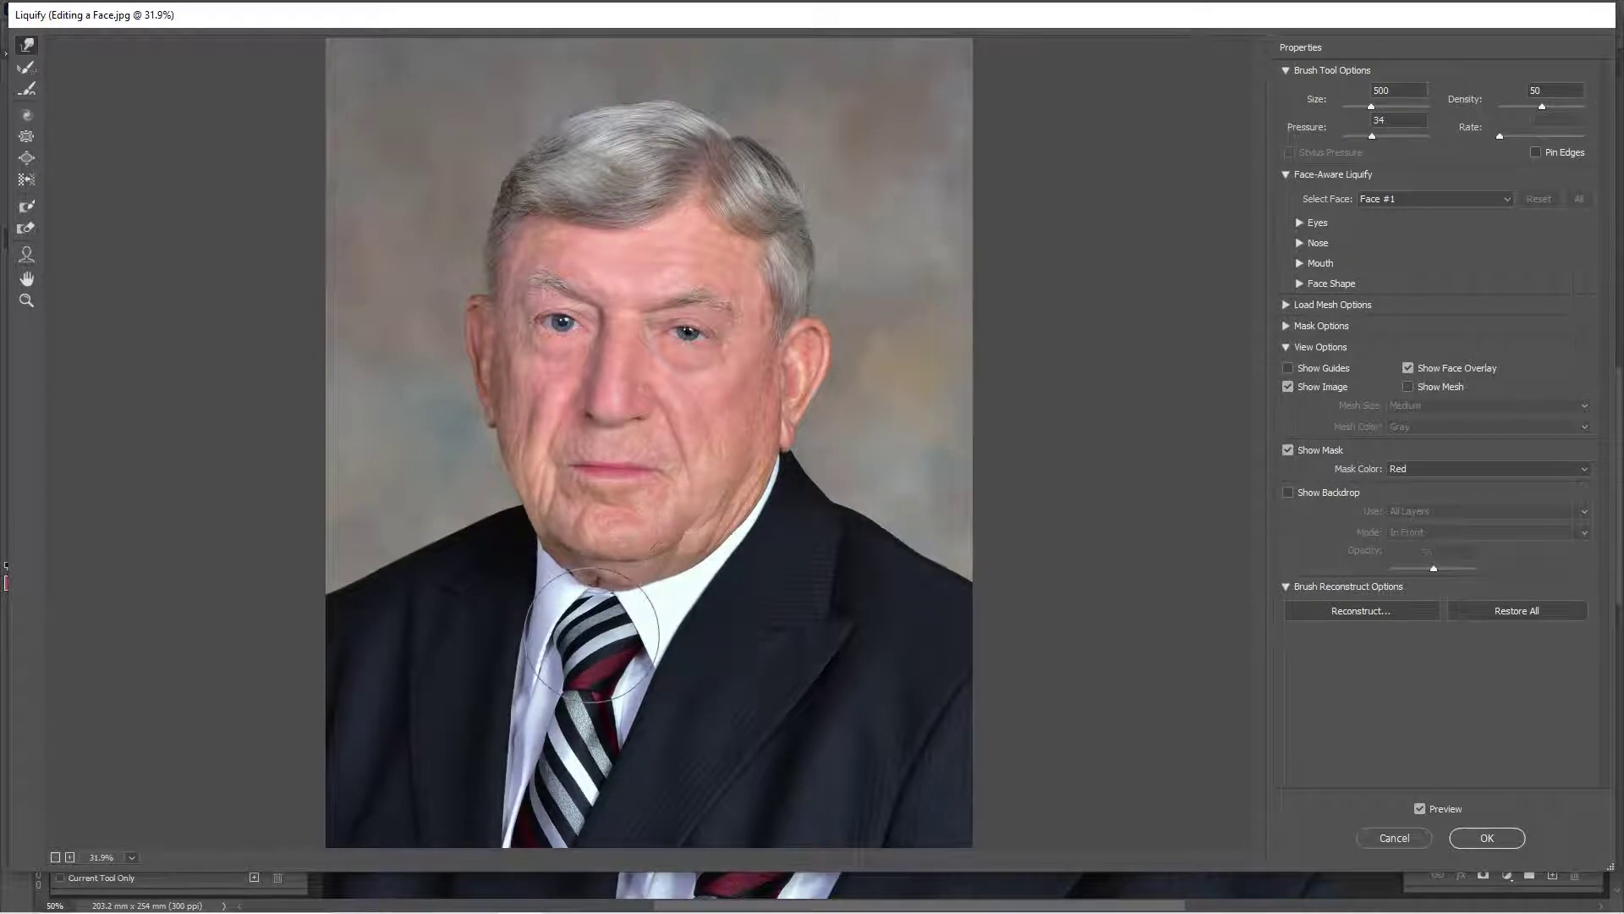
key(bracketleft)
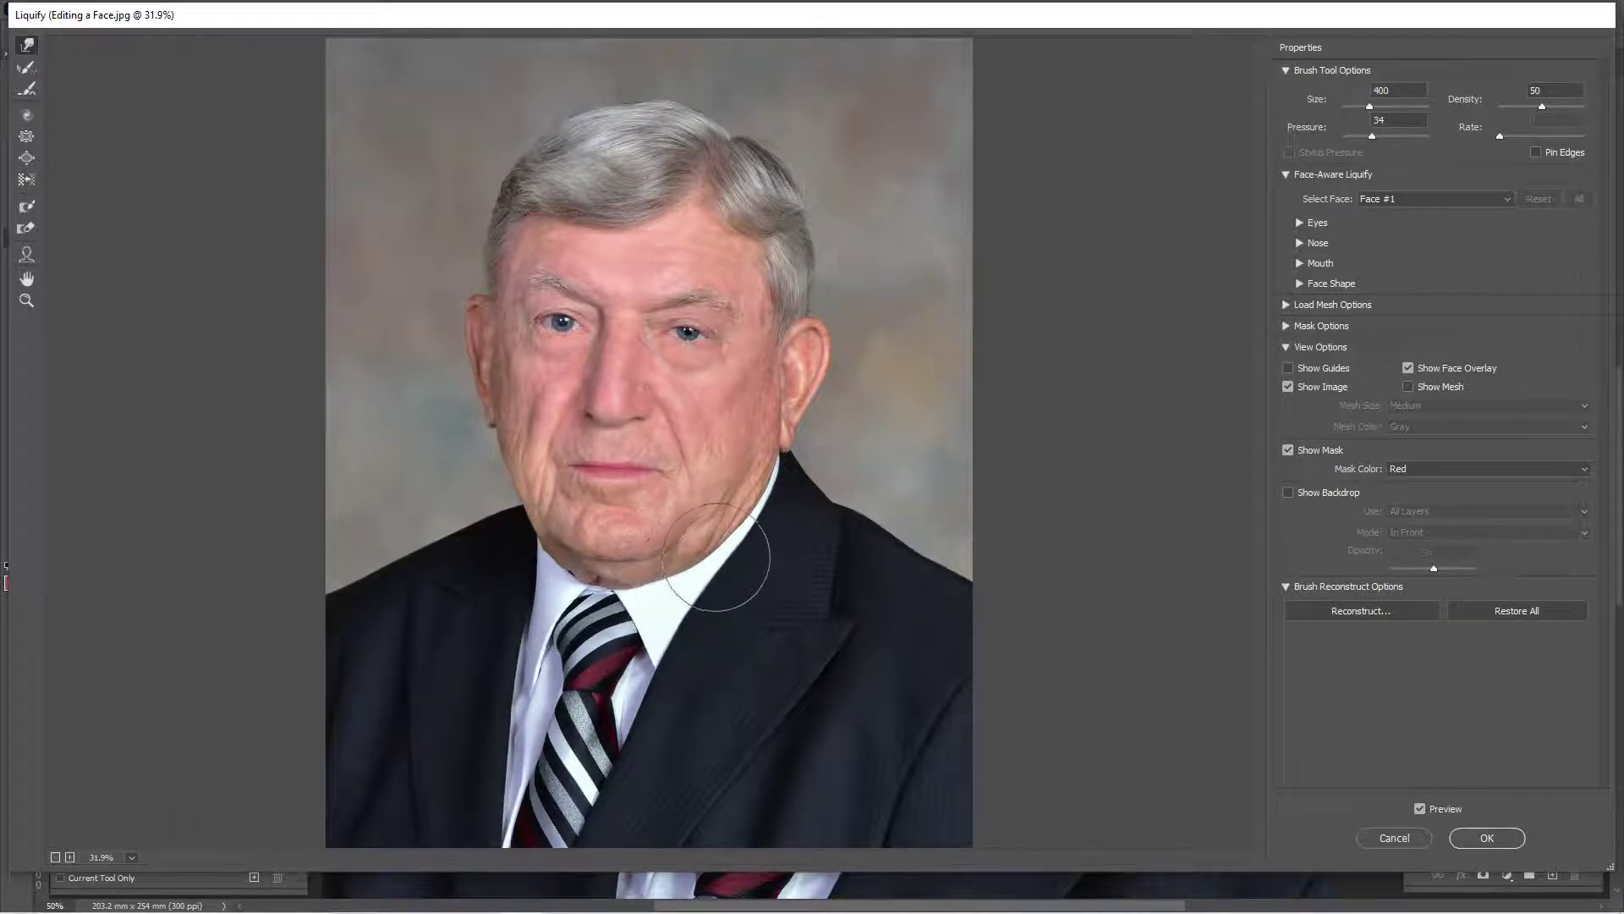
key(bracketleft)
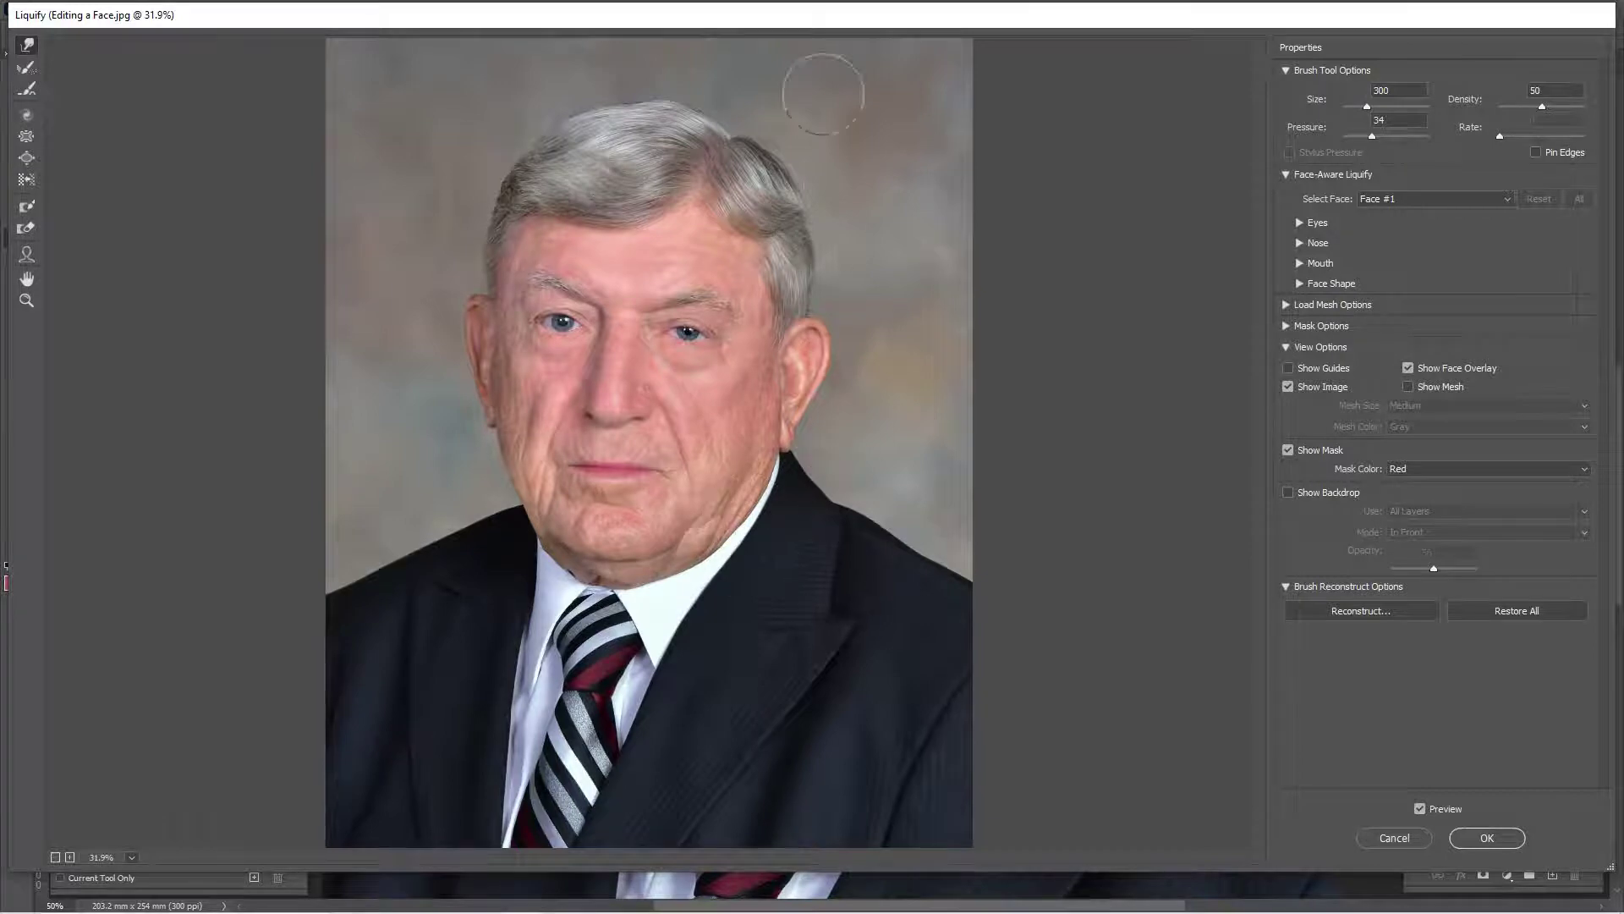
click(1492, 836)
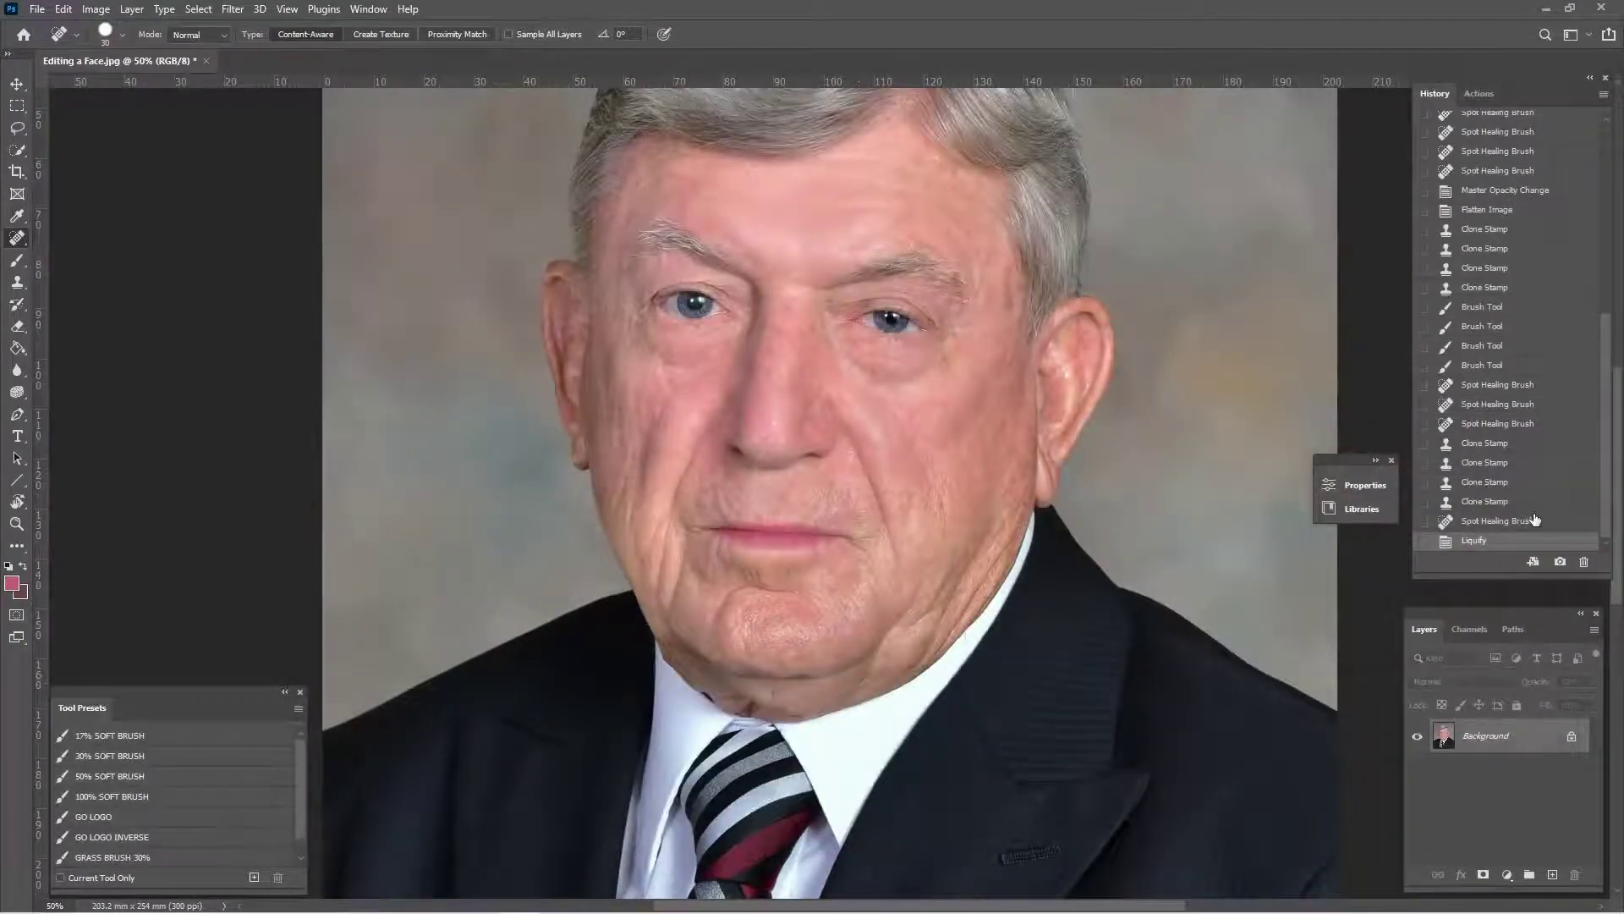
- Compare the whole portrait before and after the Liquify collar edit using the history states
key(ctrl+minus)
click(1536, 520)
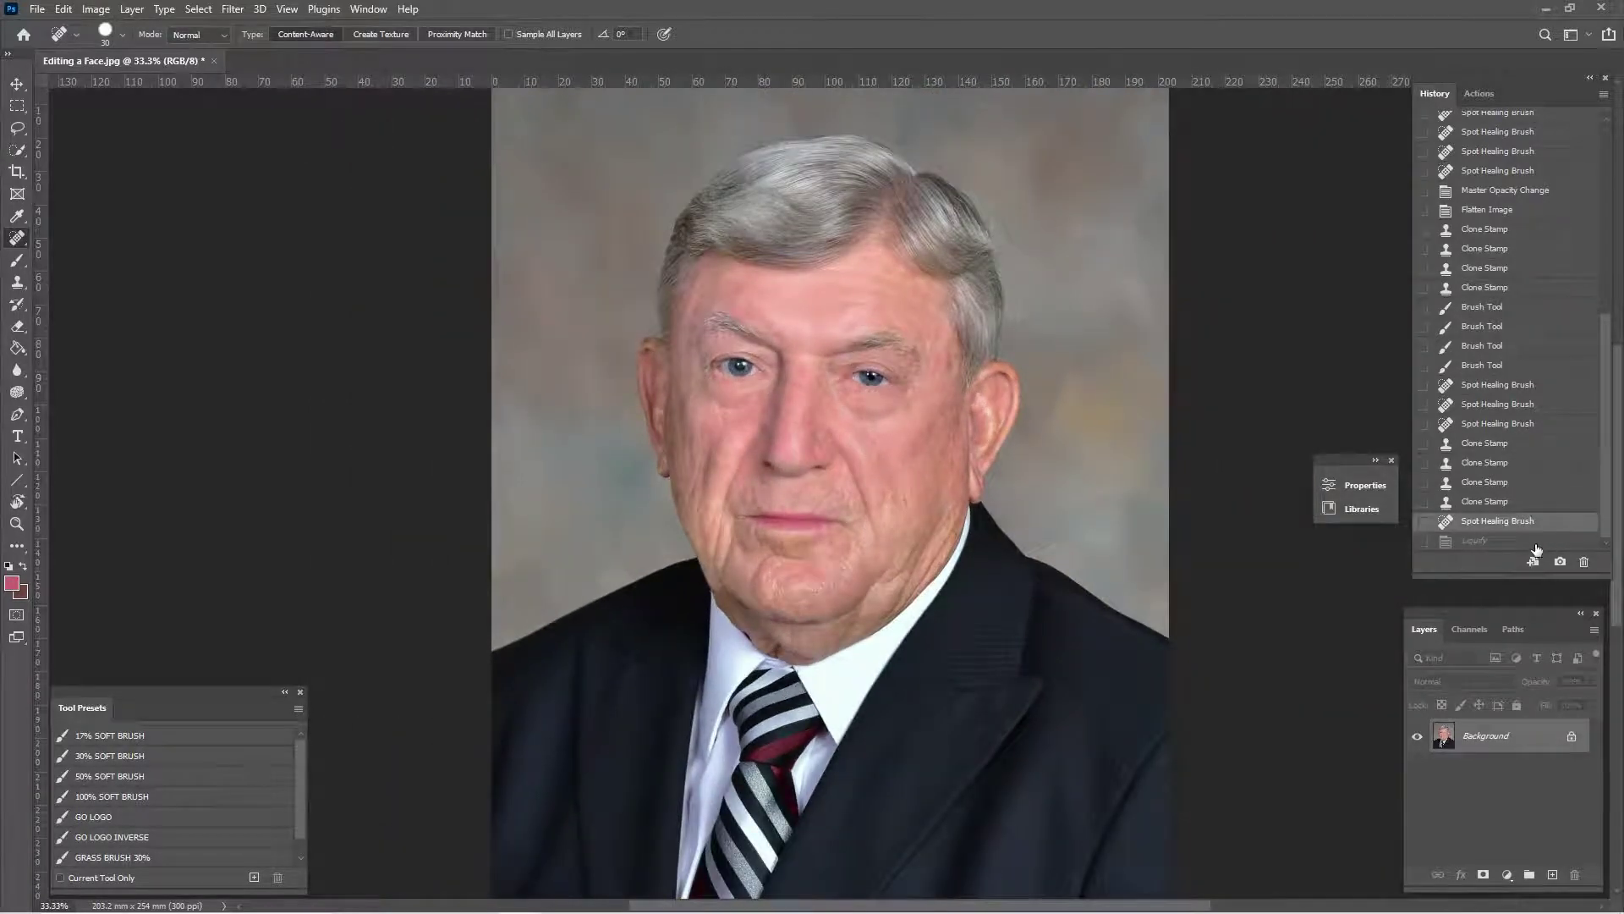
click(1521, 541)
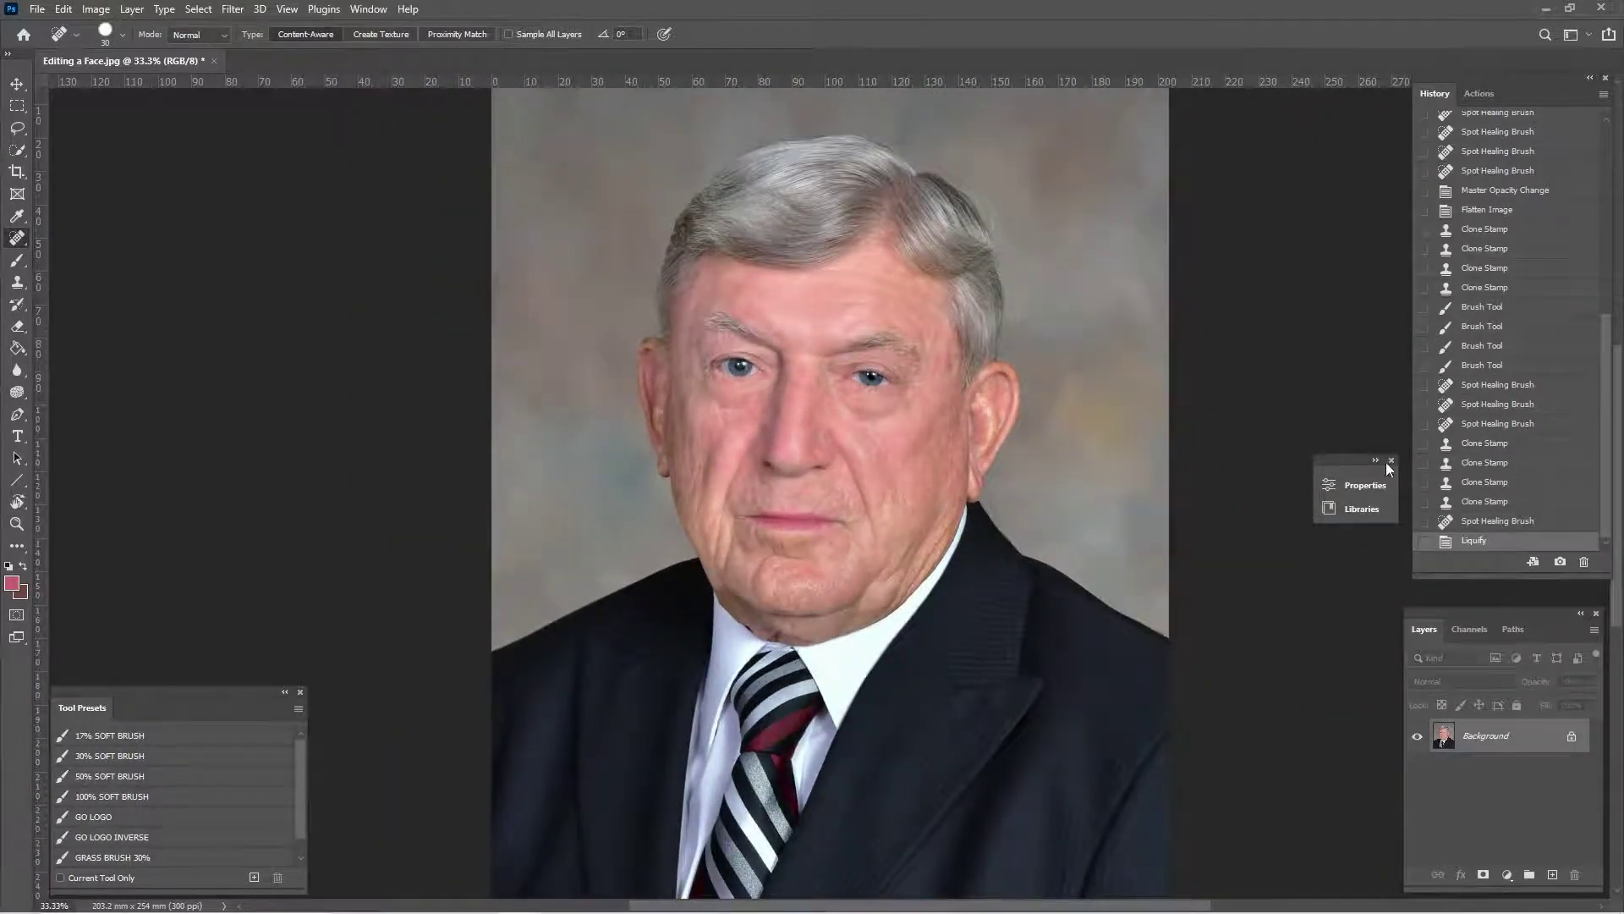
key(ctrl+plus)
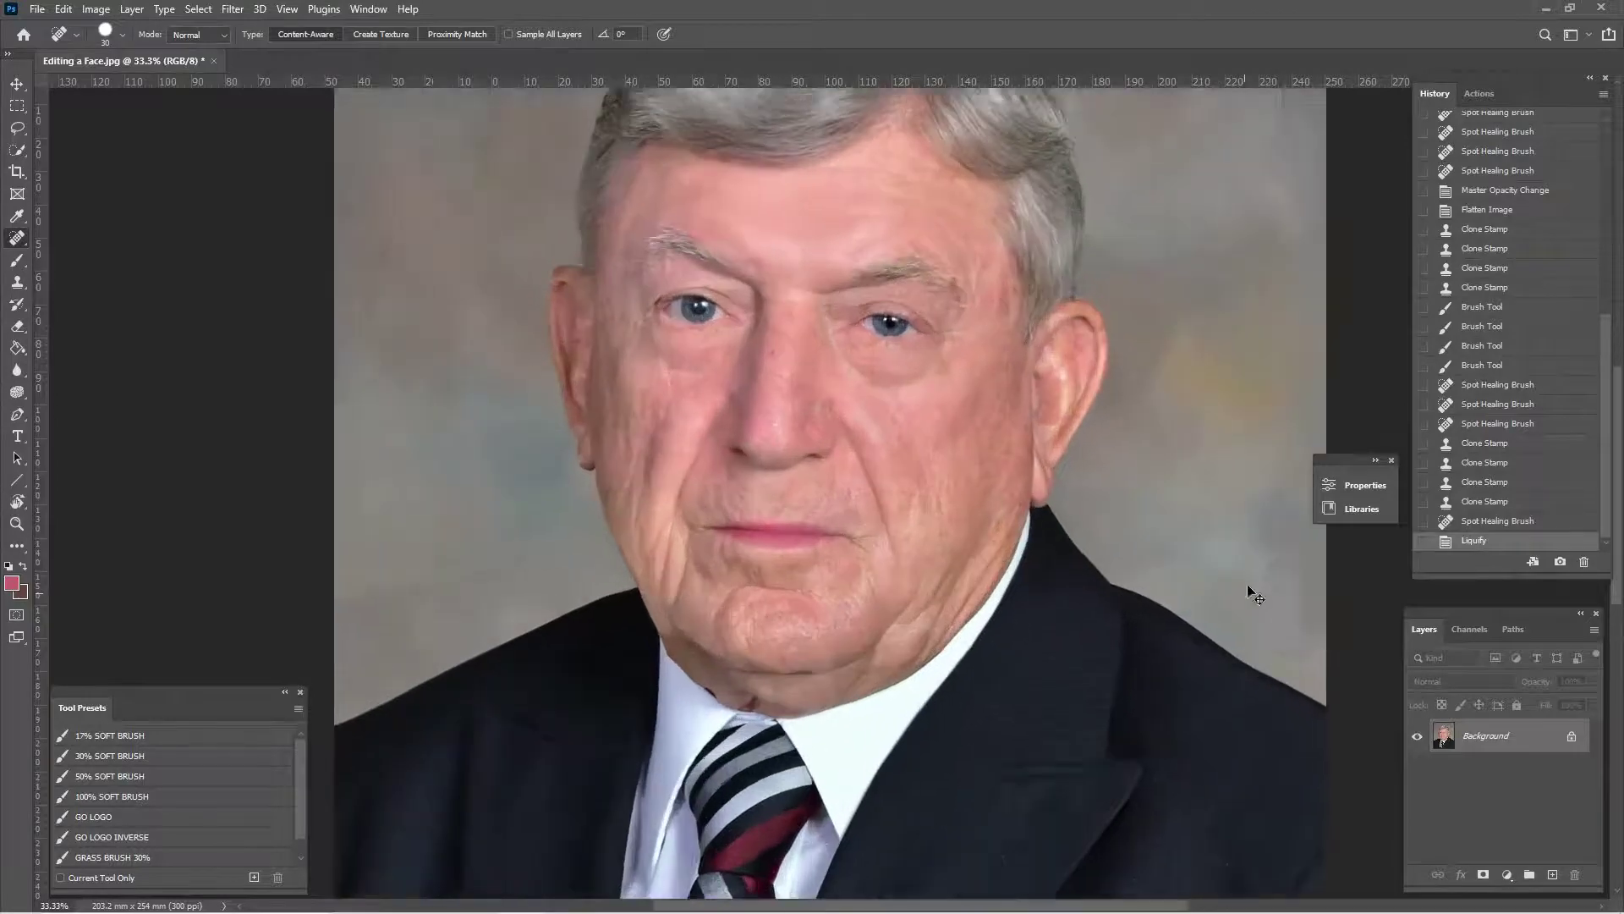
key(ctrl+minus)
drag(1018, 582, 983, 592)
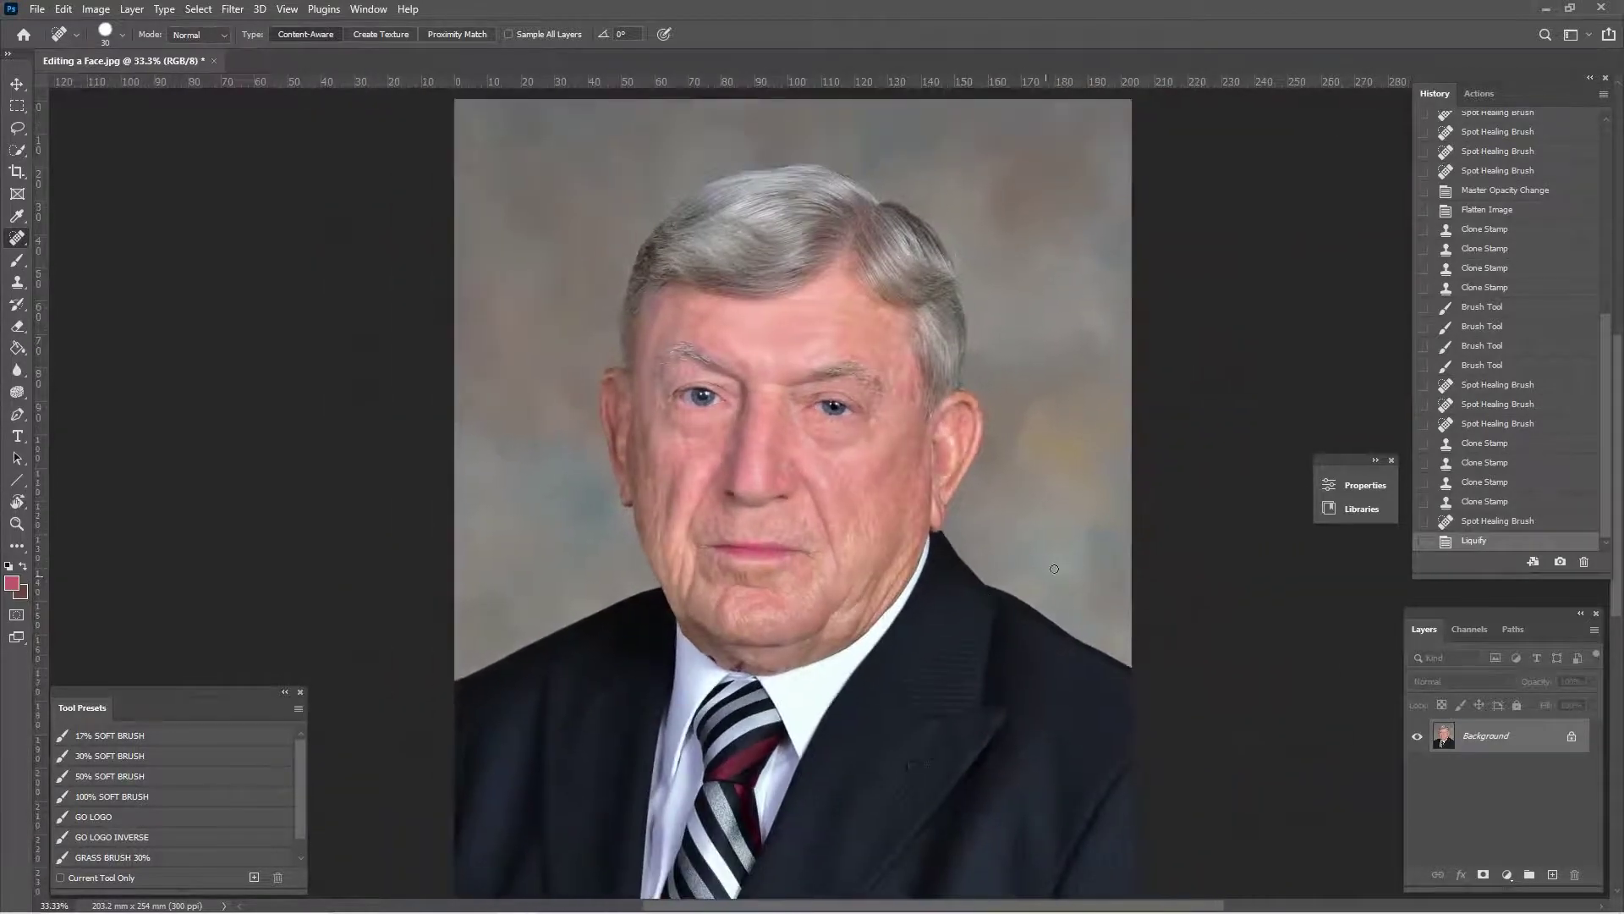
- Desaturate the whites of the eyes with a size 25 Sponge brush in Desaturate mode at 27% flow
click(1483, 92)
key(ctrl+plus)
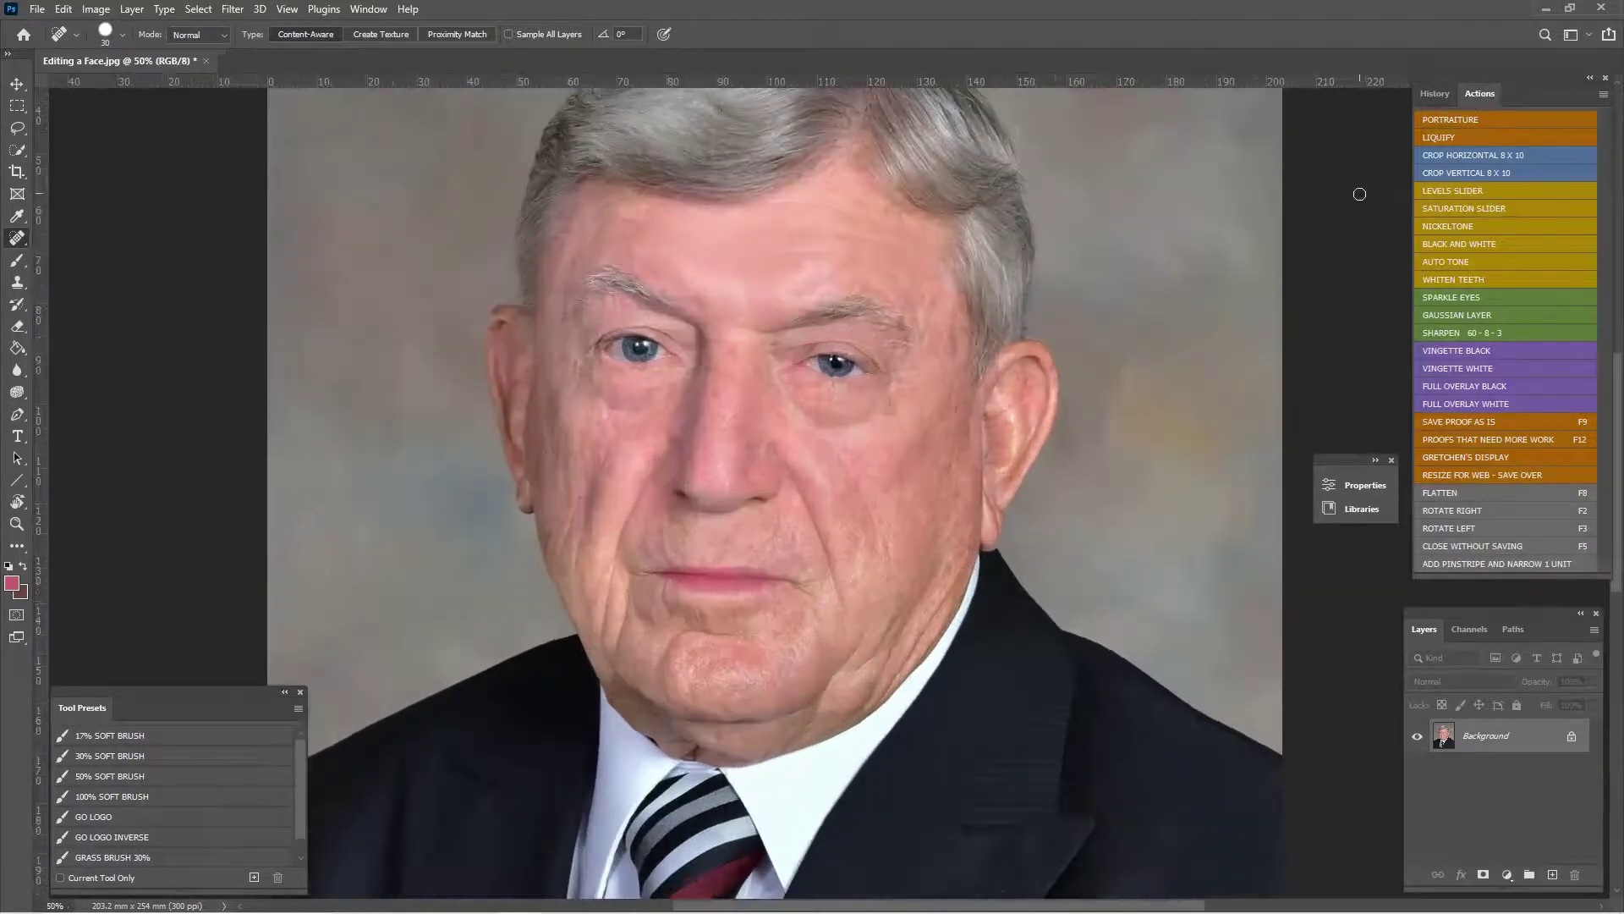
click(18, 389)
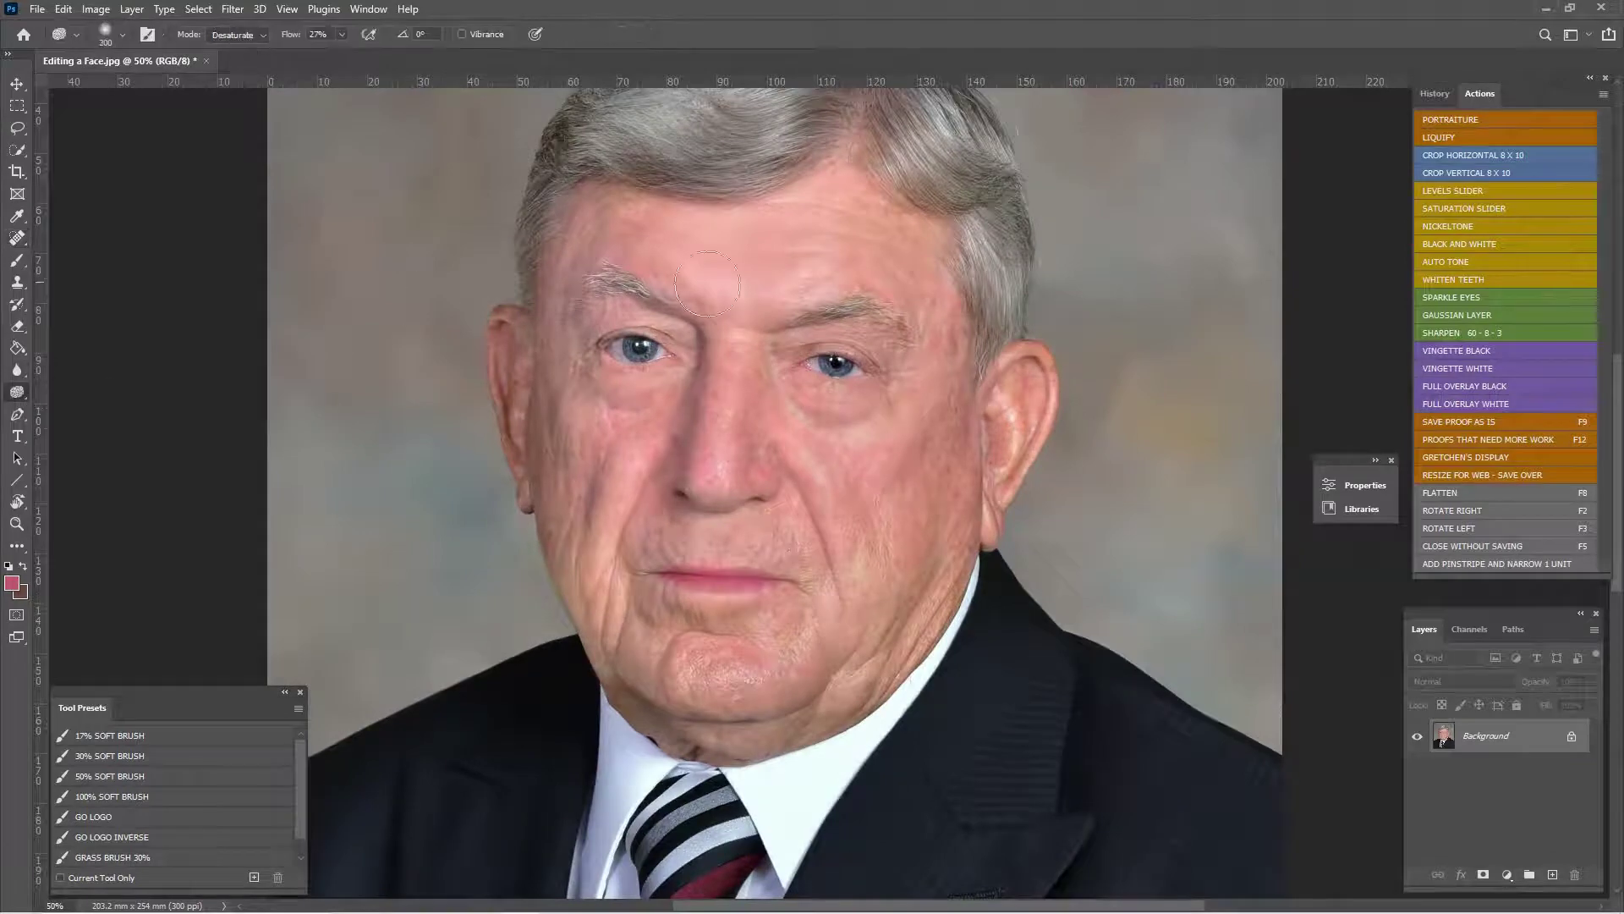
key(ctrl+plus)
key(bracketleft)
key(bracketleft)
key(bracketleft)
key(bracketleft)
key(bracketleft)
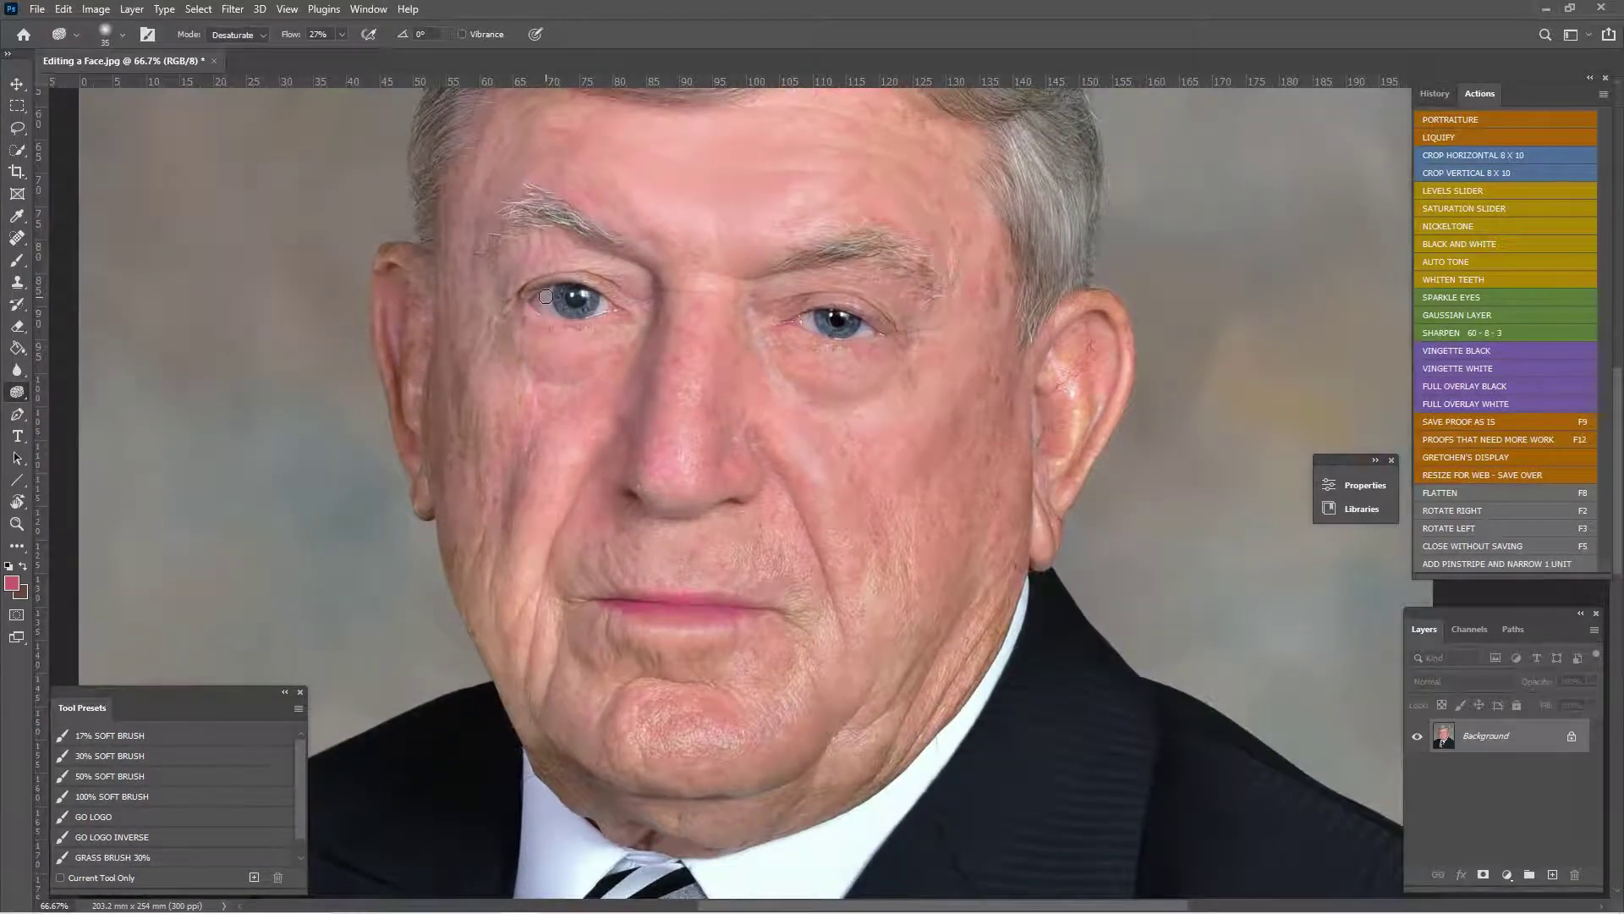
key(bracketleft)
- Run the Sharpen 60-8-3 and Sparkle Eyes actions, and paint over the eyes with a size 90 History Brush at 36% opacity
click(1479, 333)
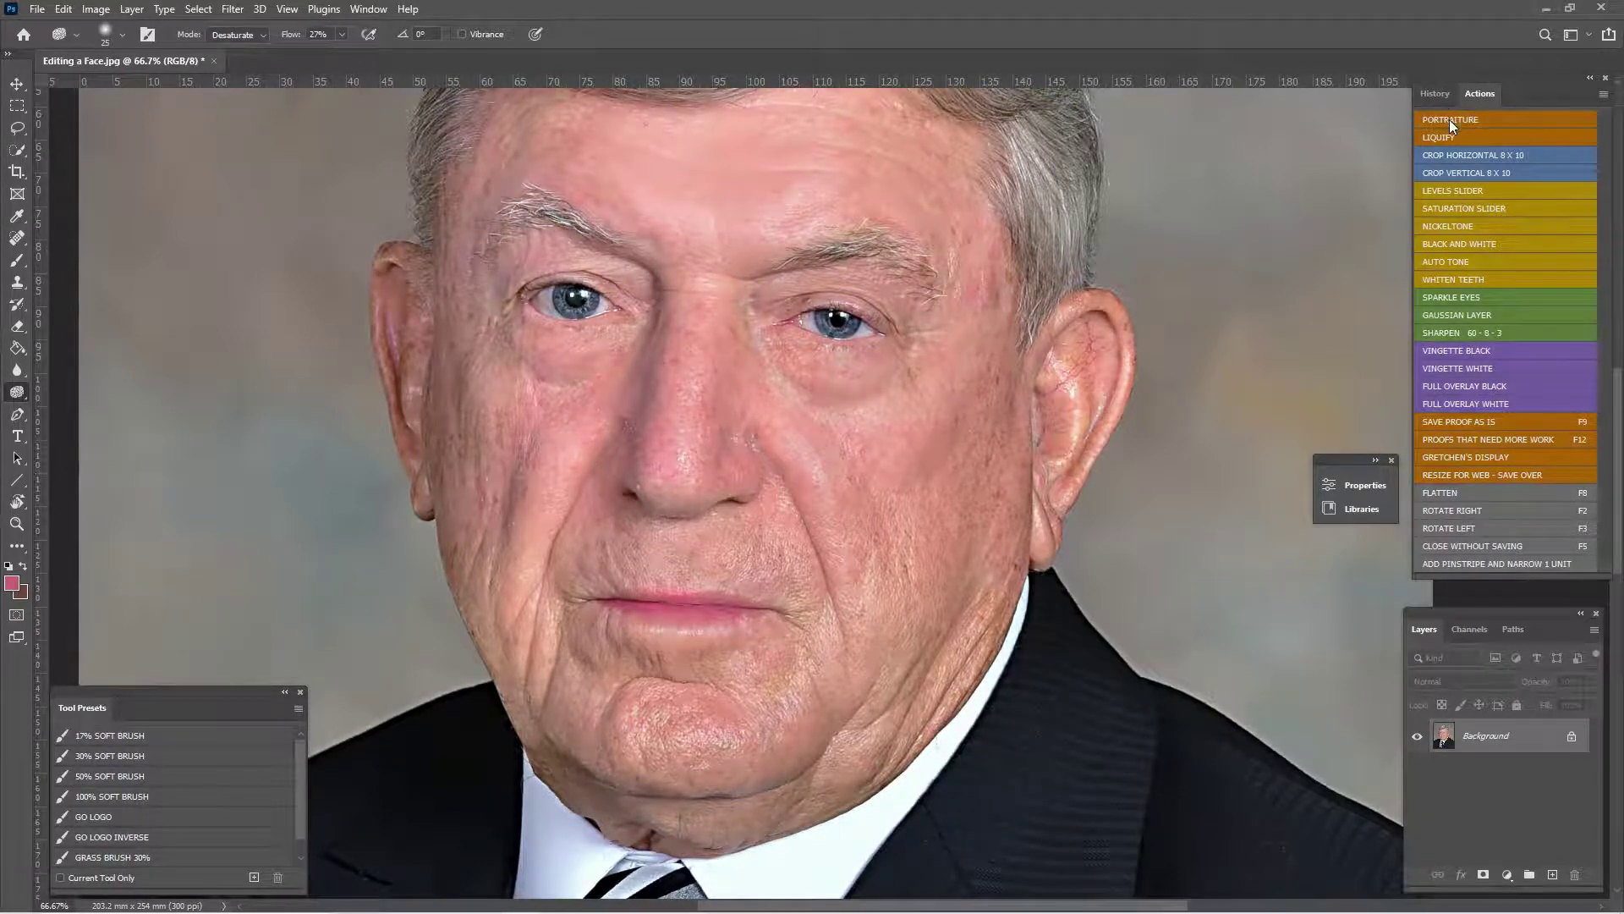
click(1458, 296)
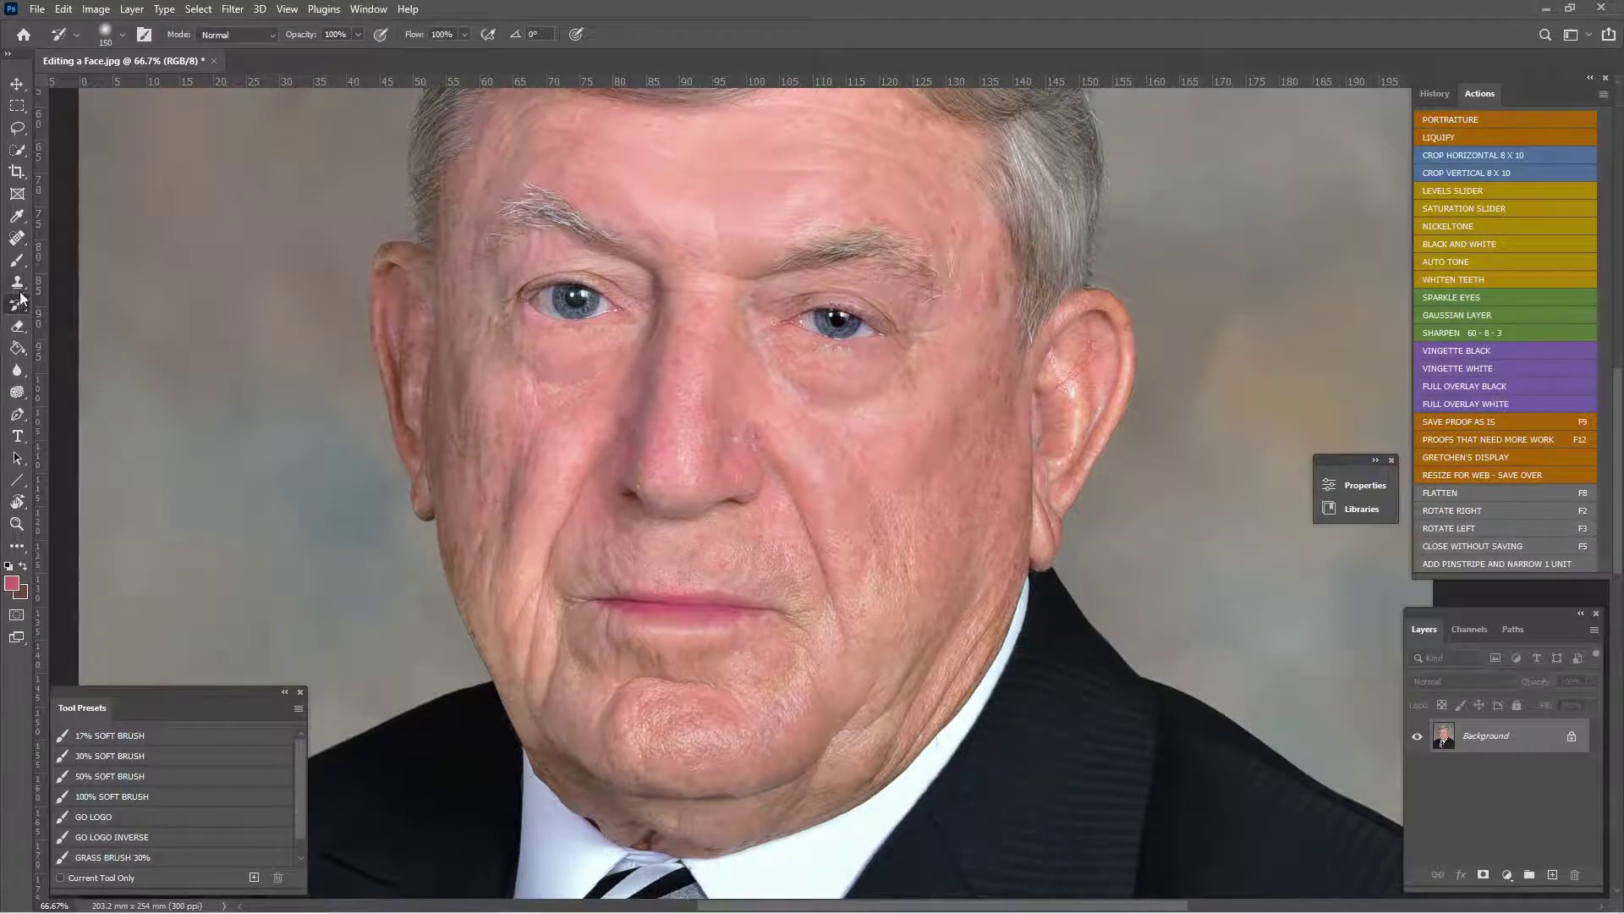
click(361, 36)
click(826, 339)
key(bracketleft)
key(bracketleft)
key(bracketleft)
click(839, 323)
key(ctrl+minus)
key(ctrl+minus)
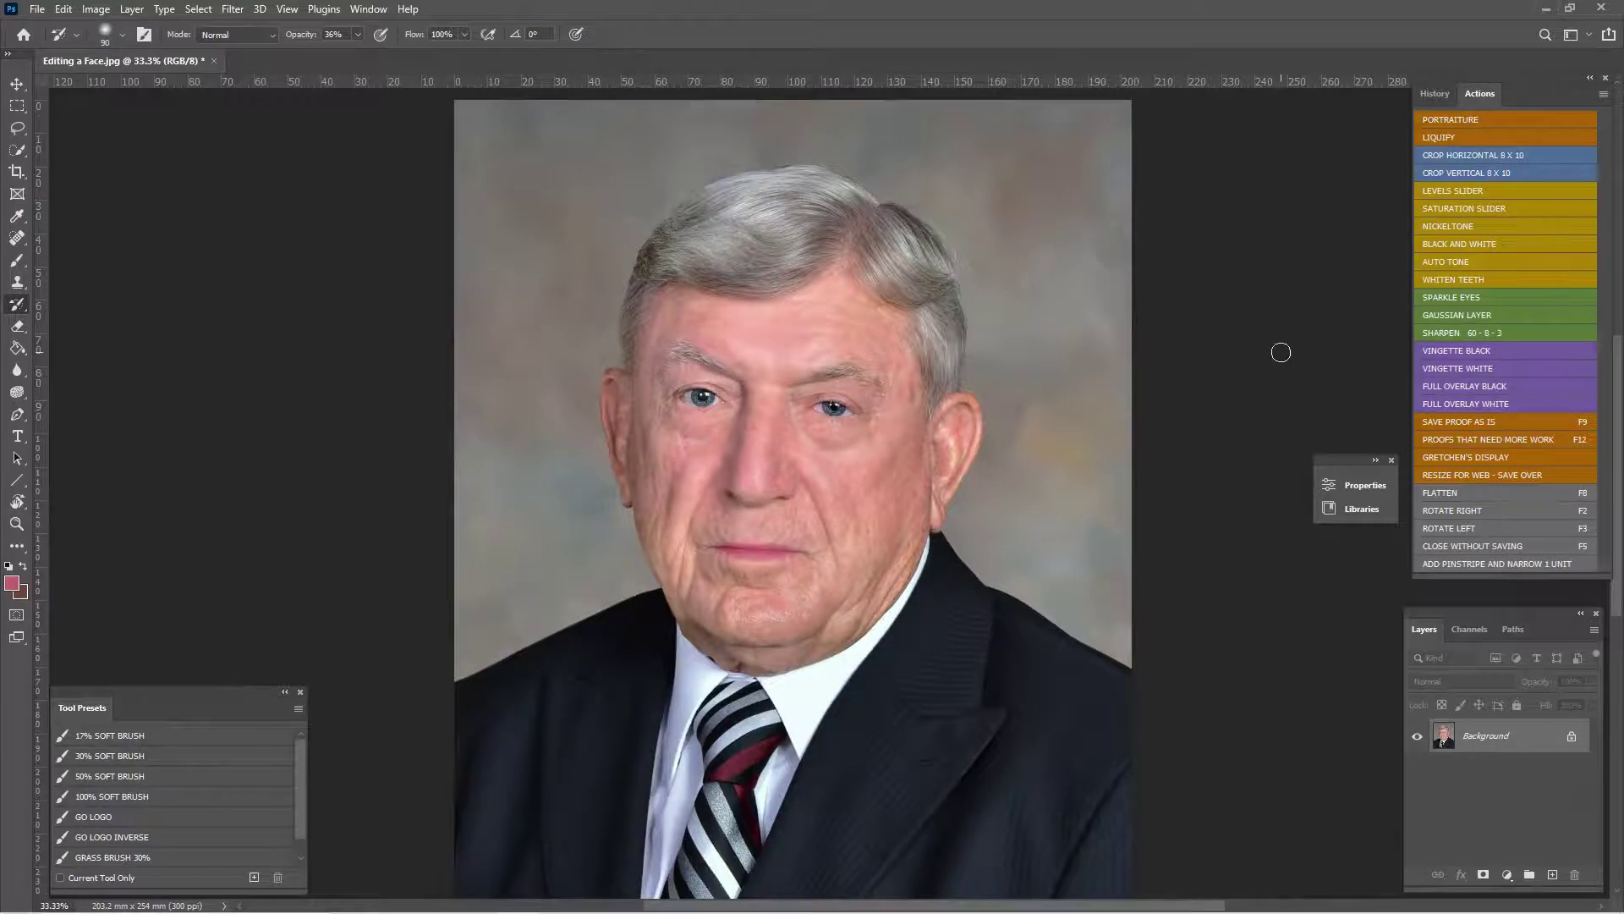
- Review the recorded edits in the history back to the original image
click(1503, 347)
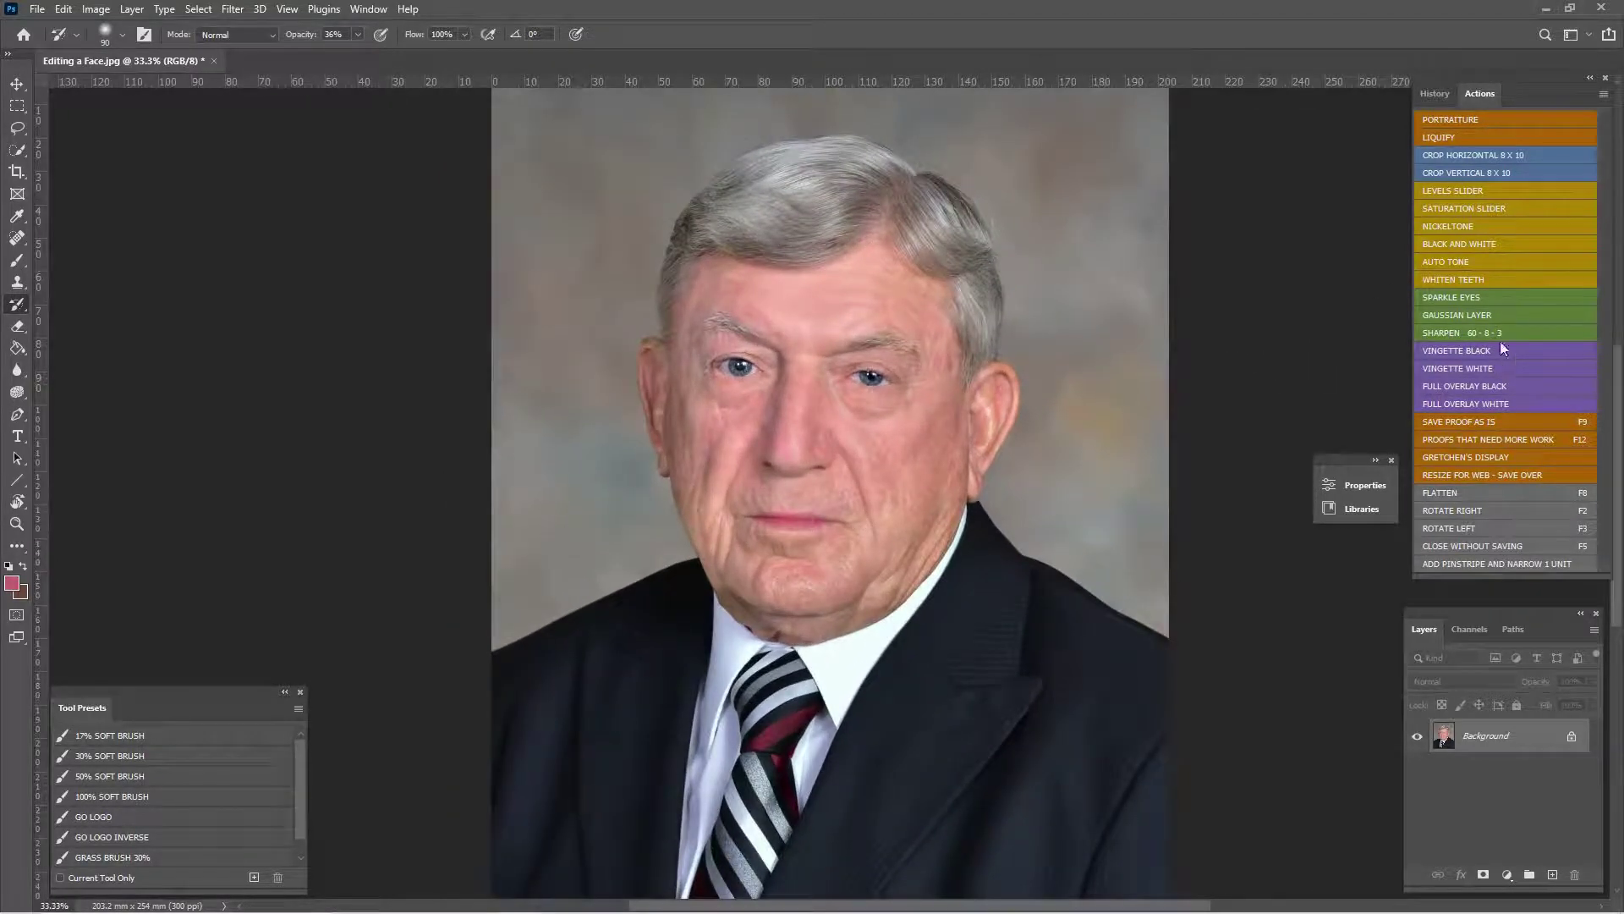
click(1436, 93)
drag(1612, 417, 1603, 174)
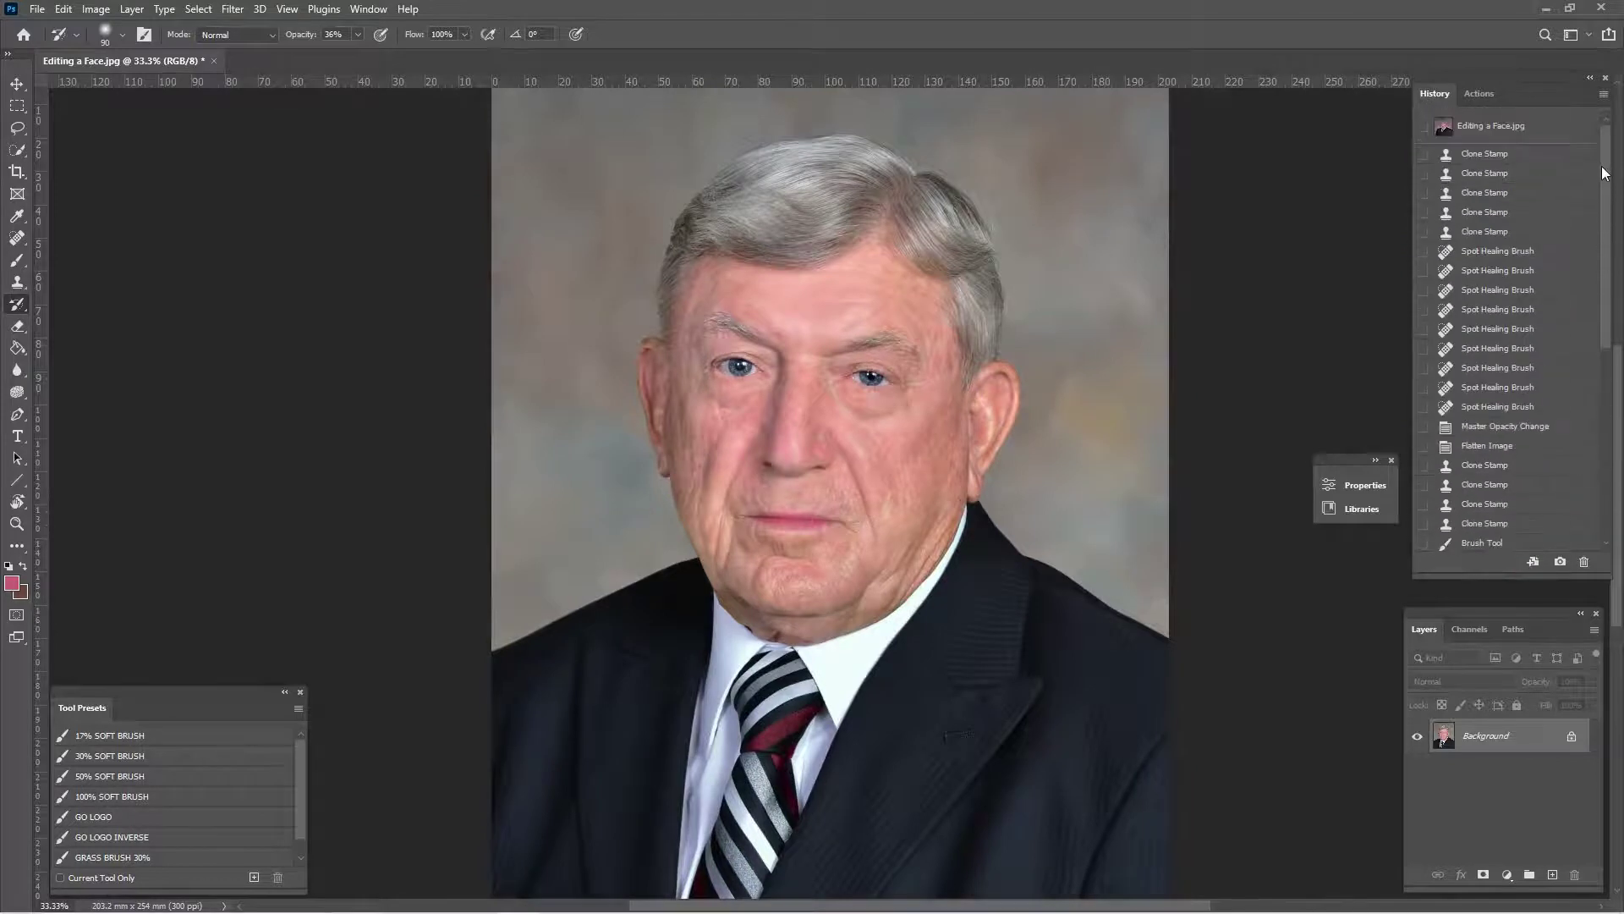
scroll(1562, 243, down, 10)
click(1482, 94)
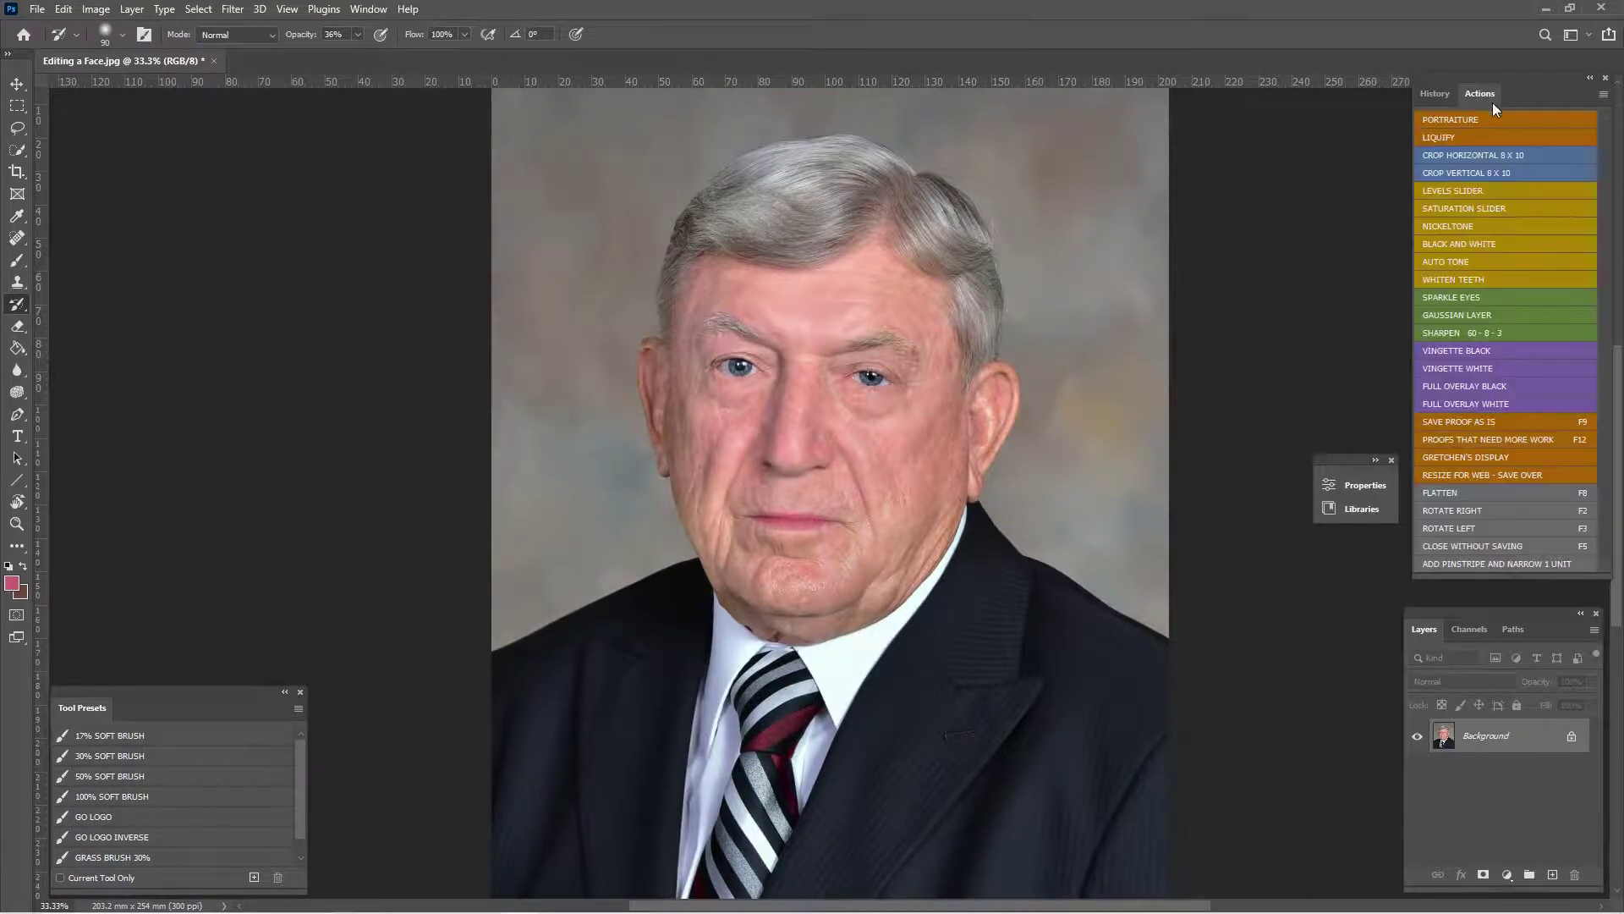
- Run the Vignette Black action and mask the vignette off the face at 100% and off the suit at 50% with a size 1200 soft brush
click(1511, 347)
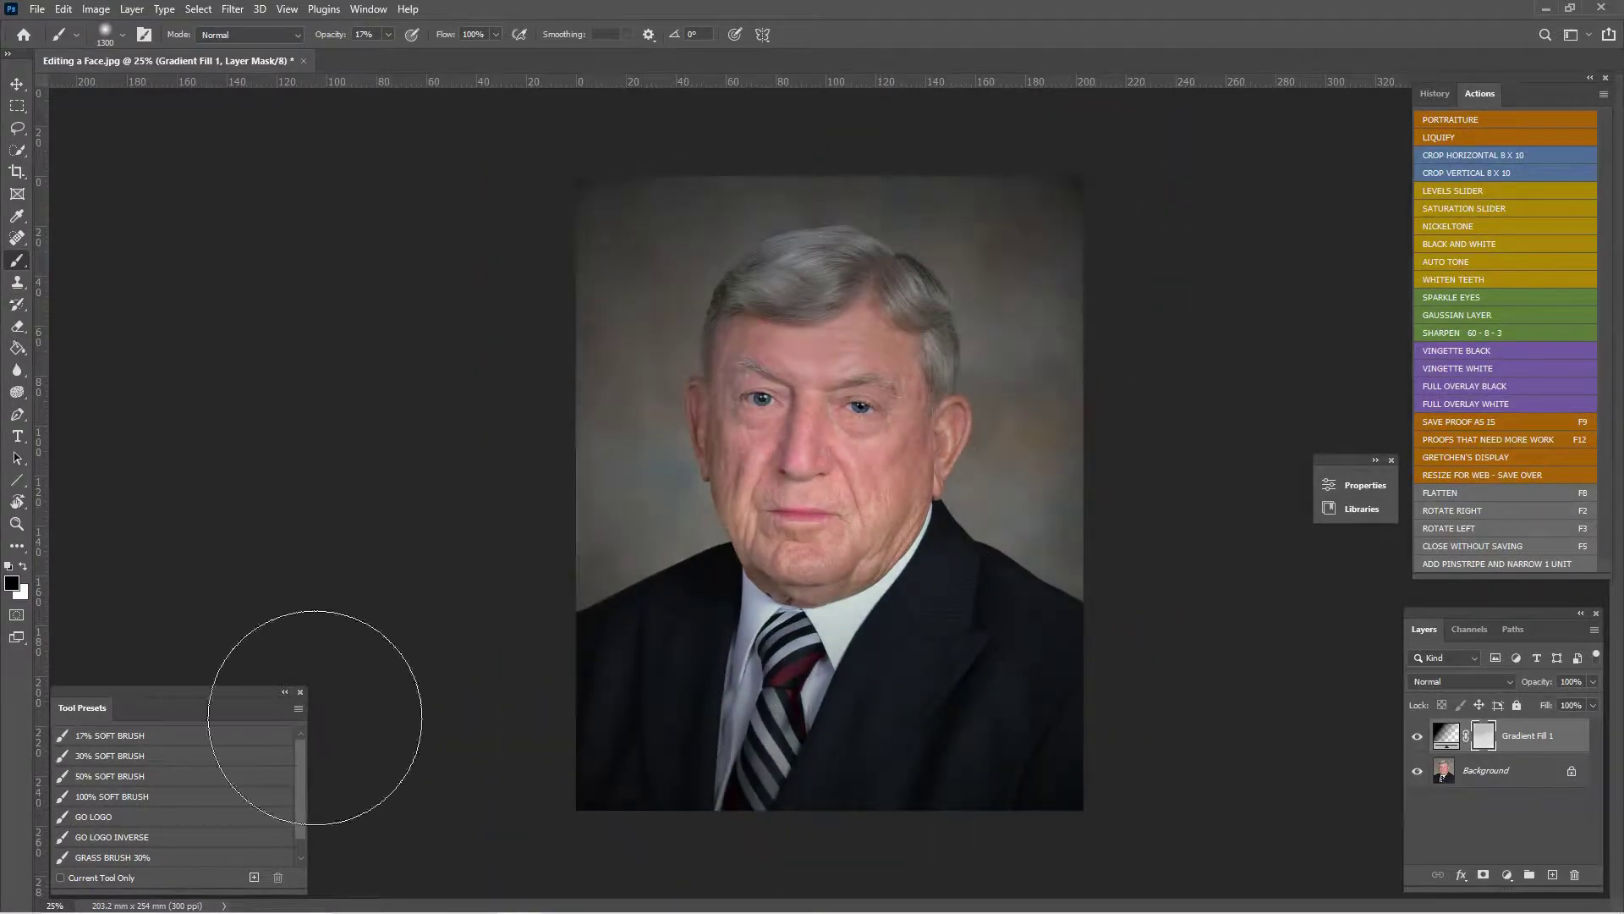
click(98, 801)
mouse_move(833, 512)
mouse_down()
mouse_move(870, 458)
mouse_move(886, 379)
mouse_move(832, 324)
mouse_move(783, 407)
mouse_move(852, 353)
mouse_move(846, 592)
mouse_up()
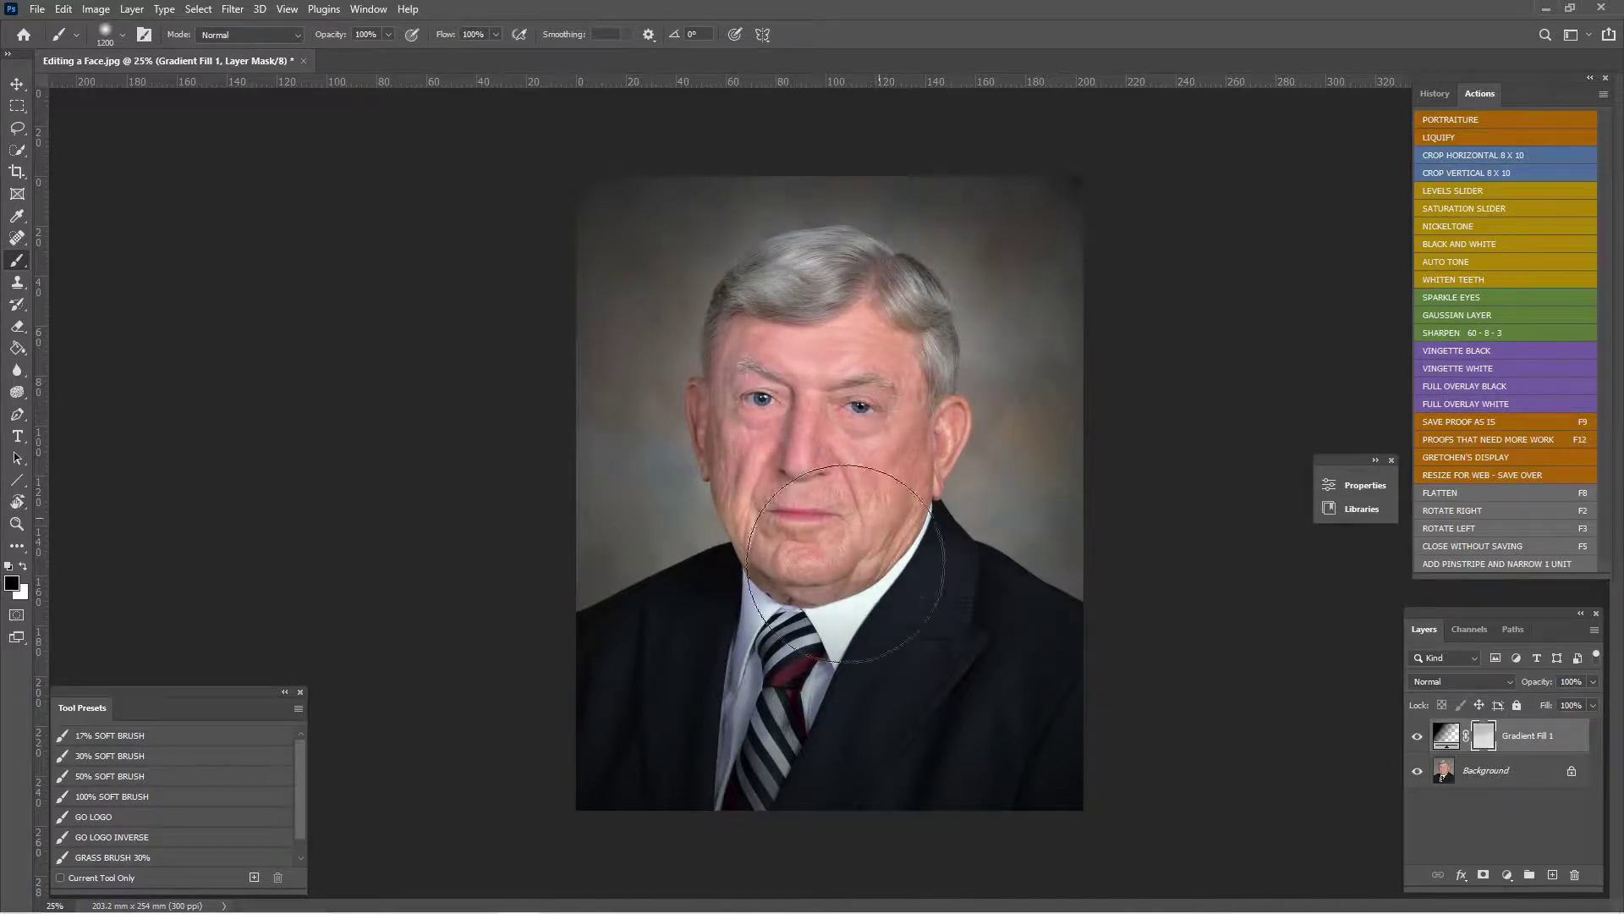
click(151, 777)
mouse_move(550, 677)
mouse_down()
mouse_move(667, 652)
mouse_move(642, 364)
mouse_move(683, 250)
mouse_move(1063, 239)
mouse_move(1068, 486)
mouse_move(908, 499)
mouse_move(769, 297)
mouse_move(928, 456)
mouse_move(908, 610)
mouse_move(851, 349)
mouse_move(908, 498)
mouse_move(832, 641)
mouse_move(813, 651)
mouse_move(971, 434)
mouse_move(687, 460)
mouse_move(731, 674)
mouse_move(871, 707)
mouse_up()
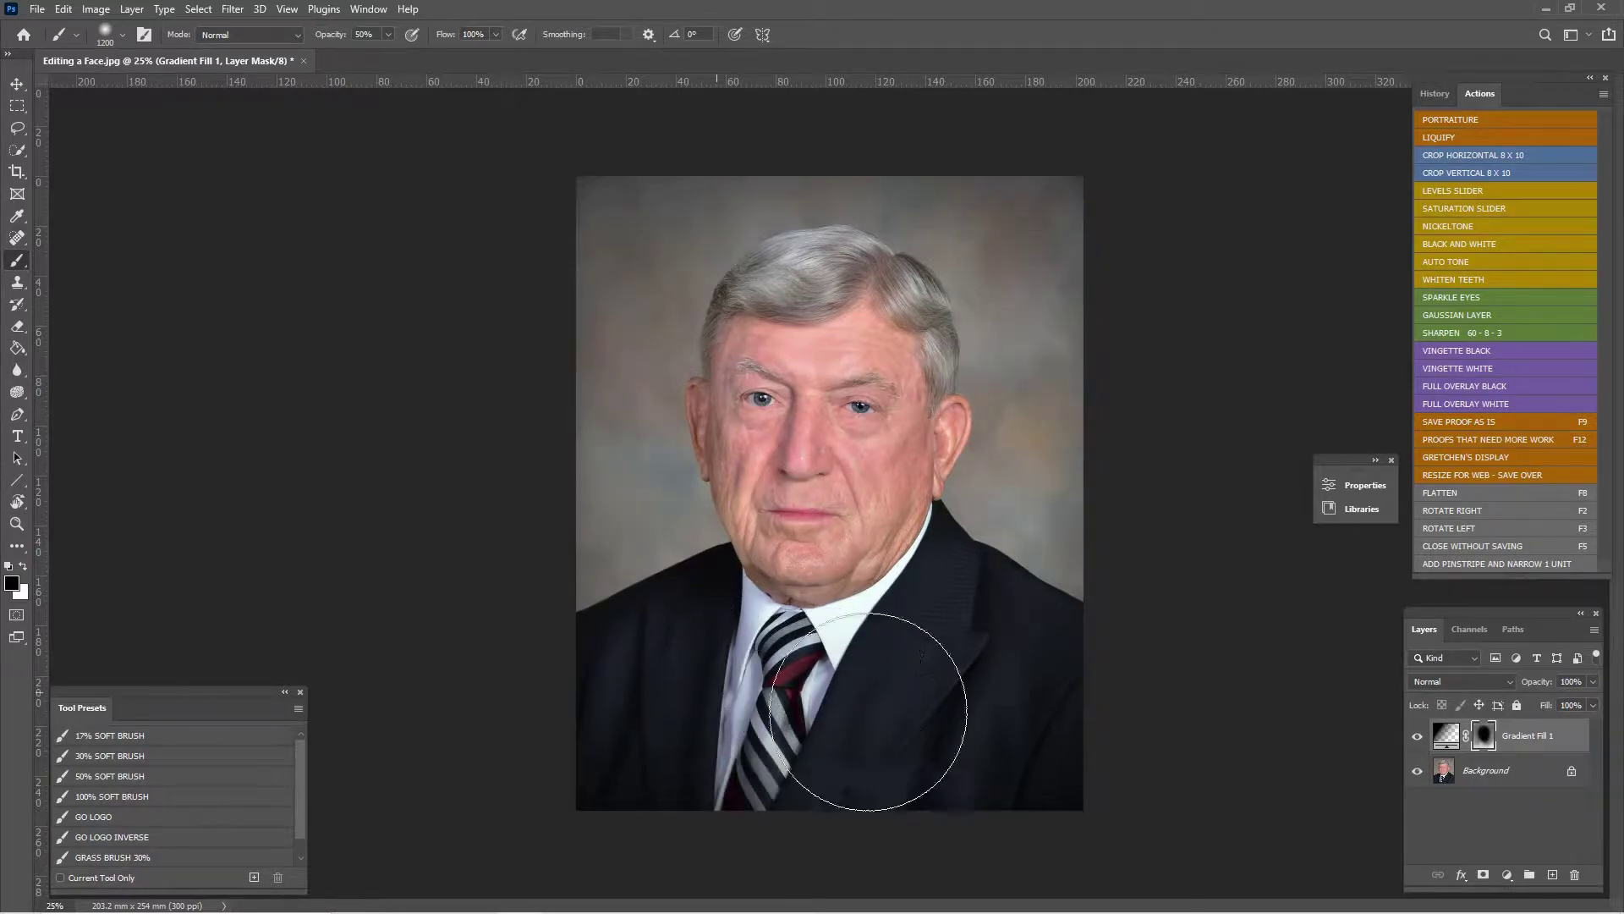
- Compare the portrait with and without the gradient fill vignette, and flatten the image
click(1417, 736)
click(1417, 738)
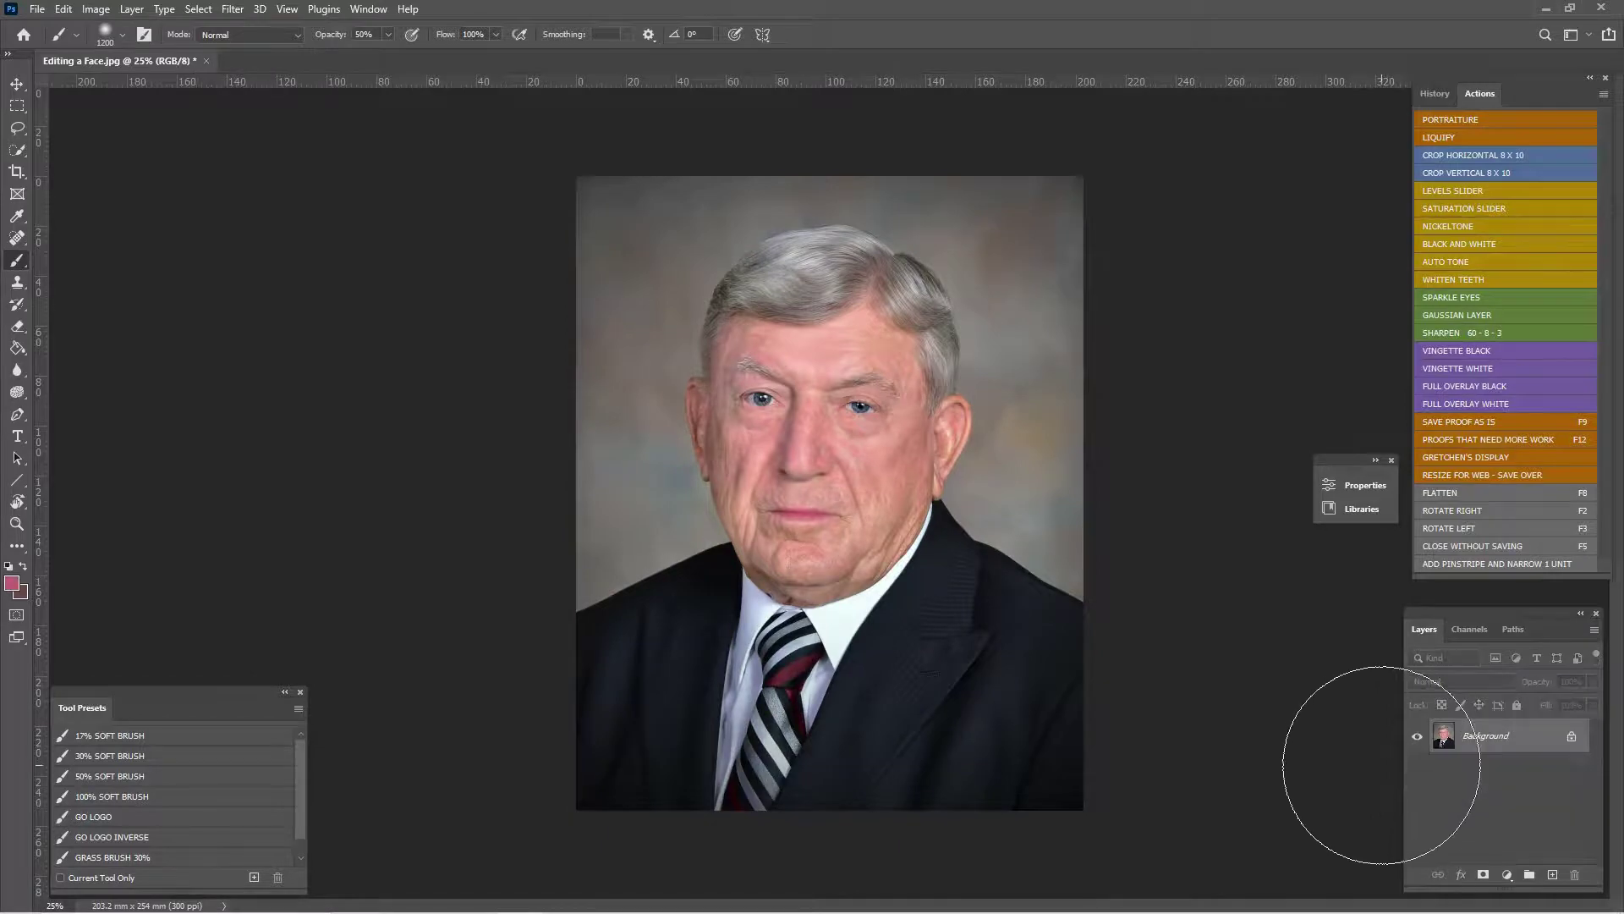
scroll(1142, 677, up, 3)
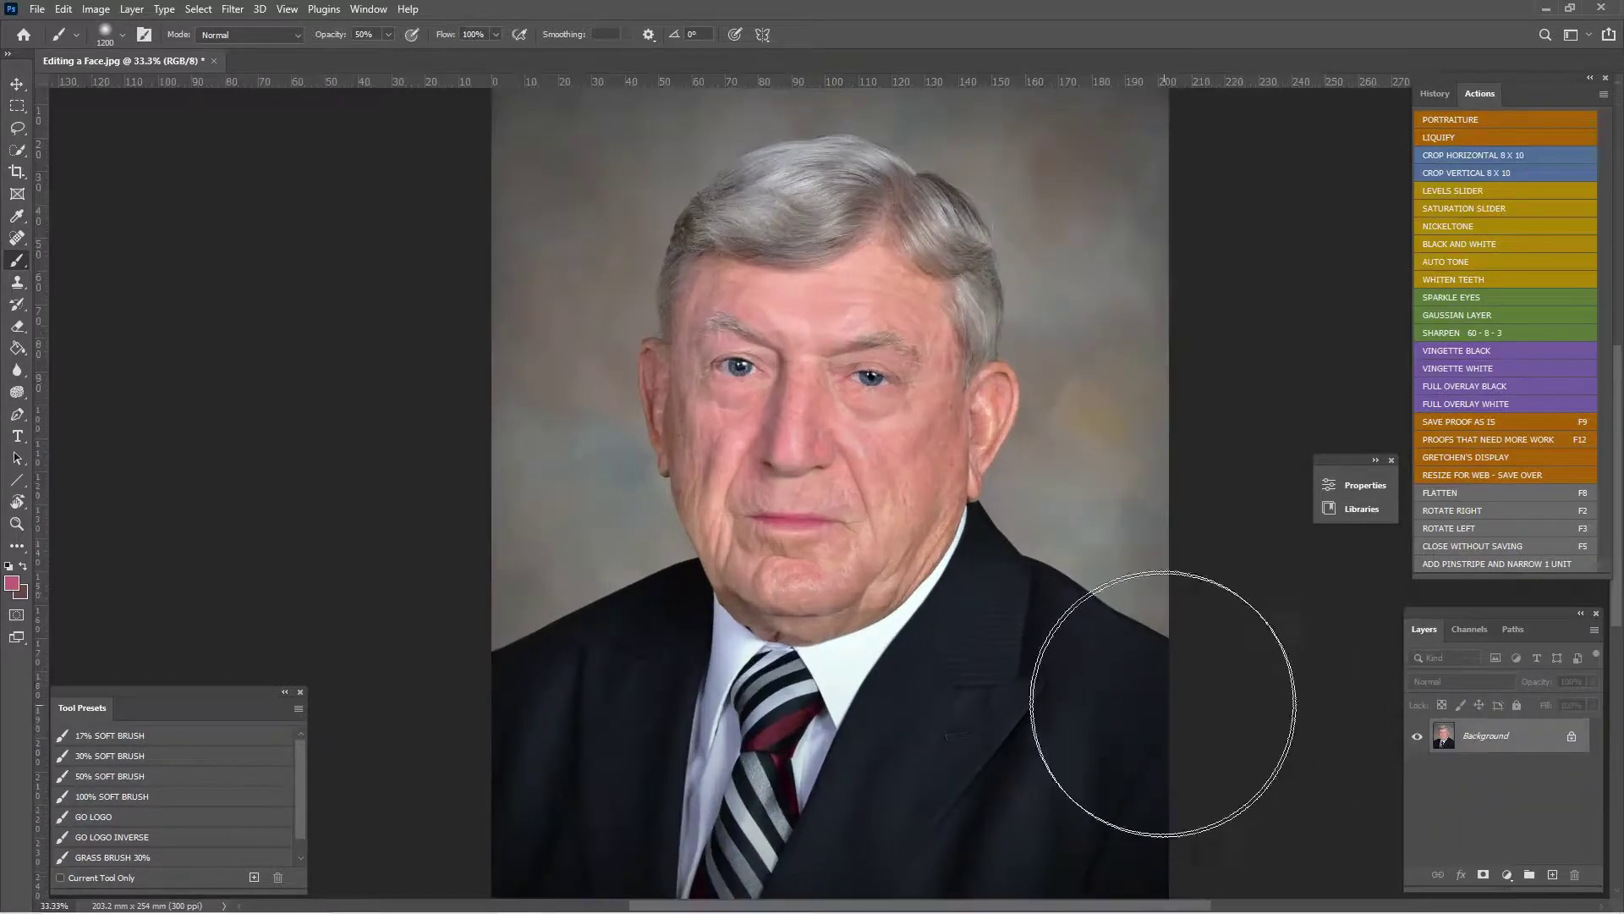
scroll(1128, 661, down, 1)
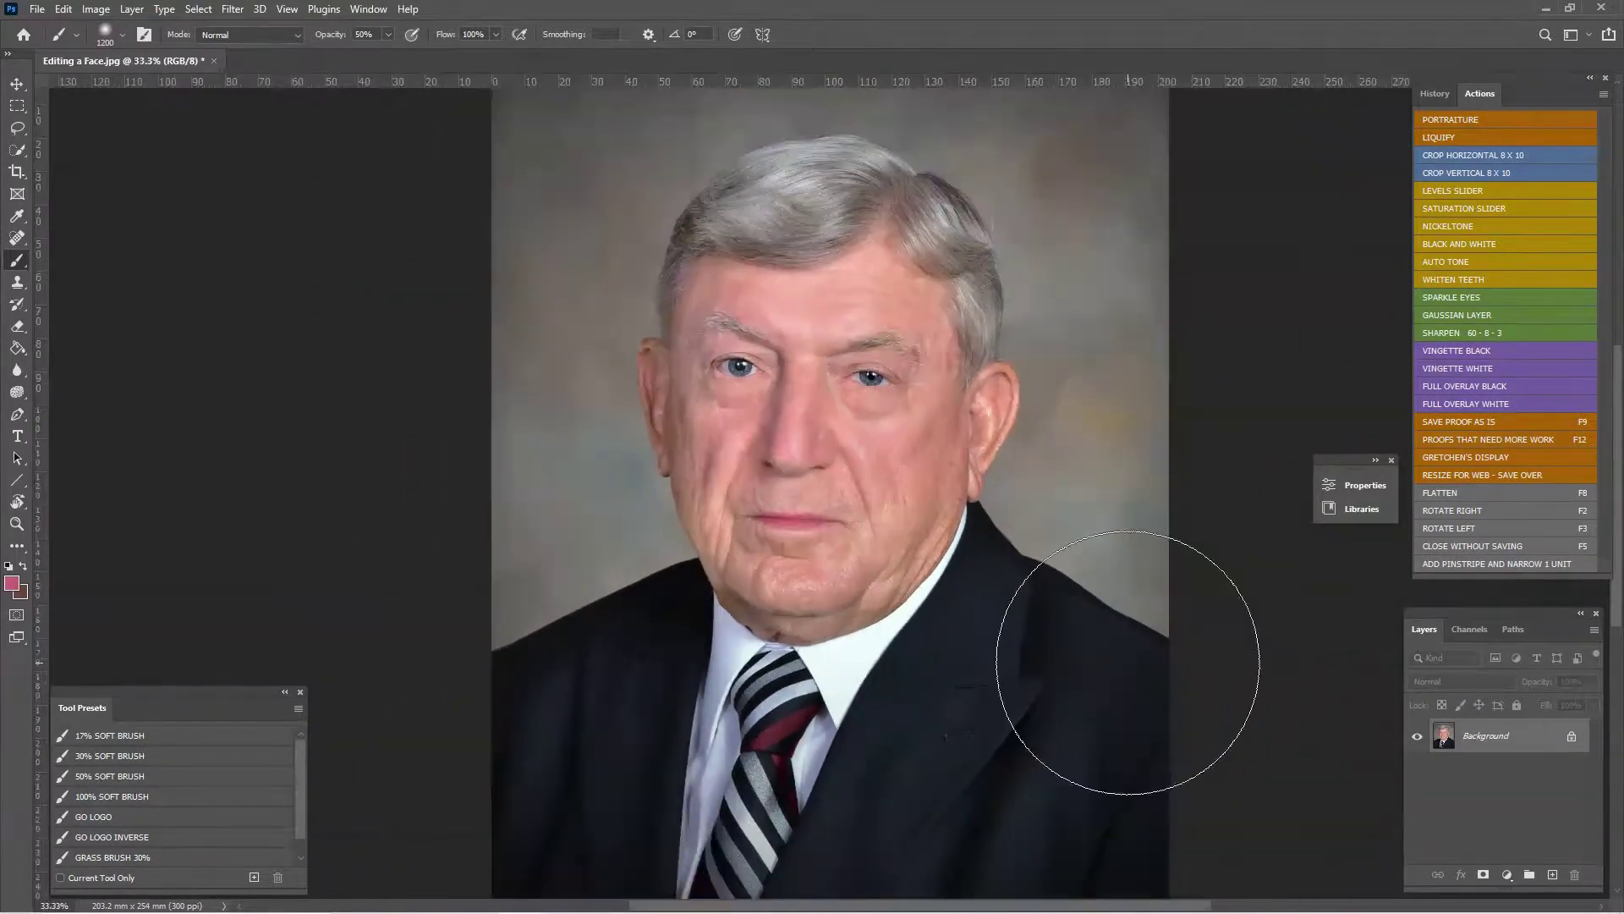